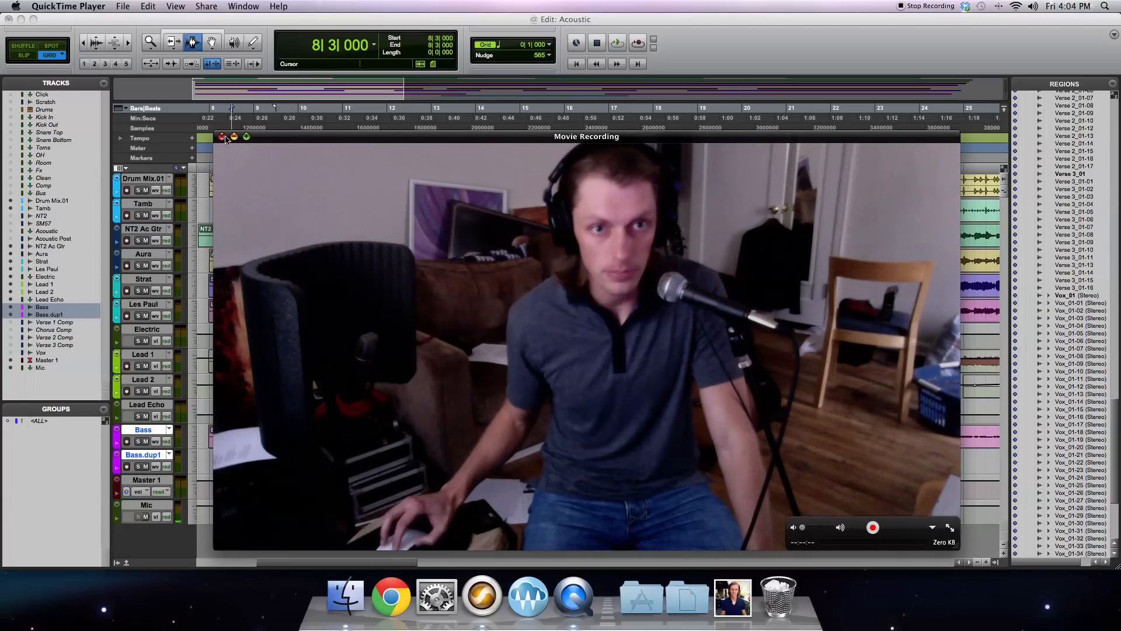
Step: Close the movie recording preview, switch to Pro Tools, and bring up the session's Mix window
click(221, 136)
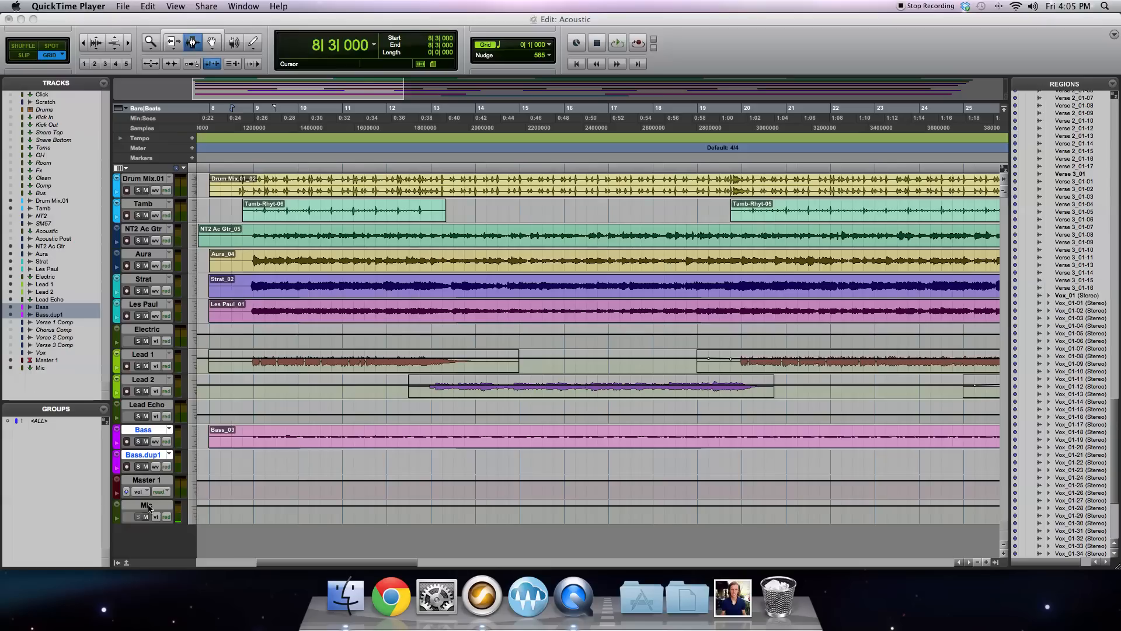
click(388, 20)
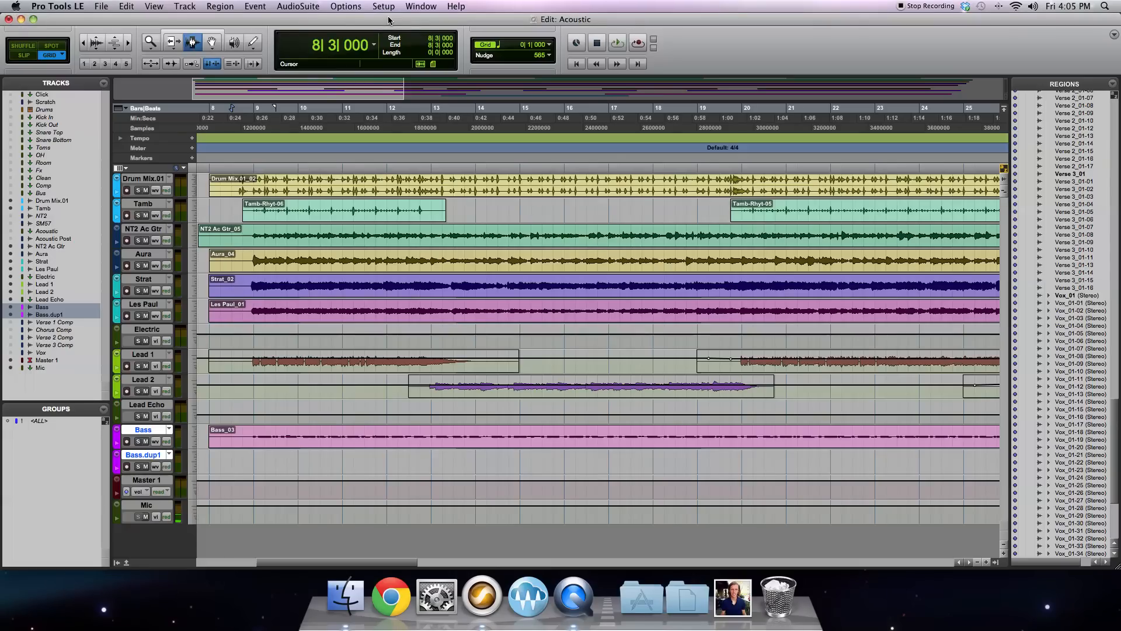
key(super+equal)
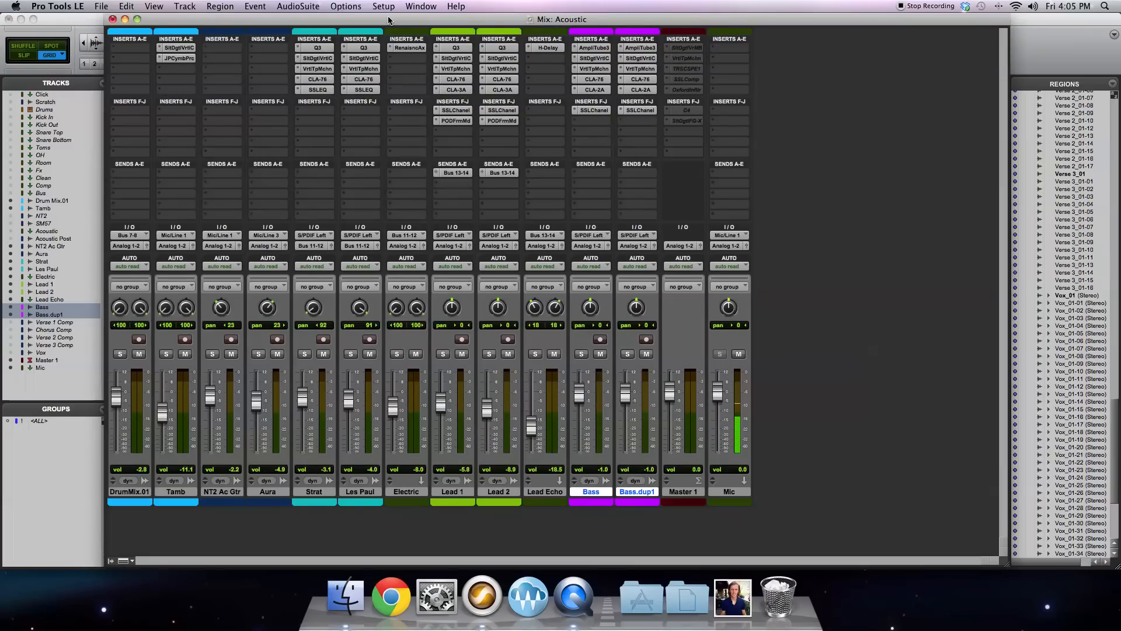
drag(389, 21, 394, 20)
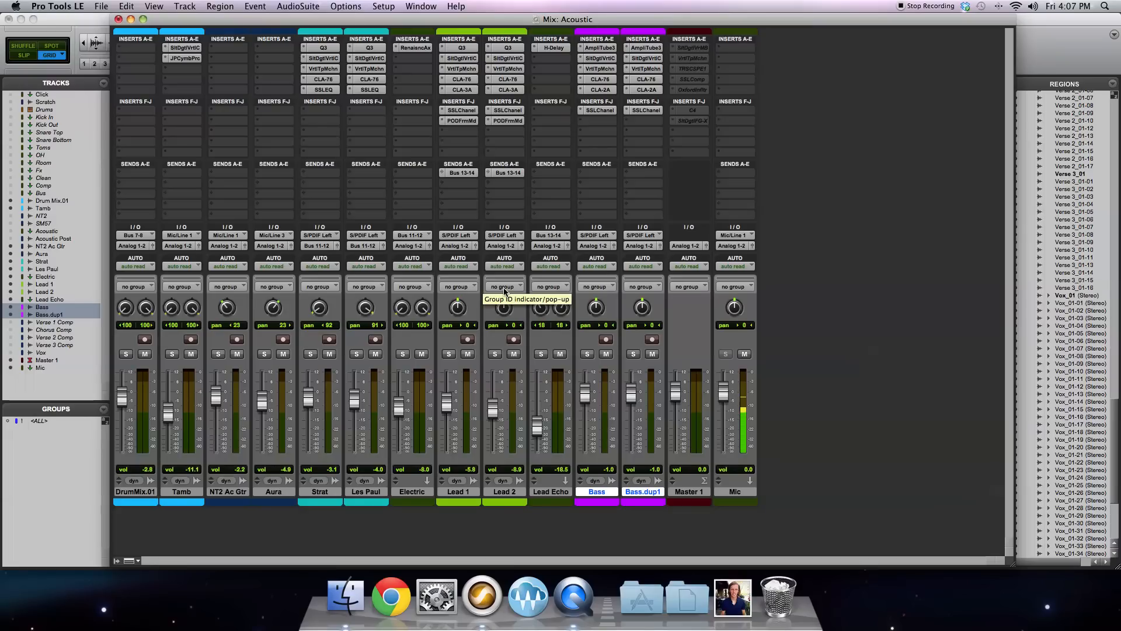
Step: Return to the Edit window, select the NT2 Ac Gtr track followed by Aura, and listen to the full session
key(super+equal)
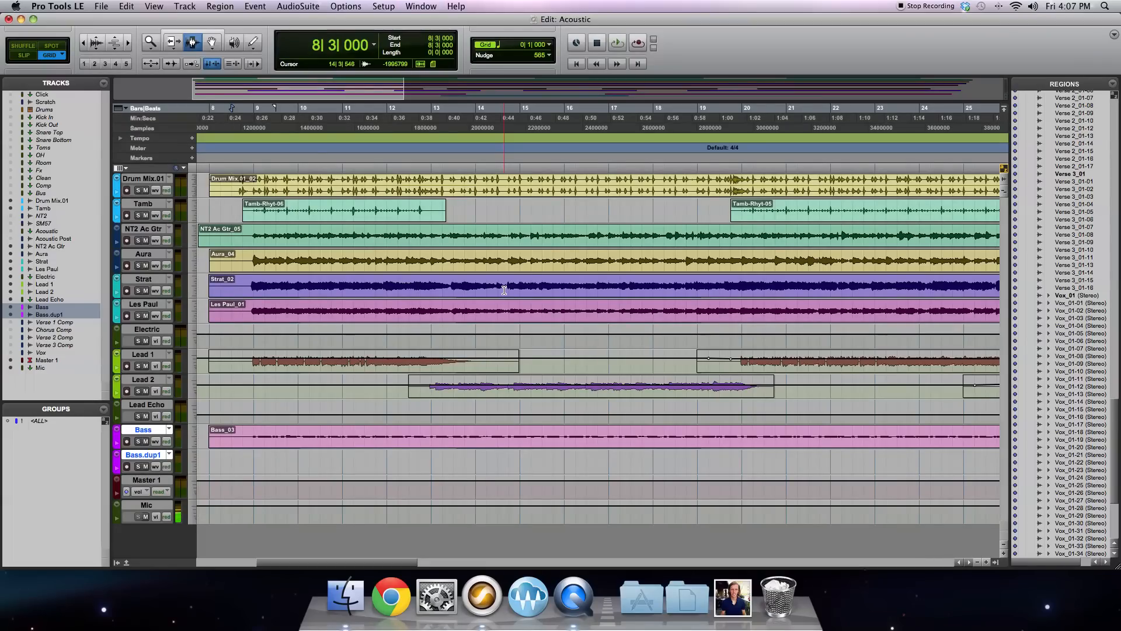
click(156, 231)
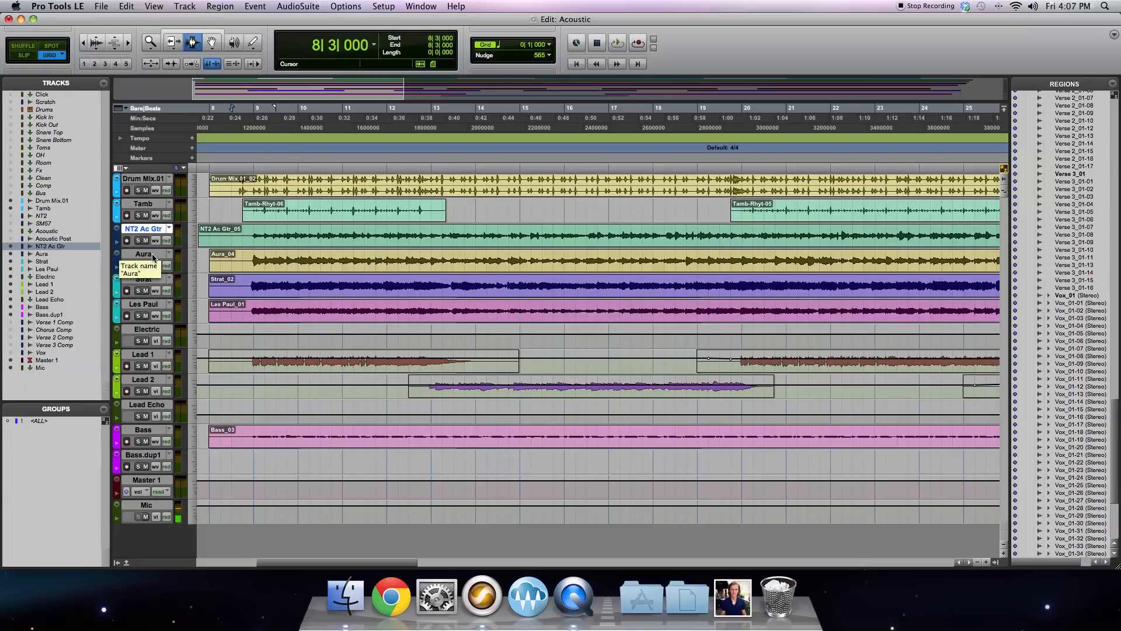
click(152, 257)
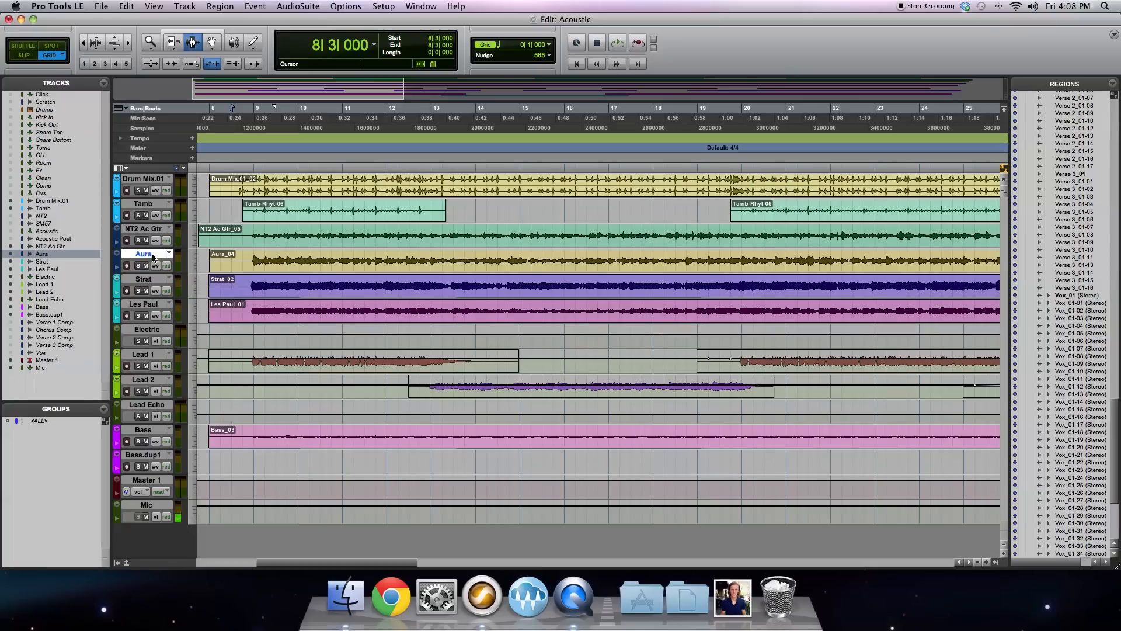
key(space)
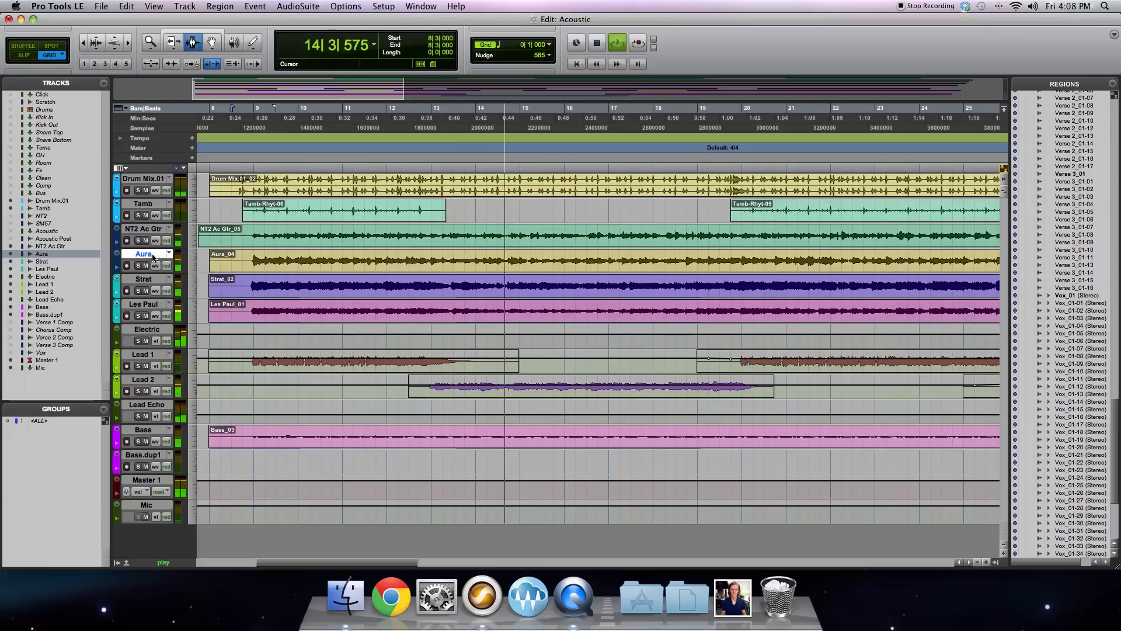
key(space)
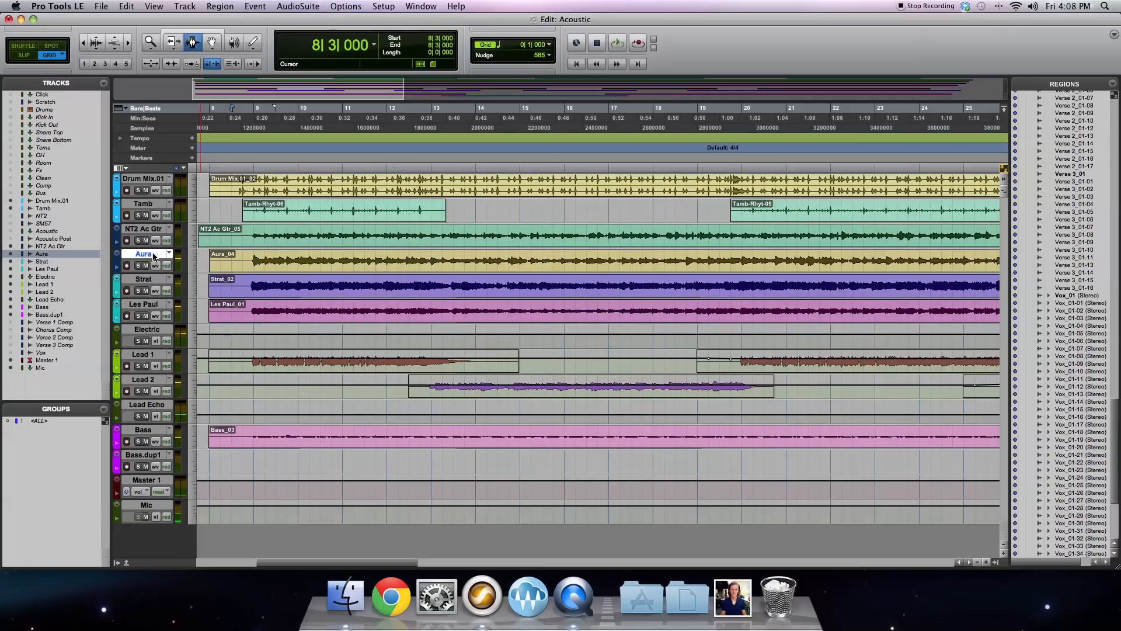
Step: In the Mix window, try soloing all four rhythm guitar tracks, ending with only Strat and Les Paul soloed
key(super+equal)
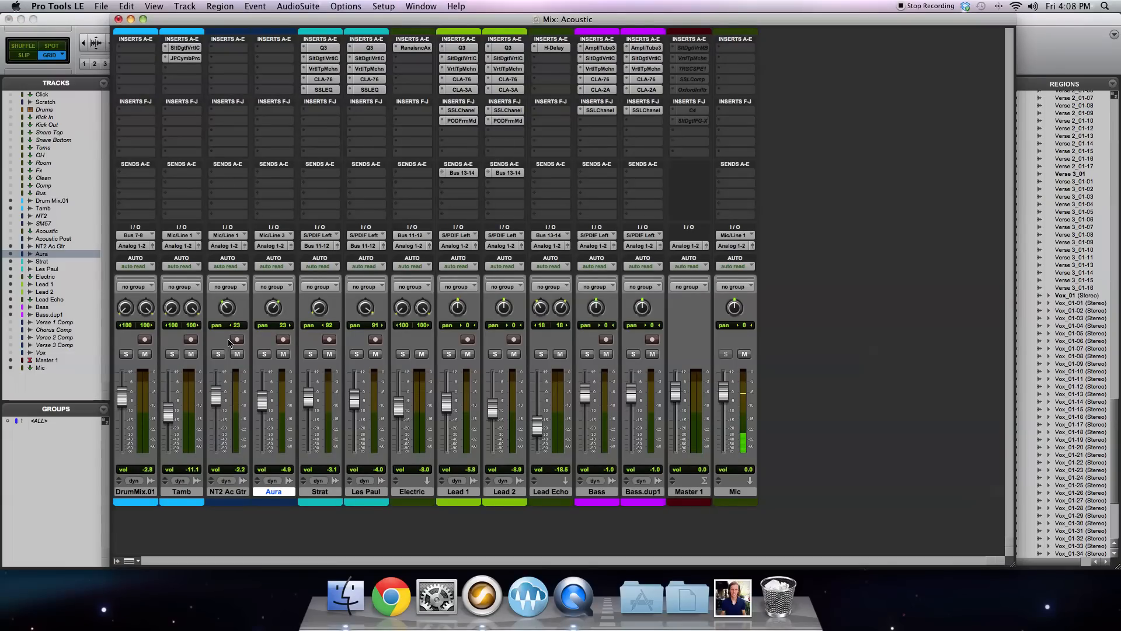
click(264, 355)
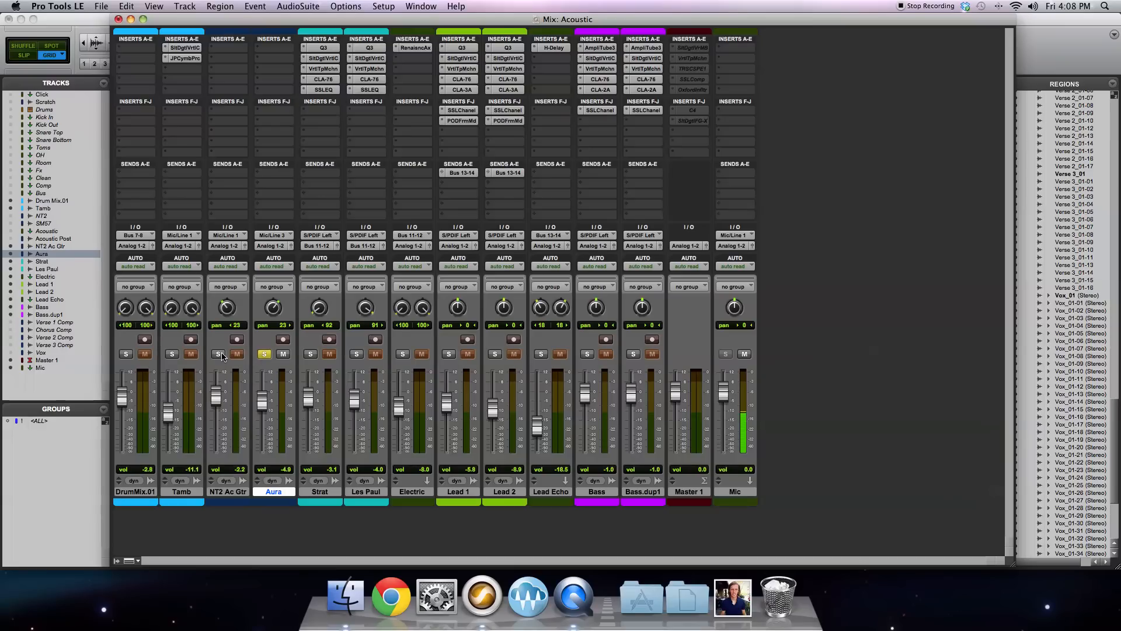
click(219, 355)
click(310, 354)
click(357, 354)
click(265, 354)
click(219, 354)
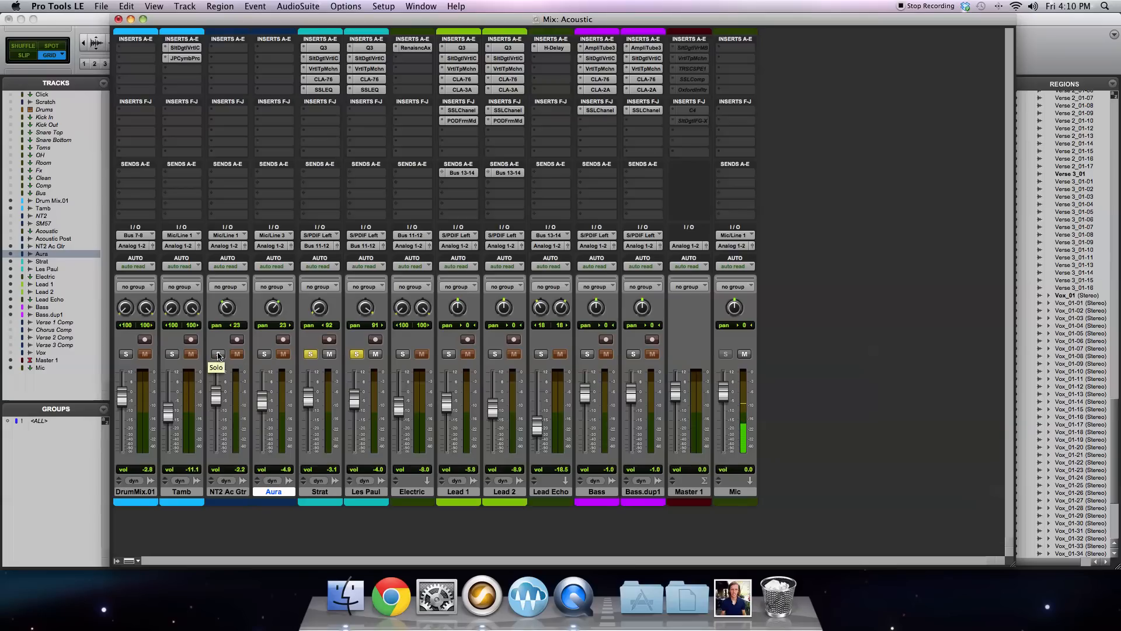
Step: Play the song with the Electric track soloed as well, and clear all solos when finished listening
key(space)
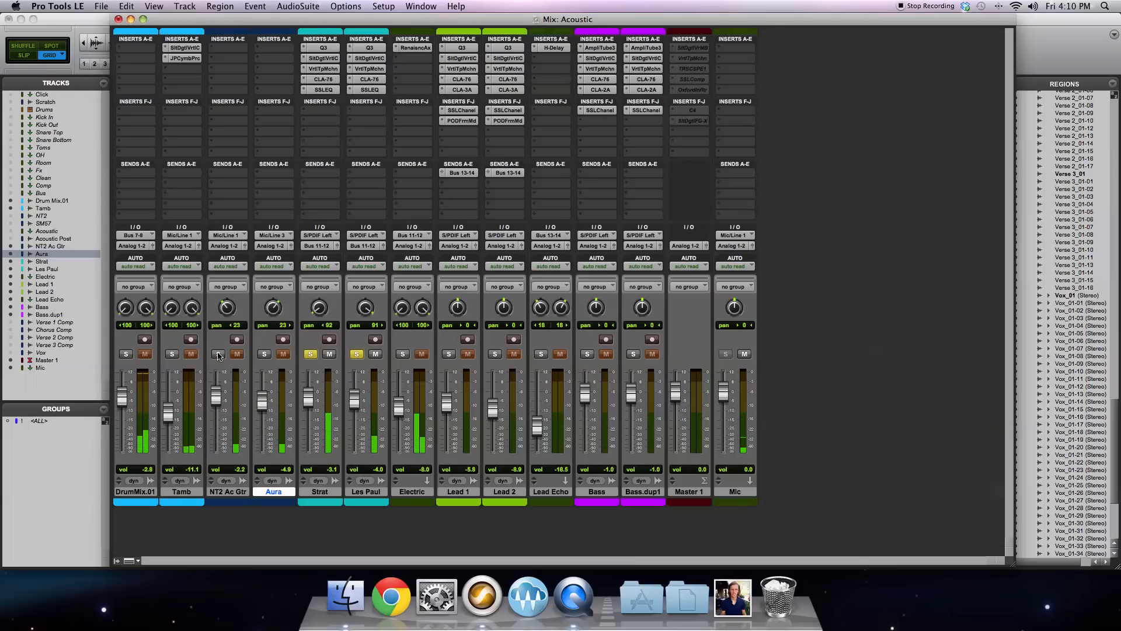
click(403, 354)
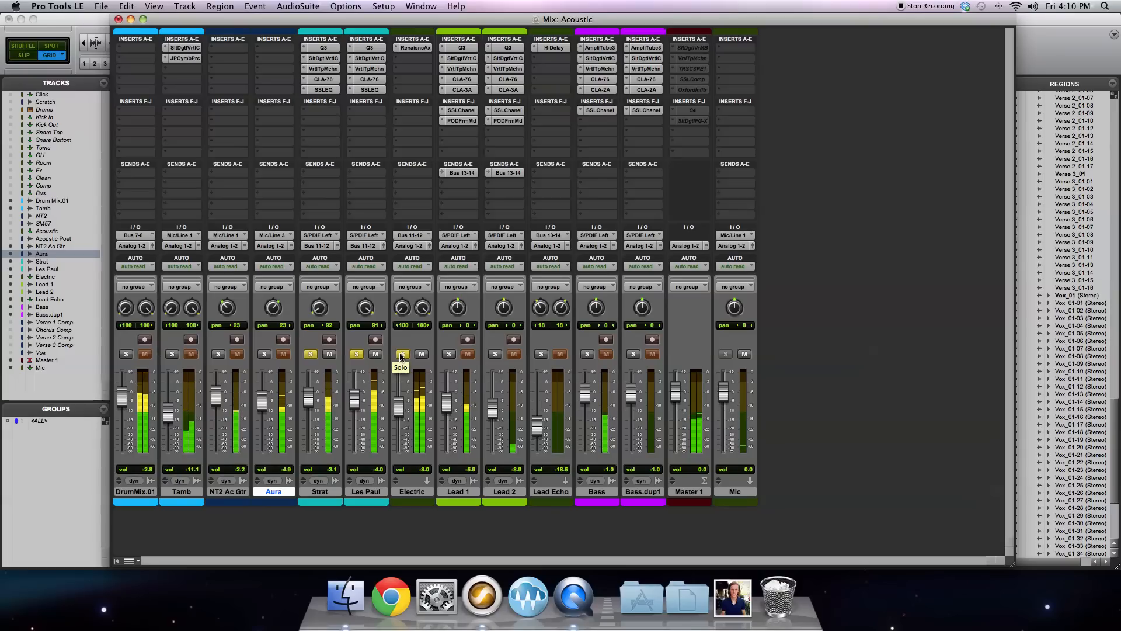
alt+click(402, 354)
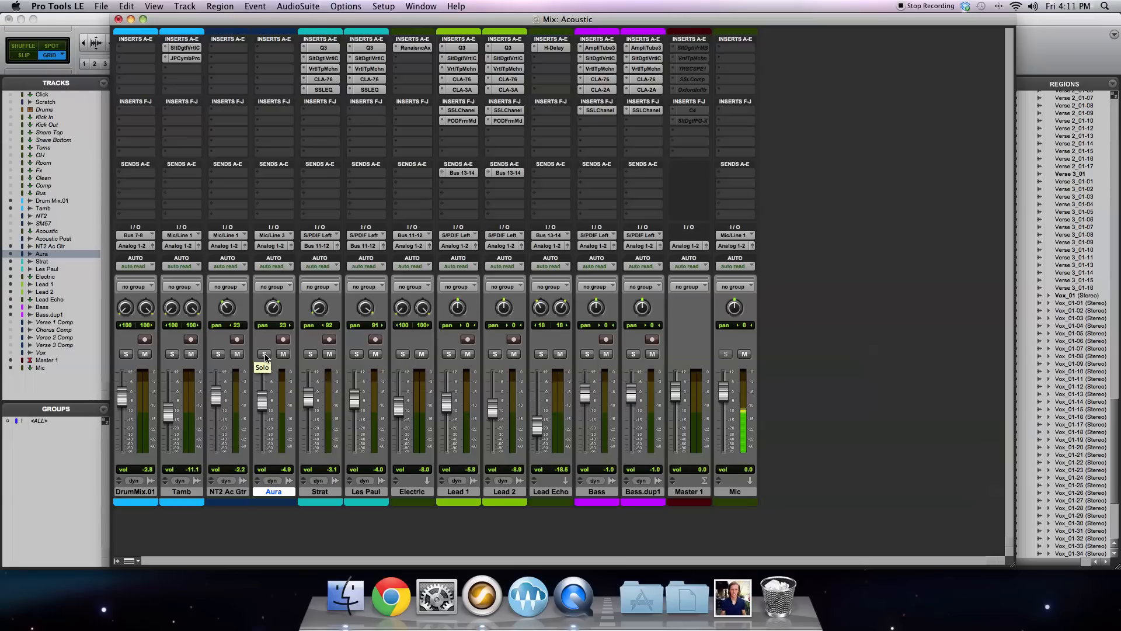
Step: Play the song while alternating solo between NT2 Ac Gtr and Aura to compare them, ending with both soloed
click(218, 354)
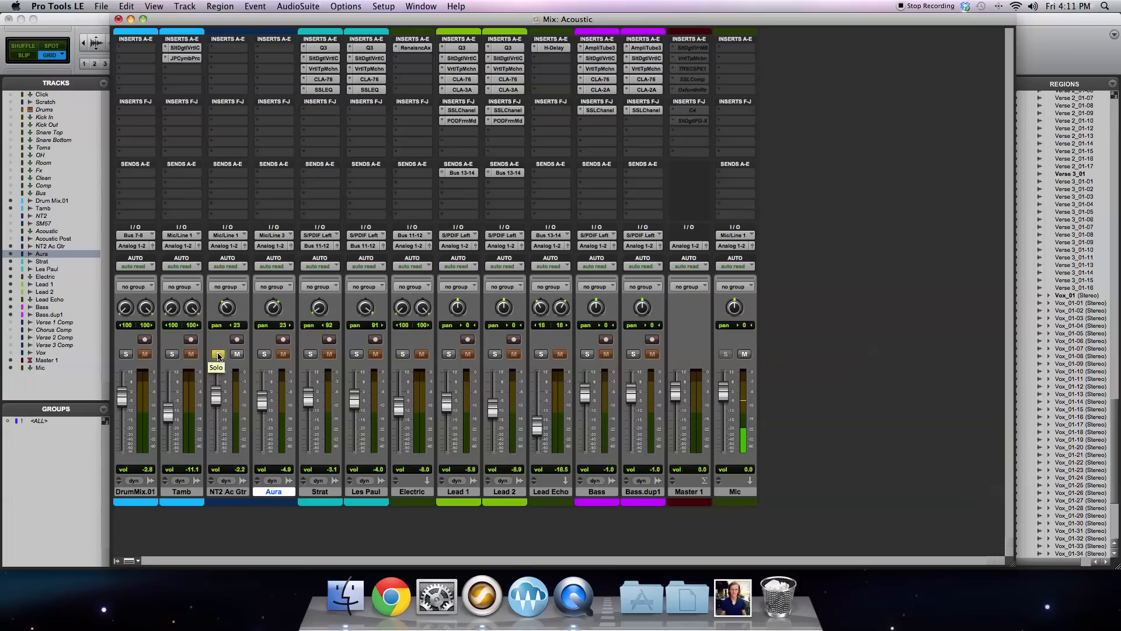
key(space)
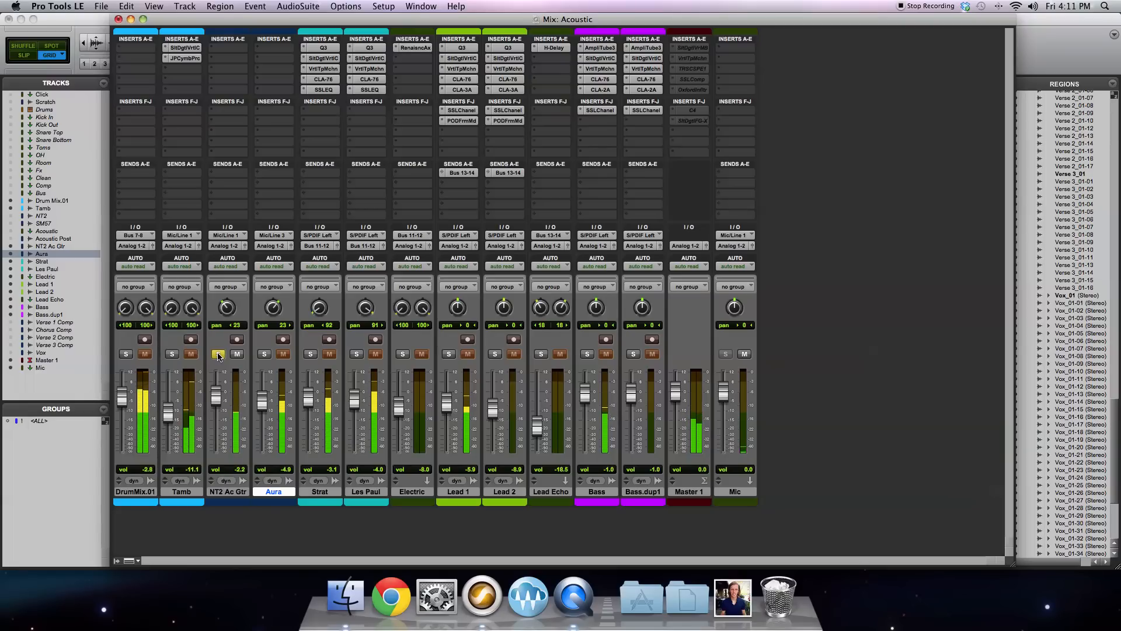
click(263, 355)
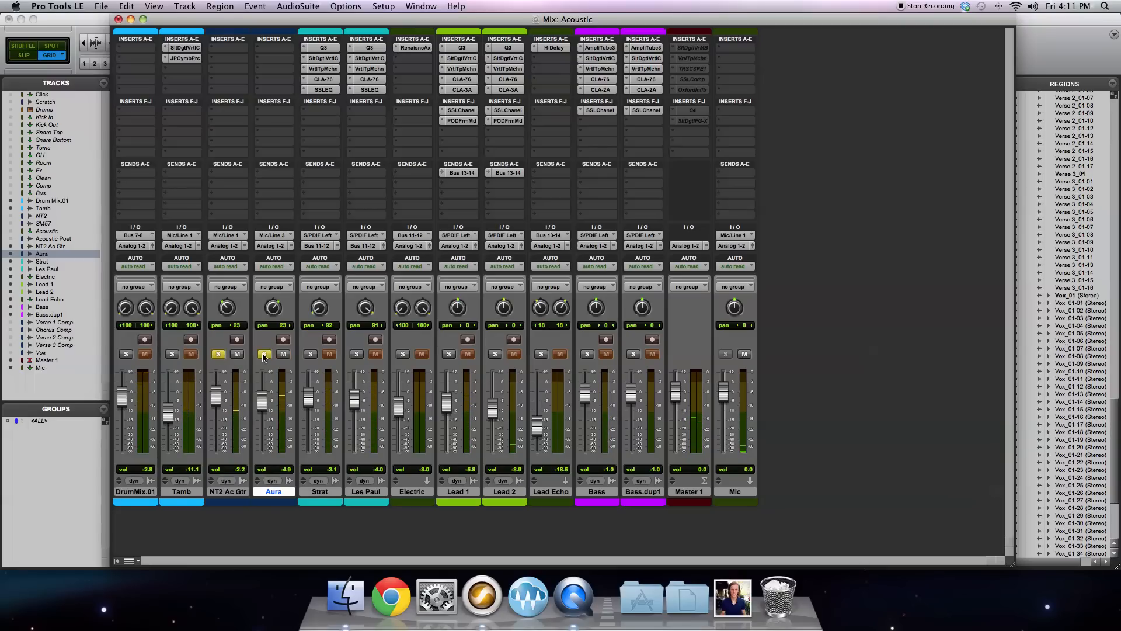
click(218, 355)
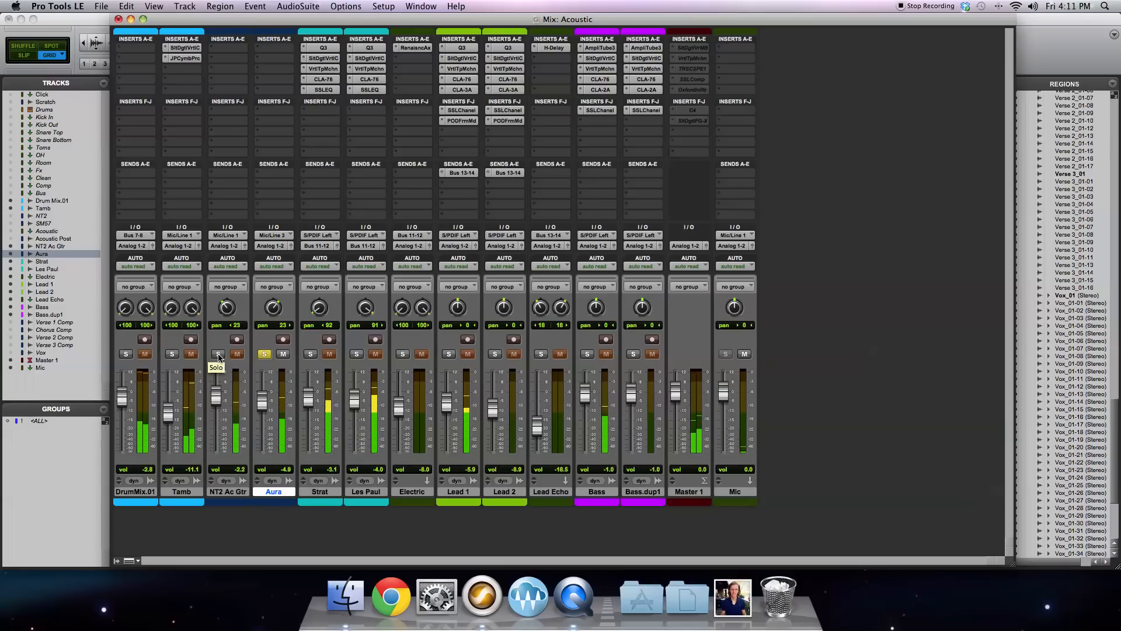
click(218, 355)
click(264, 354)
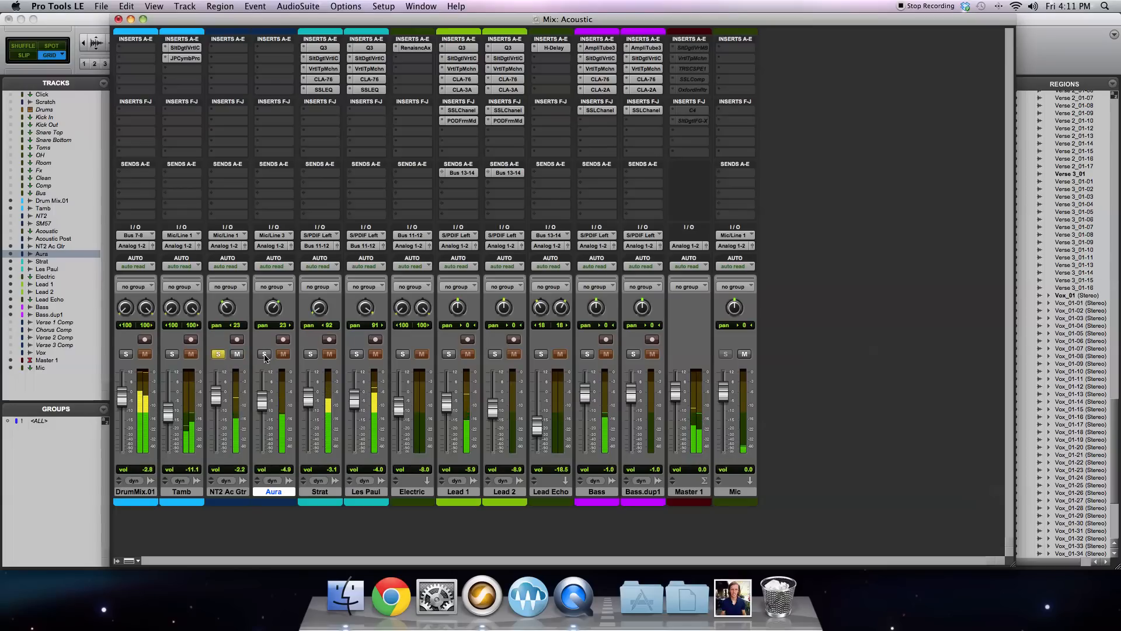
click(264, 354)
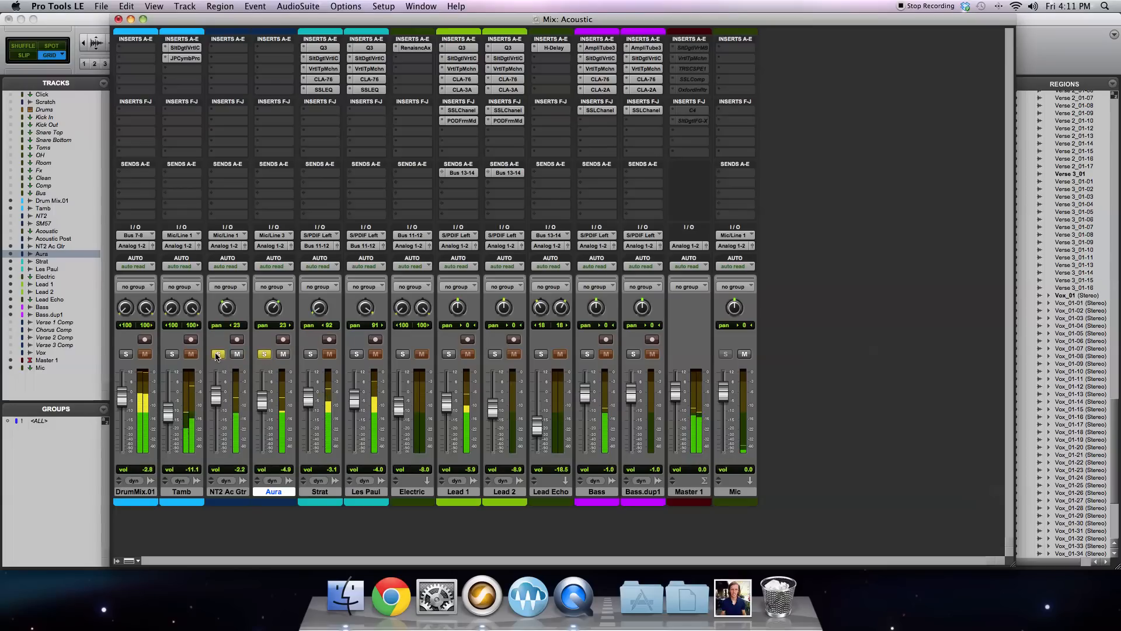
click(218, 354)
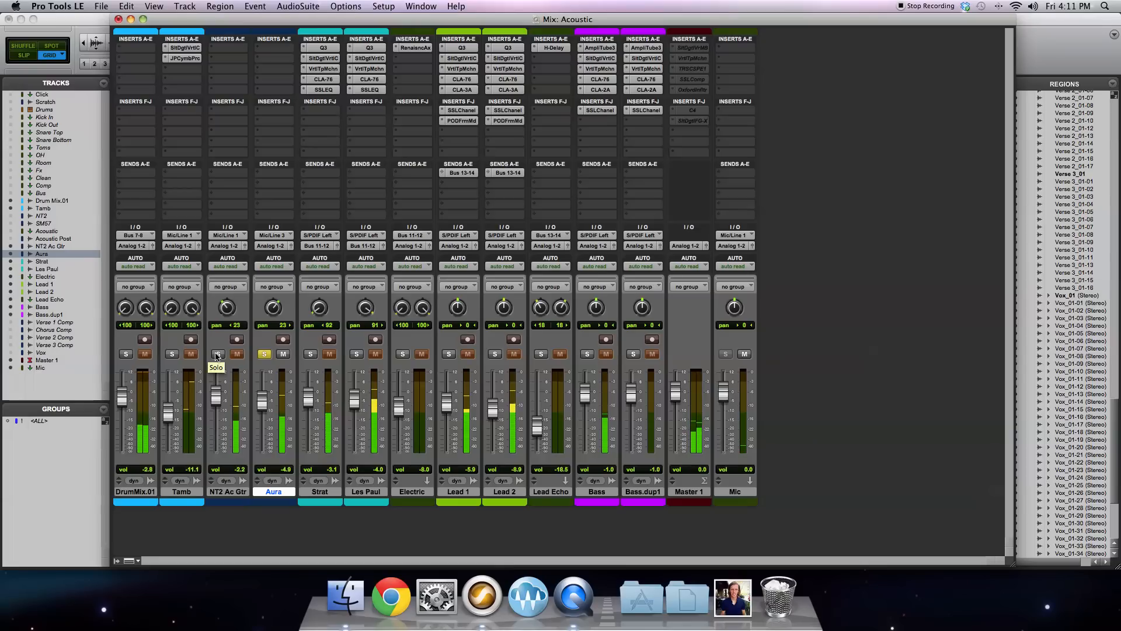
click(218, 355)
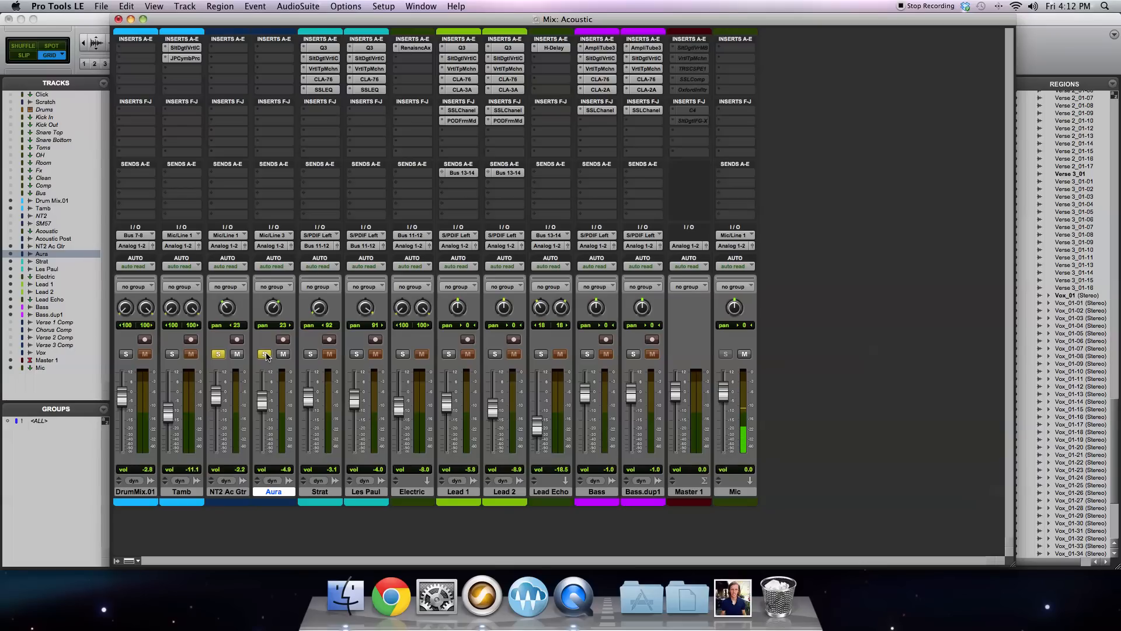
Step: Try centring the NT2 Ac Gtr pan, return it to 23 left, and unsolo Aura and NT2 Ac Gtr
click(266, 355)
alt+click(227, 310)
drag(228, 310, 226, 313)
click(219, 356)
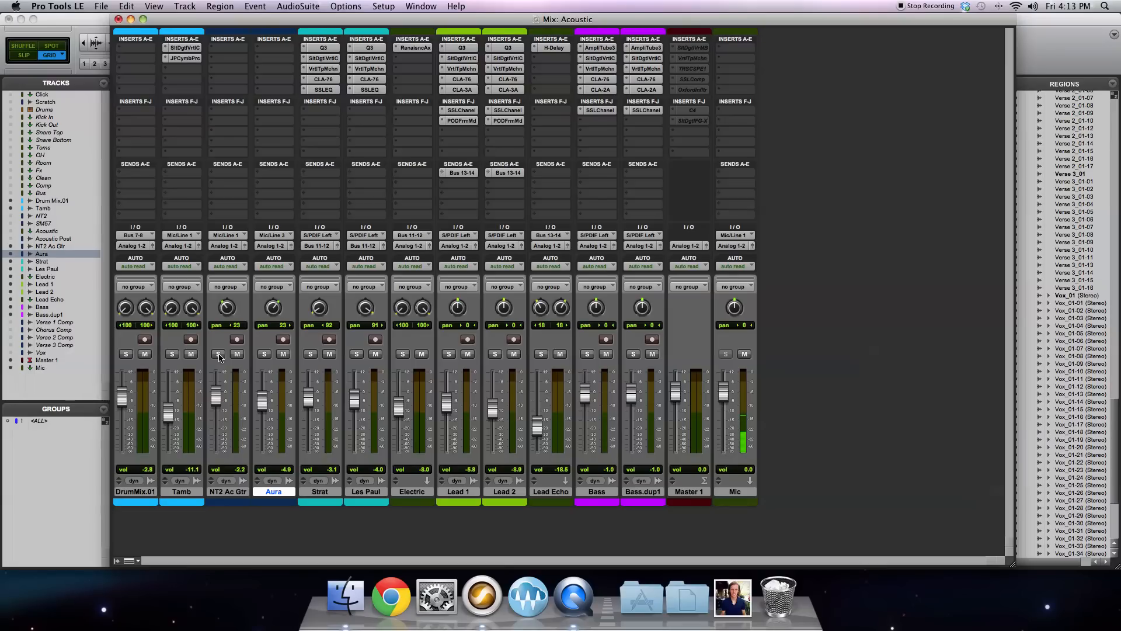
Step: Solo the NT2 Ac Gtr track and set its pan to centre
key(space)
click(218, 354)
alt+click(227, 308)
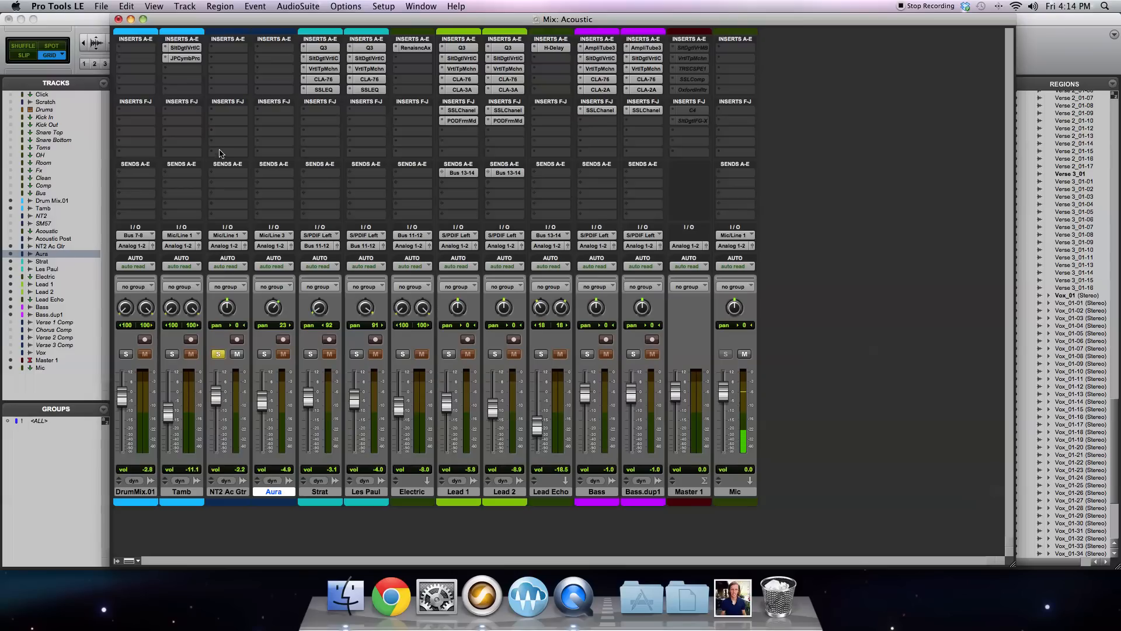
Step: Insert the REQ 6 (mono) equalizer in the first insert slot of NT2 Ac Gtr and reposition its plug-in window
click(216, 47)
mouse_move(232, 67)
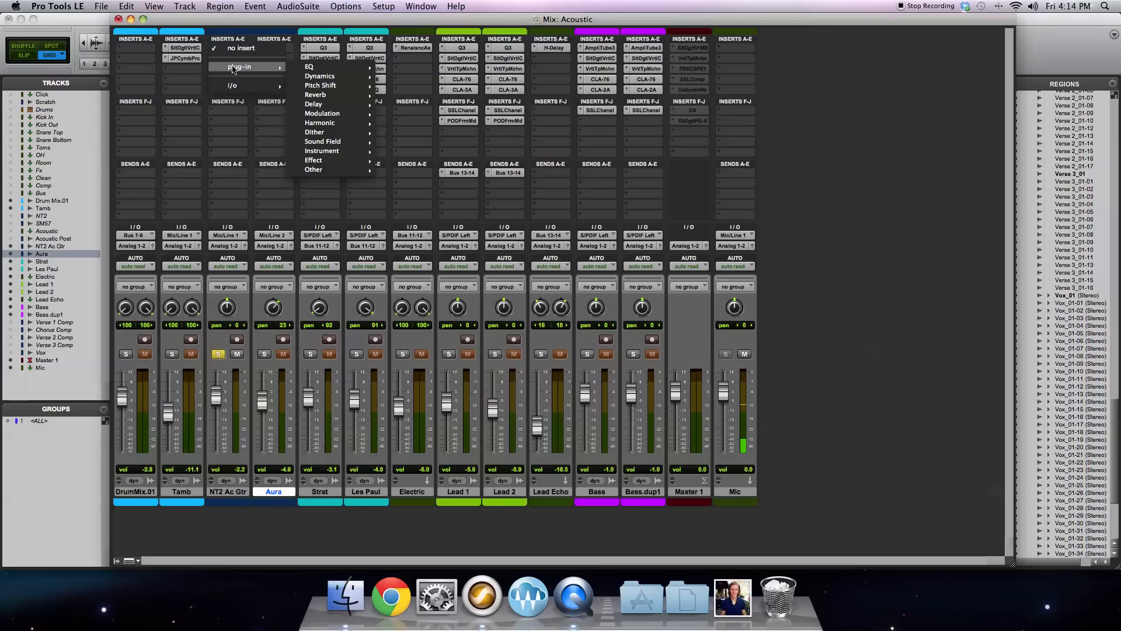
mouse_move(309, 67)
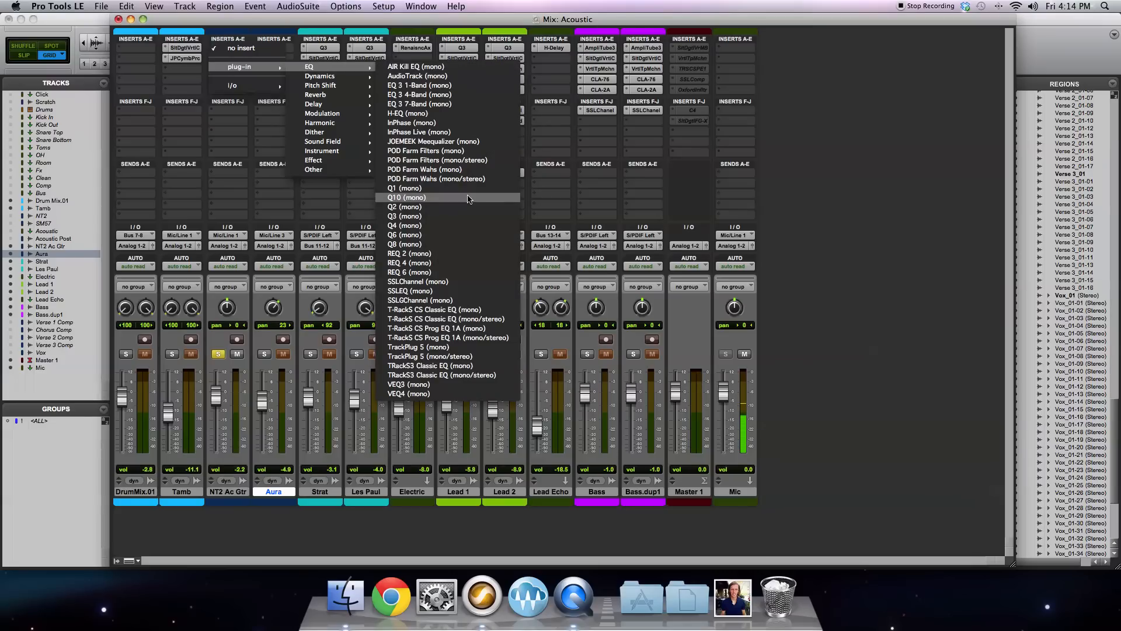
click(456, 273)
drag(222, 162, 489, 141)
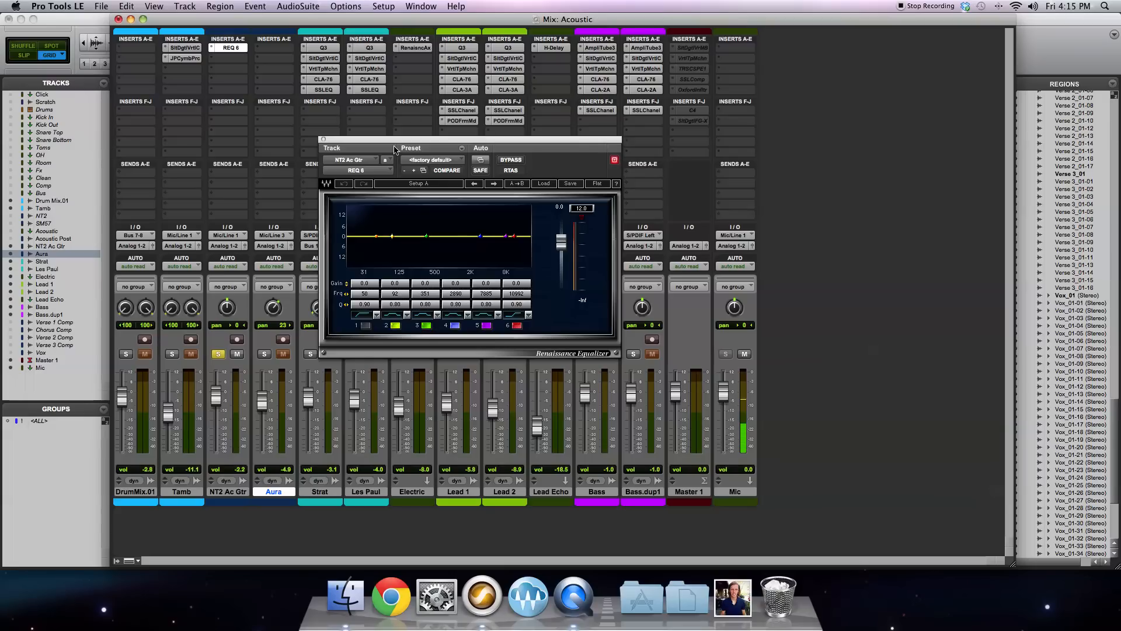
drag(394, 141, 391, 143)
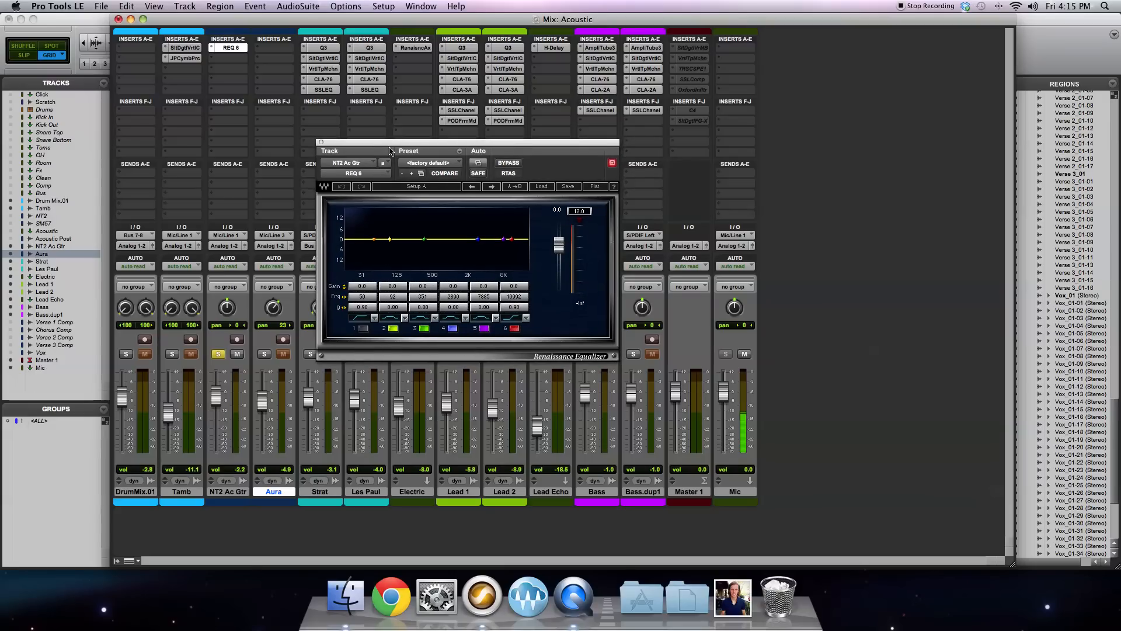
Step: Enable band 1 of the equalizer as a low-cut filter and set its Q to 0.85
click(364, 329)
drag(383, 145, 464, 159)
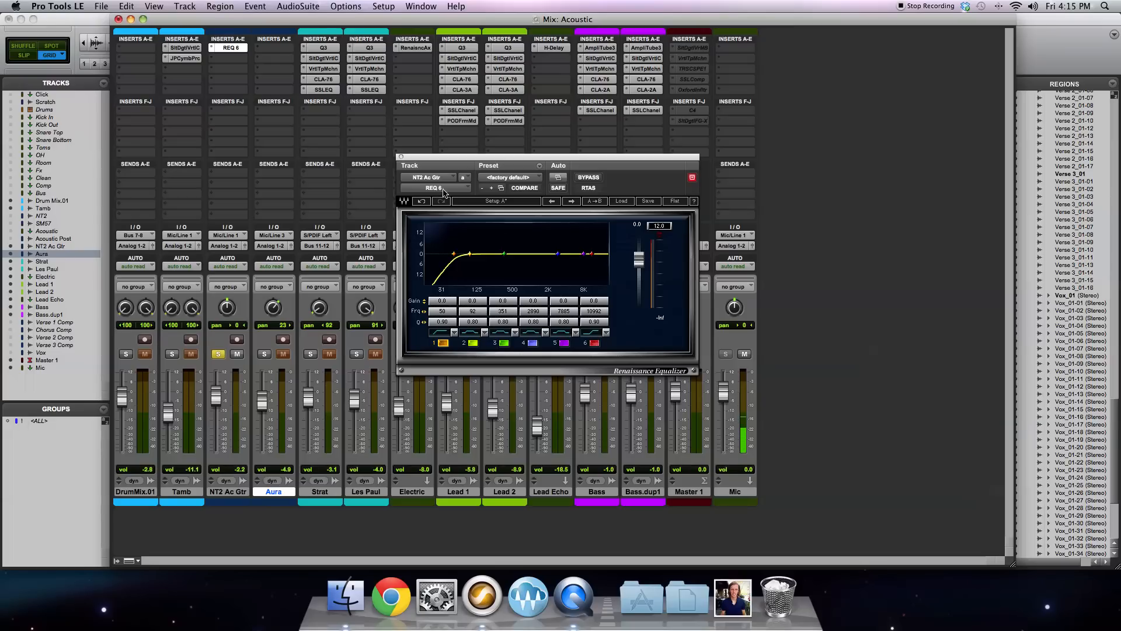
click(441, 333)
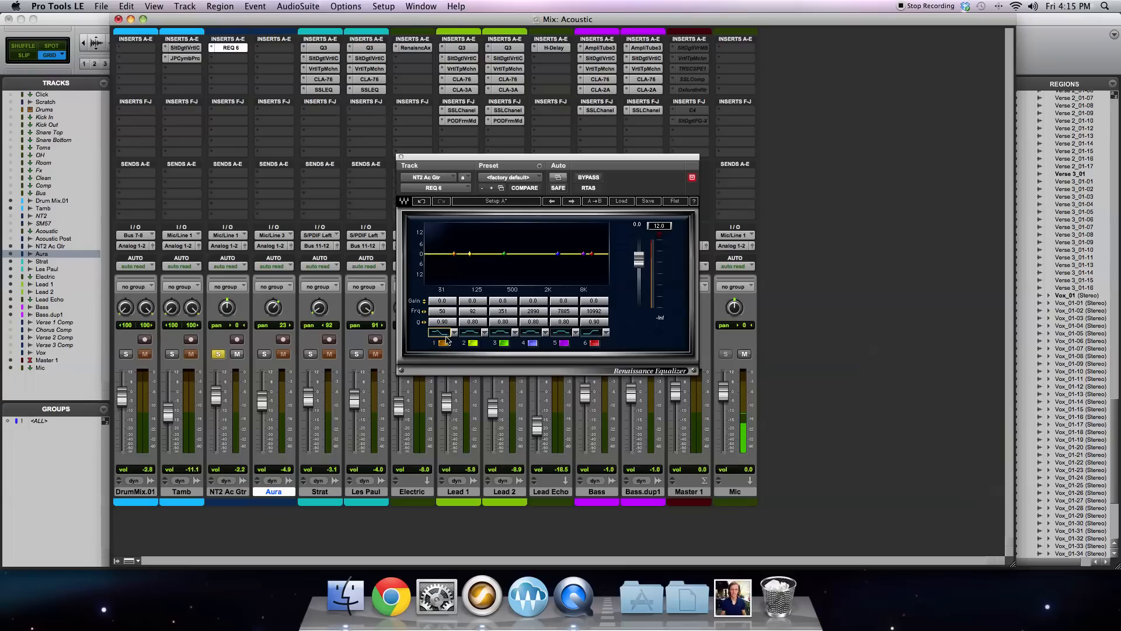
click(444, 334)
drag(456, 258, 456, 257)
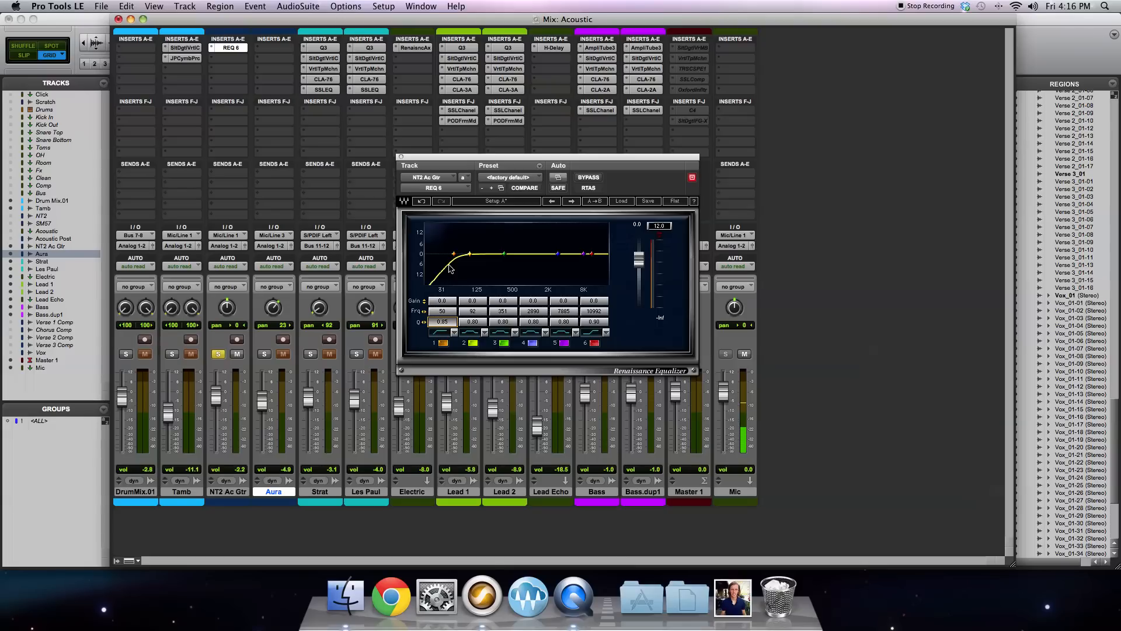
Step: With the song playing, raise the low-cut frequency of band 1 to 155 Hz
key(space)
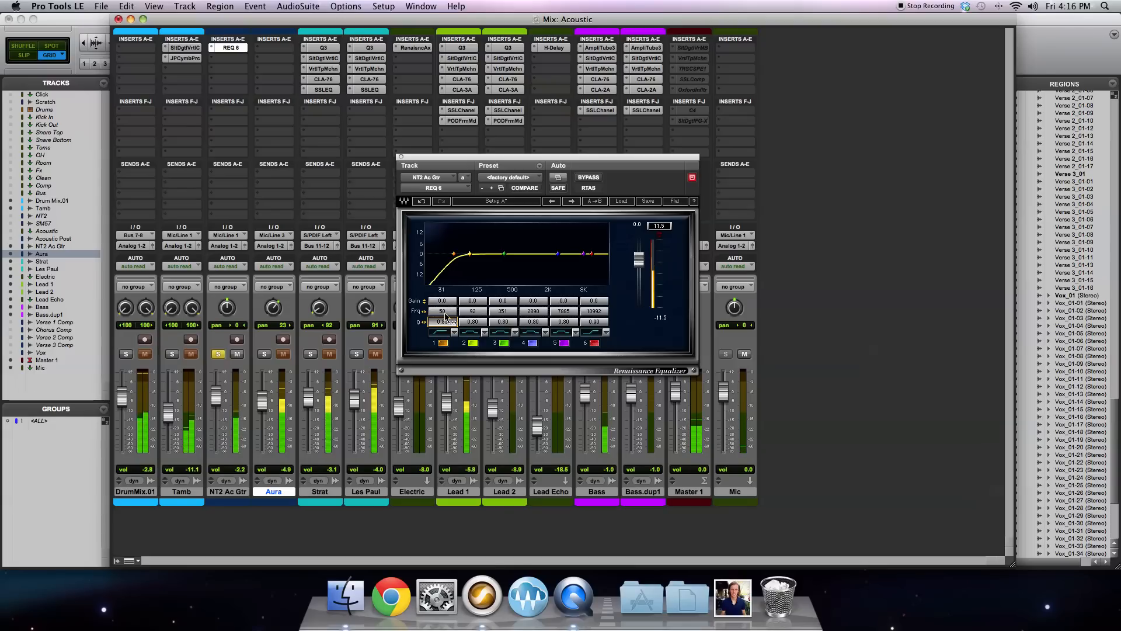
click(442, 311)
key(Up)
key(Up)
key(Up)
key(Up)
key(Up)
key(Up)
key(Up)
key(Up)
key(Up)
key(Up)
key(Up)
key(Up)
key(Up)
key(Up)
key(Up)
key(Up)
key(Up)
key(Up)
key(Up)
Step: Raise the Q of band 1 to 0.90
click(444, 321)
key(Up)
key(Up)
key(Up)
key(Up)
key(Up)
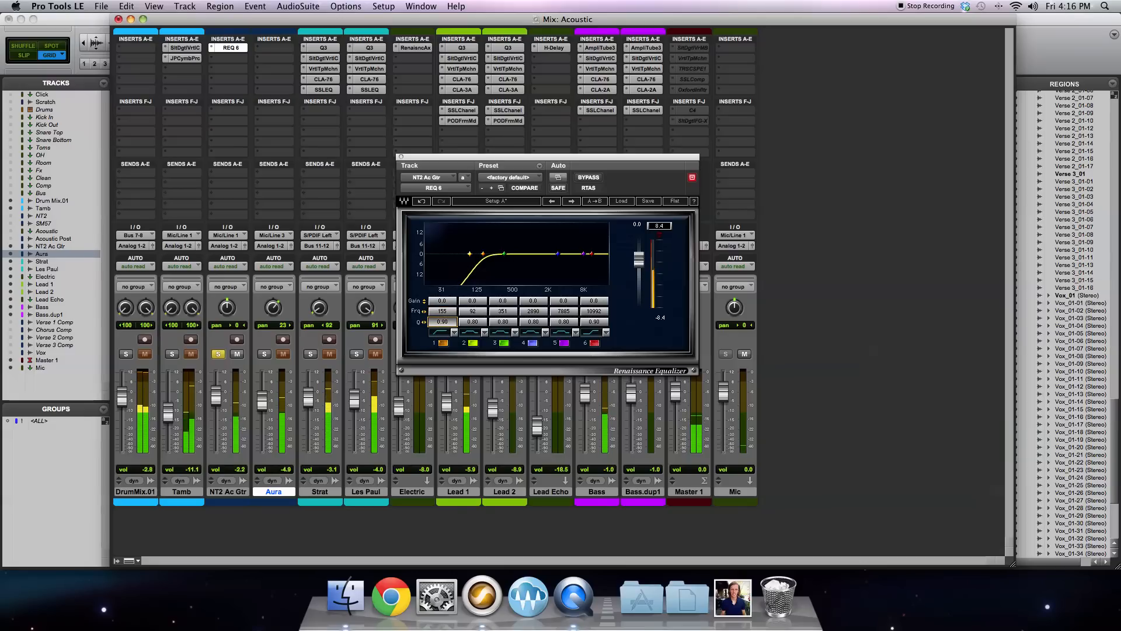
Step: Fine-tune the low-cut frequency of band 1 slightly downward during playback
click(442, 311)
key(Up)
key(Down)
key(Down)
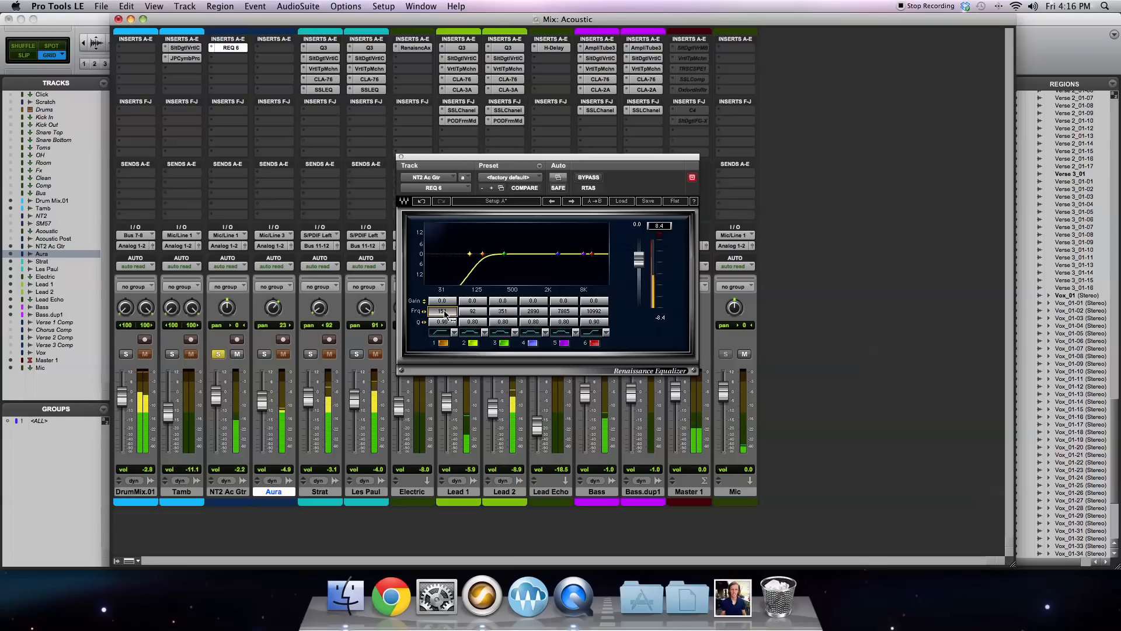
Step: Lower the Q of band 1 to 0.77 and compare the guitar with the equalizer bypassed and active
drag(442, 321, 443, 335)
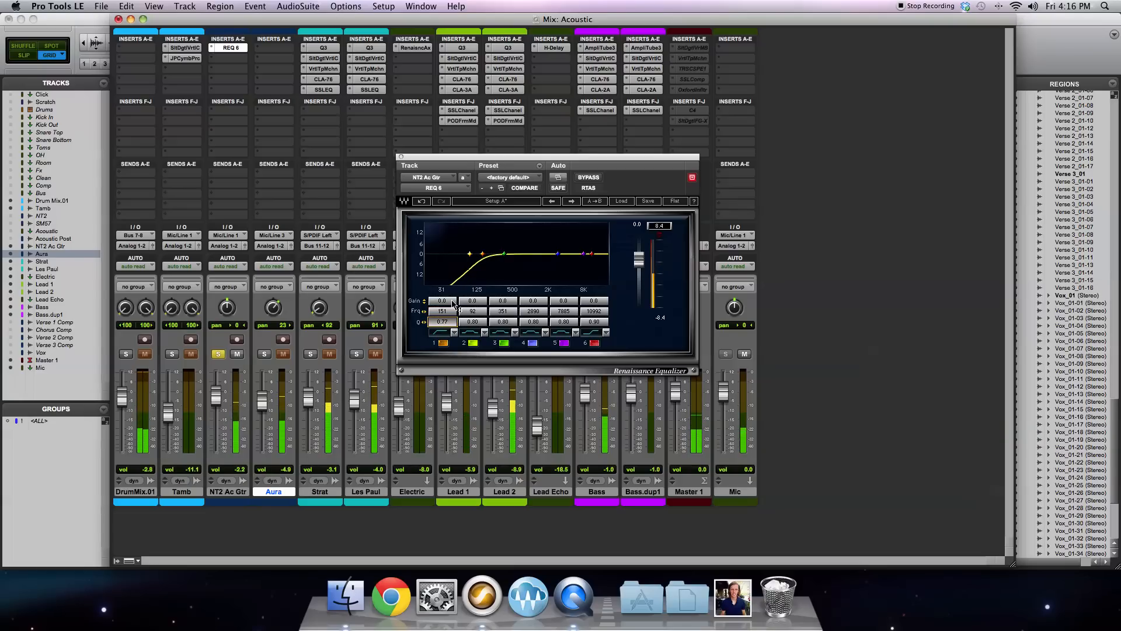
click(589, 178)
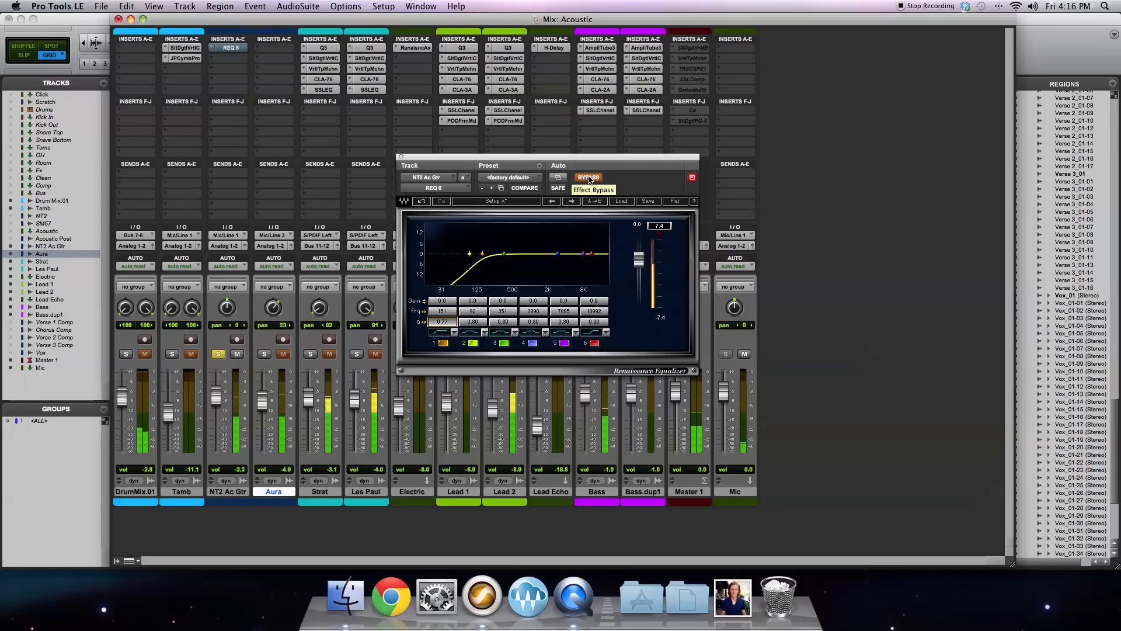
click(589, 178)
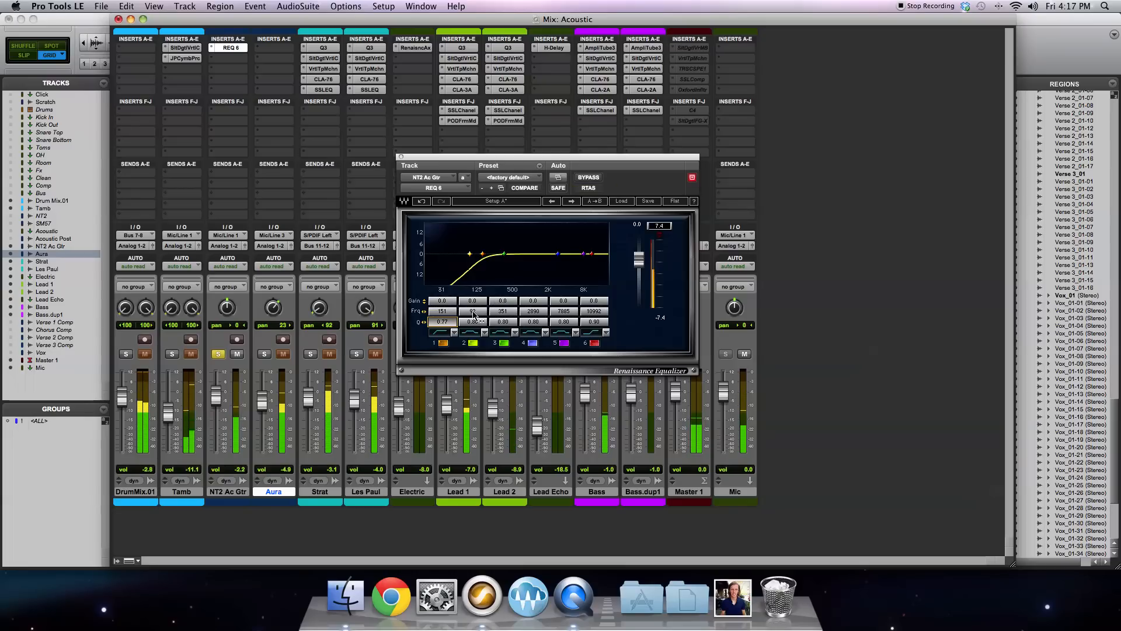
Step: Sweep band 2 with a narrow boost, and set it to a 2.4 dB cut at 296 Hz with a Q of 5.79
mouse_move(474, 315)
mouse_down()
mouse_move(472, 292)
mouse_move(473, 315)
mouse_up()
mouse_move(471, 322)
mouse_down()
mouse_move(445, 326)
mouse_move(473, 286)
mouse_move(472, 302)
mouse_up()
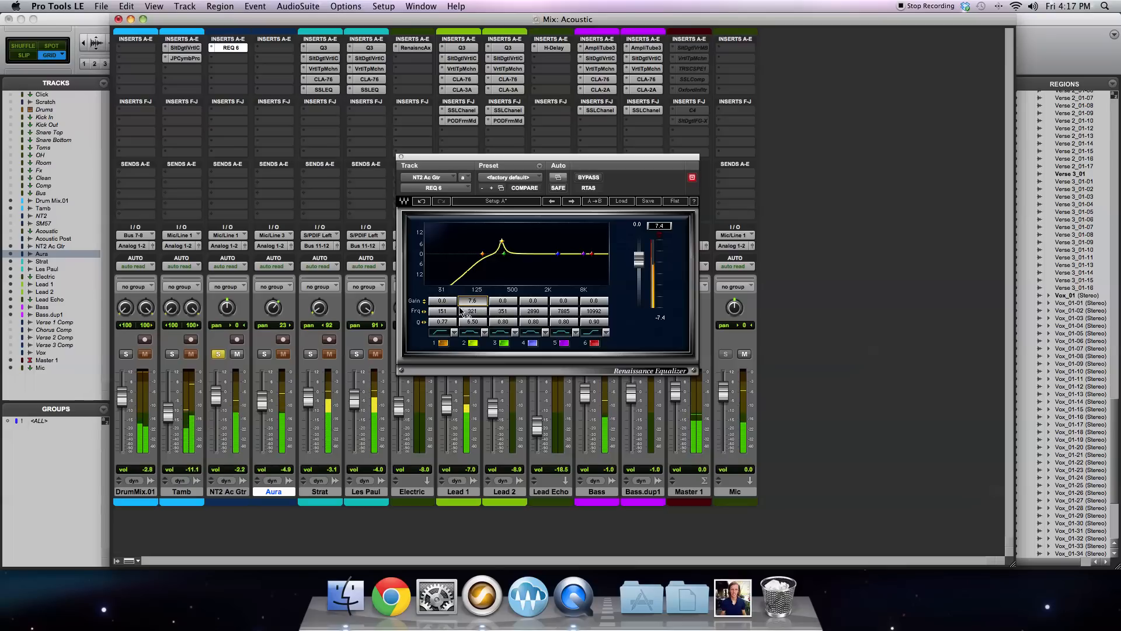
click(473, 311)
mouse_move(472, 311)
mouse_down()
mouse_move(473, 299)
mouse_move(474, 330)
mouse_move(473, 304)
mouse_up()
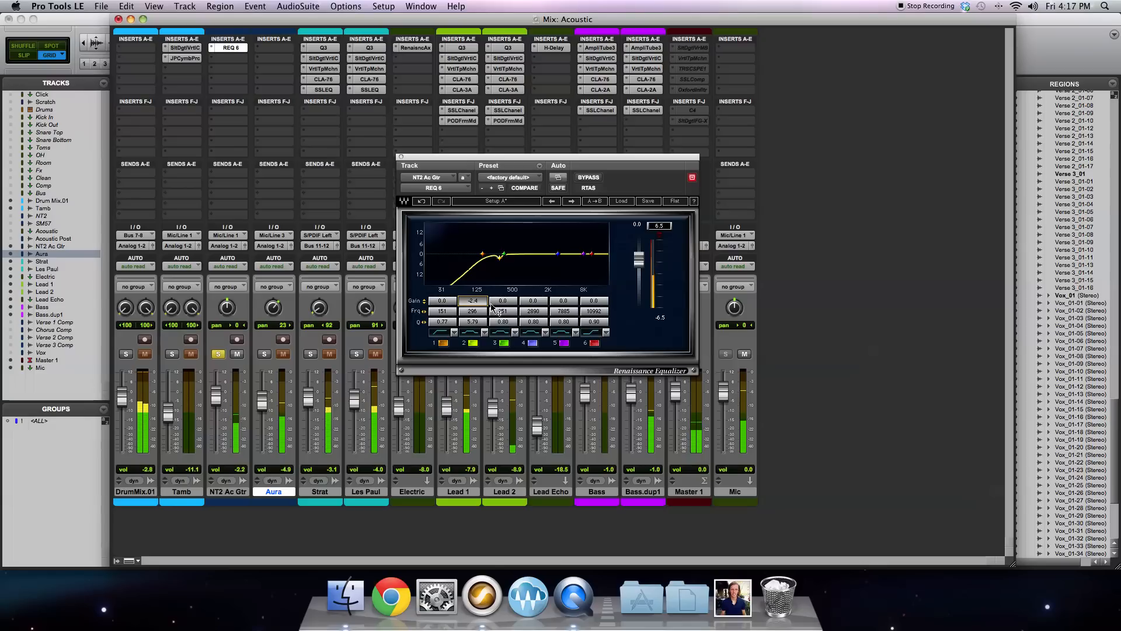
Step: Cut band 3 by 3.2 dB at 979 Hz with Q 5.12 and band 4 by 3.0 dB at 1888 Hz with Q 5.53
drag(498, 304, 521, 312)
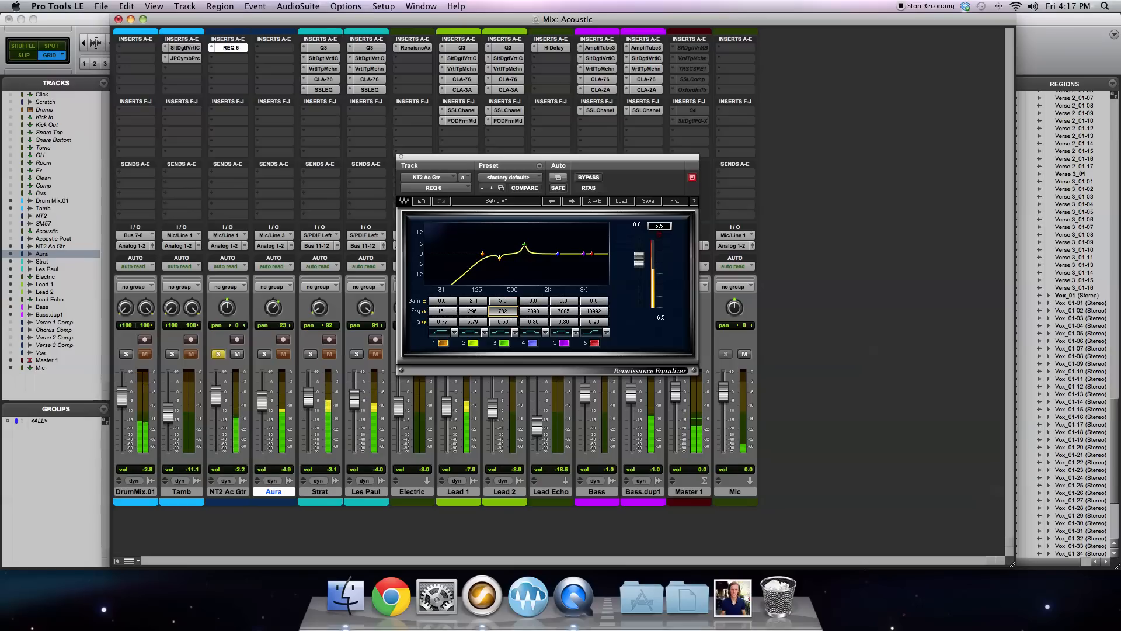
drag(521, 311, 518, 311)
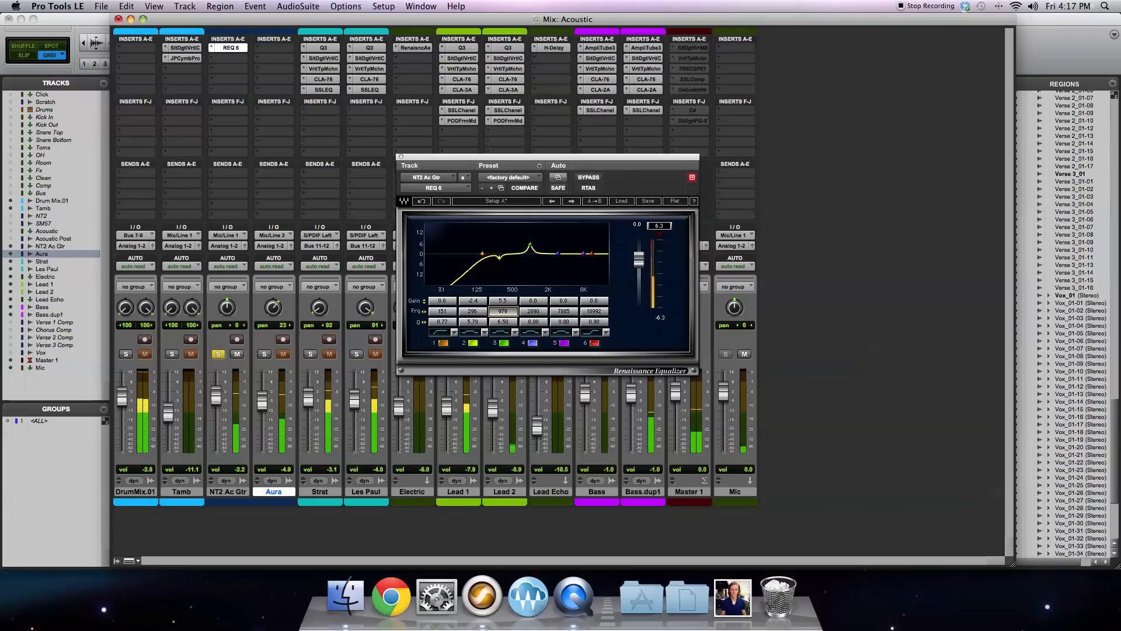
drag(504, 300, 537, 316)
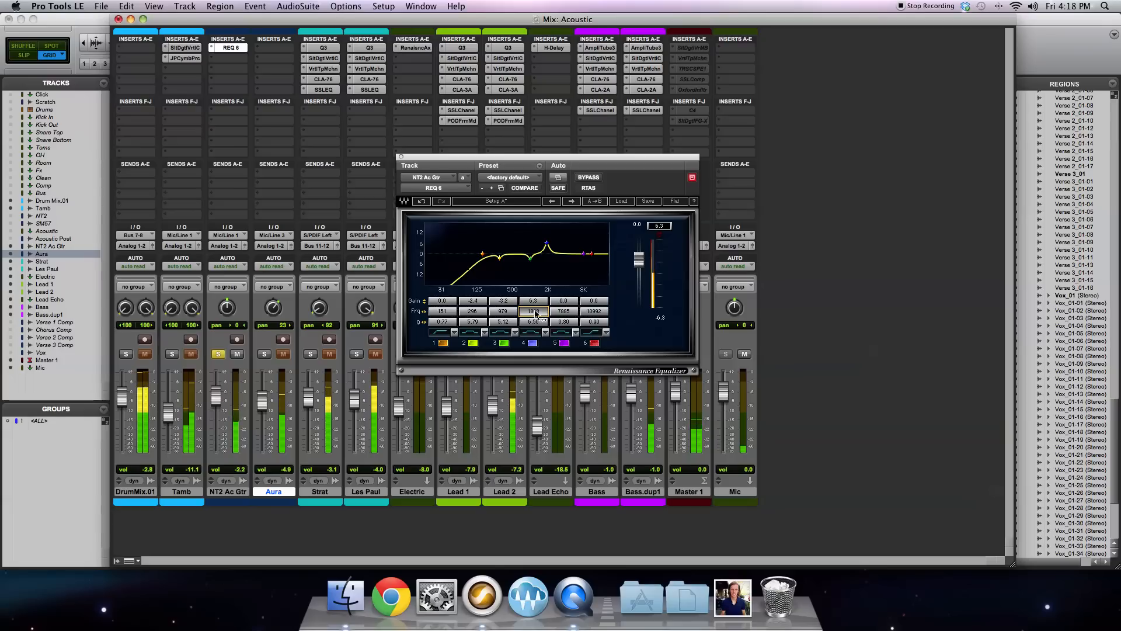
drag(532, 302, 532, 311)
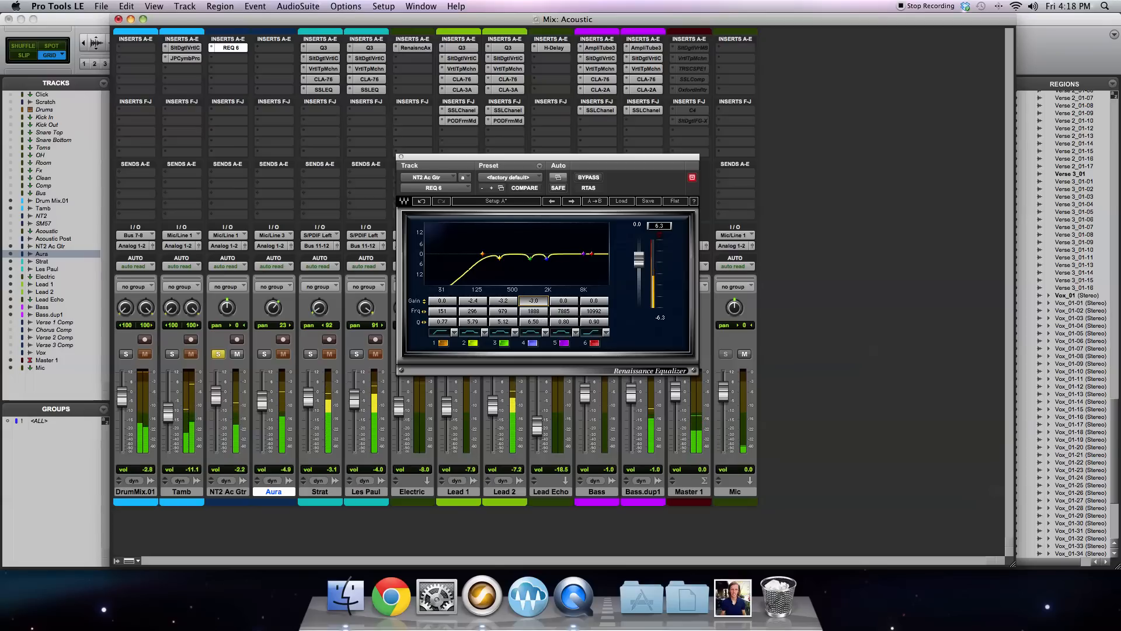
drag(534, 322, 563, 319)
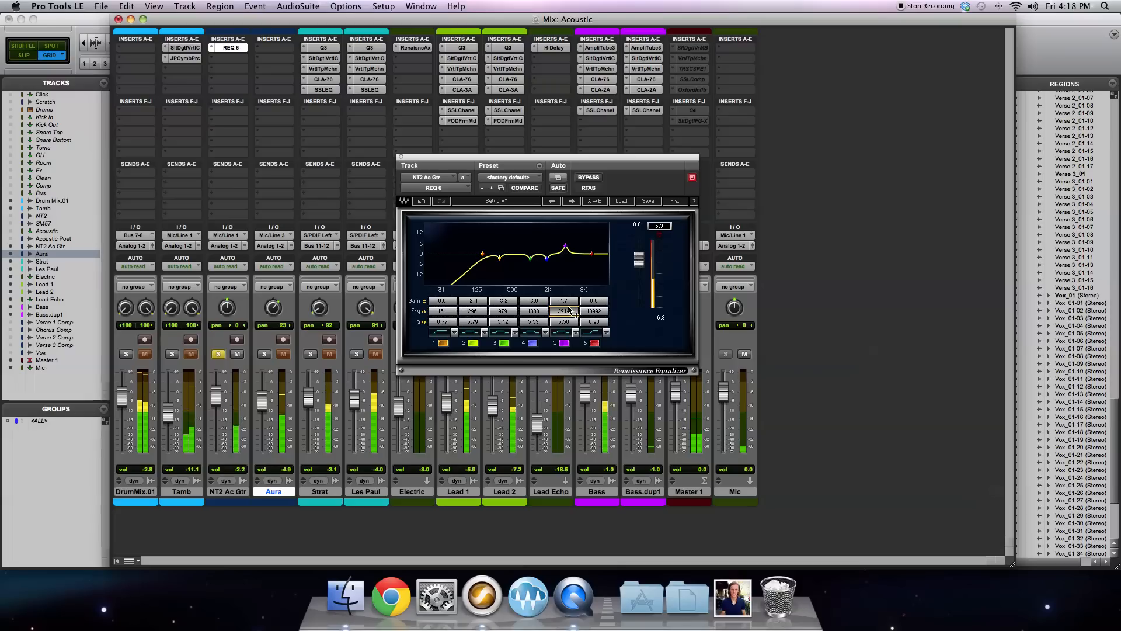
Step: Set band 5 to a 2.4 dB cut at 3971 Hz with a Q of 5.14
mouse_move(569, 310)
mouse_down()
mouse_move(564, 301)
mouse_move(564, 326)
mouse_up()
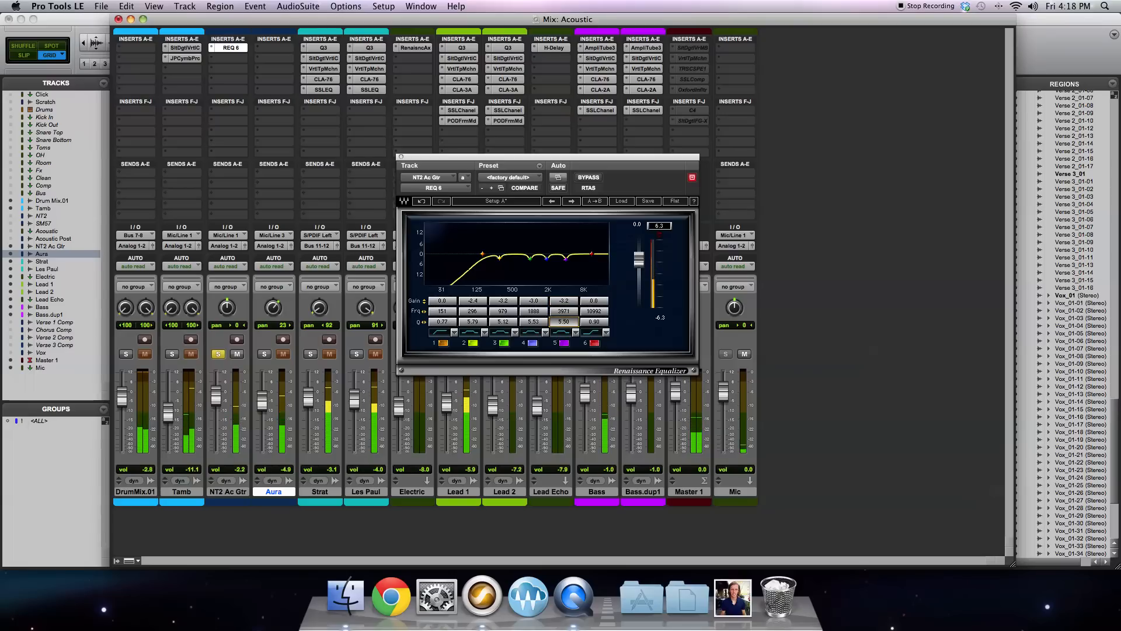
click(564, 300)
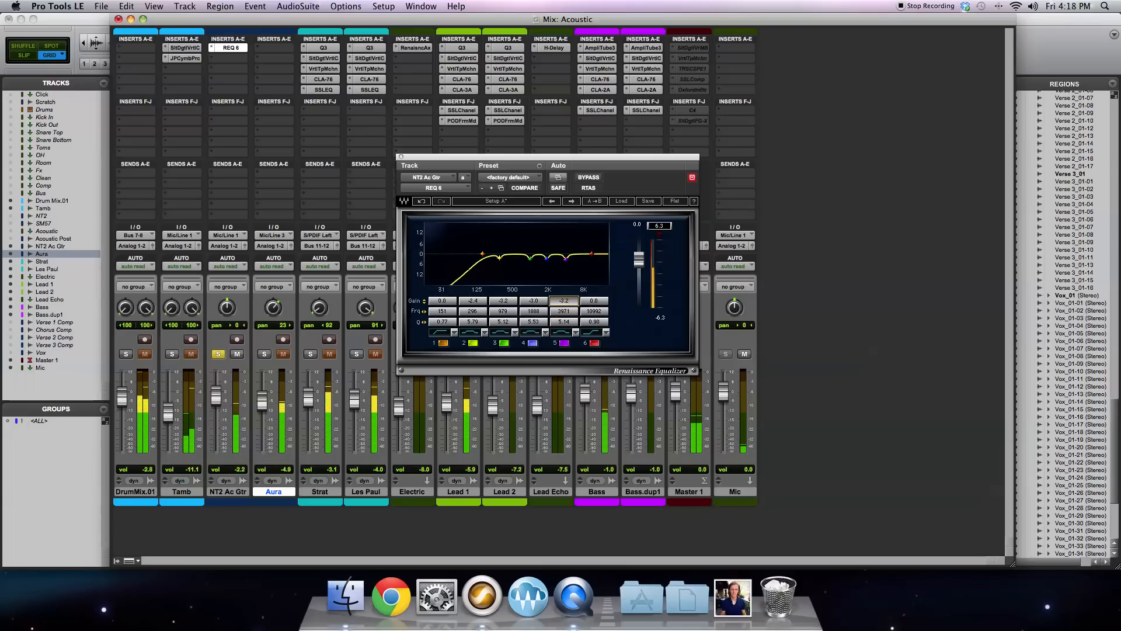
drag(564, 301, 563, 301)
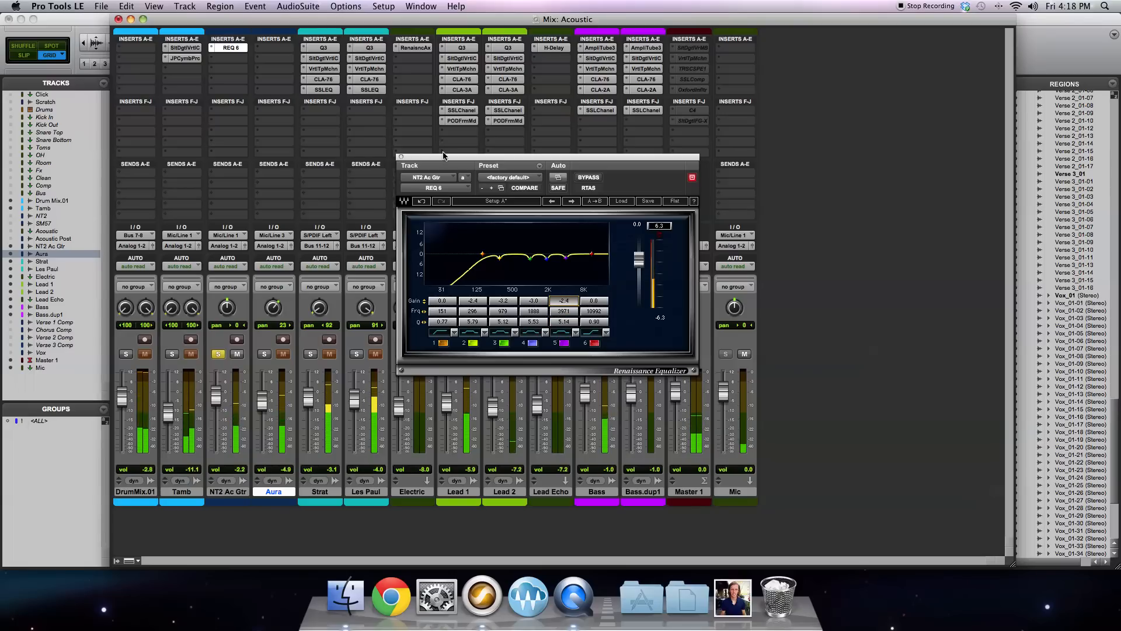
Step: Close the NT2 Ac Gtr equalizer and solo the Aura track instead of NT2 Ac Gtr
click(401, 157)
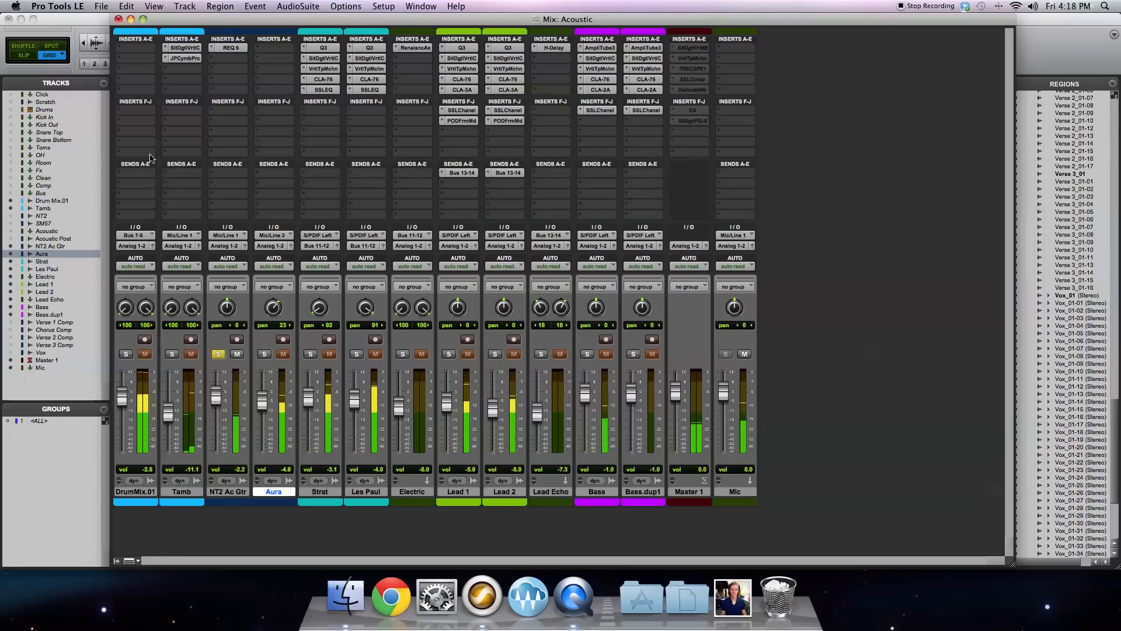
click(264, 354)
click(218, 354)
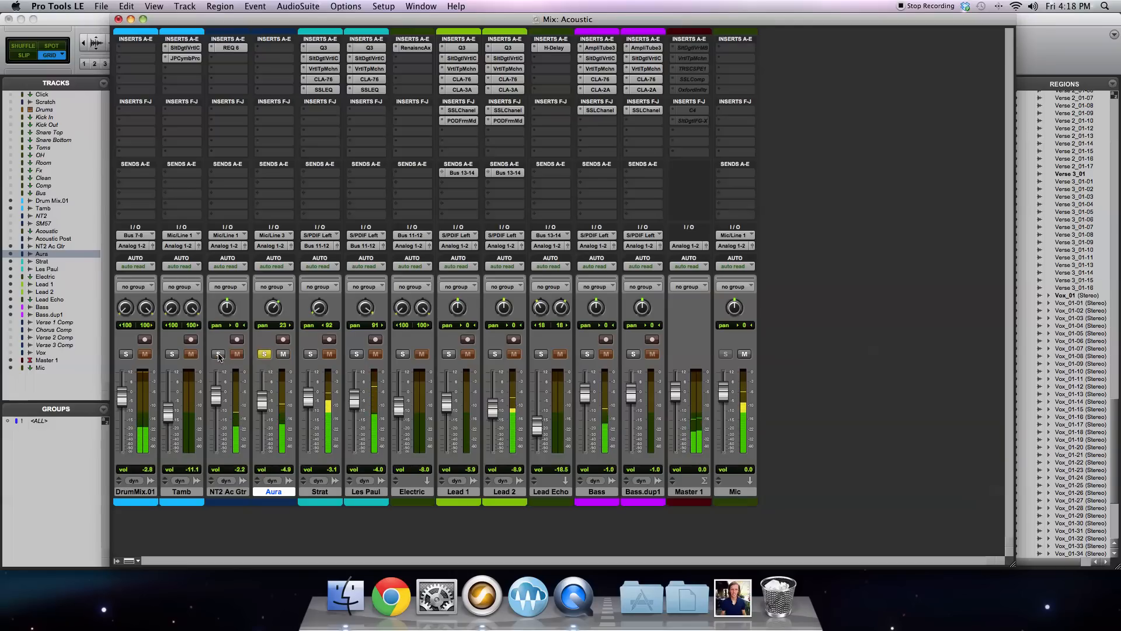
Step: Insert the Q6 (mono) equalizer in the first insert slot of the Aura track and reposition its window
click(268, 49)
mouse_move(289, 68)
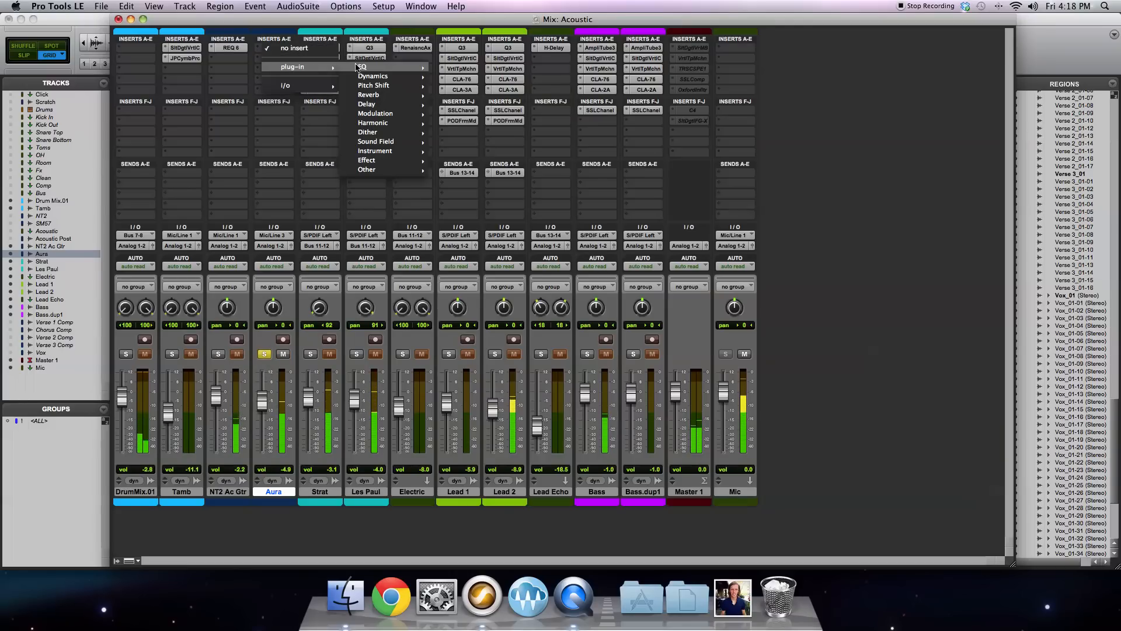
mouse_move(361, 67)
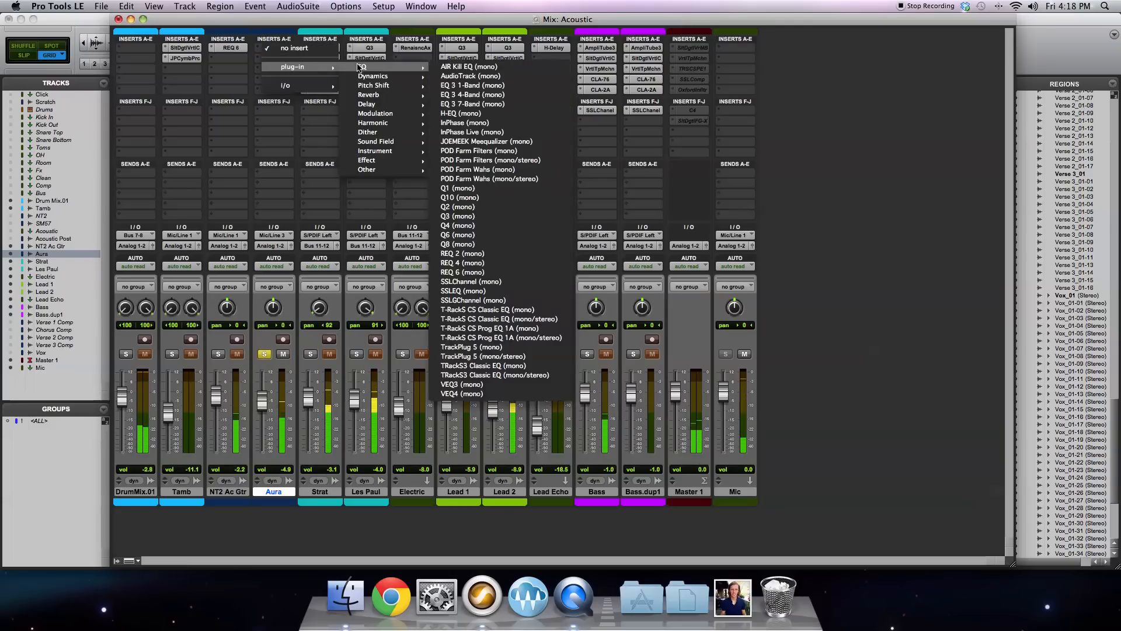
click(482, 236)
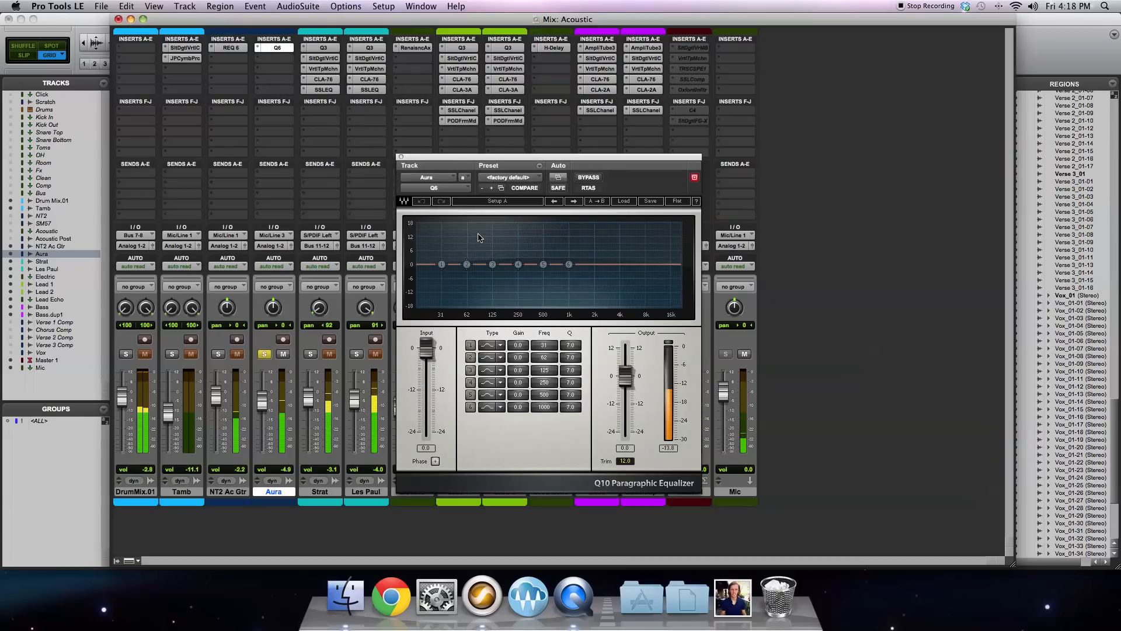
drag(452, 158, 407, 122)
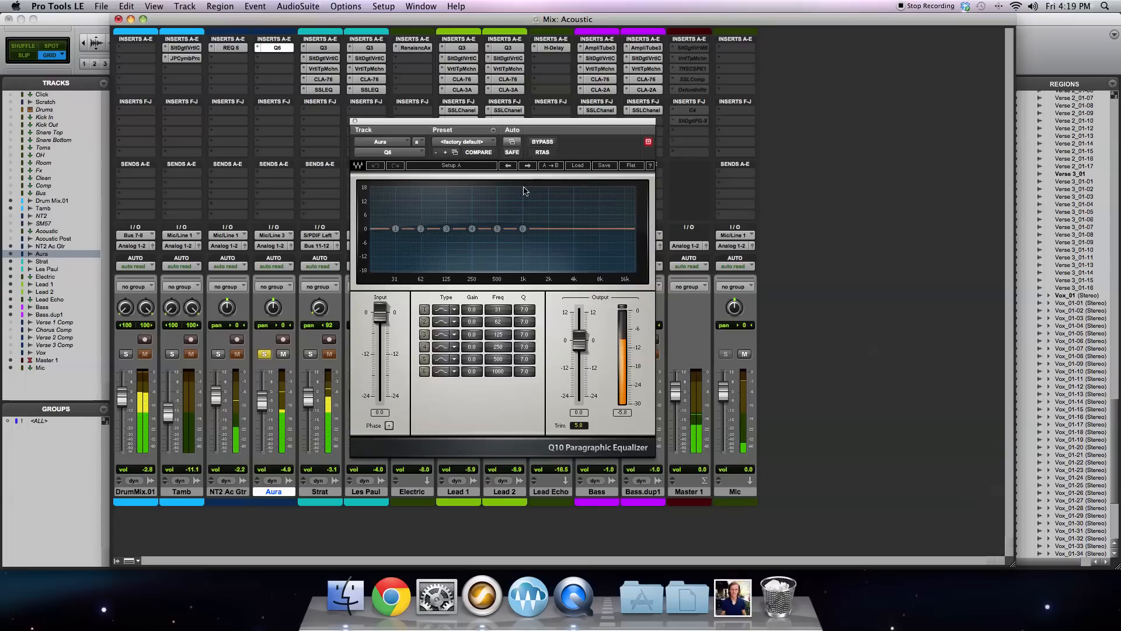
Step: Enable band 1 of the Q6, adjust its gain, frequency and Q, and change its type to a low-cut filter
click(425, 310)
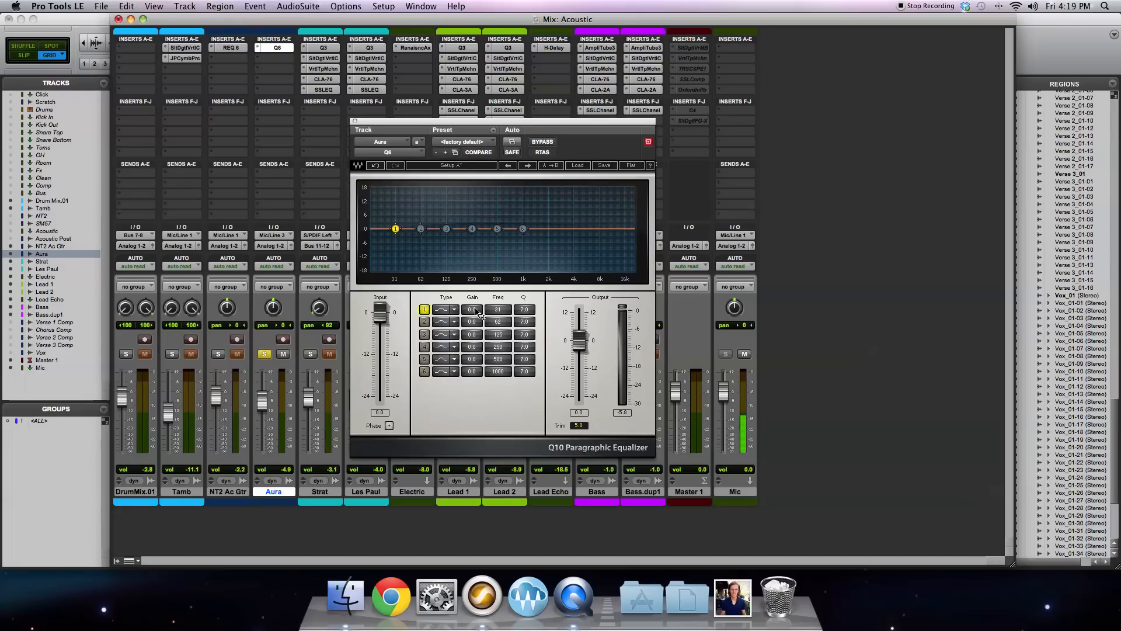
drag(472, 312, 524, 297)
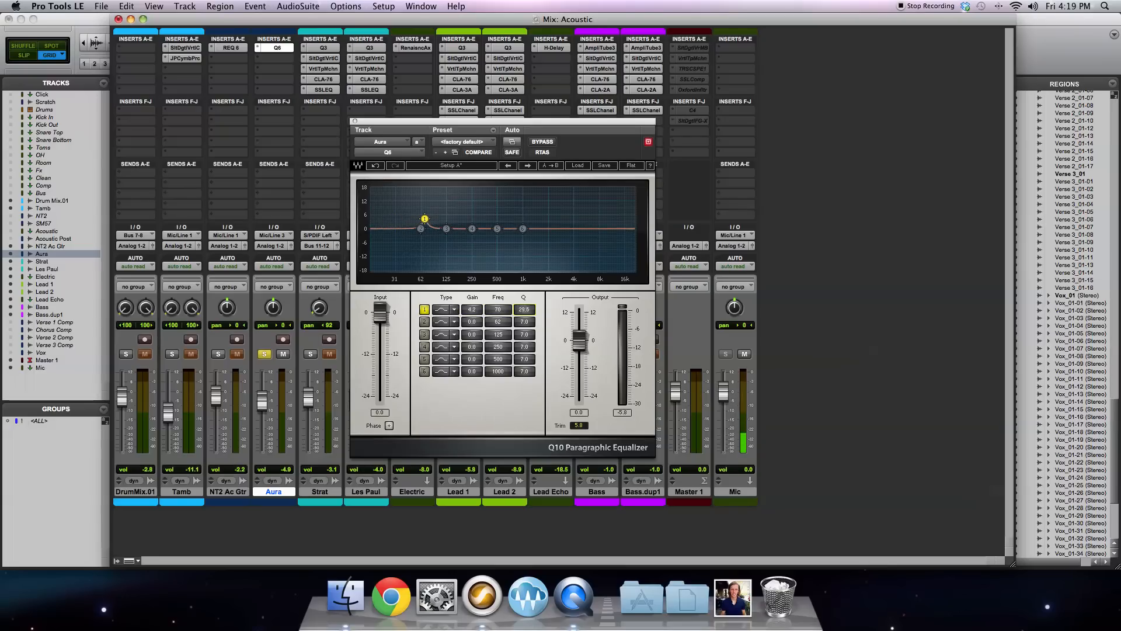
click(448, 311)
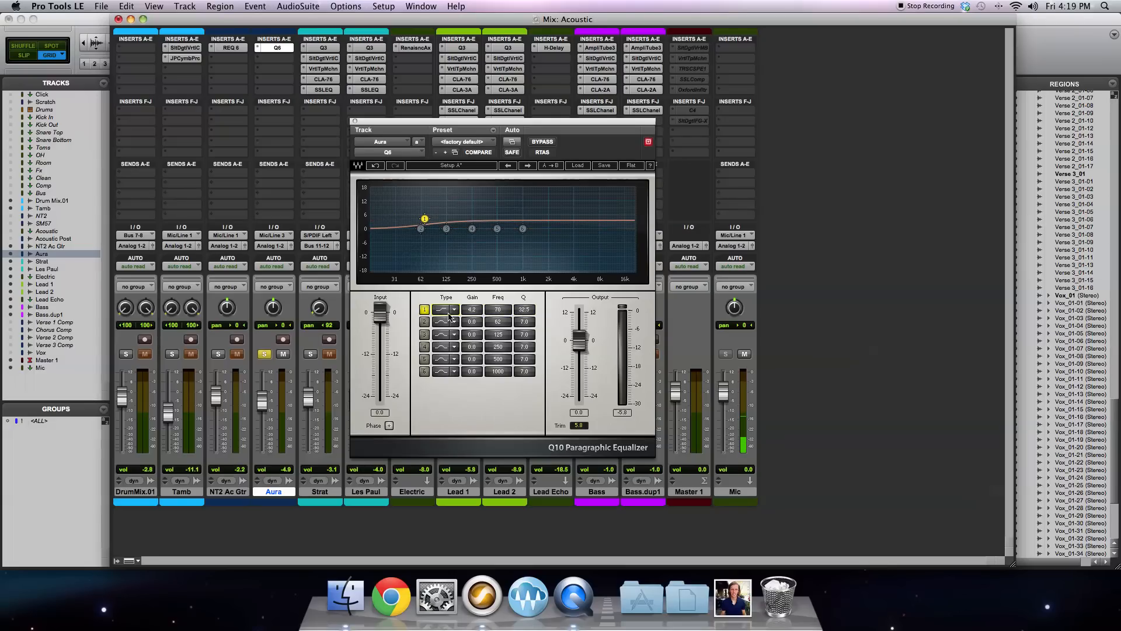
drag(472, 309, 471, 327)
click(442, 311)
click(443, 310)
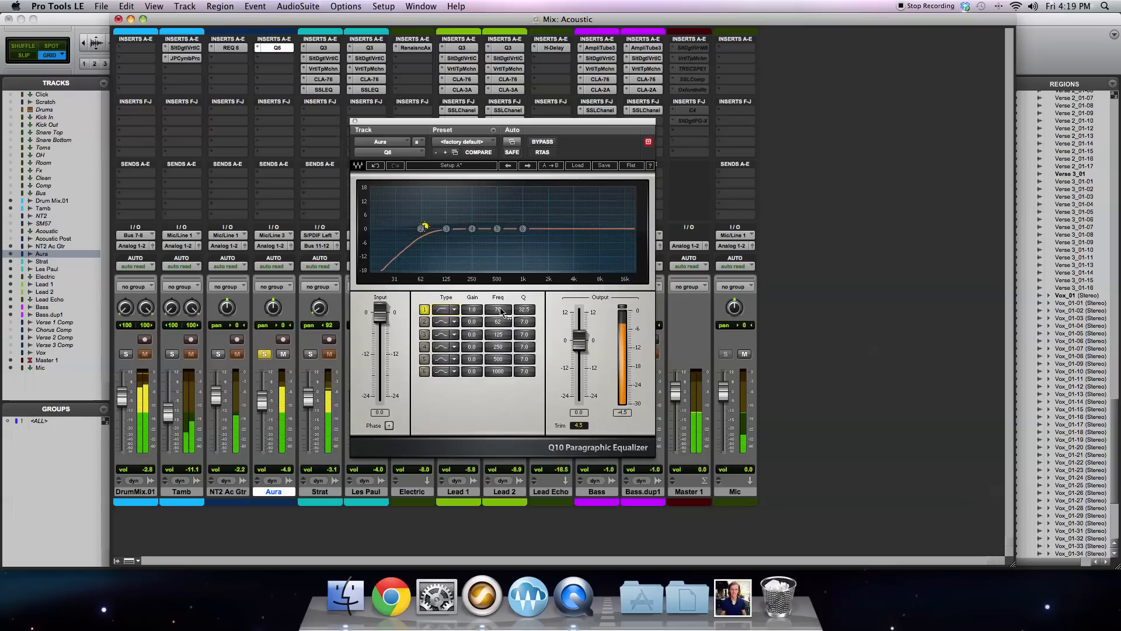
Step: Raise the low-cut frequency of band 1 to 128 Hz during playback and lower its Q
scroll(501, 313, up, 5)
scroll(524, 312, up, 2)
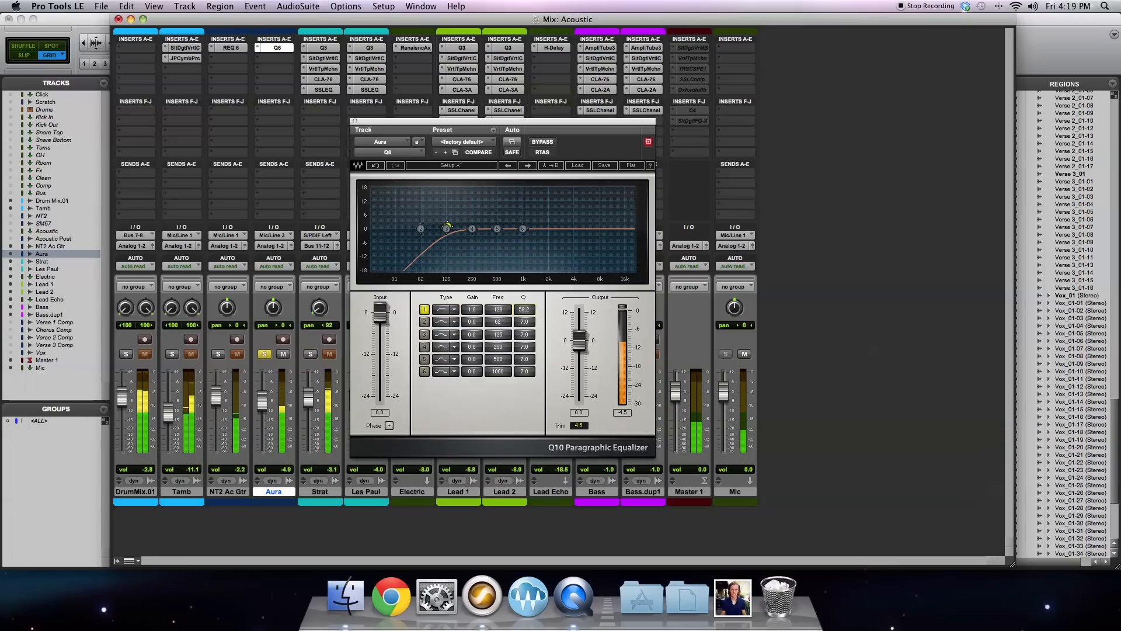
text(40.6)
key(Return)
text(1.9)
key(Return)
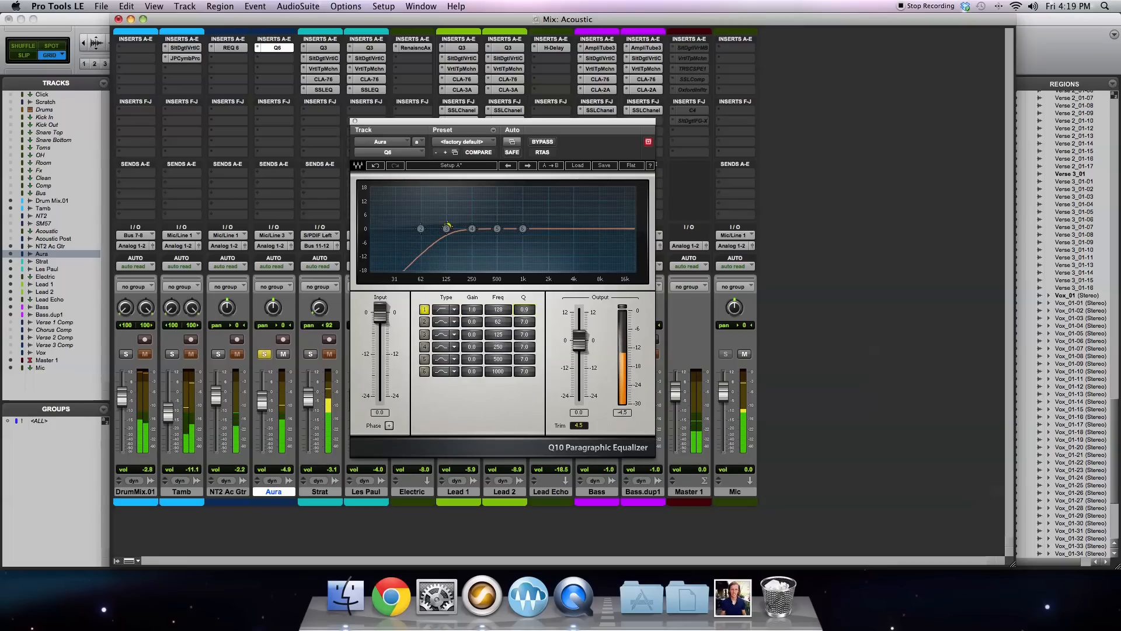
Step: Adjust band 1 to 156 Hz with a gain of -4.9 and a Q of 1.9, and compare against bypass
click(498, 310)
text(166)
key(Return)
drag(498, 310, 501, 314)
drag(455, 227, 454, 240)
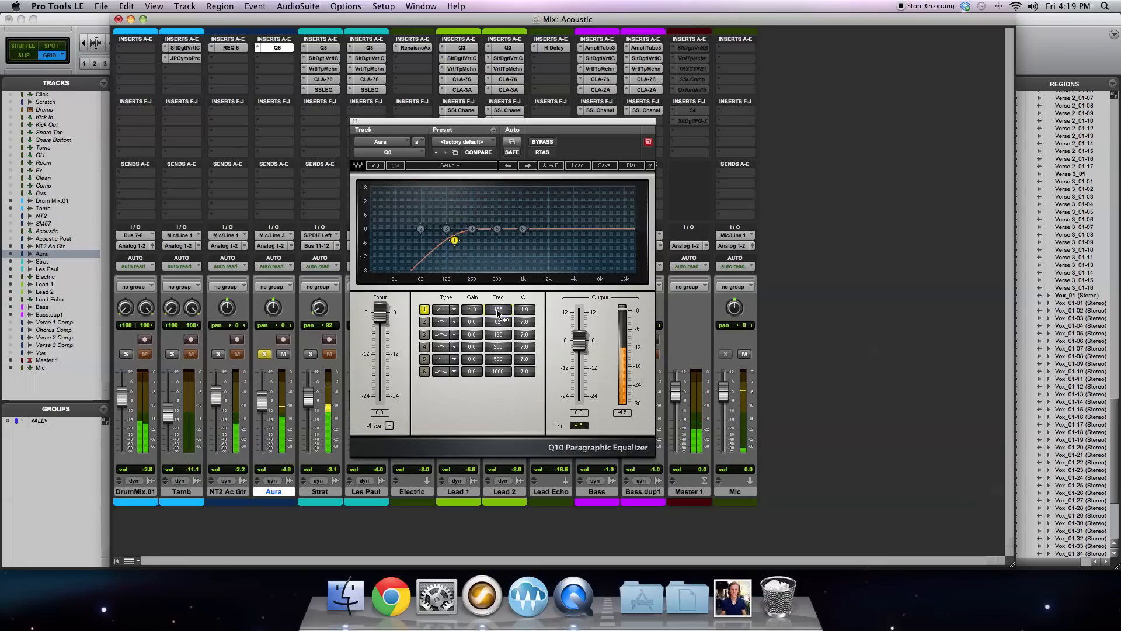
click(549, 142)
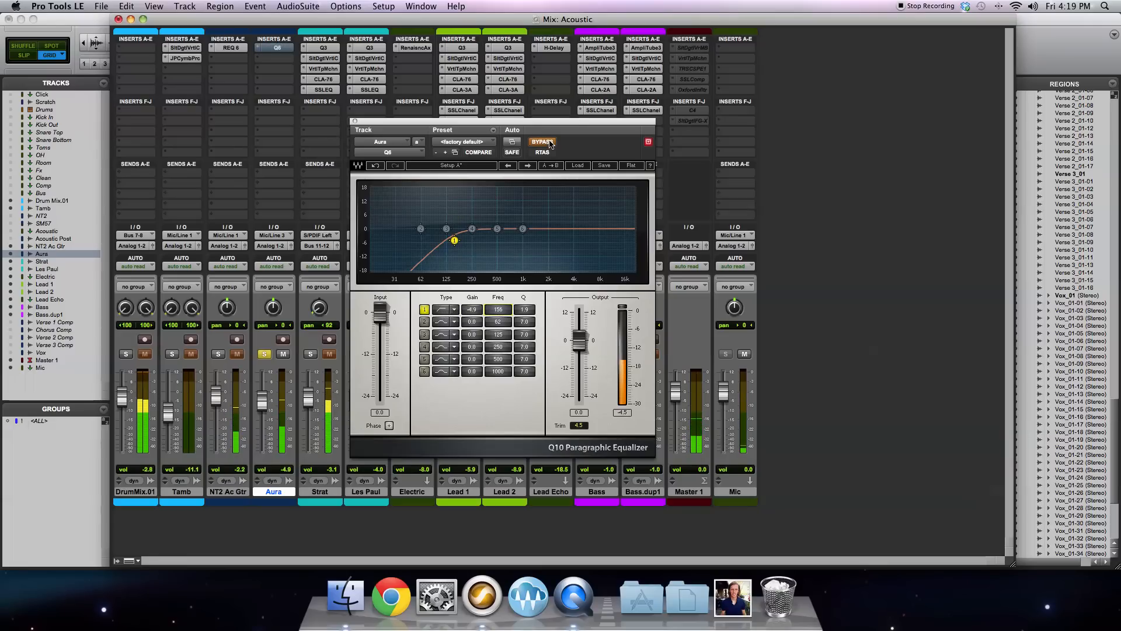
click(550, 143)
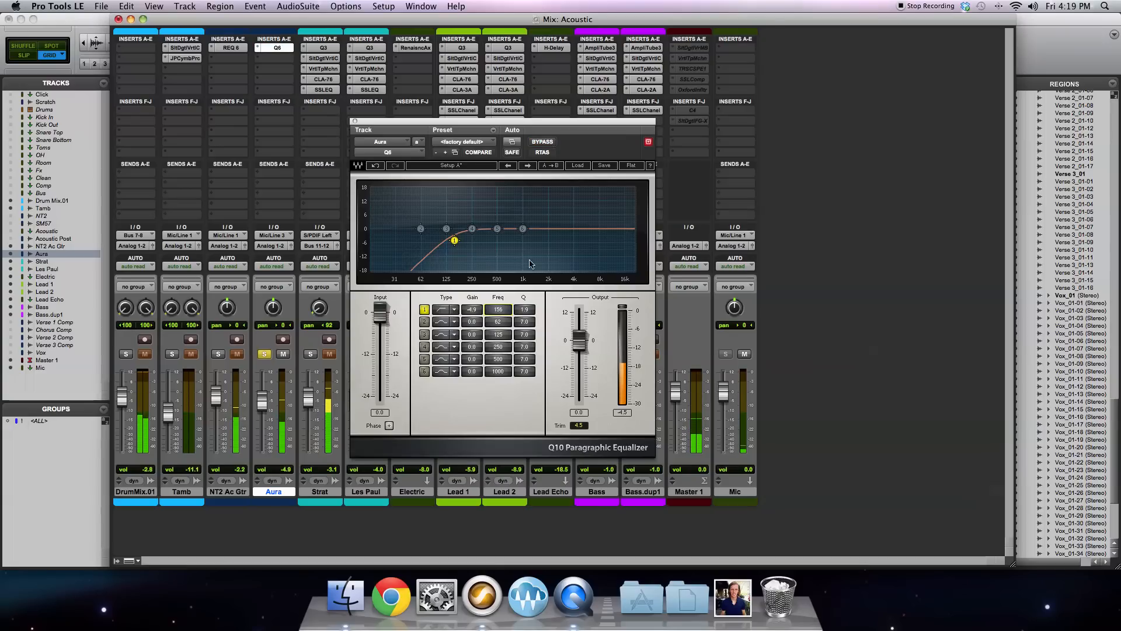
Step: Enable bands 2 and 3 and set narrow cuts of 3.2 dB at 405 Hz and 3.9 dB at 1029 Hz
click(424, 323)
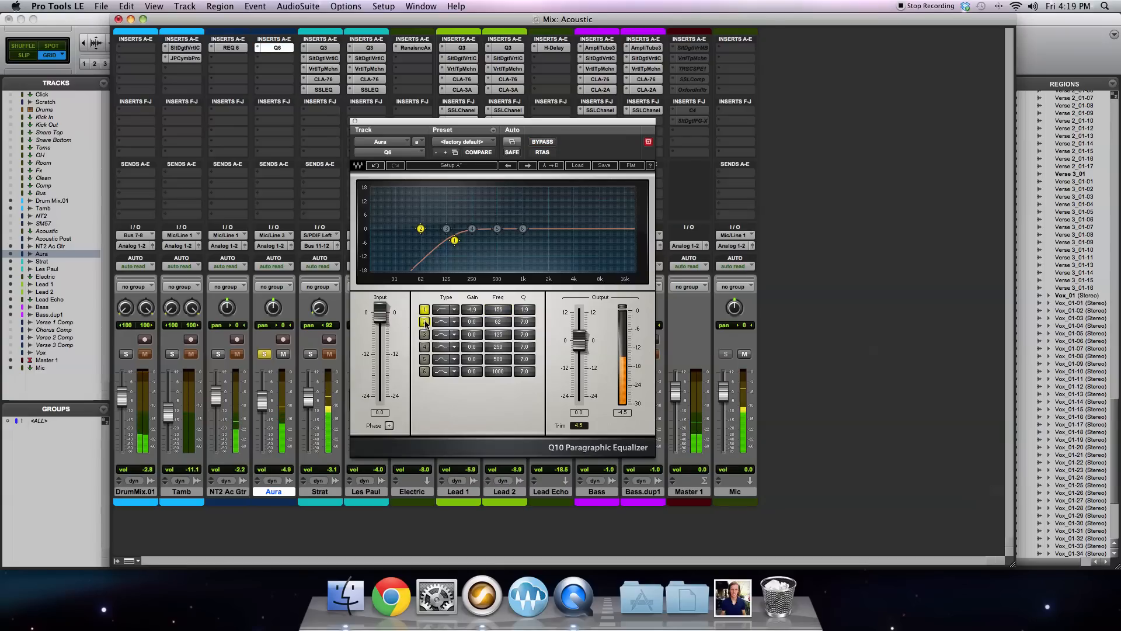
drag(420, 228, 480, 213)
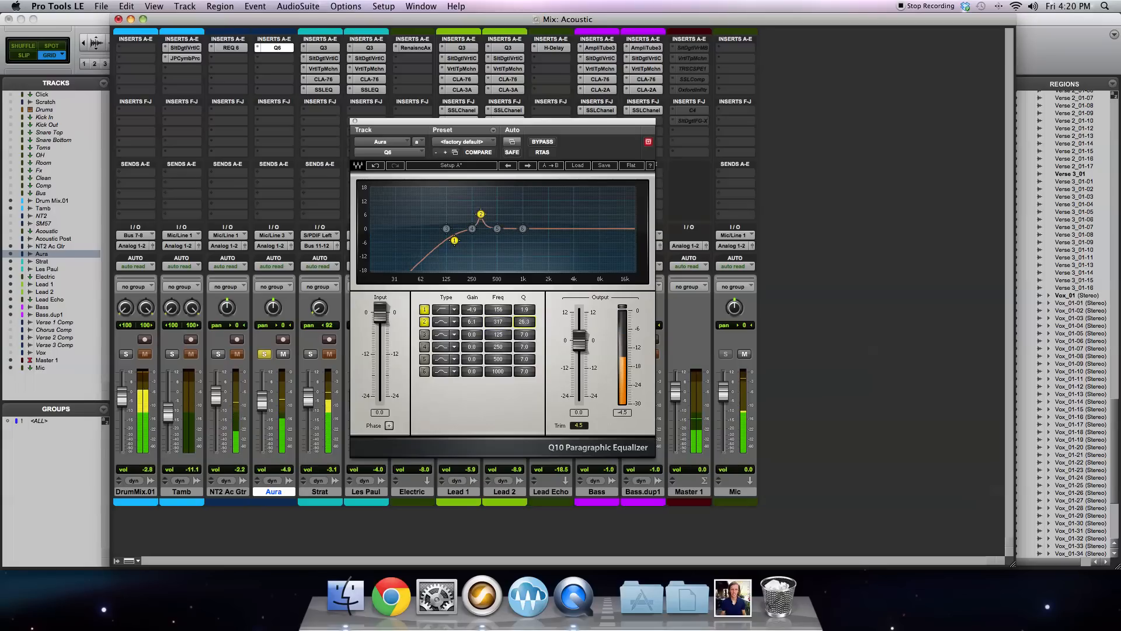
drag(507, 324, 471, 329)
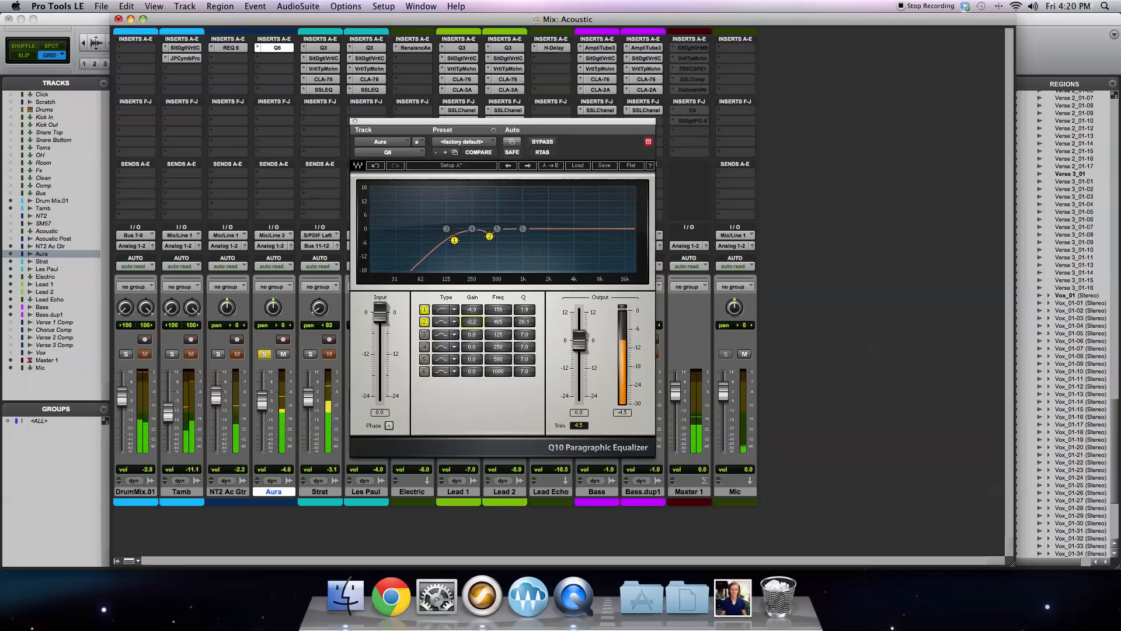
click(424, 334)
mouse_move(472, 334)
mouse_down()
mouse_move(471, 323)
mouse_move(516, 339)
mouse_move(523, 329)
mouse_move(472, 337)
mouse_move(498, 333)
mouse_move(473, 347)
mouse_up()
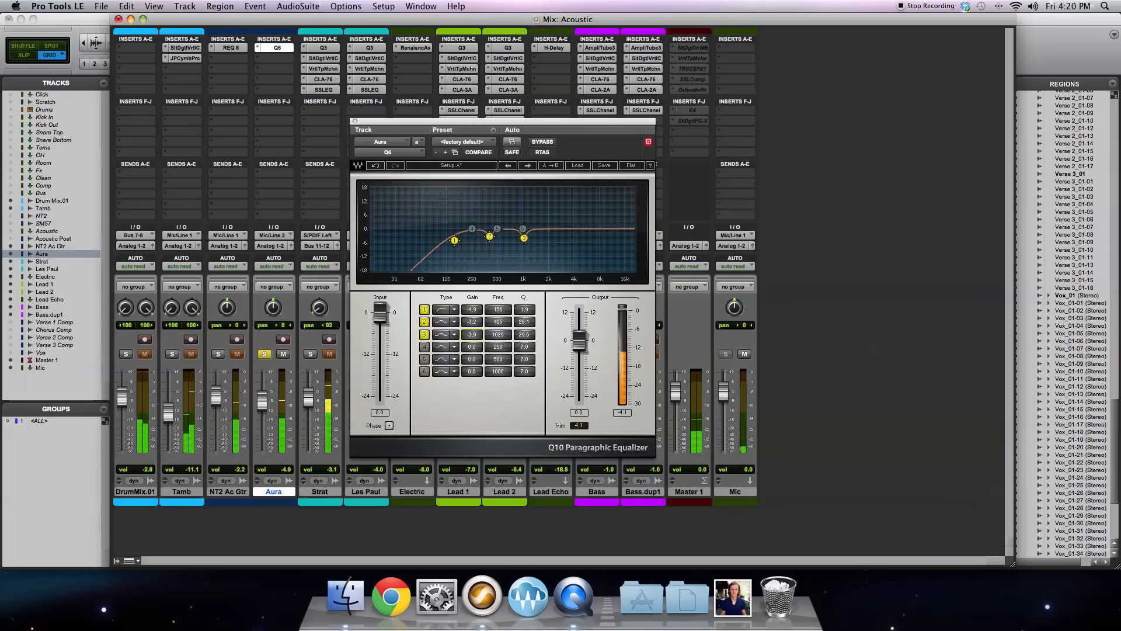
Step: Enable band 4 as a narrow cut at 1488 Hz with Q 24.2, and lower the Q of bands 2 and 3 to 23.5 and 25.9
click(425, 347)
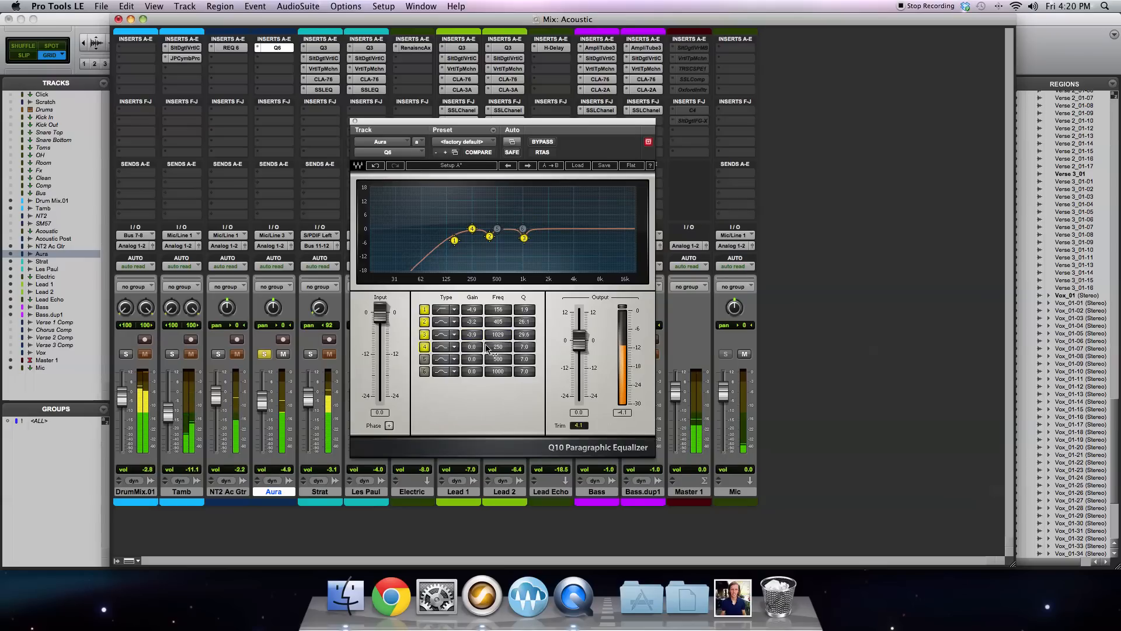
drag(472, 347, 472, 341)
drag(474, 346, 527, 324)
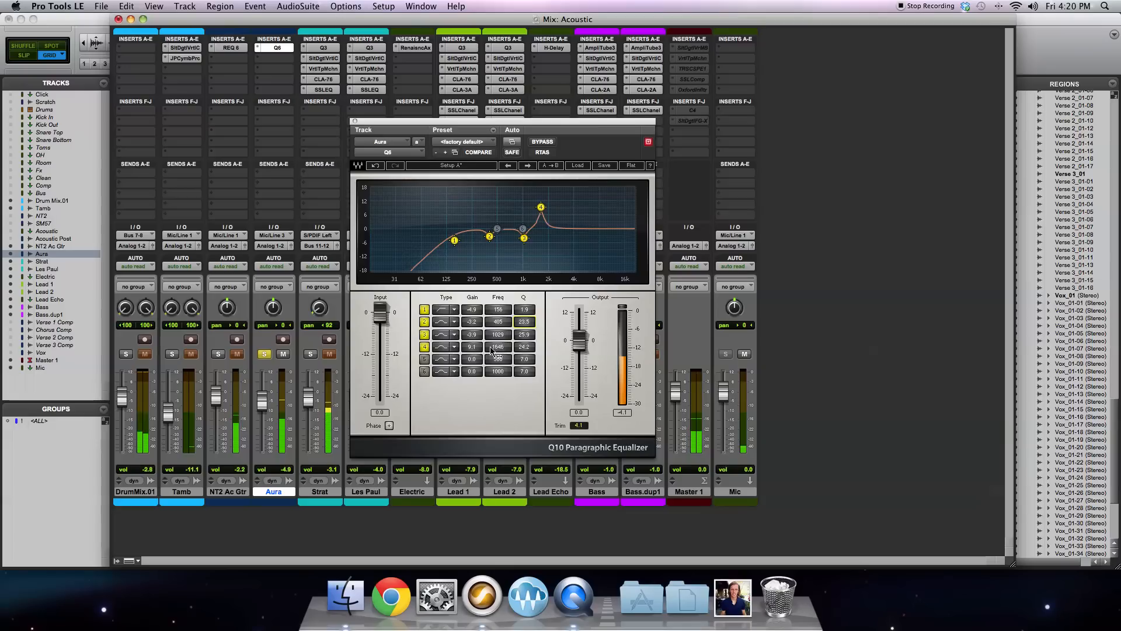
drag(497, 349, 473, 358)
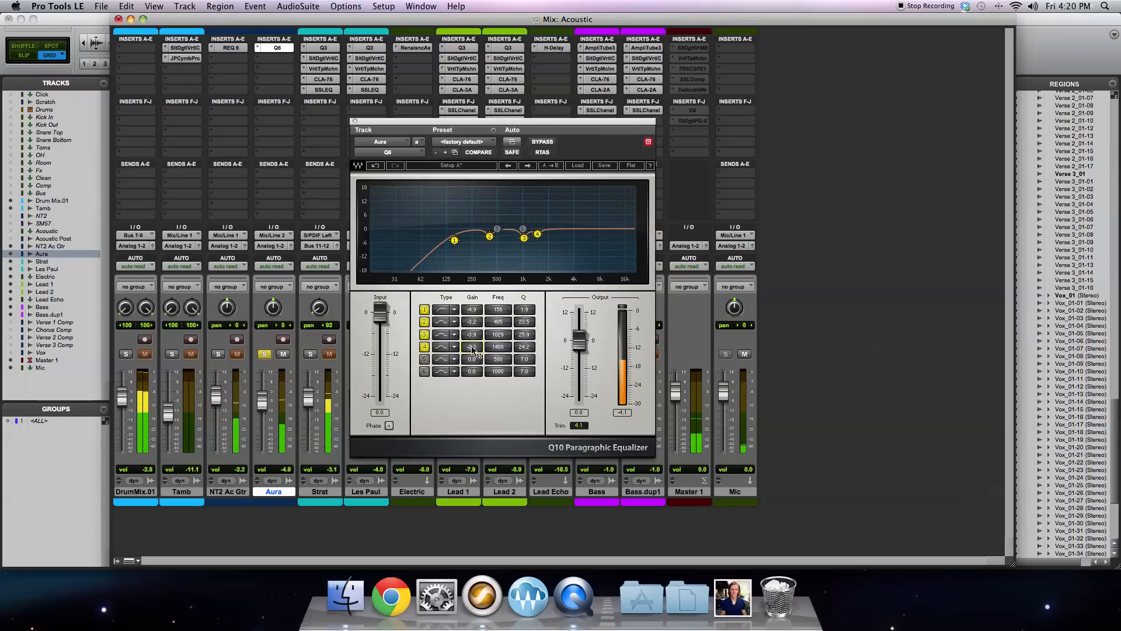
Step: Enable band 5 on Aura's EQ as a narrow cut of 5.5 dB at 3018 Hz with Q 22.0, and close the plug-in
click(424, 360)
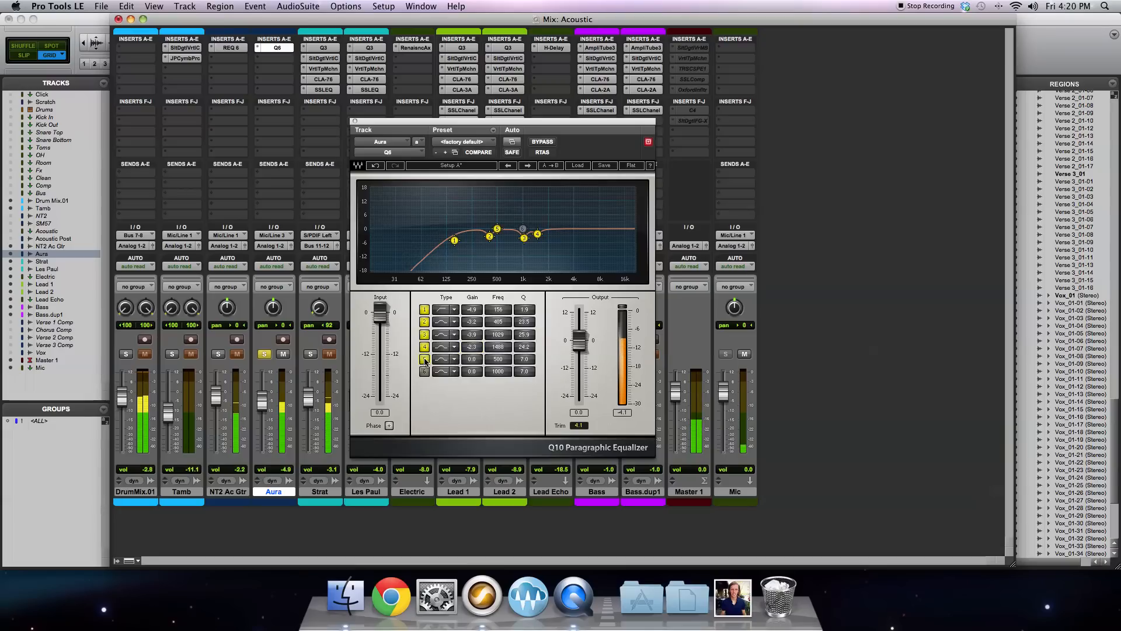
drag(471, 362, 525, 363)
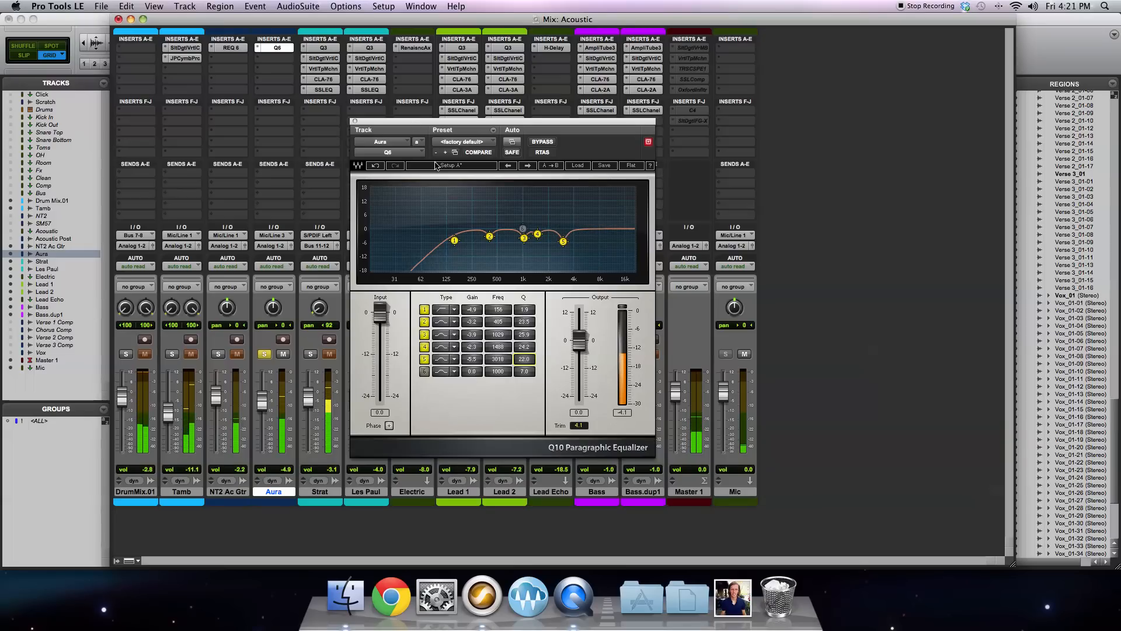
click(354, 122)
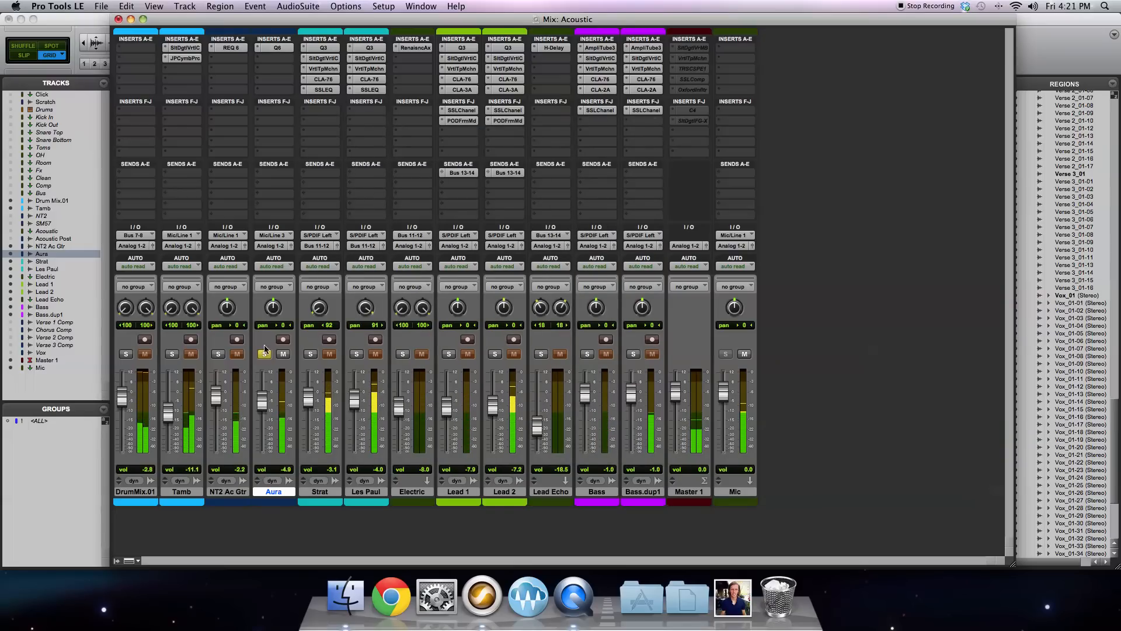
Step: Pan NT2 Ac Gtr 28 left and Aura 24 right, and compare both soloed guitars with their EQs bypassed and active
drag(273, 307, 229, 320)
click(218, 354)
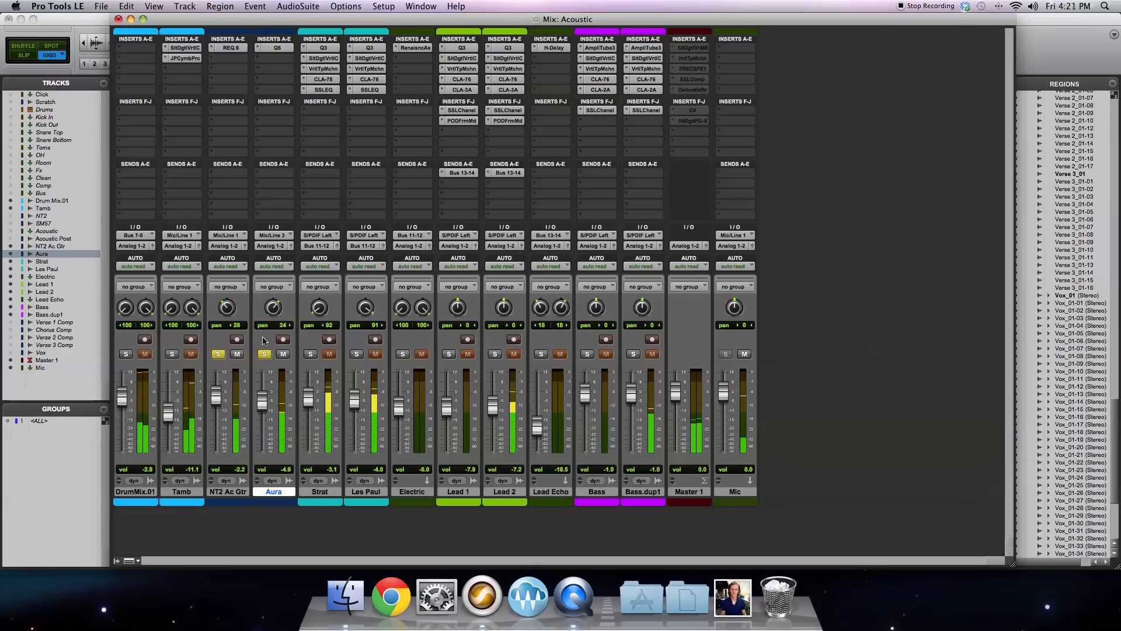
super+click(277, 49)
super+click(239, 49)
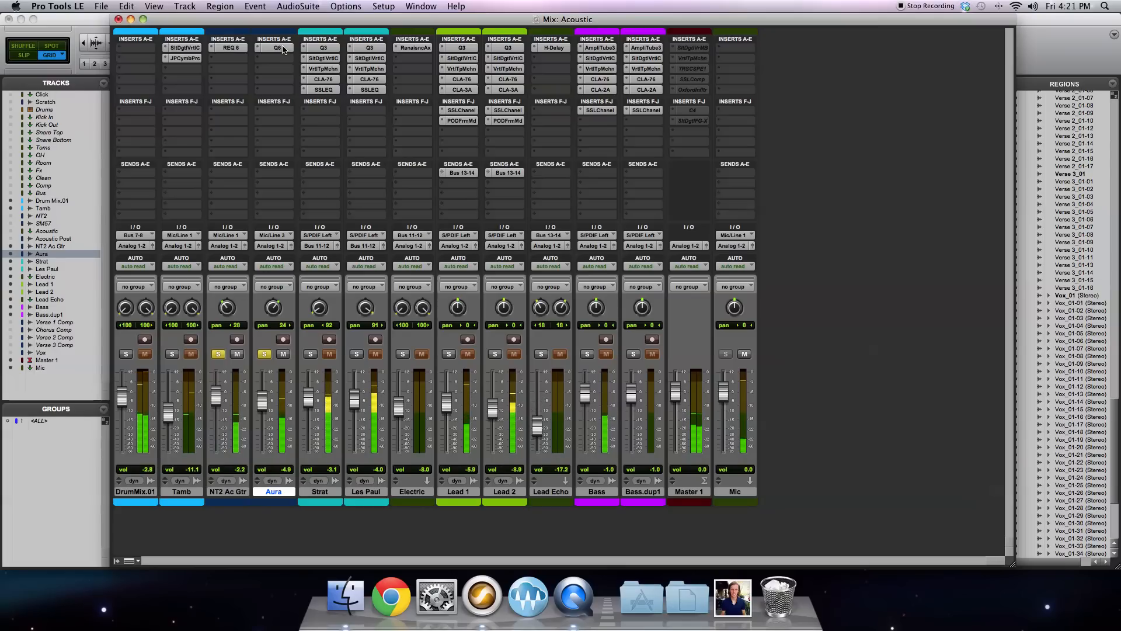
alt+click(265, 355)
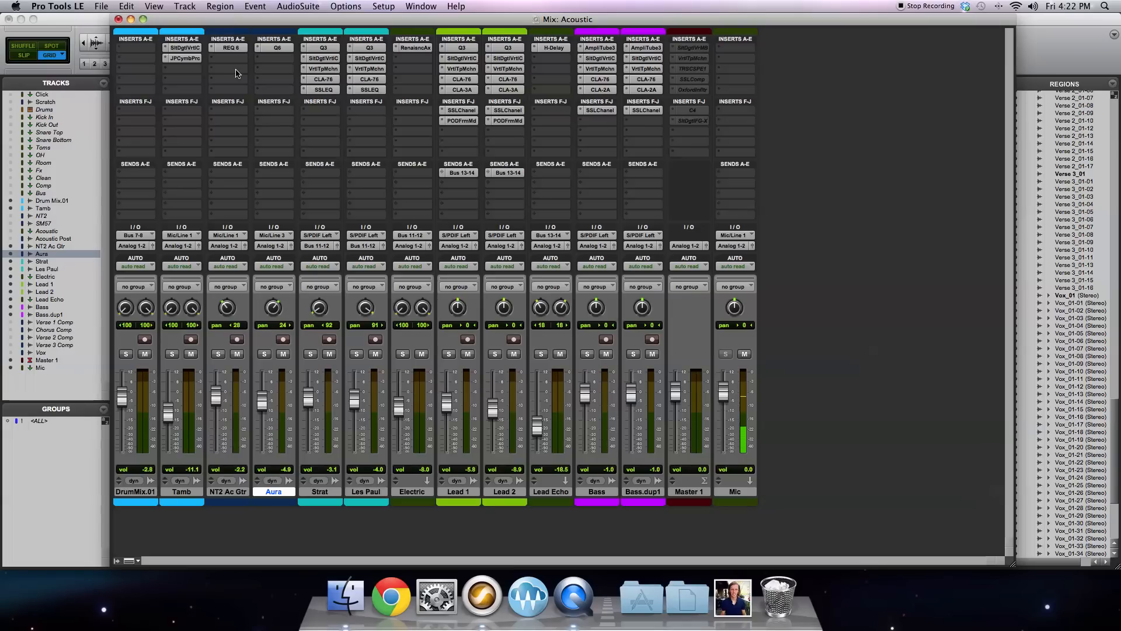
Step: Insert the Slate Digital Virtual Channel plug-in in the second insert slot of NT2 Ac Gtr
click(216, 60)
mouse_move(243, 81)
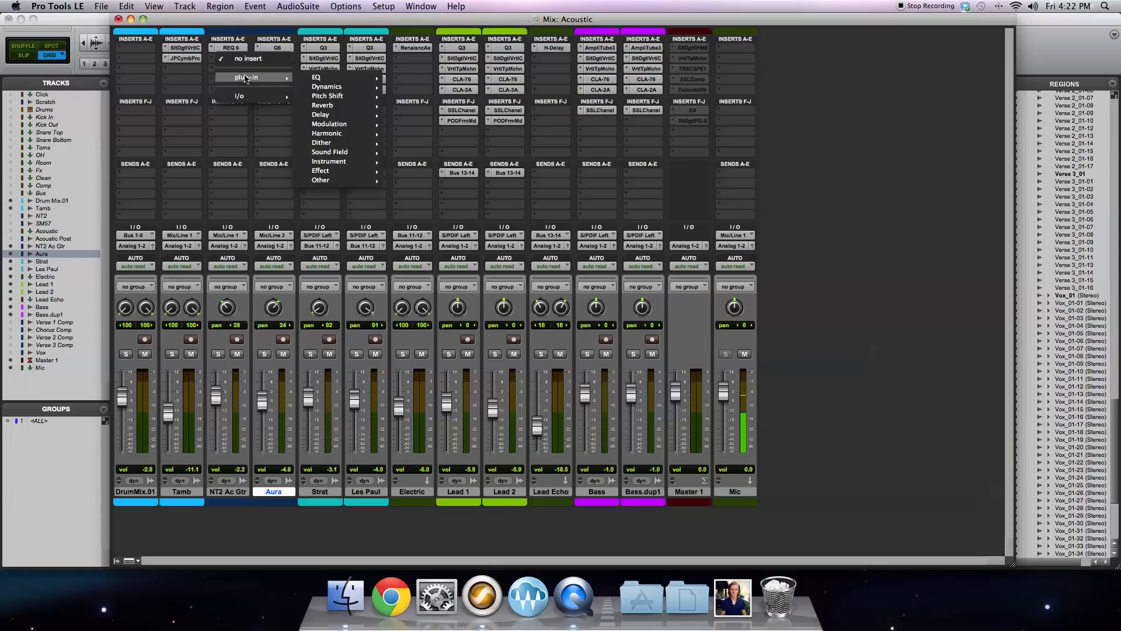
mouse_move(311, 80)
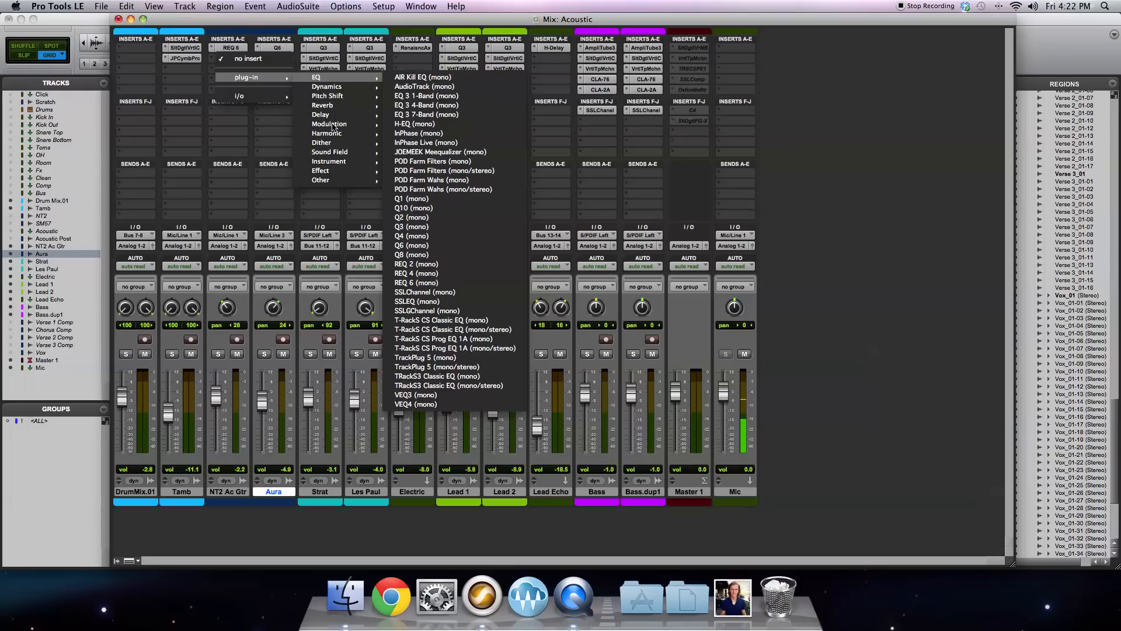
mouse_move(337, 179)
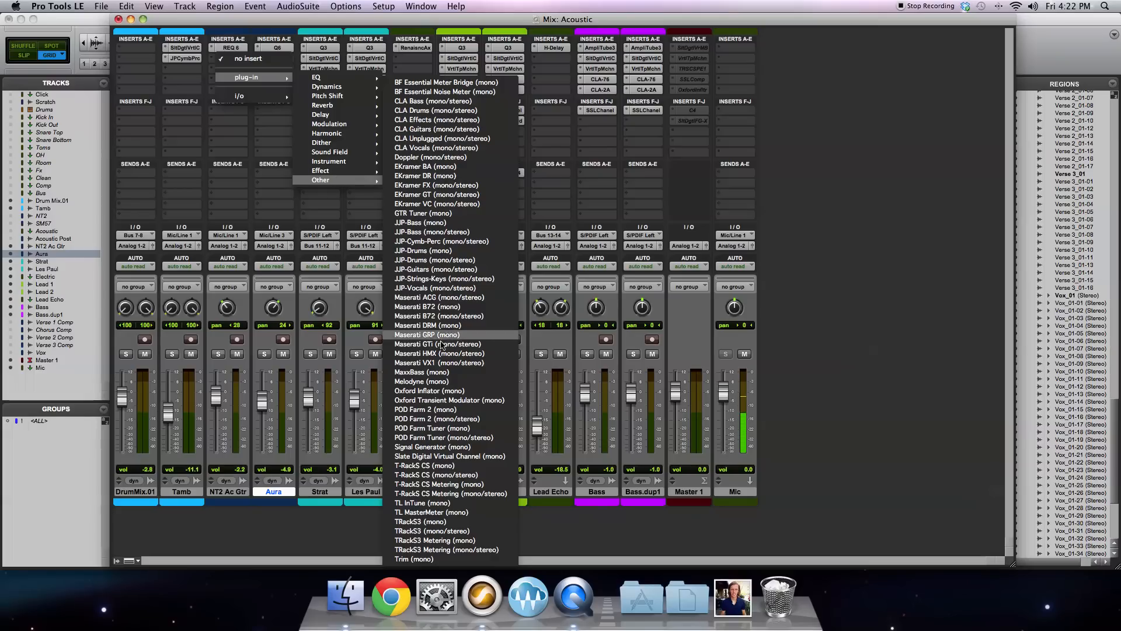
click(479, 457)
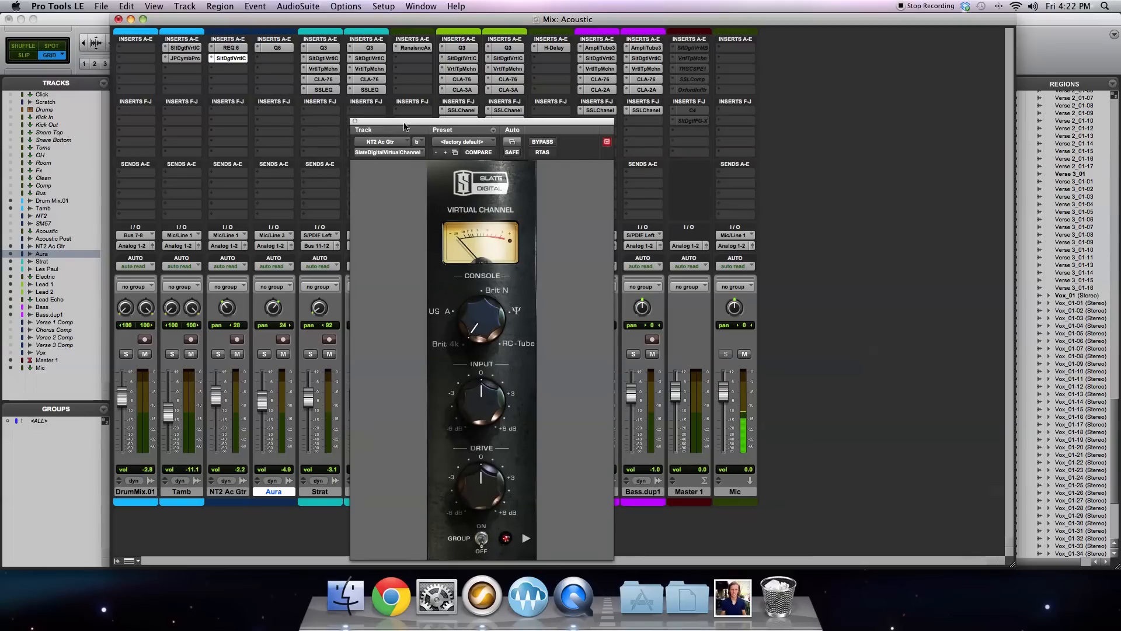
drag(405, 126, 461, 54)
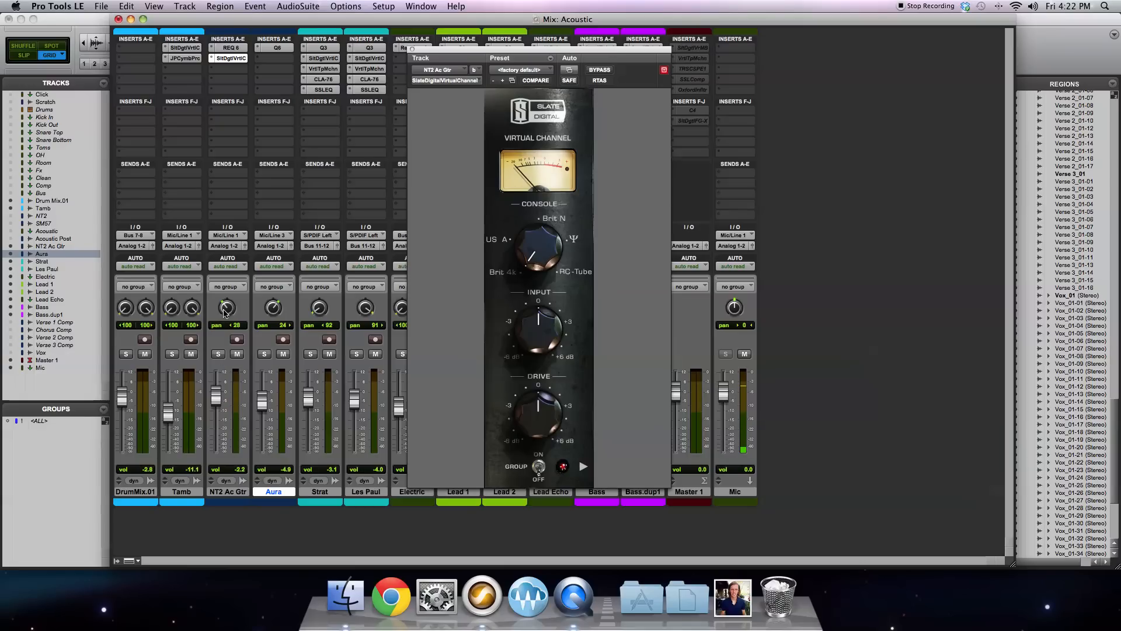
Step: Solo the NT2 Ac Gtr track with its pan centred, and set its Virtual Channel console to Brit N
click(219, 354)
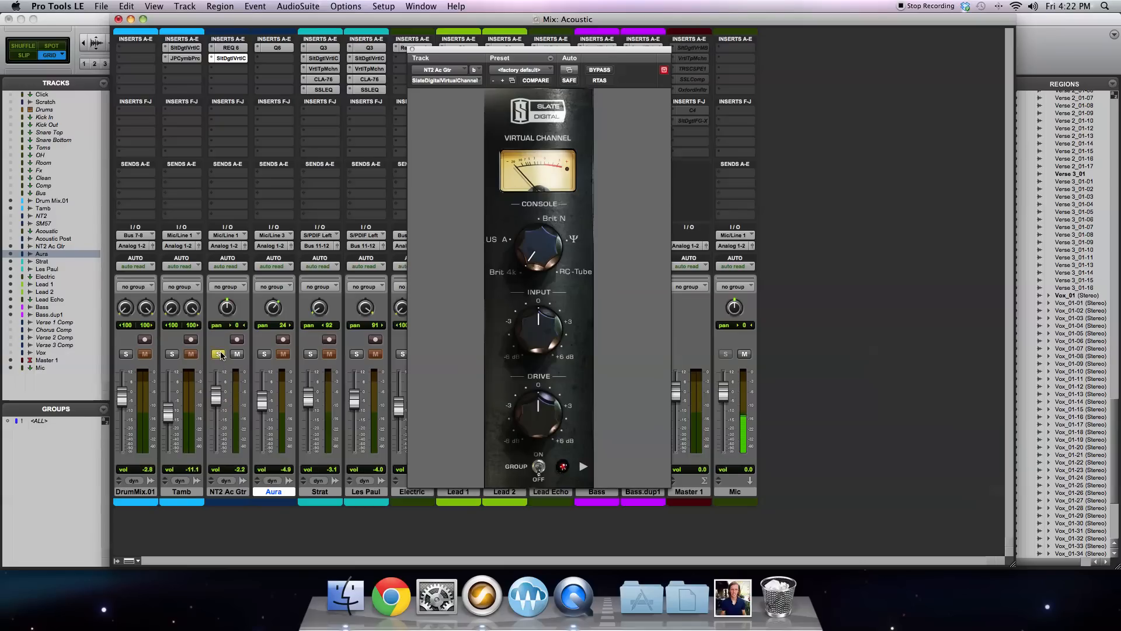
click(548, 220)
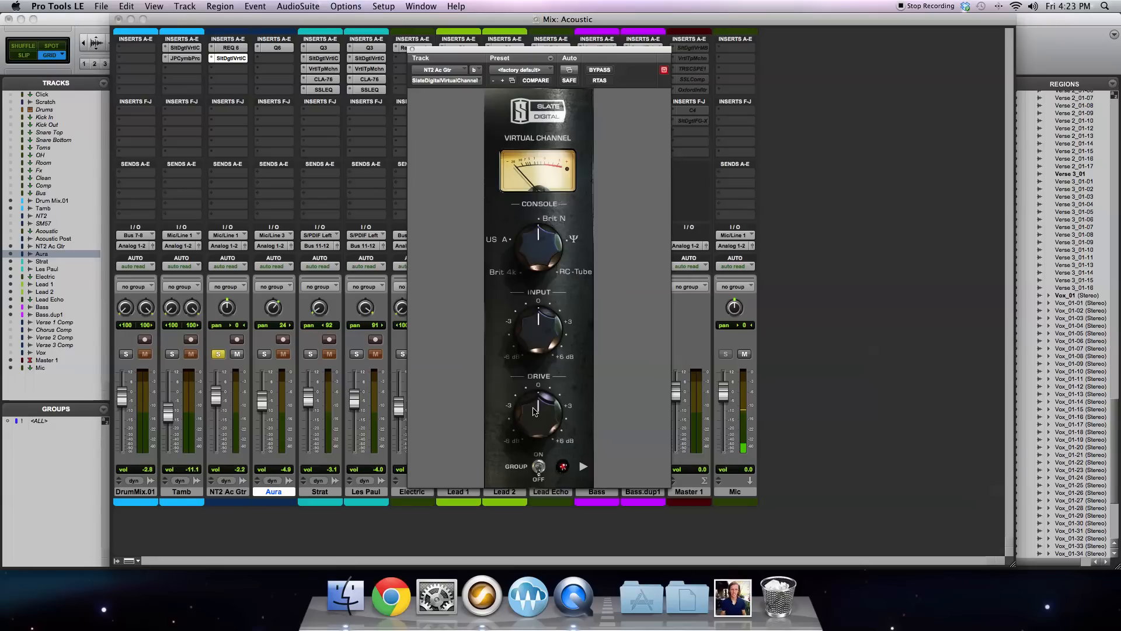
Step: Examine the Virtual Channel's group controls and its real-time and offline oversampling settings
click(582, 468)
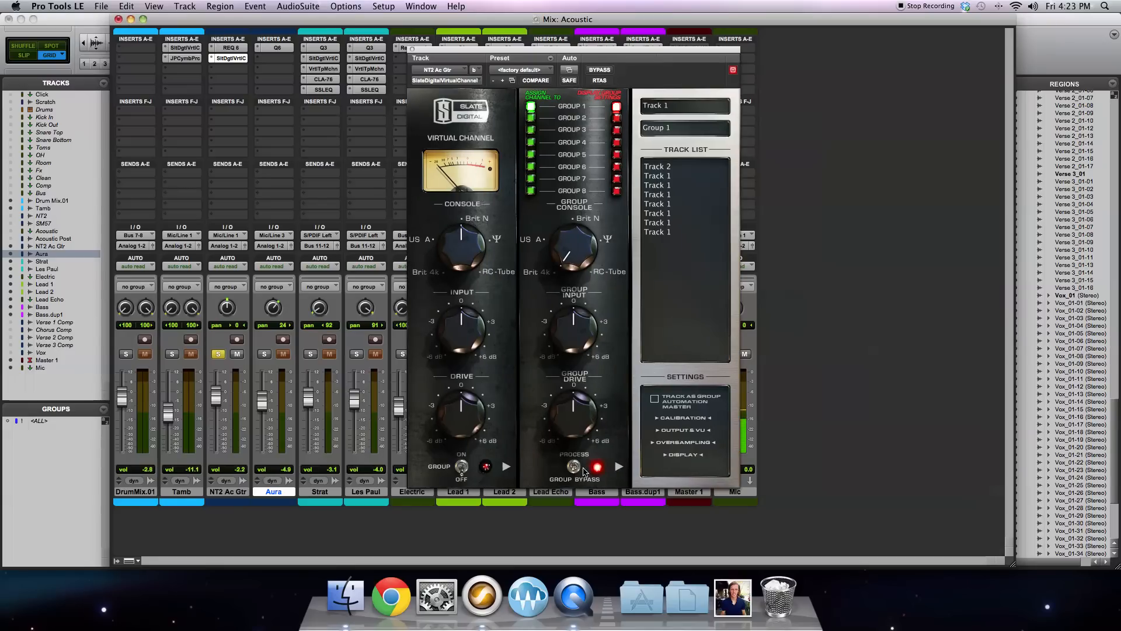
click(684, 443)
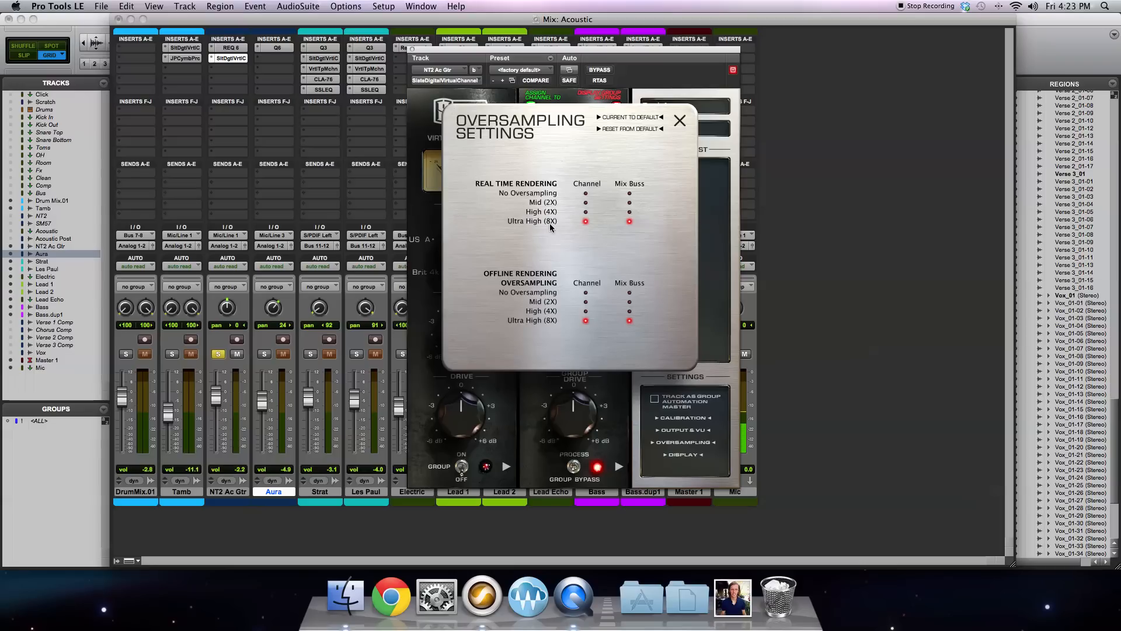
click(679, 121)
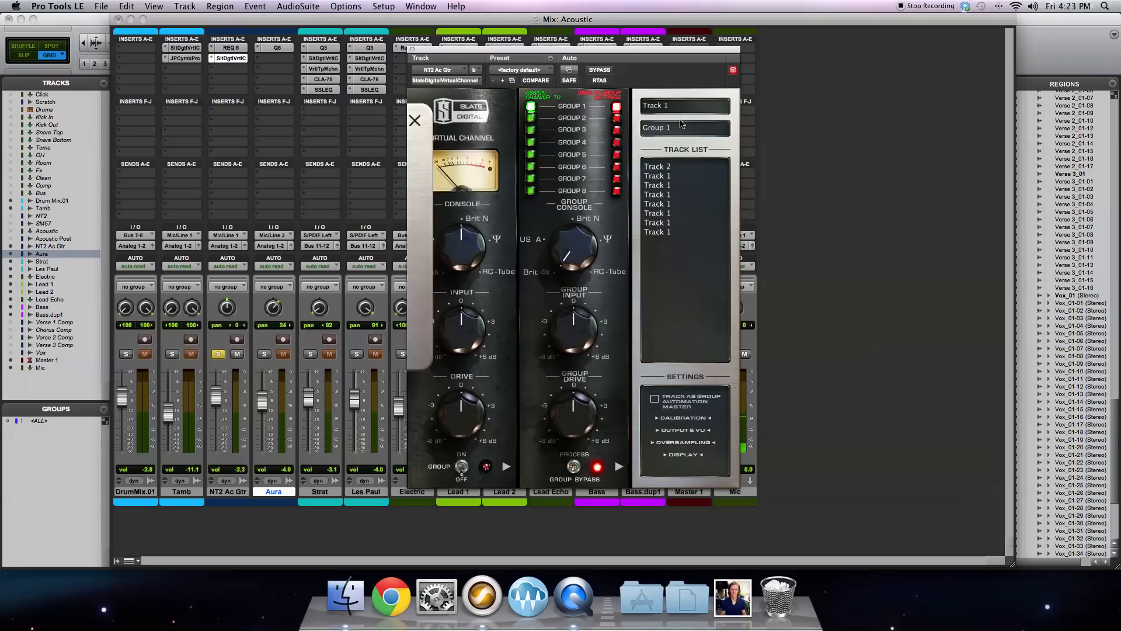
click(505, 466)
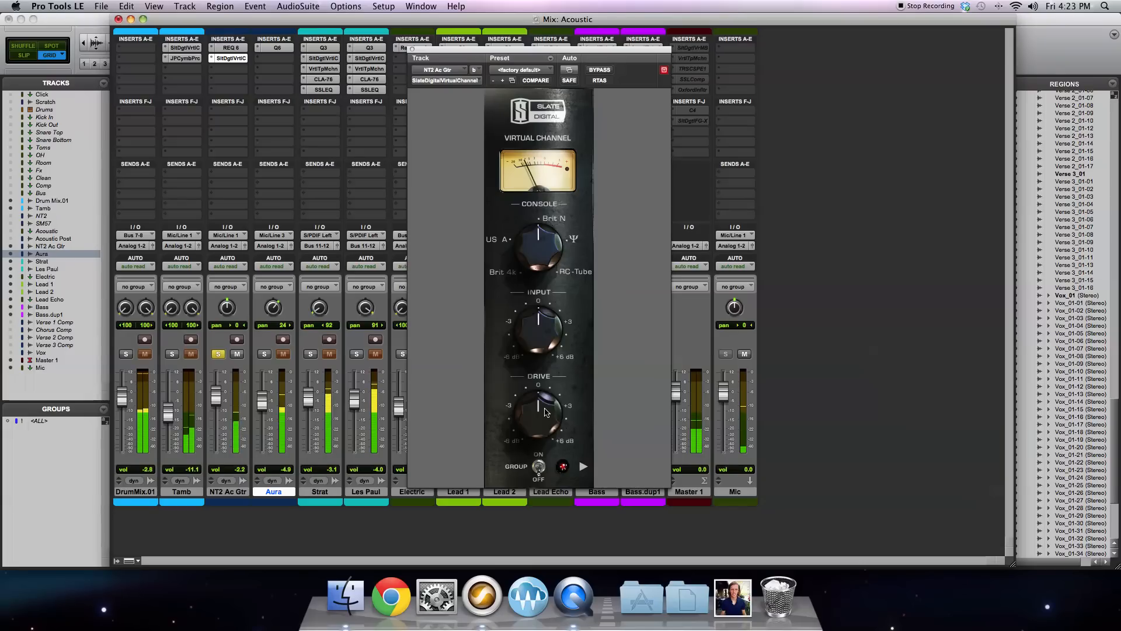
Step: Raise the Virtual Channel drive above +3 dB on NT2 Ac Gtr, and compare it against bypass during soloed playback
drag(545, 413, 542, 374)
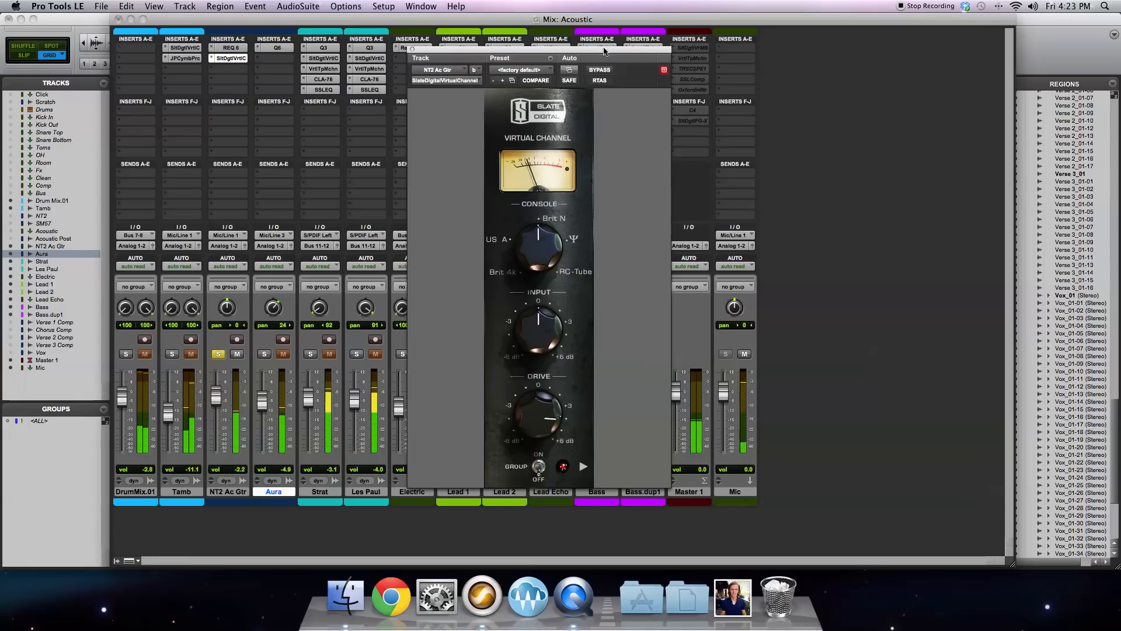
click(600, 70)
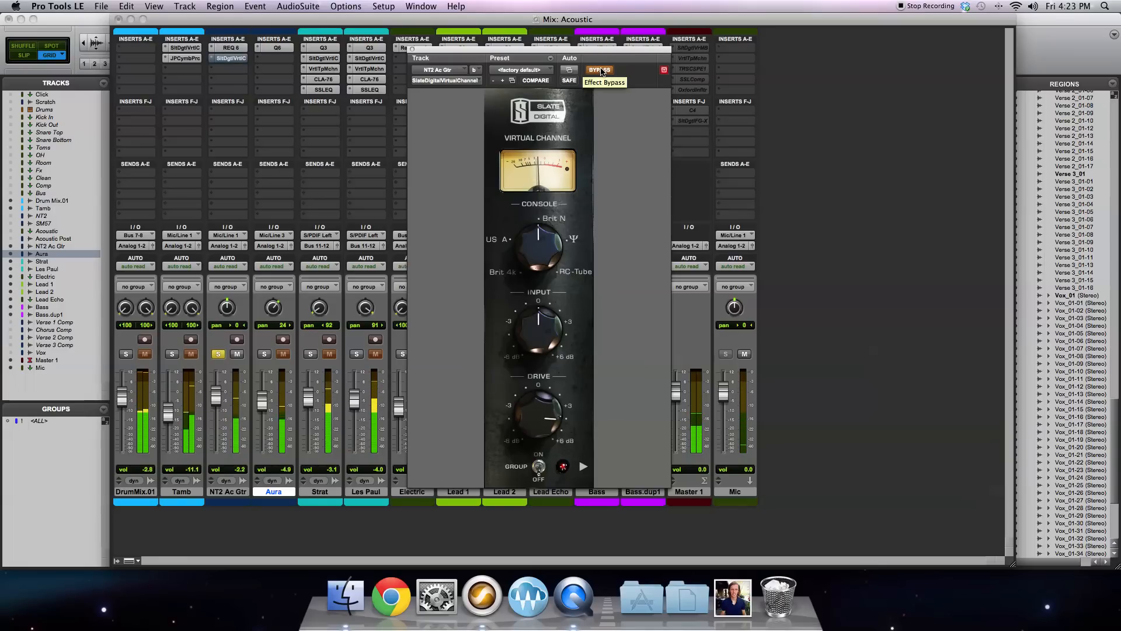
click(599, 70)
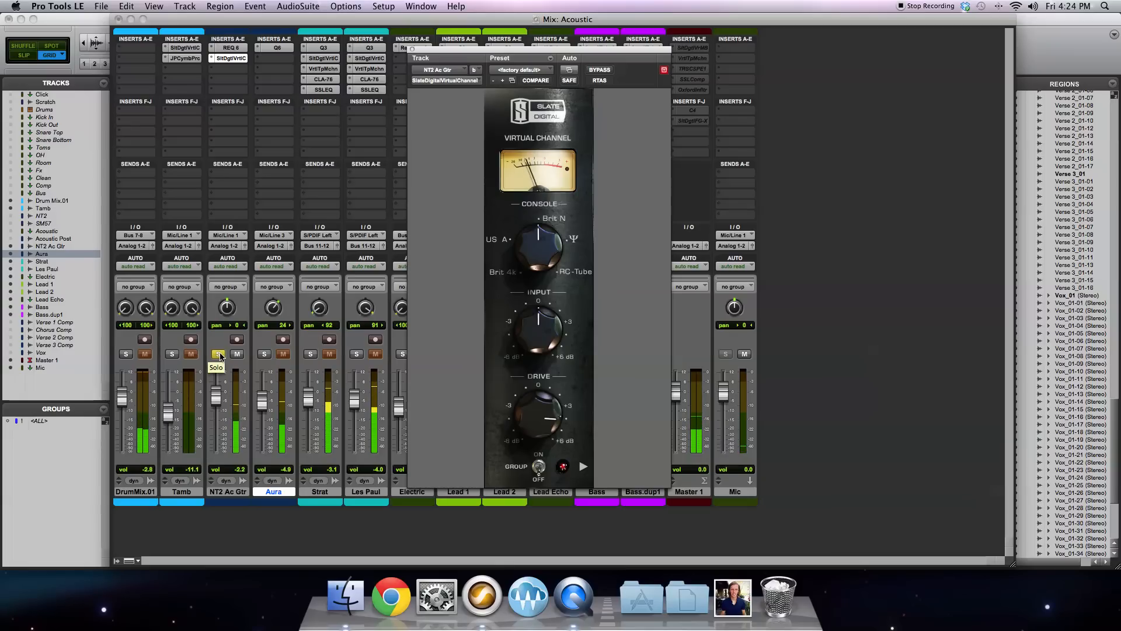
key(space)
click(218, 354)
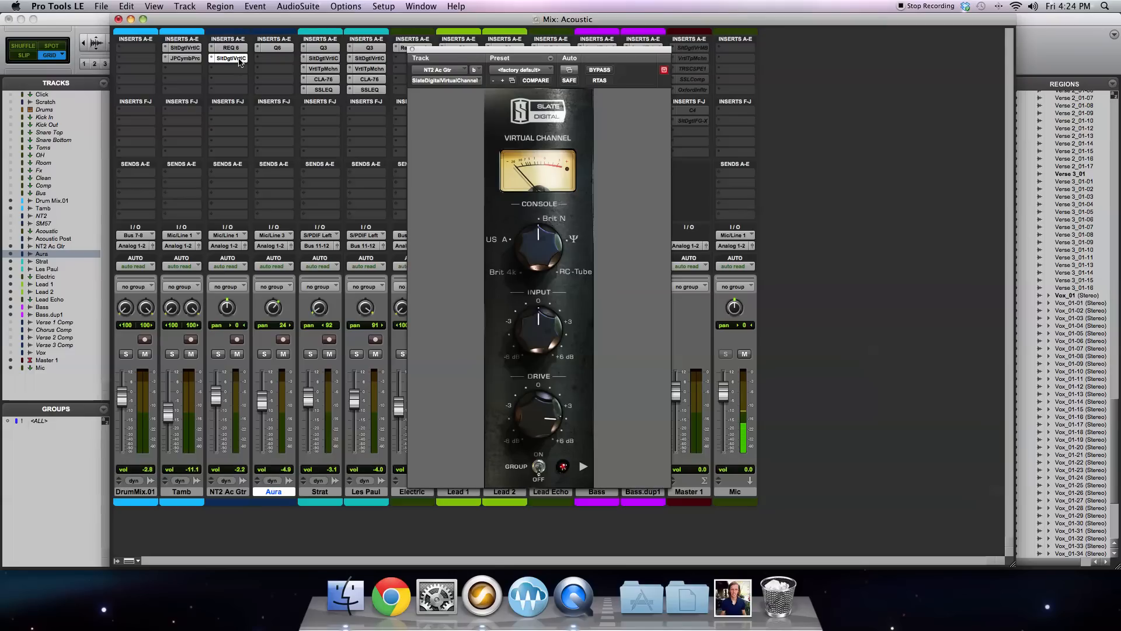
Step: Copy the Virtual Channel to Aura's second insert slot, with the console set to Brit 4k and the drive to 3.0 dB
drag(274, 60, 278, 62)
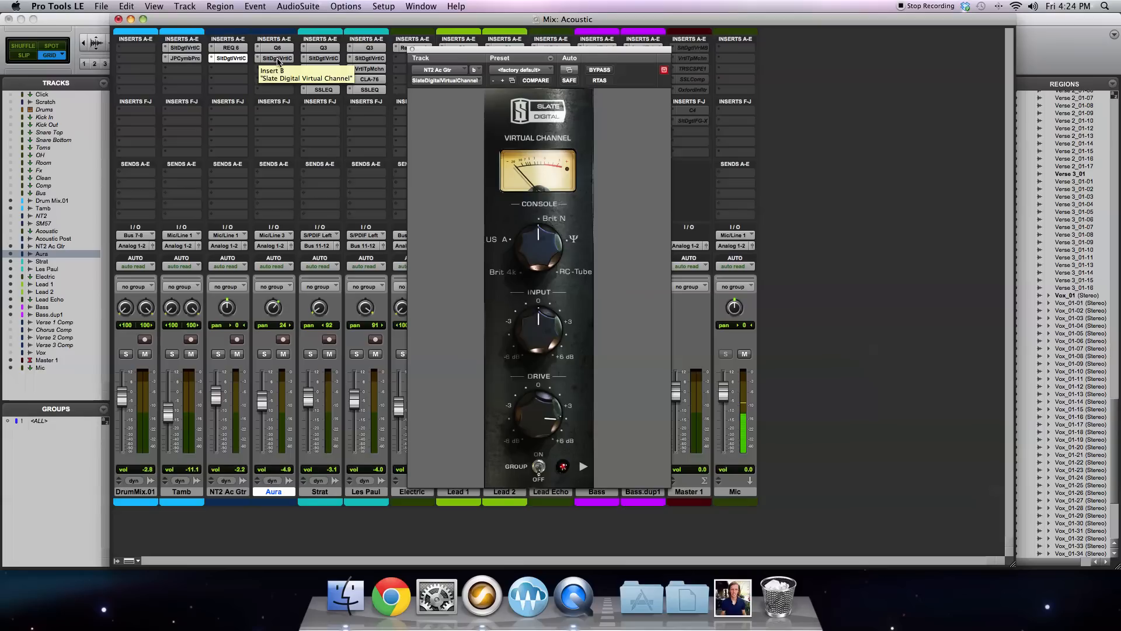
click(278, 61)
drag(542, 250, 535, 286)
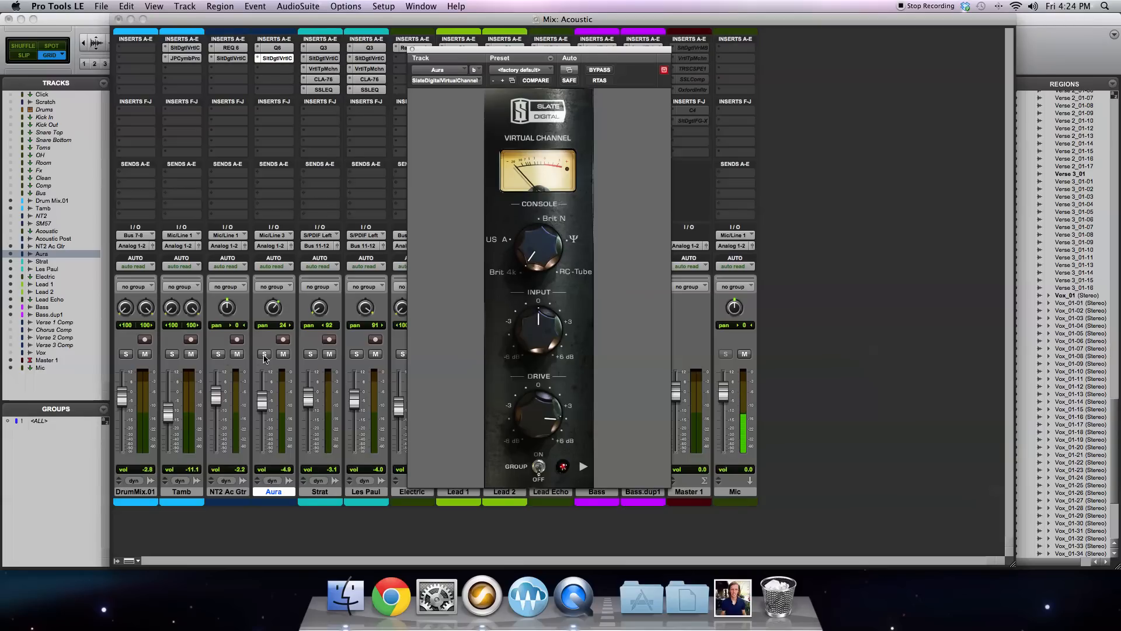
drag(531, 421, 528, 428)
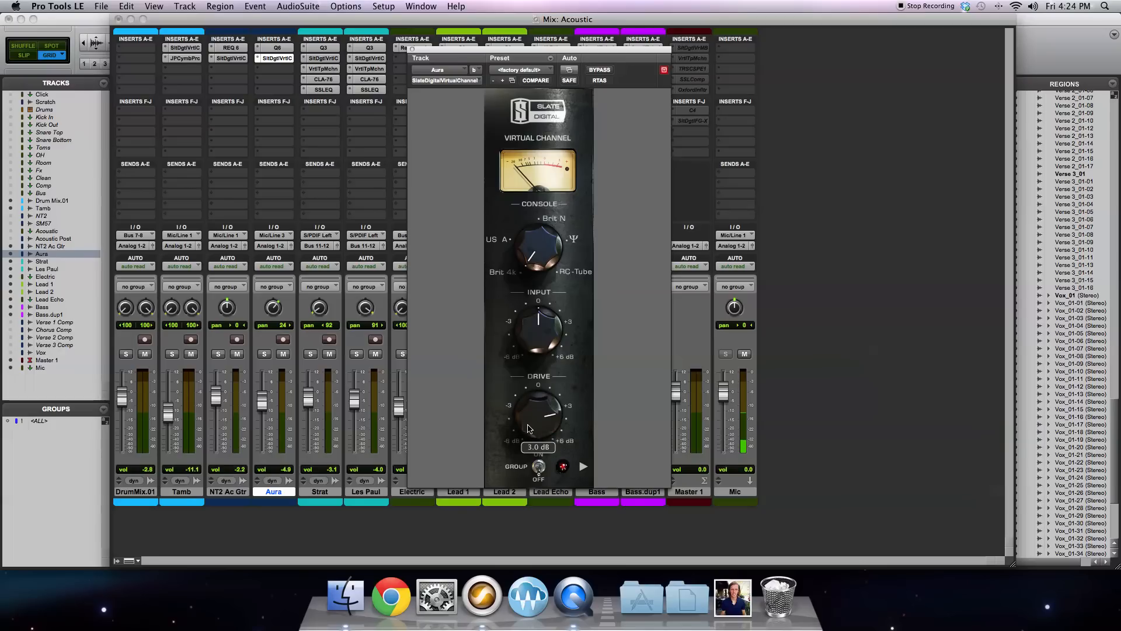
Step: Solo Aura and compare its Virtual Channel against bypass during playback, closing the plug-in at the end
click(266, 355)
key(space)
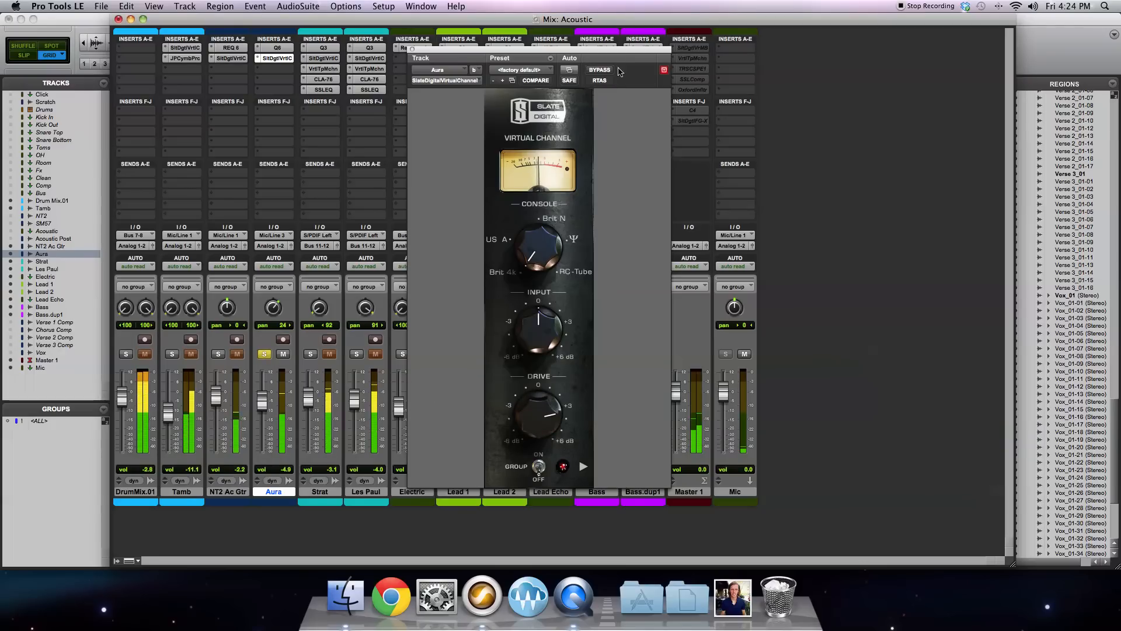
click(600, 70)
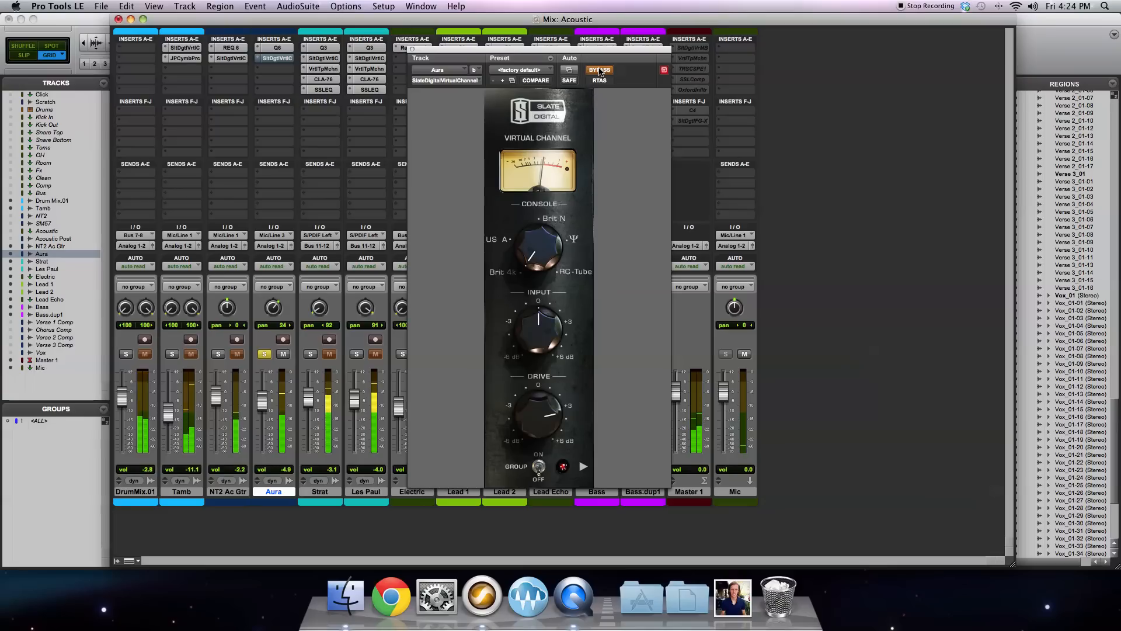
click(600, 71)
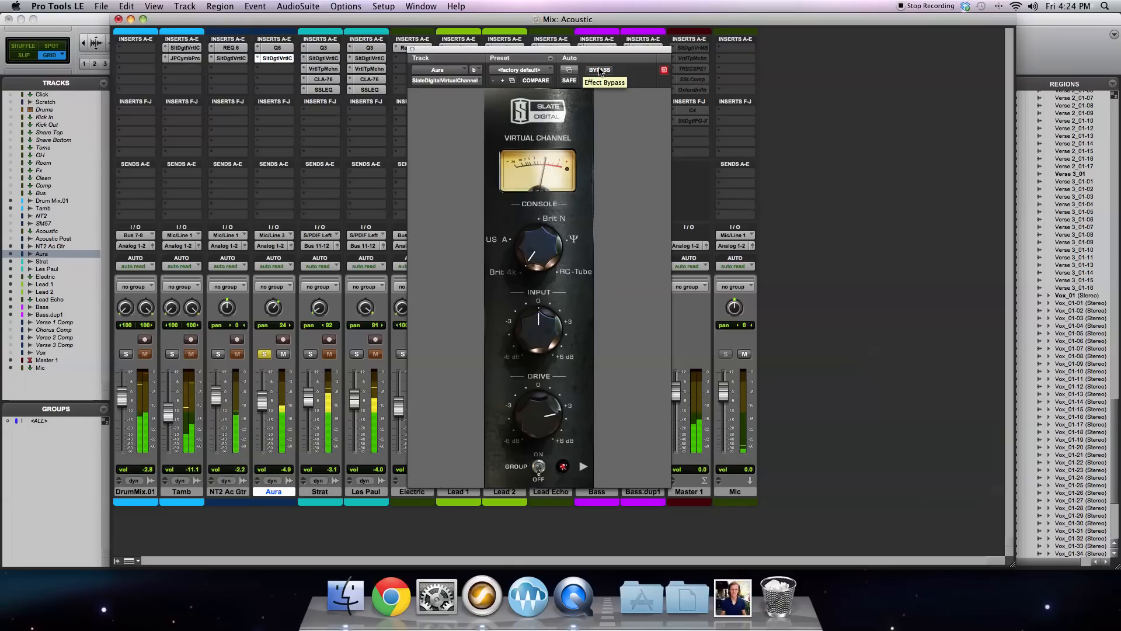
click(413, 50)
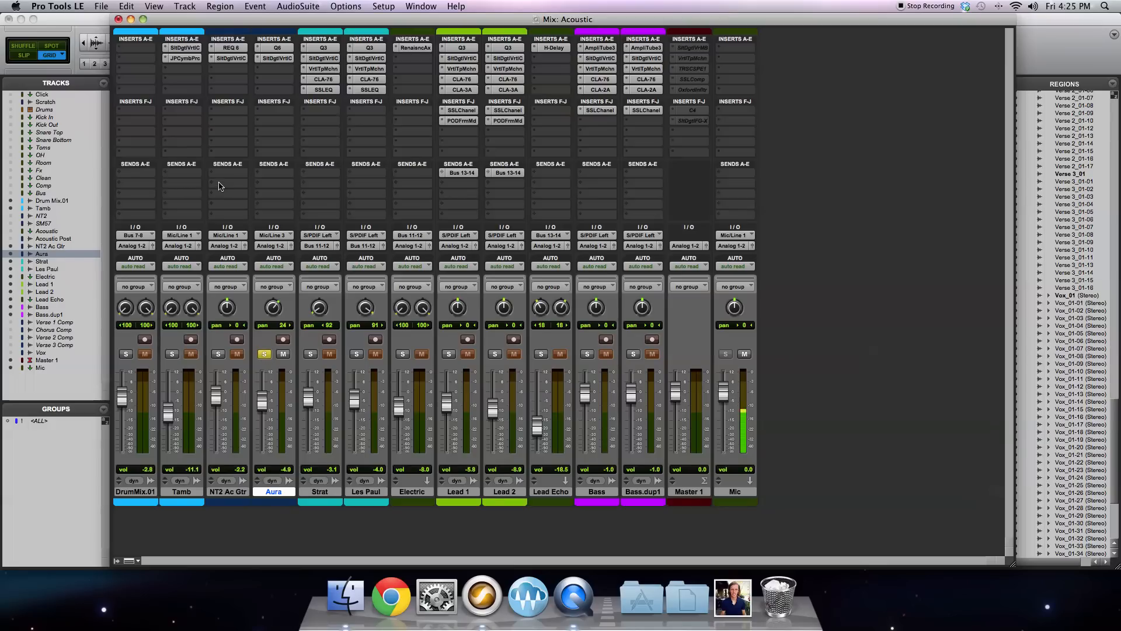
Step: Pan NT2 Ac Gtr 24 left and insert the Virtual Tape Machines plug-in in its third insert slot
drag(227, 313, 223, 317)
click(218, 69)
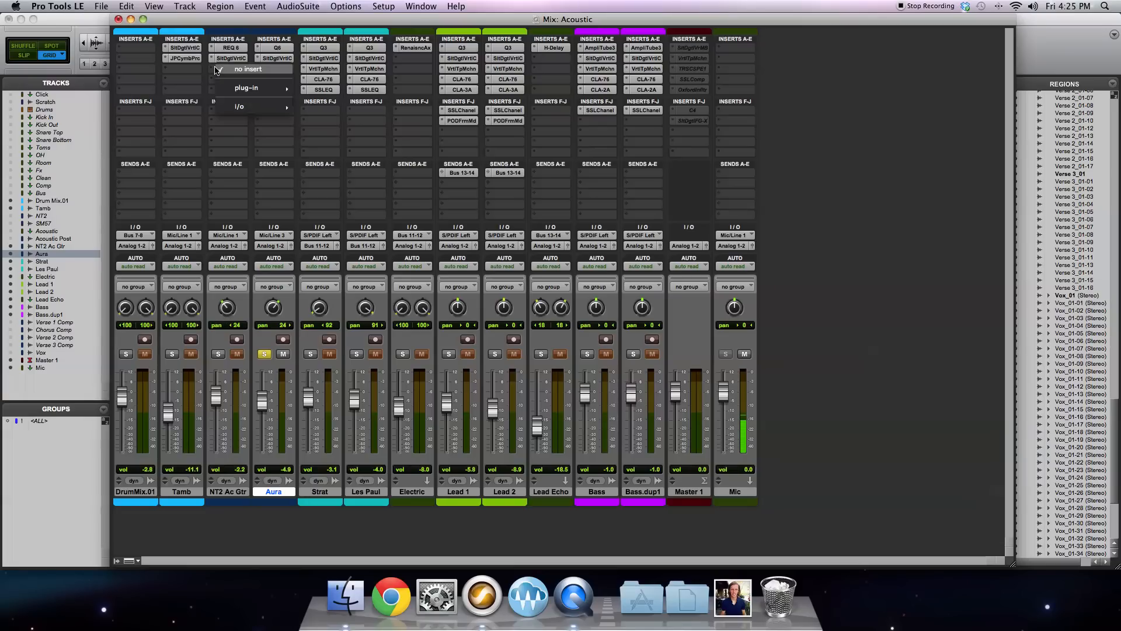
mouse_move(251, 88)
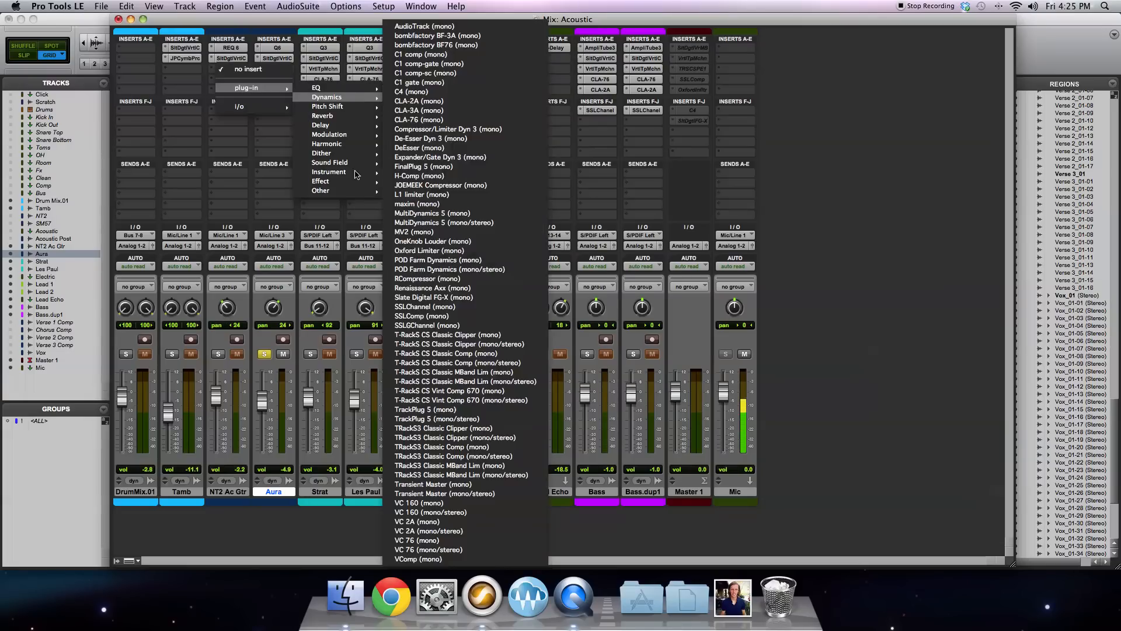
mouse_move(339, 144)
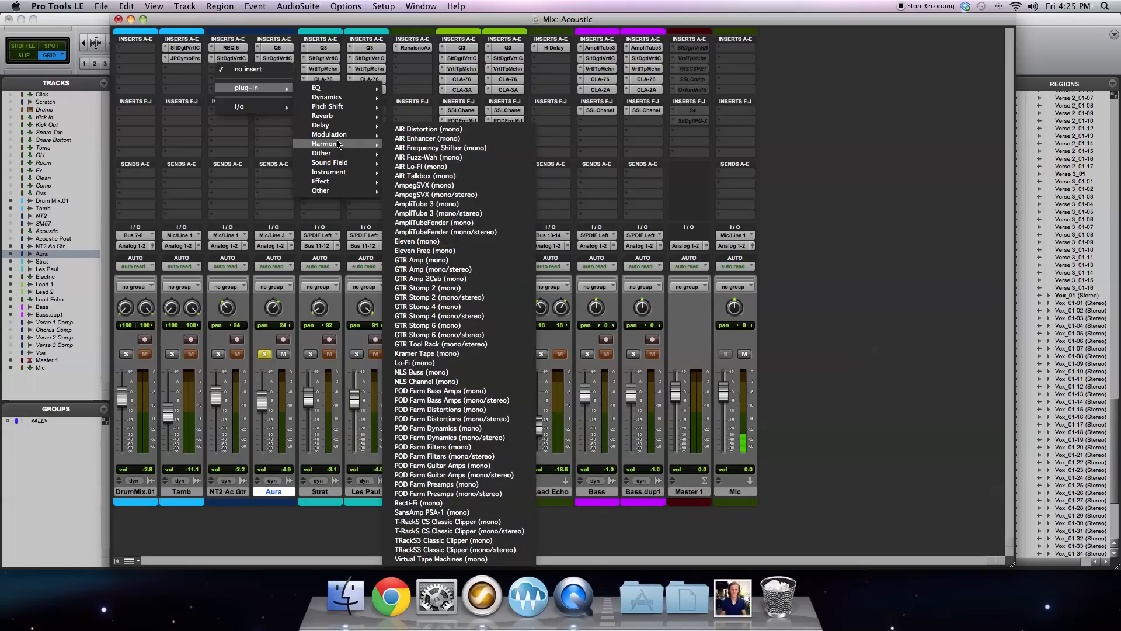
click(463, 561)
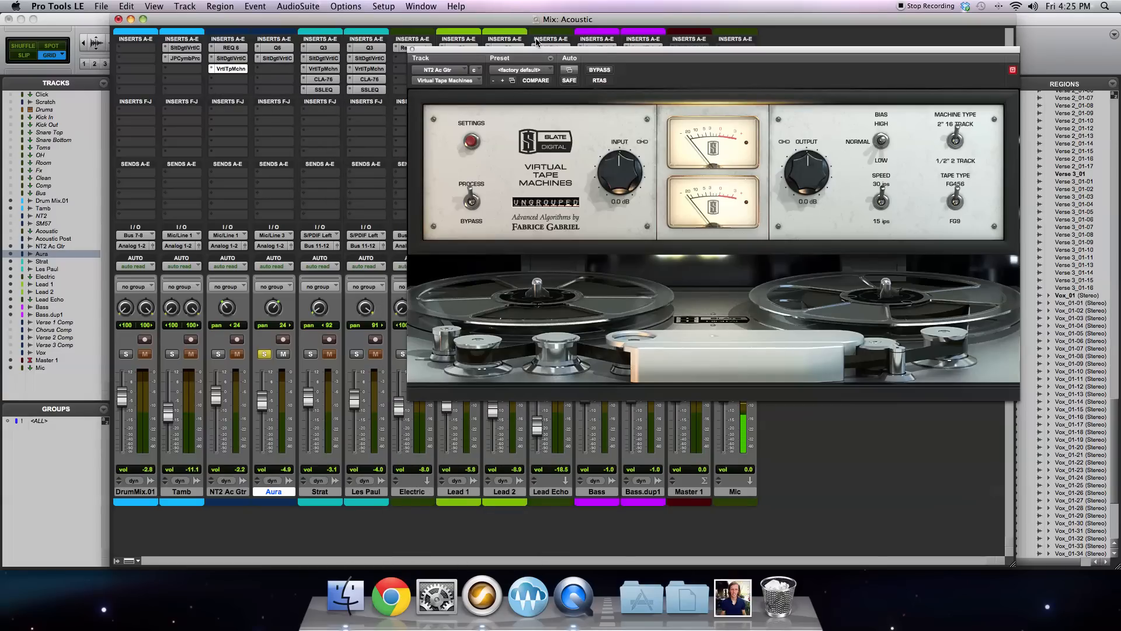
drag(527, 51, 314, 60)
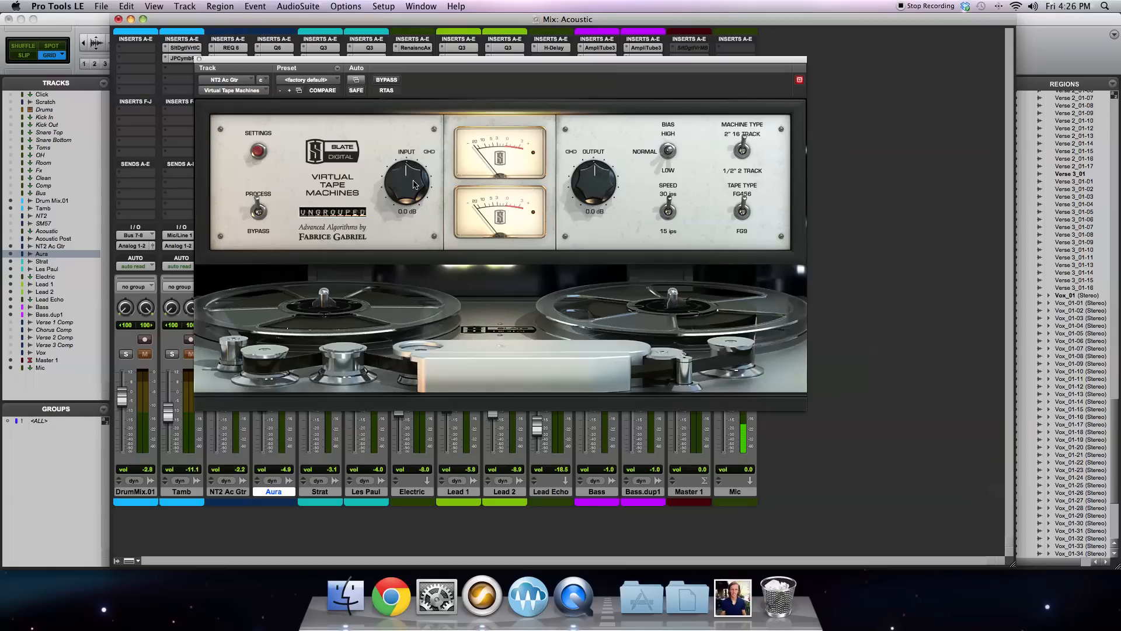
Step: Examine the Virtual Tape Machines settings for calibration levels, noise reduction, wow and flutter, and bass alignment
click(257, 151)
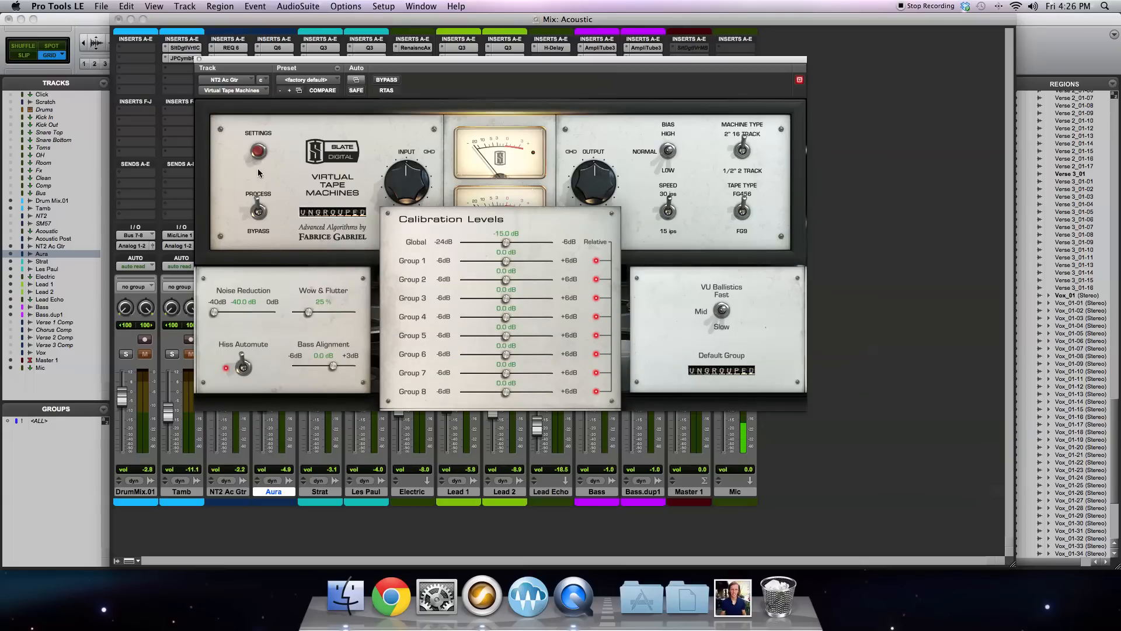
click(258, 152)
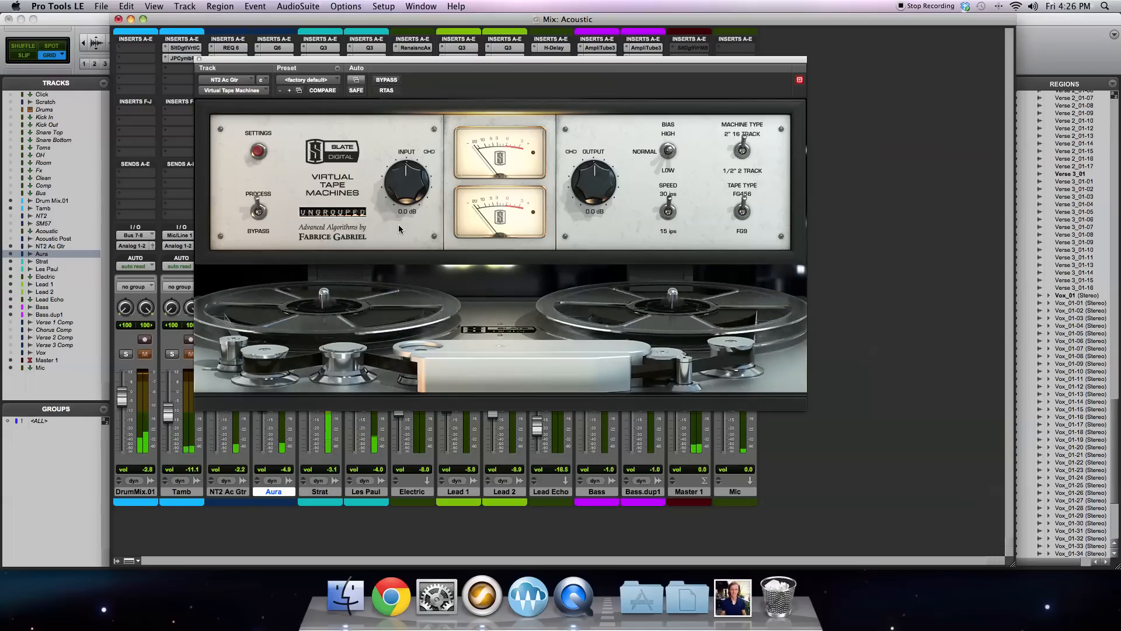
Step: Set NT2 Ac Gtr's Virtual Tape Machines input to +4.7 dB, soloing only that track and comparing the effect against bypass
drag(405, 178, 403, 166)
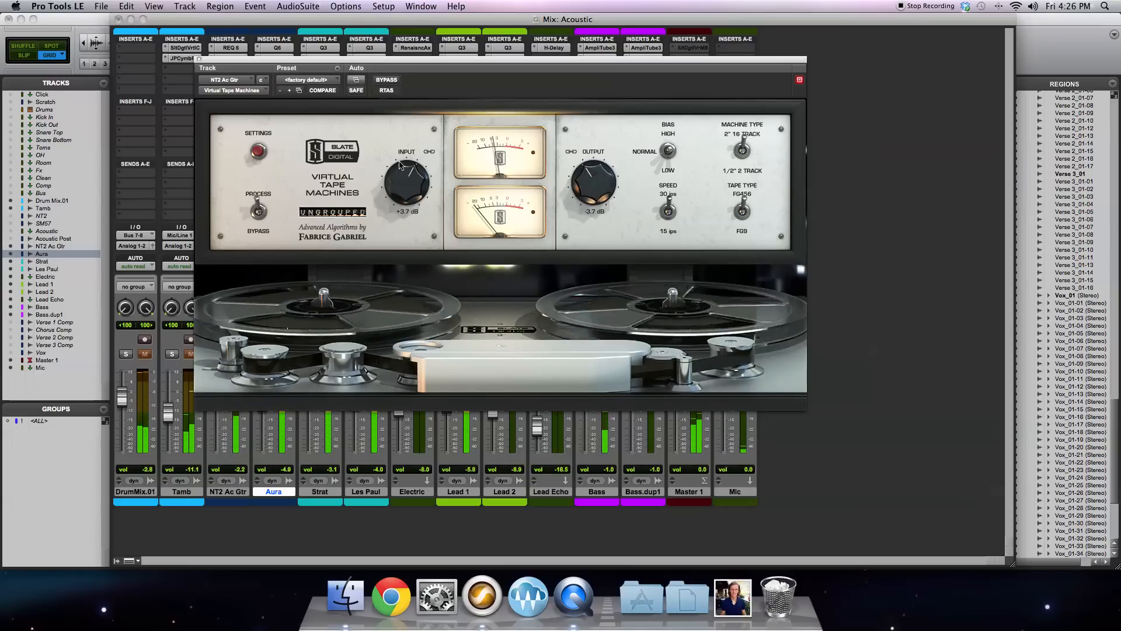
drag(403, 59, 534, 60)
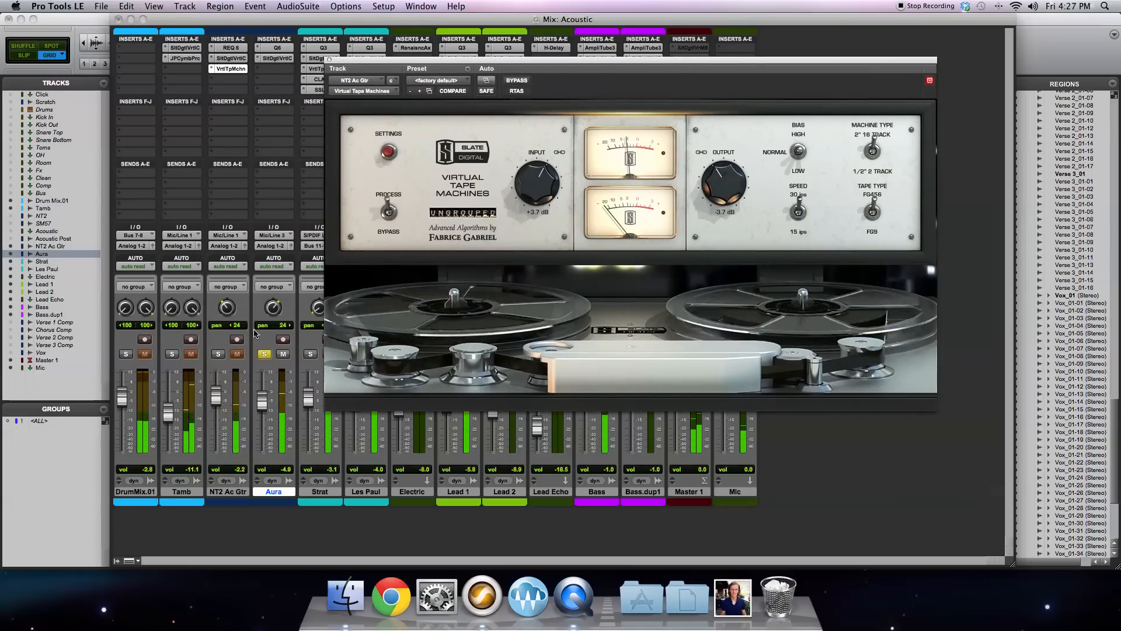
click(218, 354)
click(264, 354)
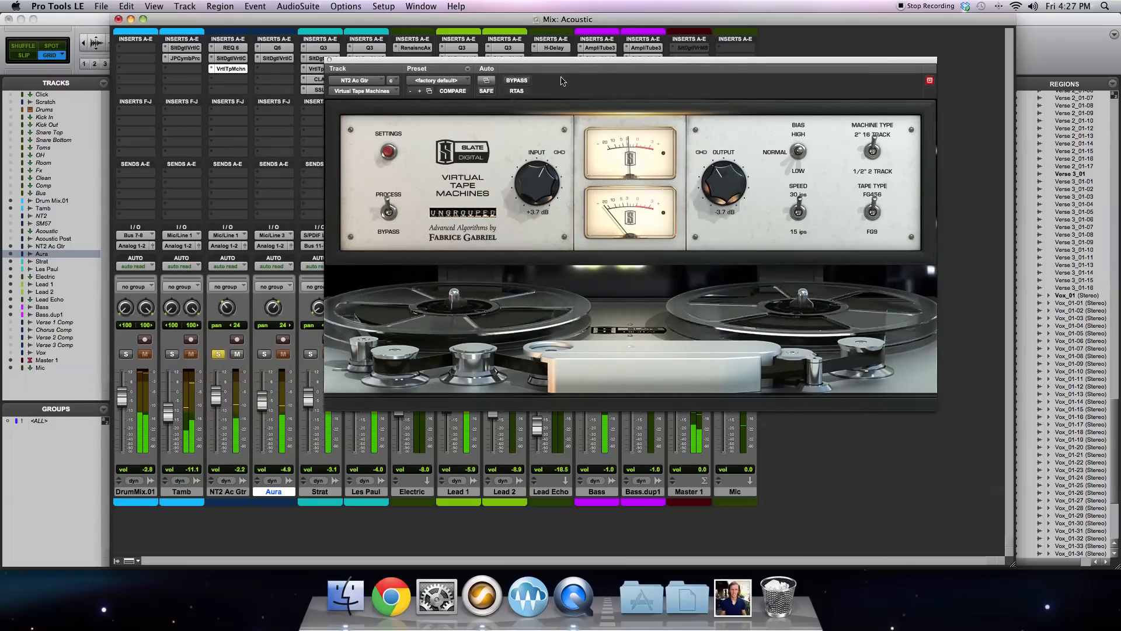
click(517, 80)
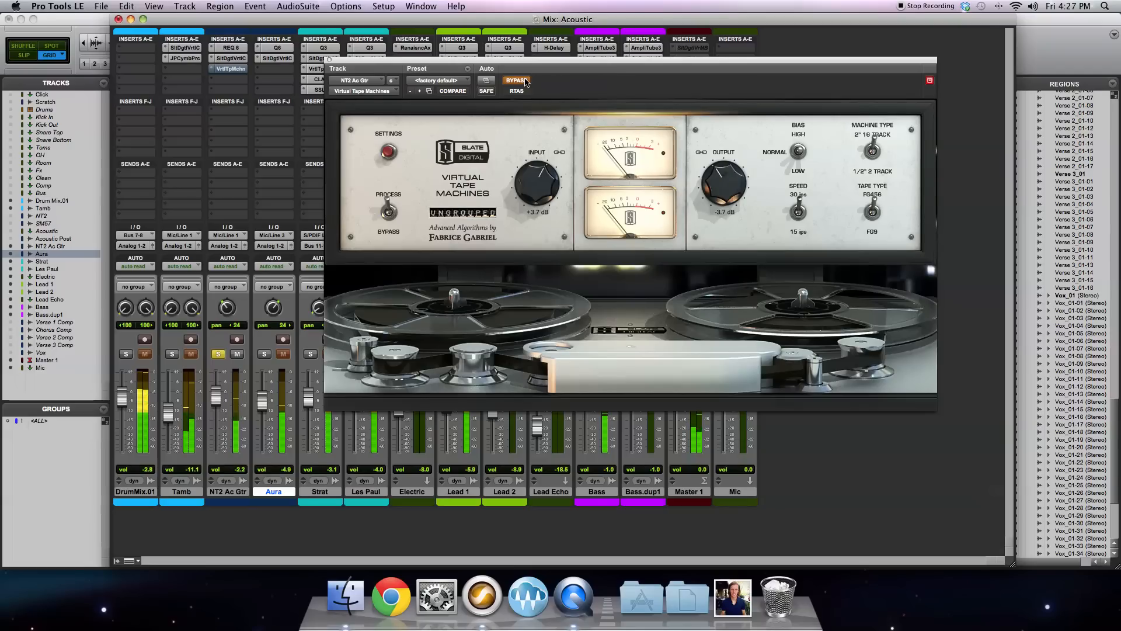
click(526, 82)
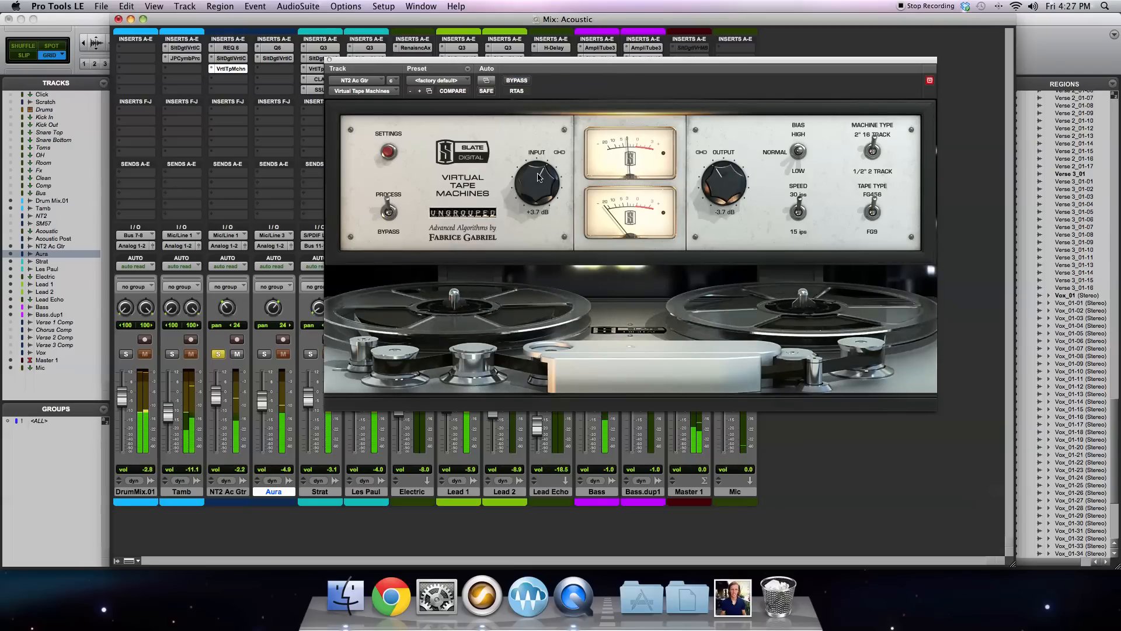
drag(538, 178, 538, 174)
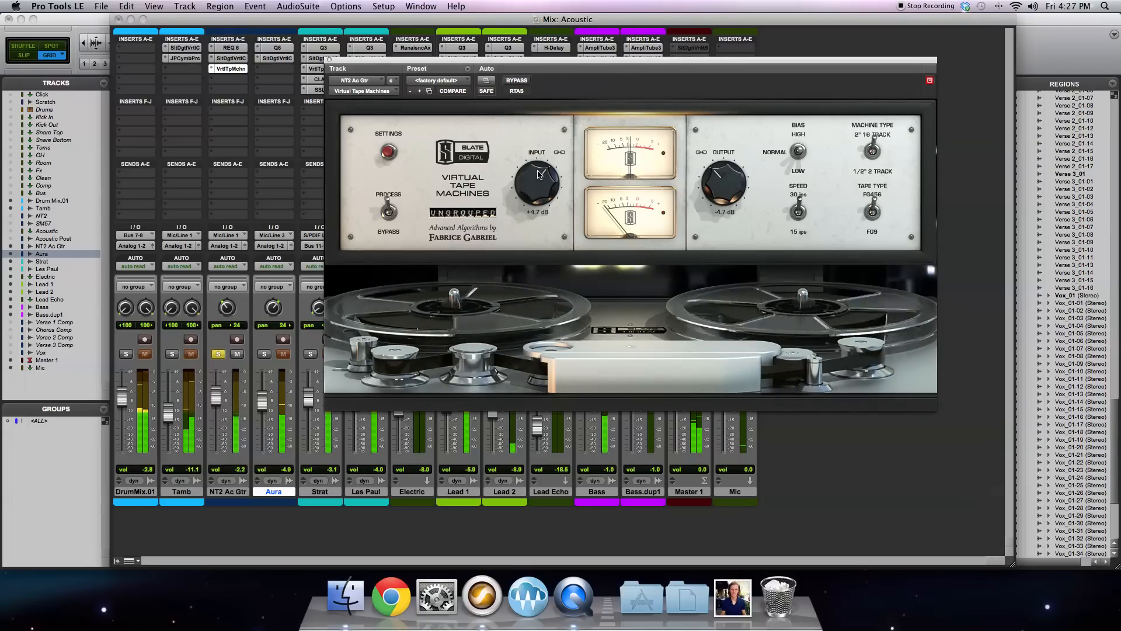
Step: Close the plug-in, solo Aura alongside NT2 Ac Gtr, and copy Virtual Tape Machines to Aura's third insert slot
click(330, 60)
click(264, 354)
drag(239, 74, 280, 73)
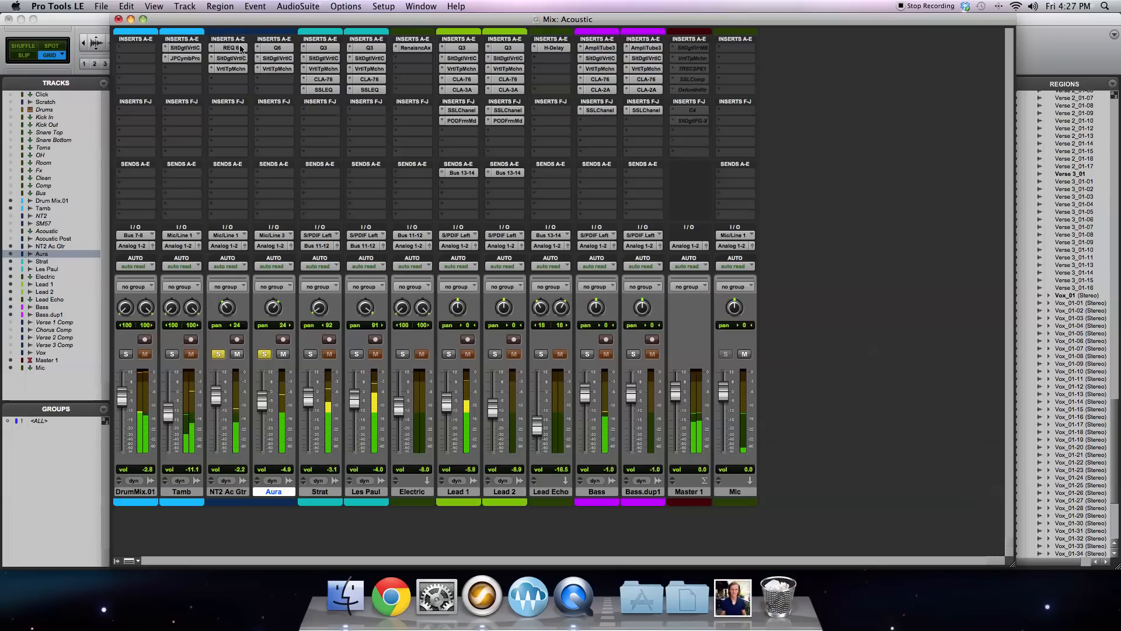
Step: Bypass the tape, channel and EQ inserts on NT2 Ac Gtr and Aura together to hear the unprocessed guitars
shift+click(228, 491)
right_click(234, 69)
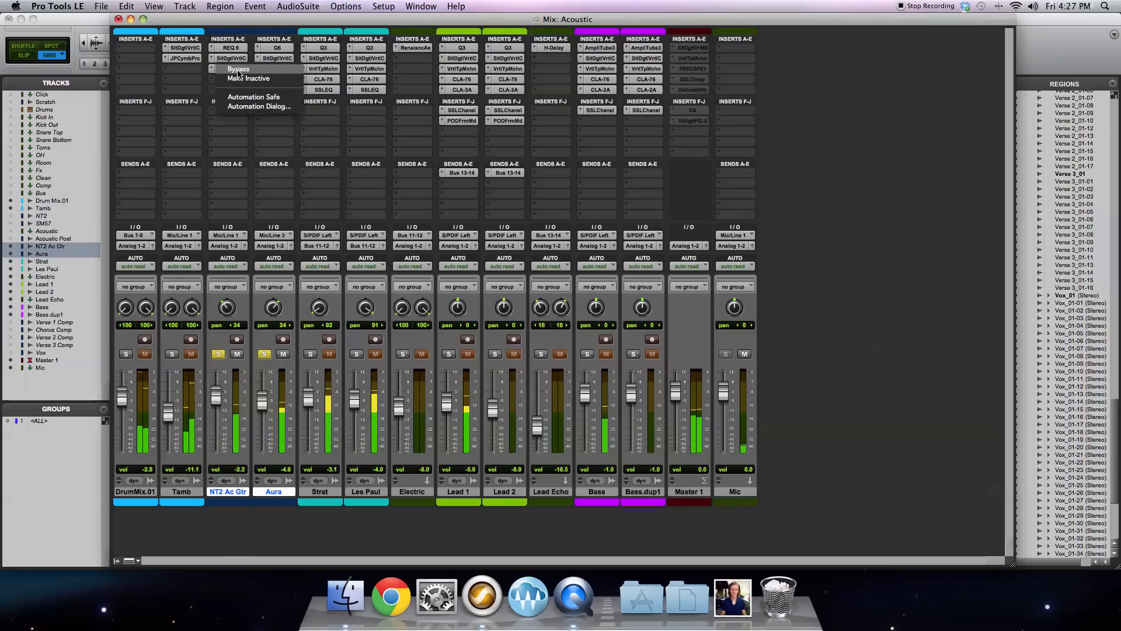
click(239, 72)
right_click(241, 59)
click(242, 61)
right_click(240, 48)
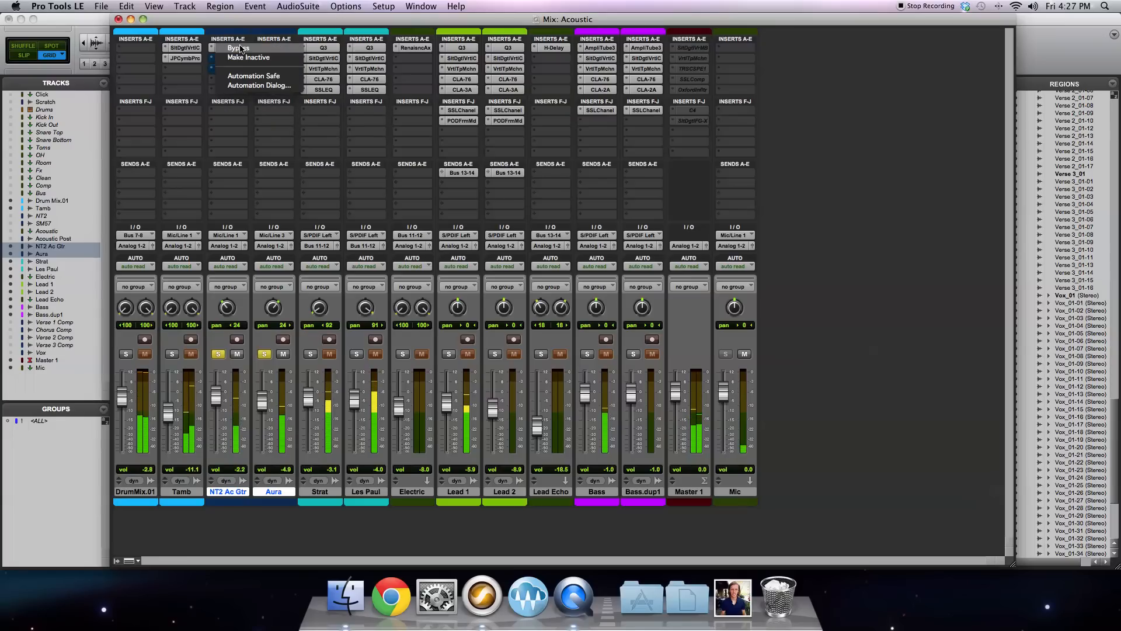
click(239, 49)
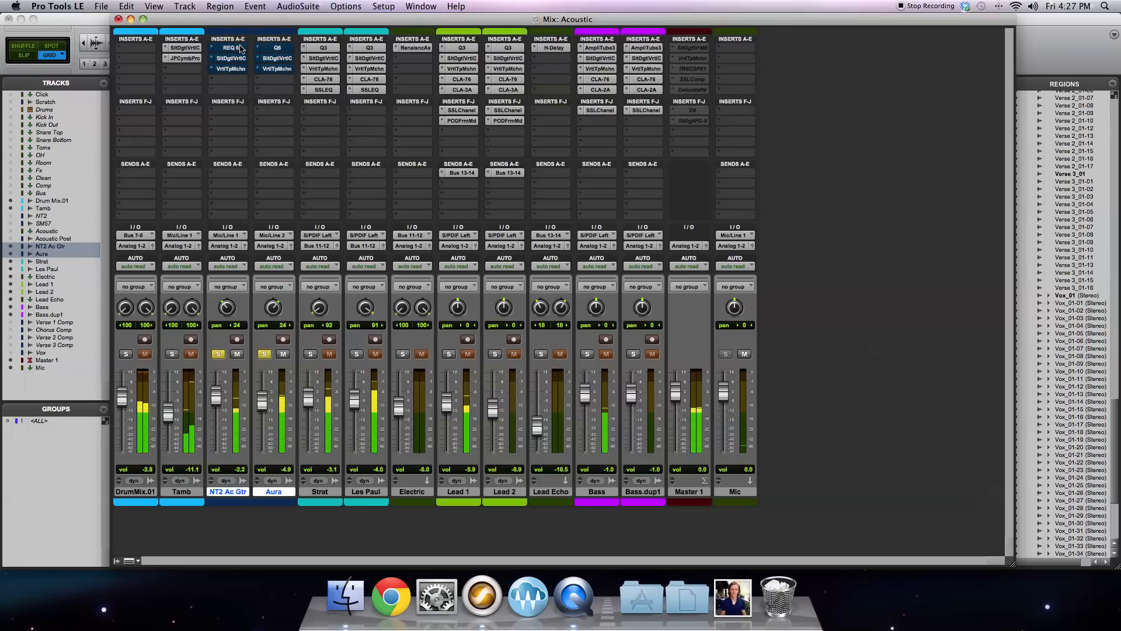
Step: Re-enable the EQ, Virtual Channel and Virtual Tape Machines one after another on both guitar tracks during playback
right_click(235, 49)
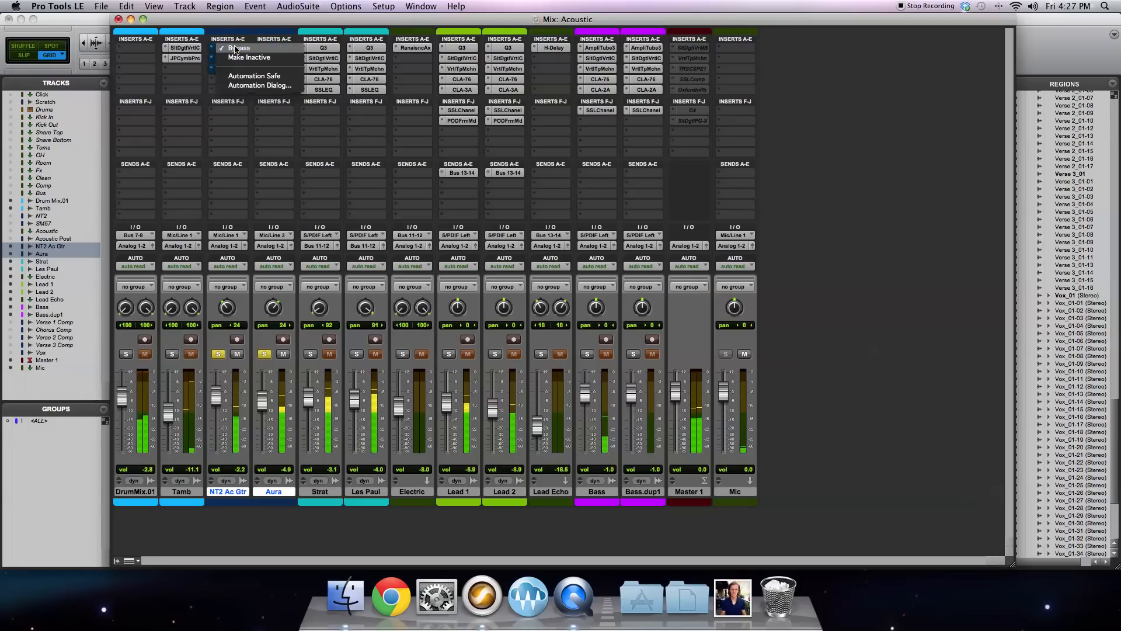
click(235, 49)
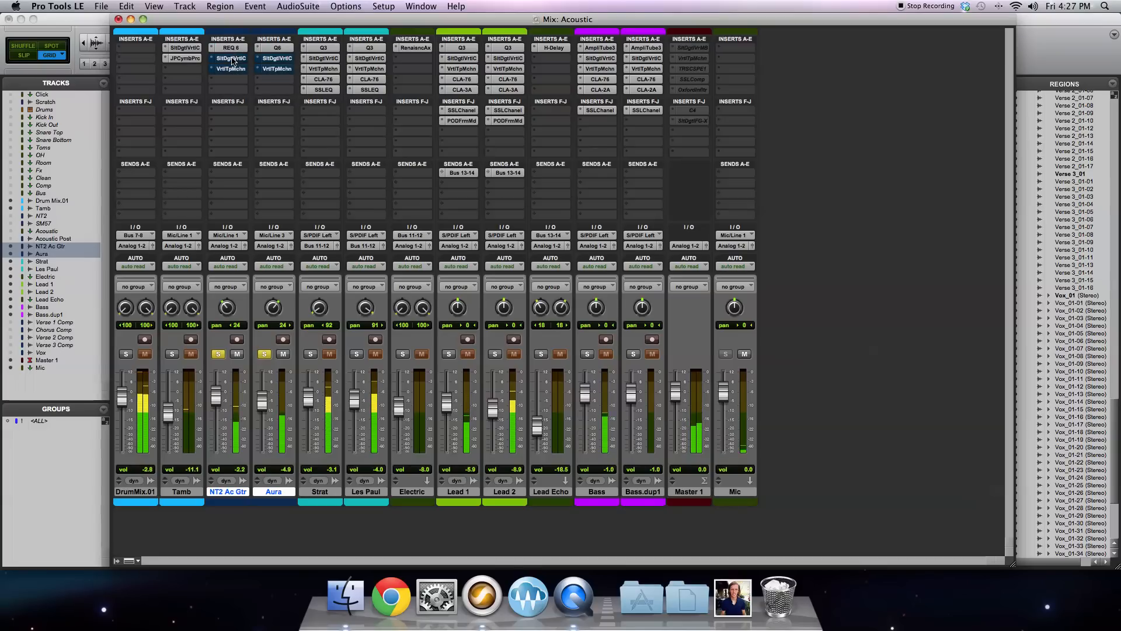
right_click(233, 59)
click(232, 60)
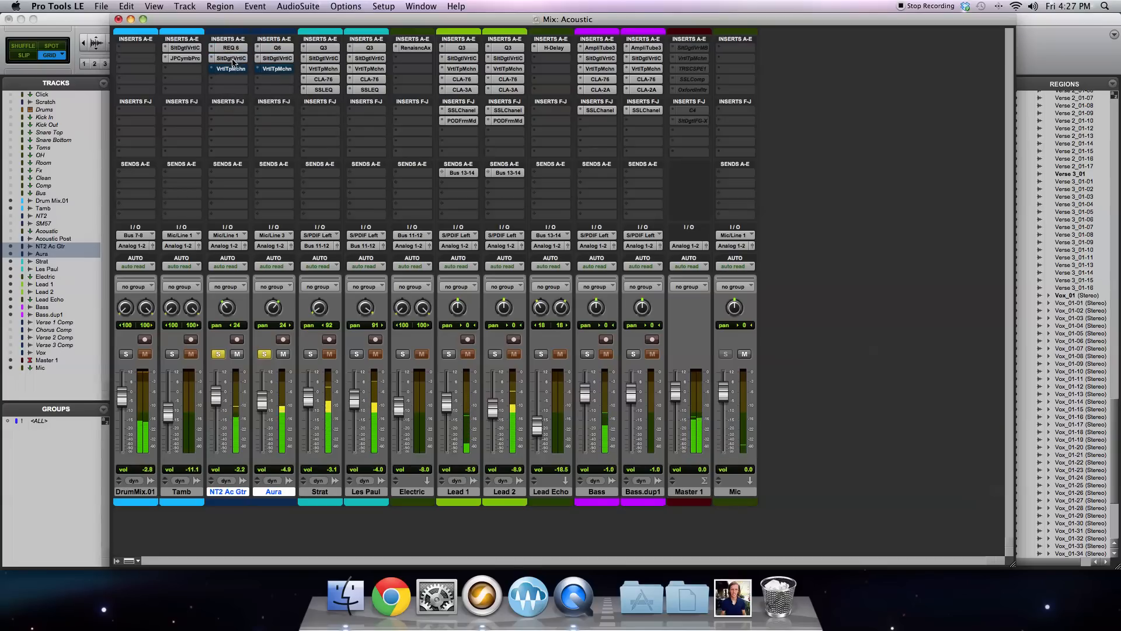
right_click(234, 71)
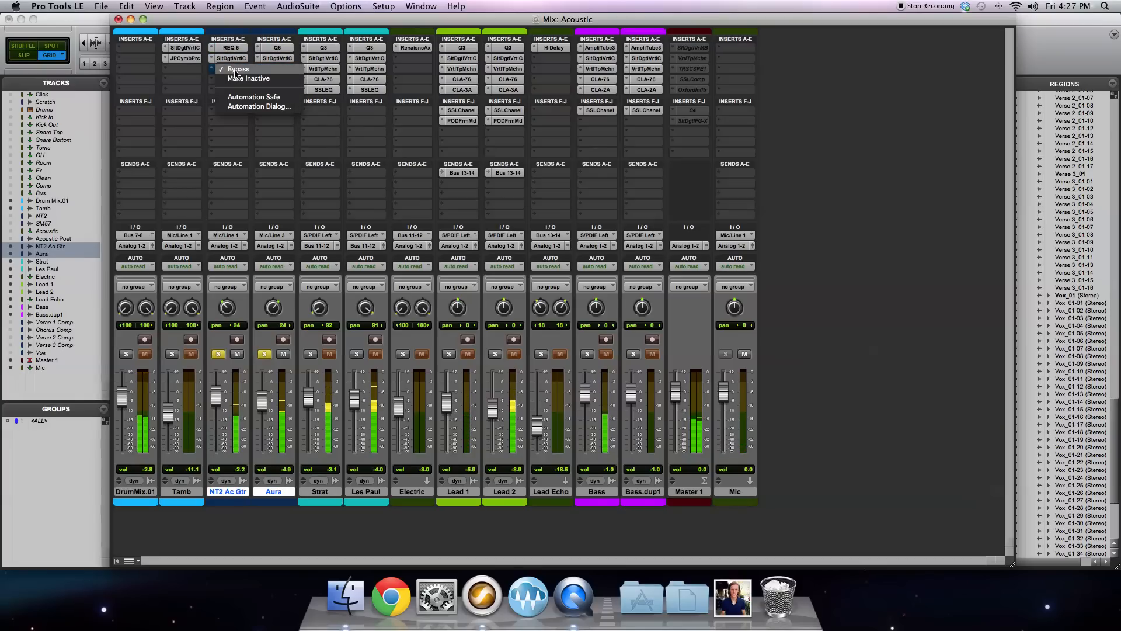
click(236, 70)
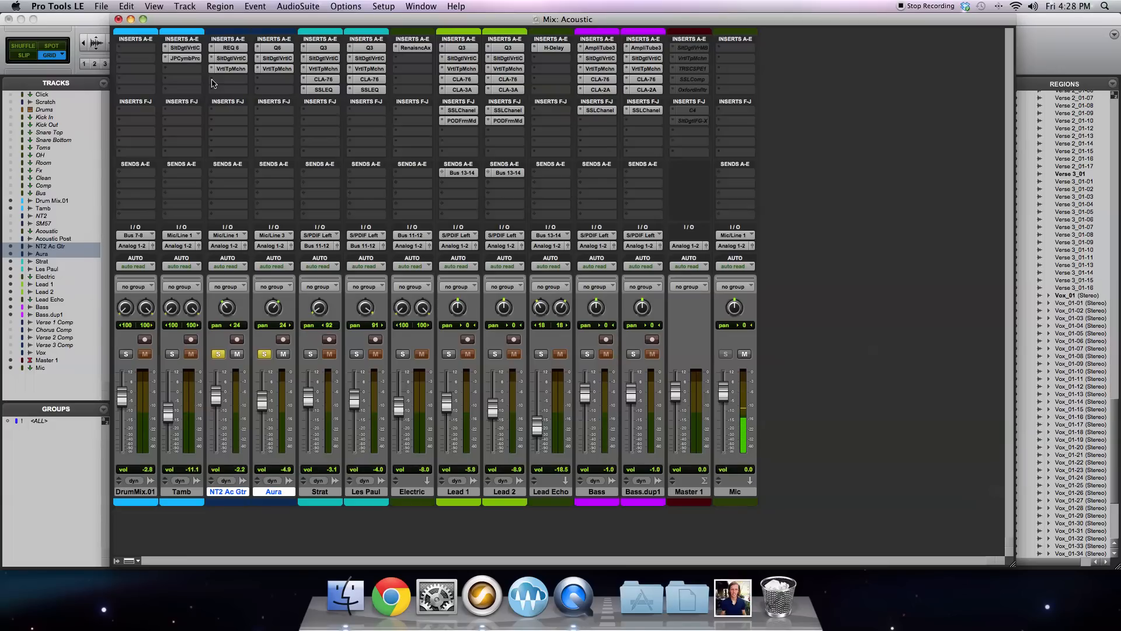
Step: Insert the H-Comp (mono) compressor in NT2 Ac Gtr's fourth insert slot
click(212, 83)
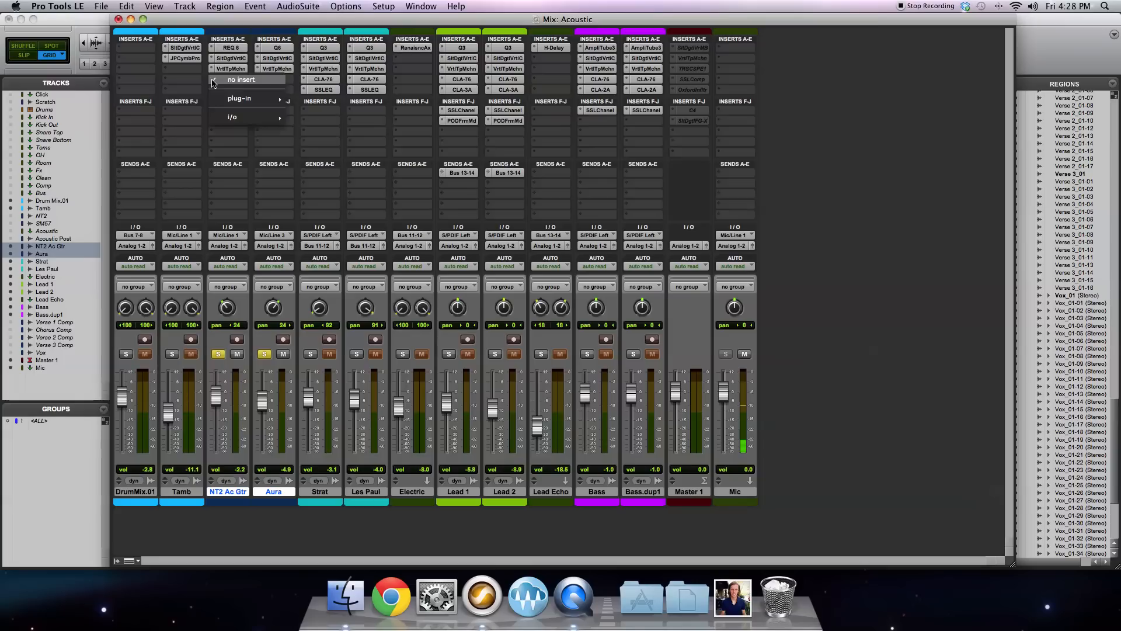
mouse_move(234, 101)
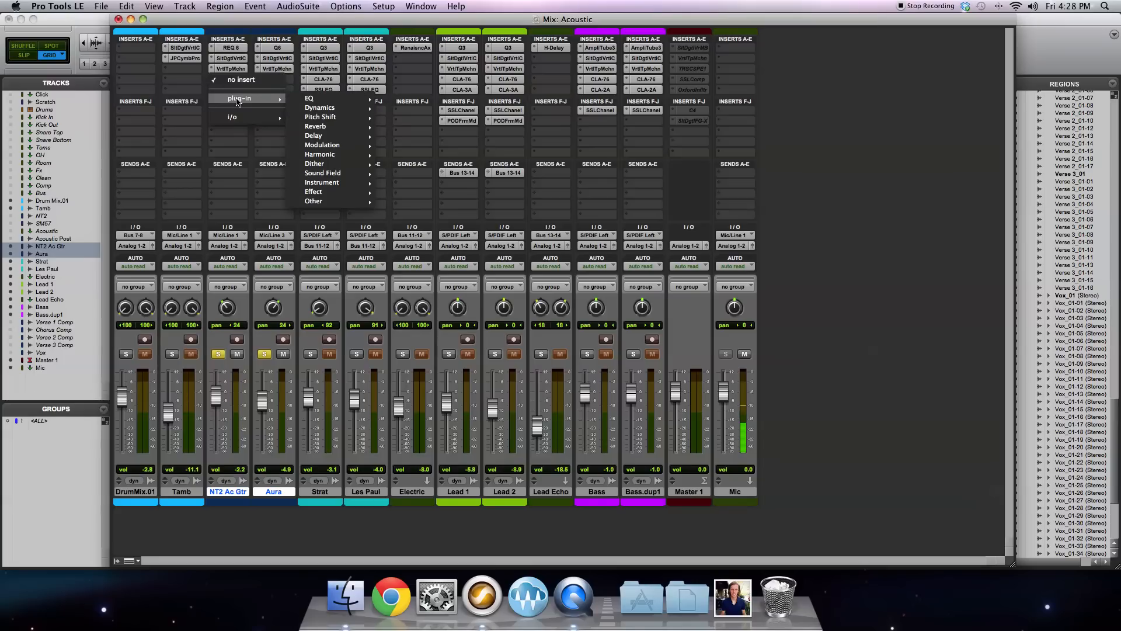
mouse_move(350, 109)
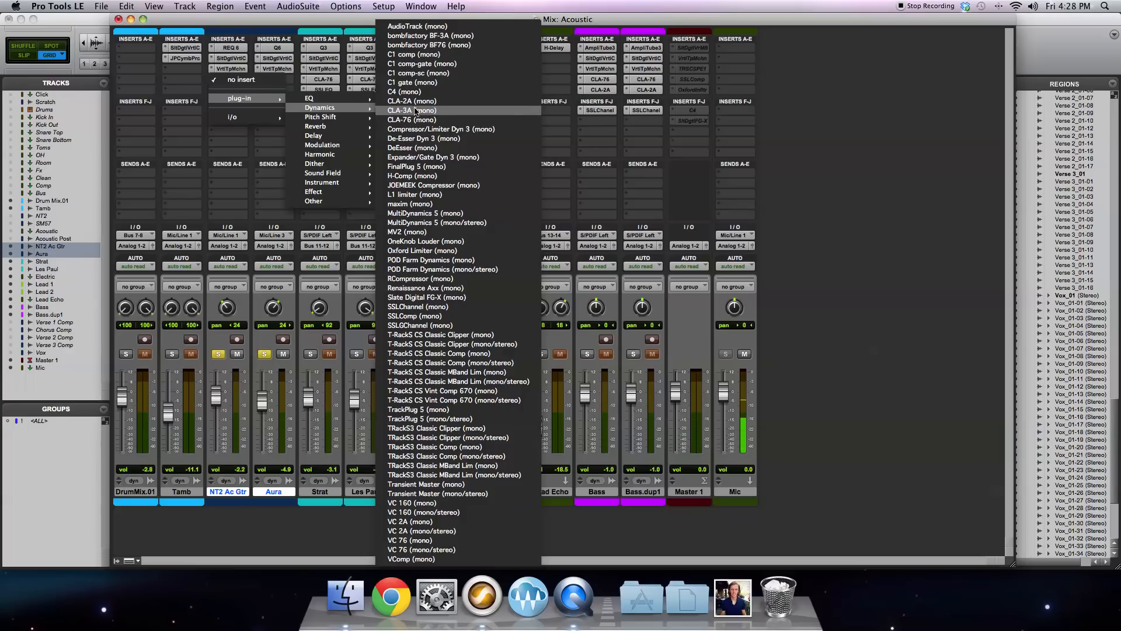
click(433, 178)
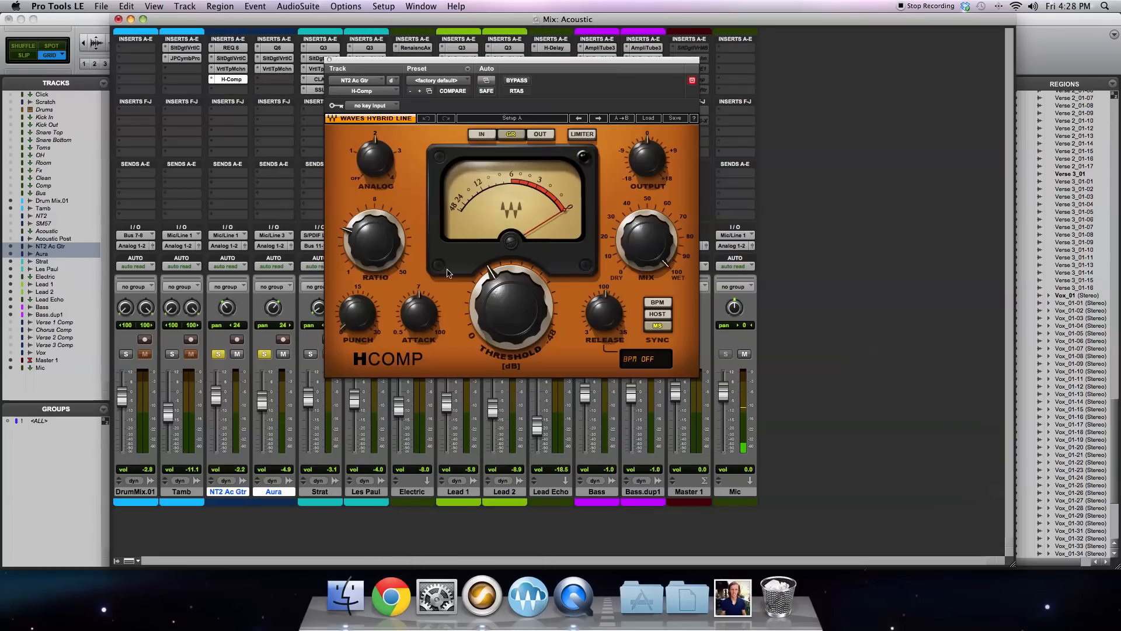
Step: Try a lower ratio and a shorter release on the H-Comp
drag(375, 240, 376, 245)
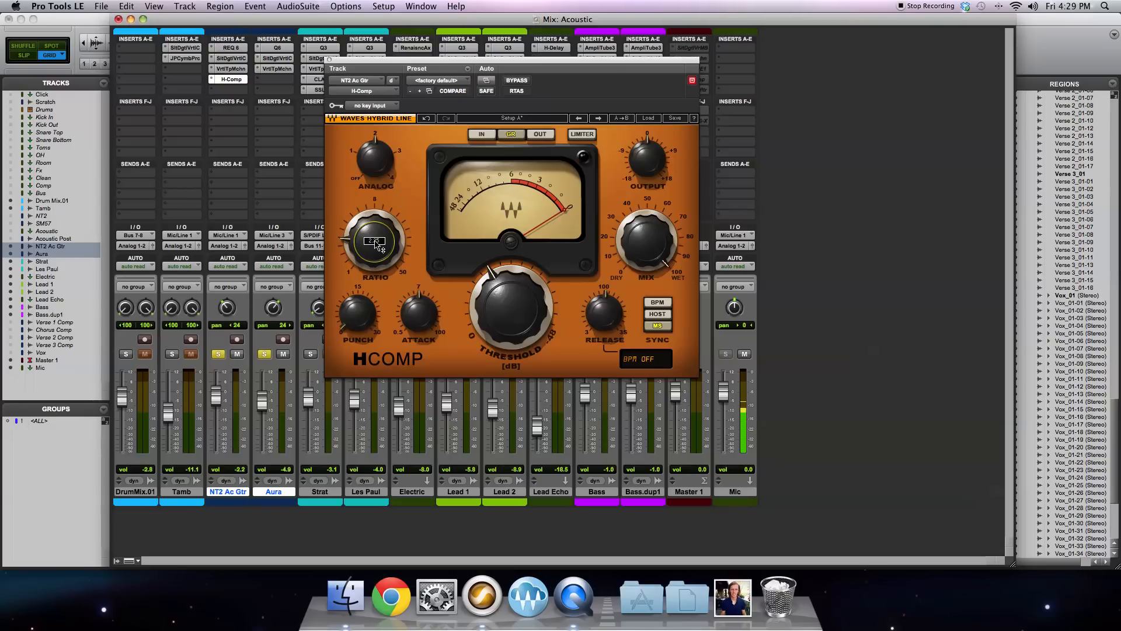
drag(377, 245, 376, 240)
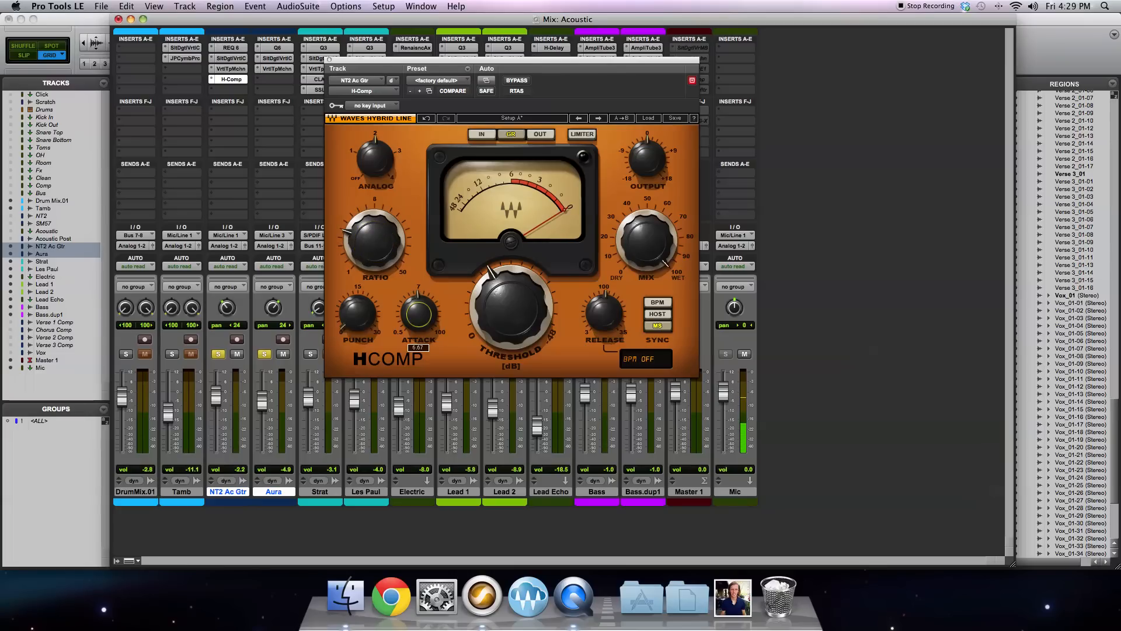
mouse_move(604, 314)
mouse_down()
mouse_move(604, 343)
mouse_move(595, 317)
mouse_up()
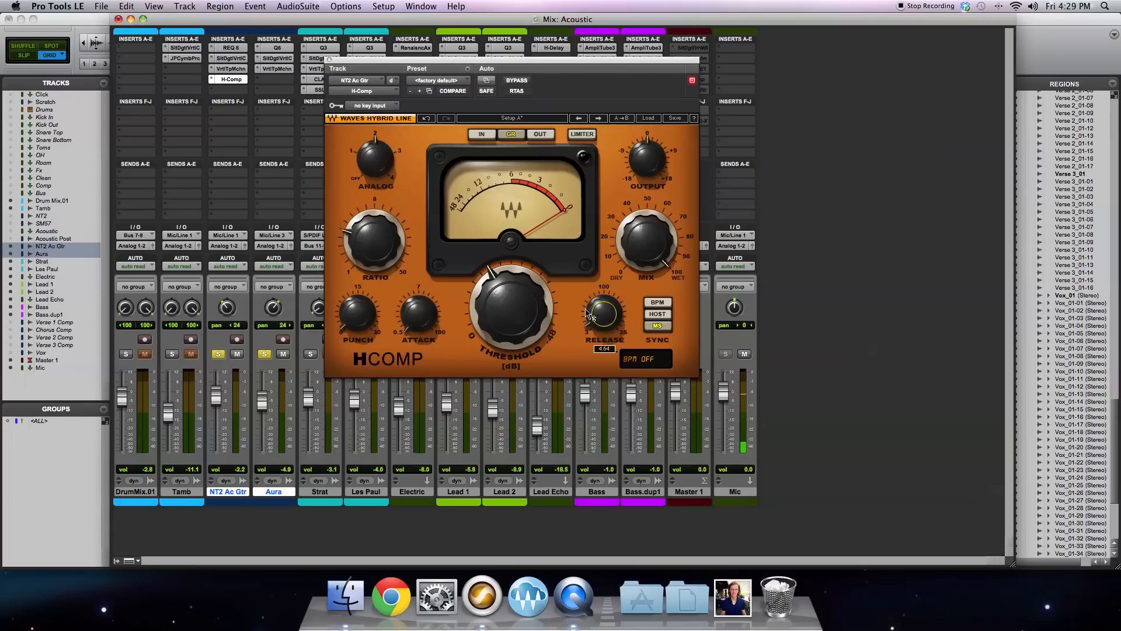
Step: Raise the H-Comp's threshold slightly during playback with only NT2 Ac Gtr soloed, and leave Analog at 2 before closing it
mouse_move(496, 307)
key(space)
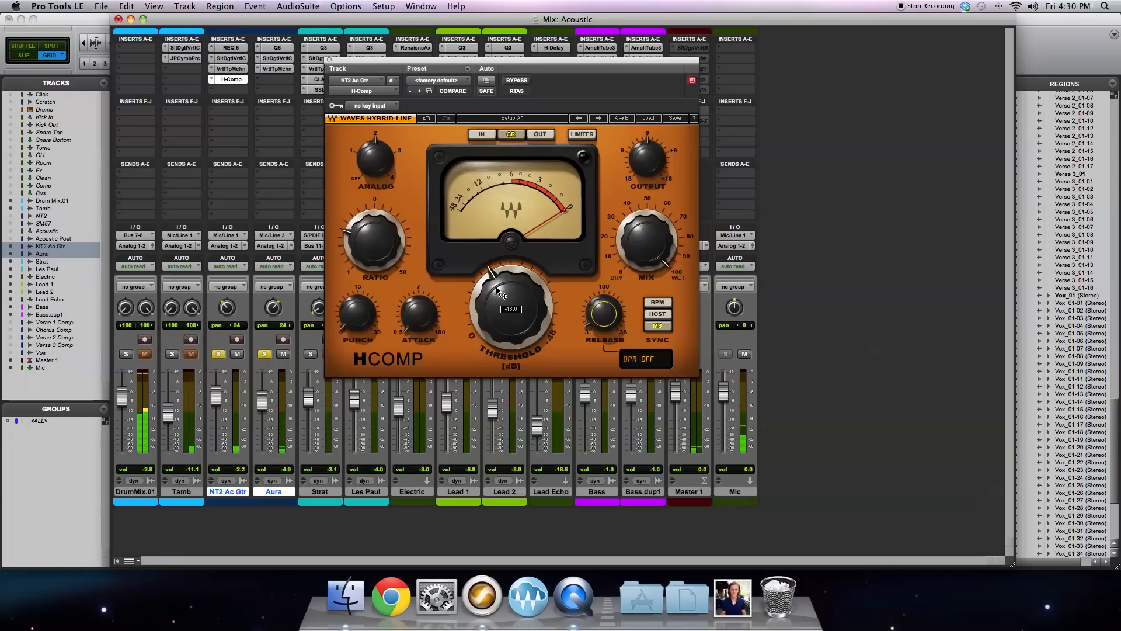
drag(497, 290, 497, 273)
click(264, 354)
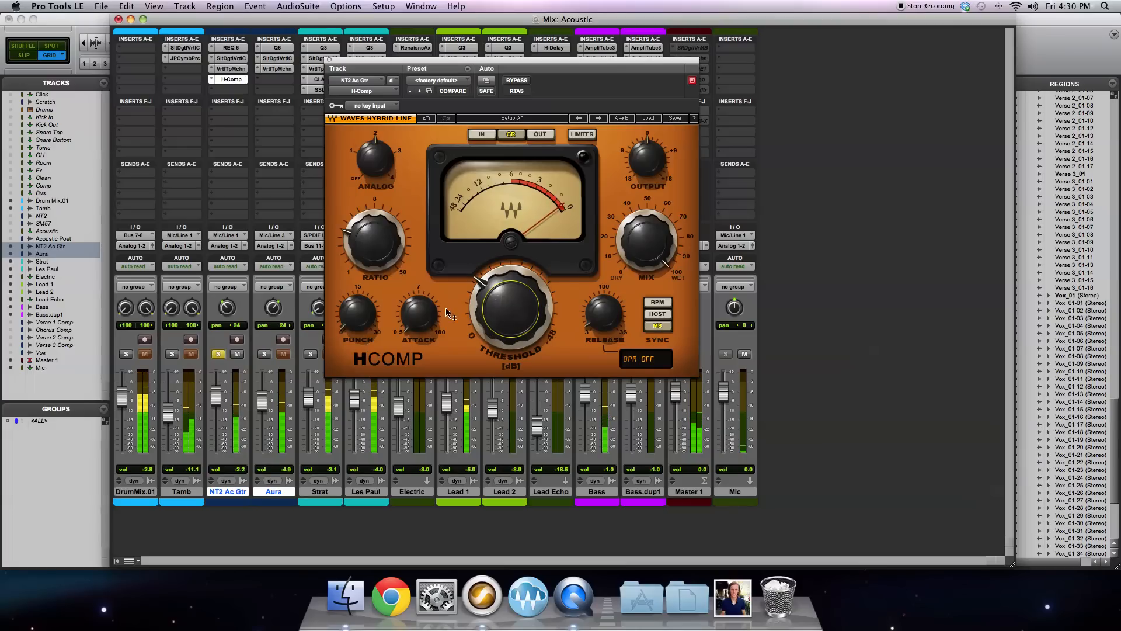
drag(543, 307, 543, 226)
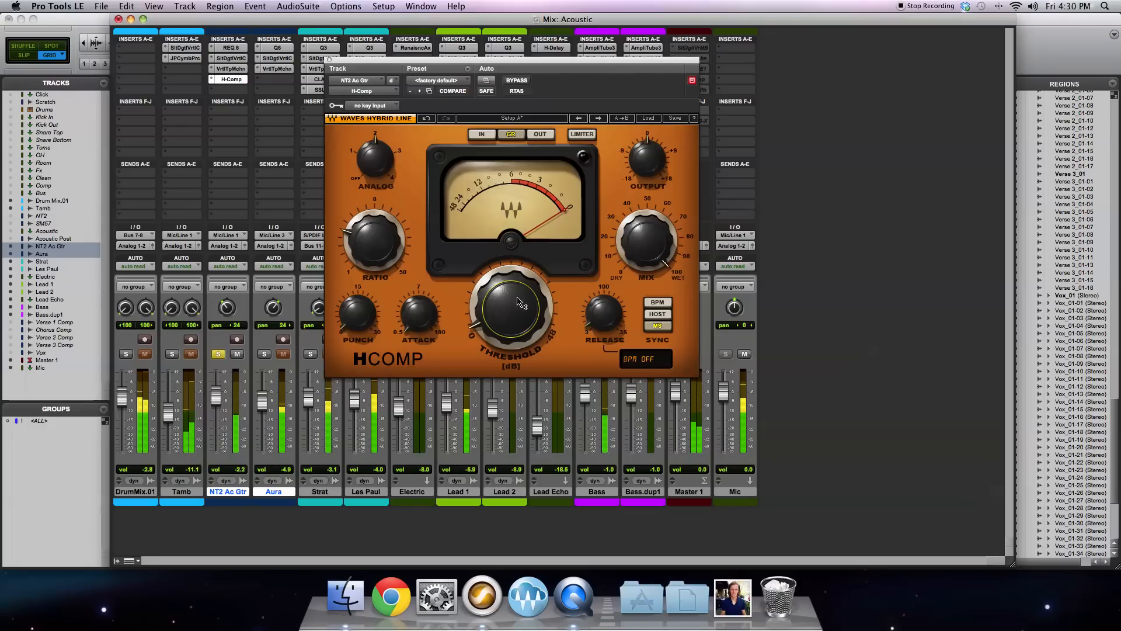
mouse_move(494, 318)
mouse_down()
mouse_move(494, 355)
mouse_move(493, 316)
mouse_move(497, 334)
mouse_up()
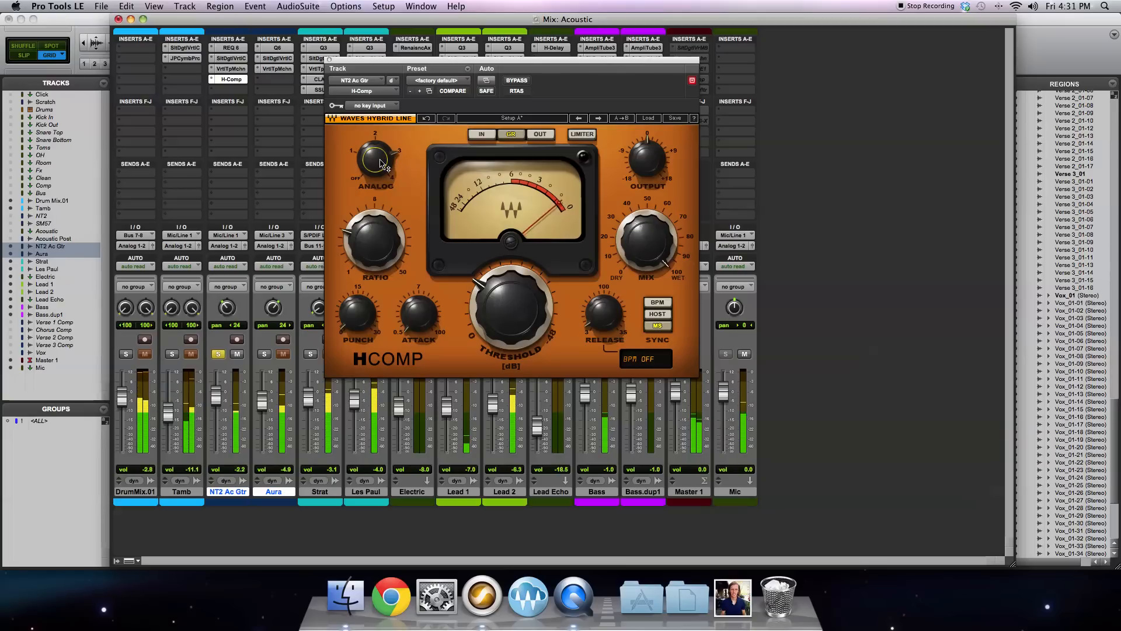
drag(380, 163, 380, 188)
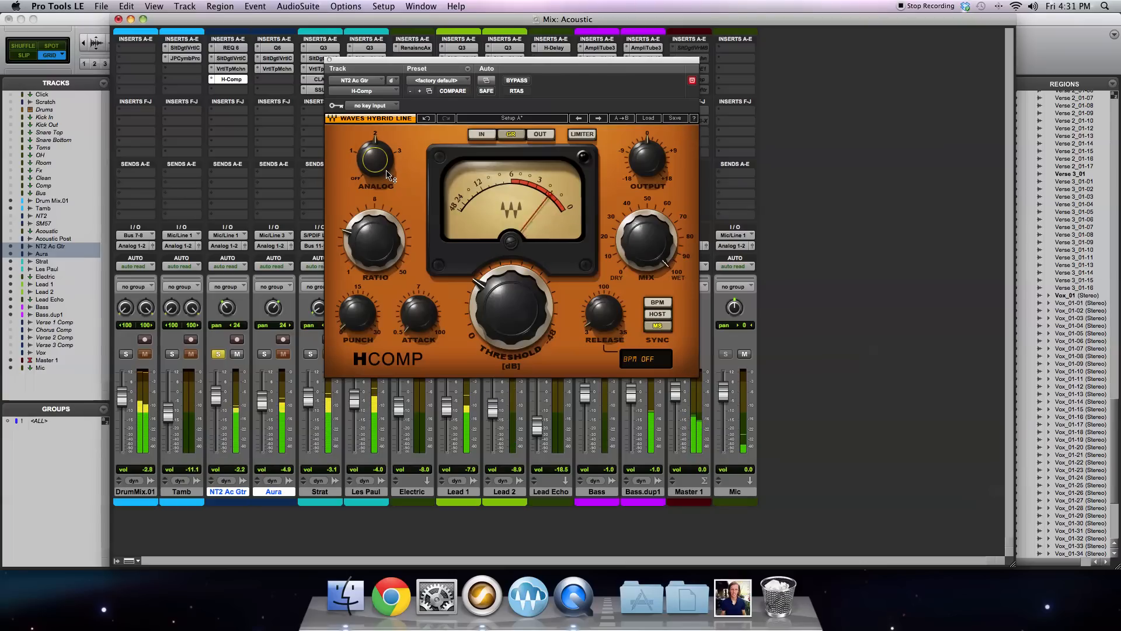
click(329, 60)
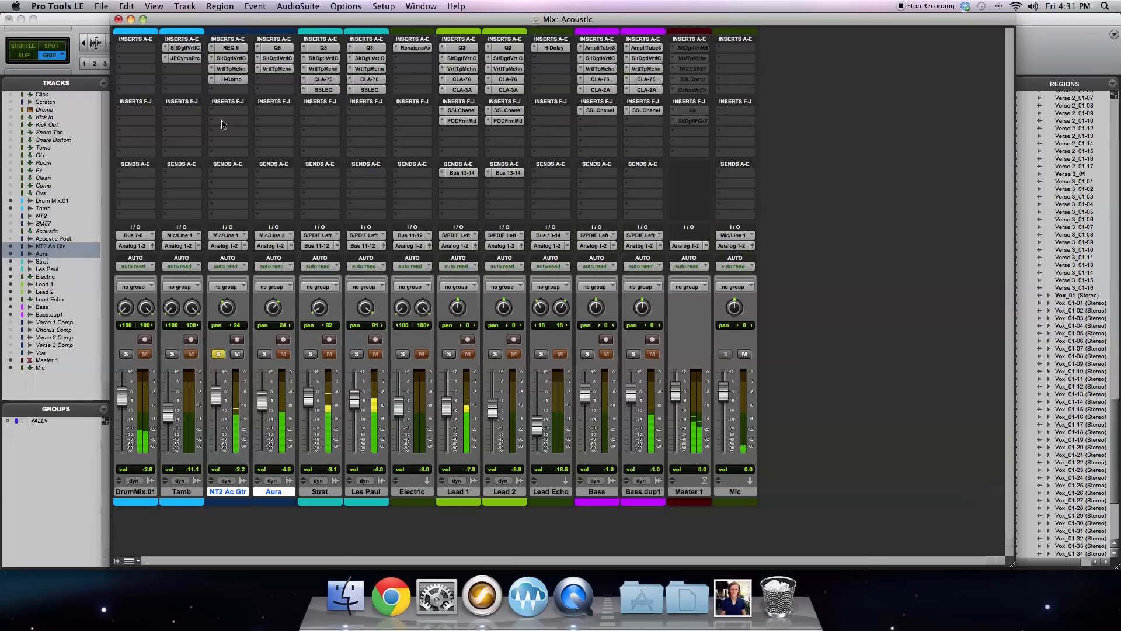
Step: Insert the VC 76 compressor in Aura's fourth insert slot and briefly review NT2 Ac Gtr's H-Comp alongside it
click(272, 79)
mouse_move(292, 100)
mouse_move(356, 107)
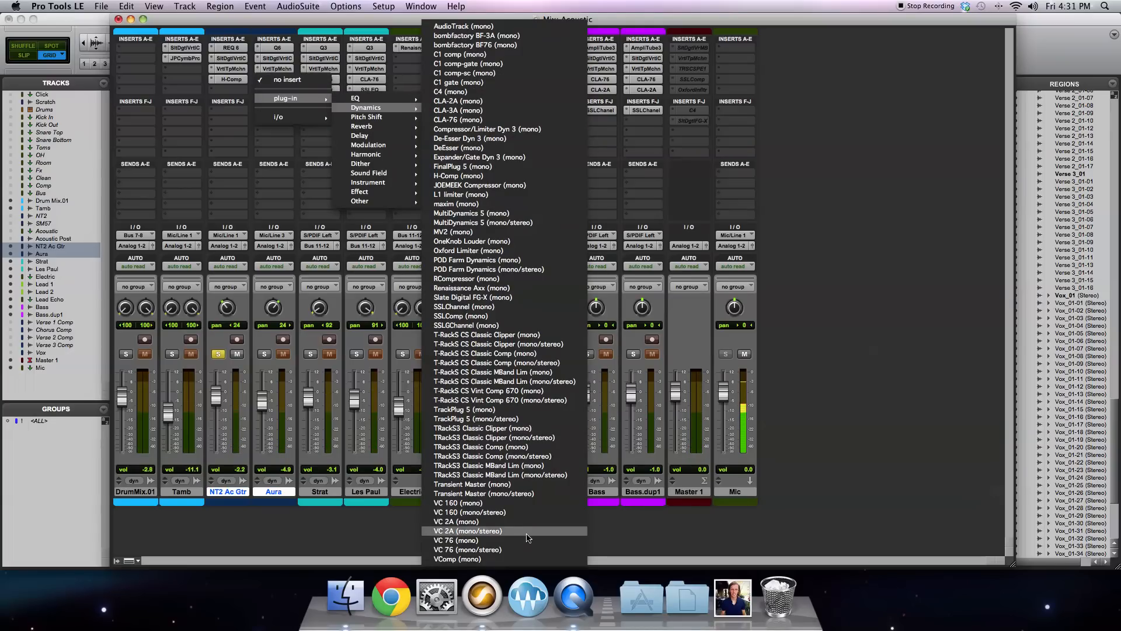
click(490, 505)
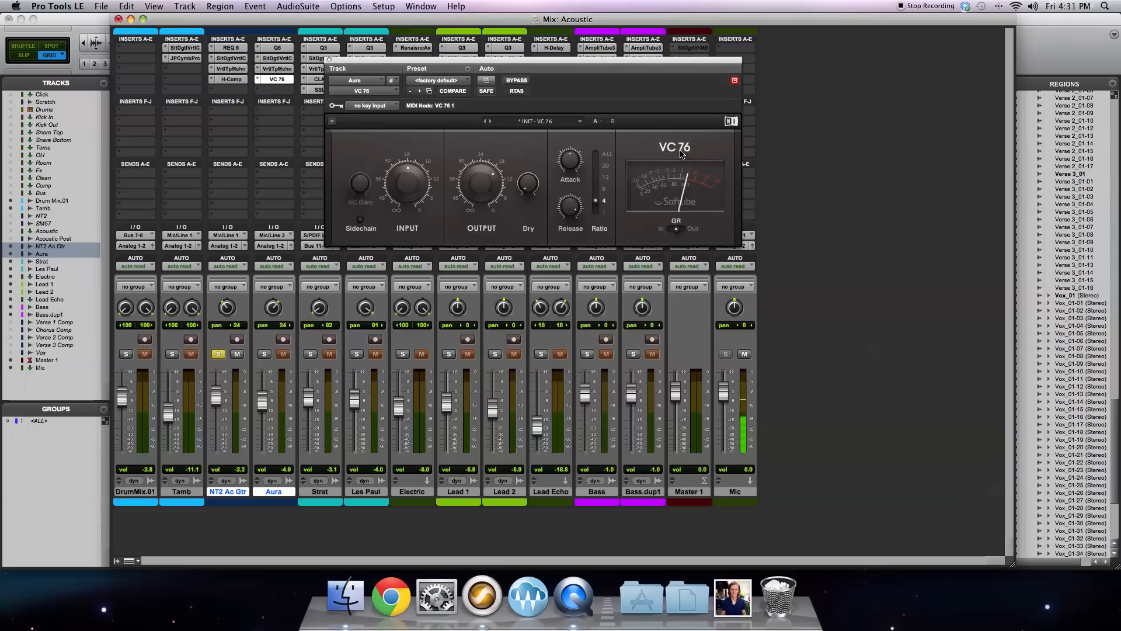
mouse_move(578, 170)
click(235, 79)
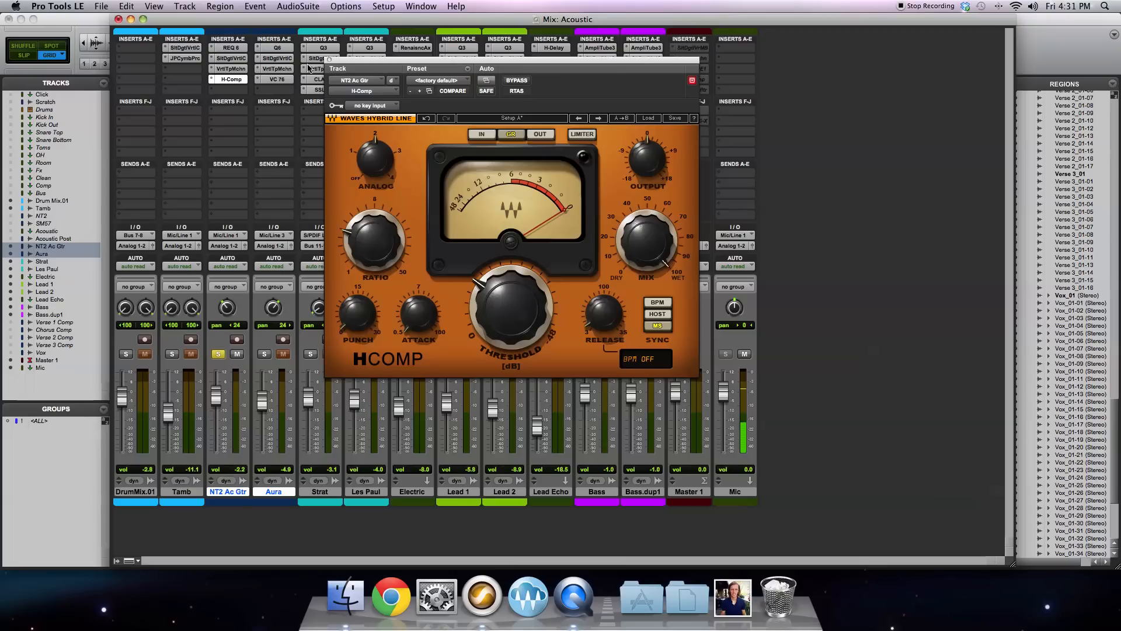
click(279, 81)
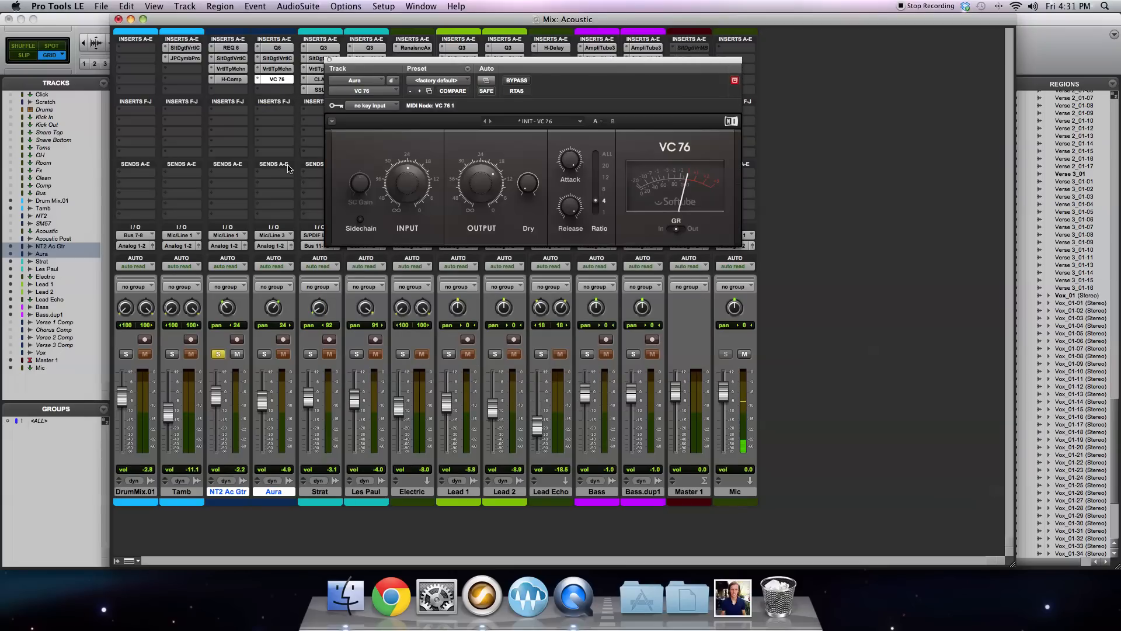
Step: Solo Aura instead of NT2 Ac Gtr and lower the input level on Aura's VC 76 during playback
click(262, 354)
click(219, 355)
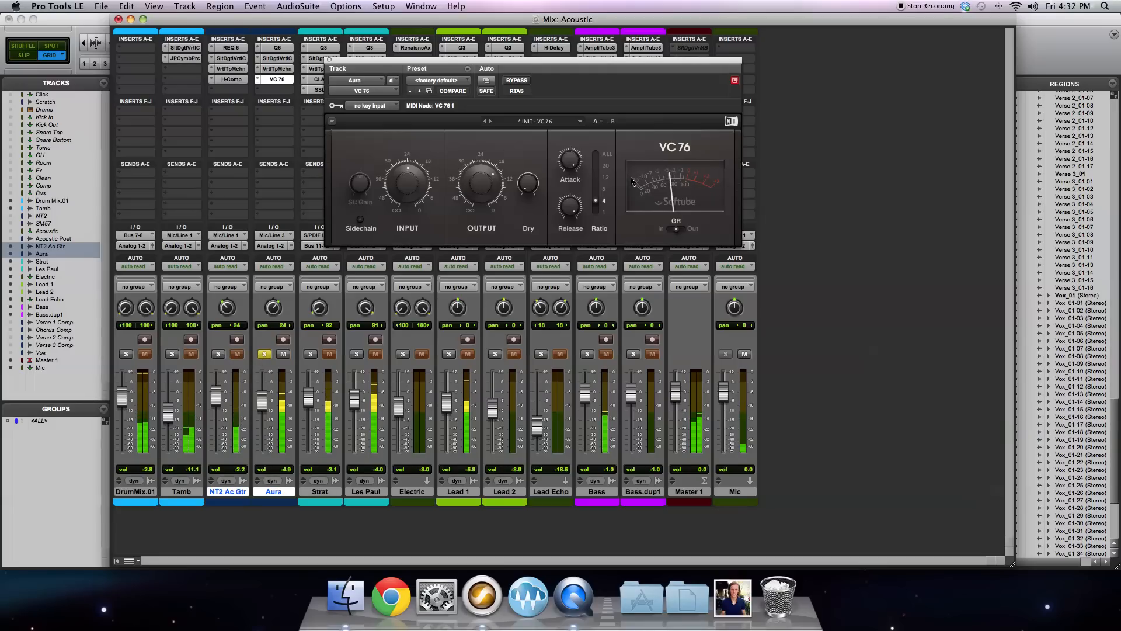
mouse_move(396, 190)
drag(396, 189, 392, 213)
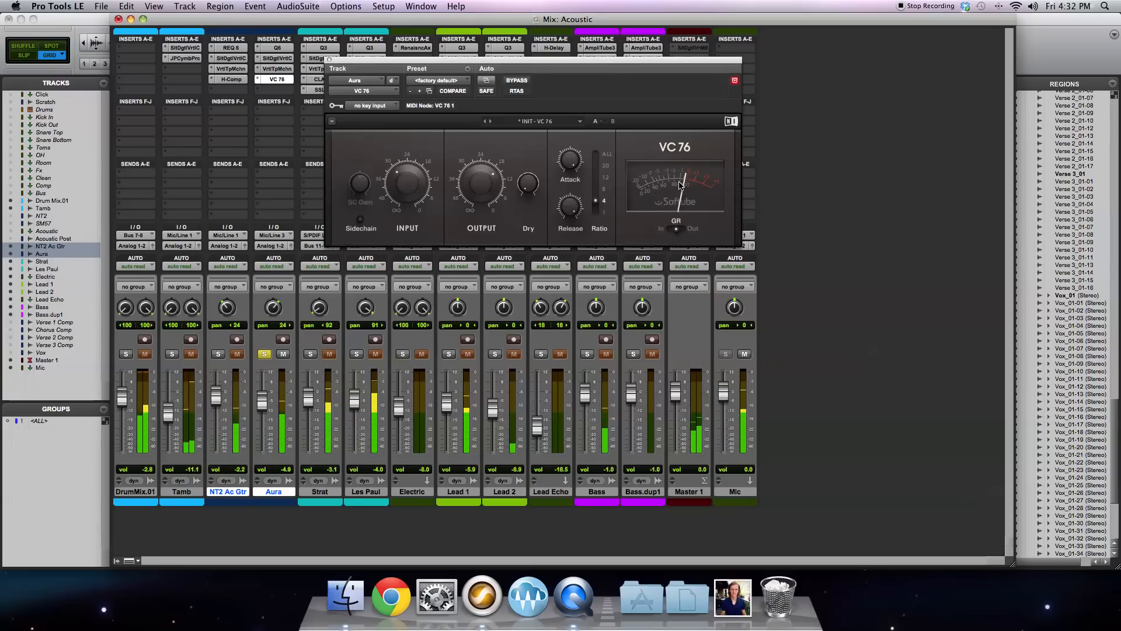
Step: Compare Aura with the VC 76 bypassed and active, check its gain reduction meter, and close the compressor
click(516, 81)
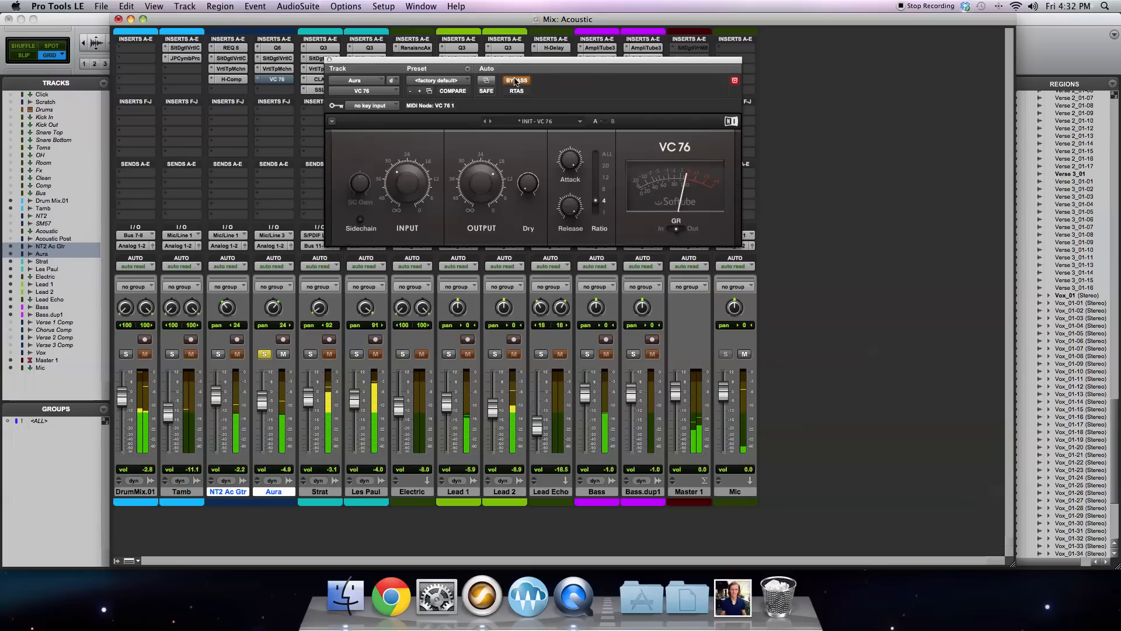
click(516, 81)
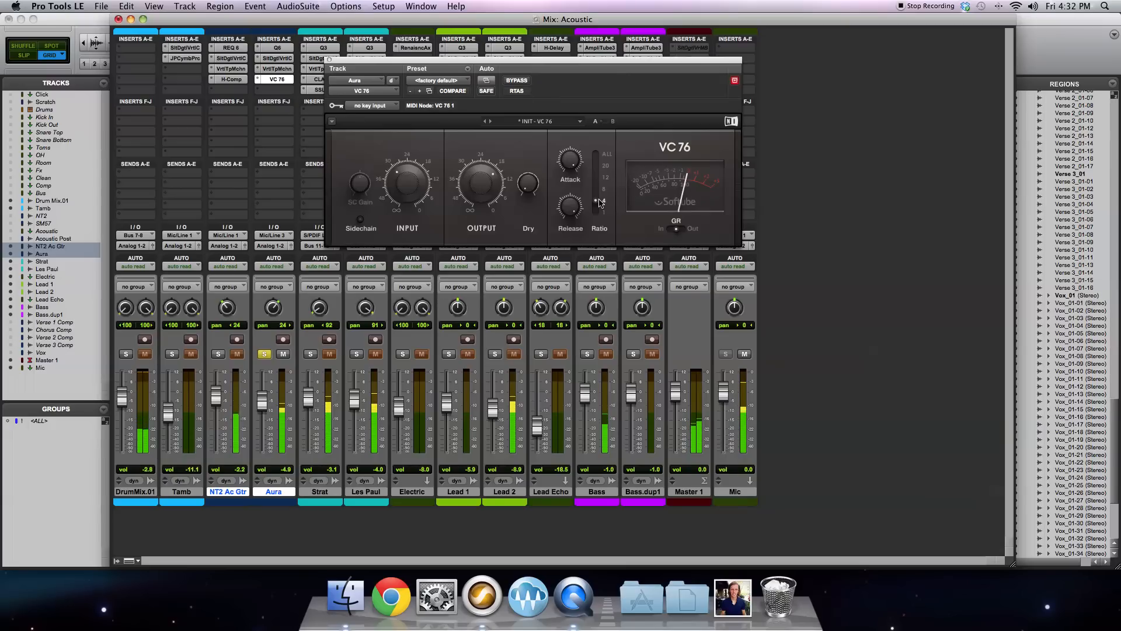
mouse_move(577, 207)
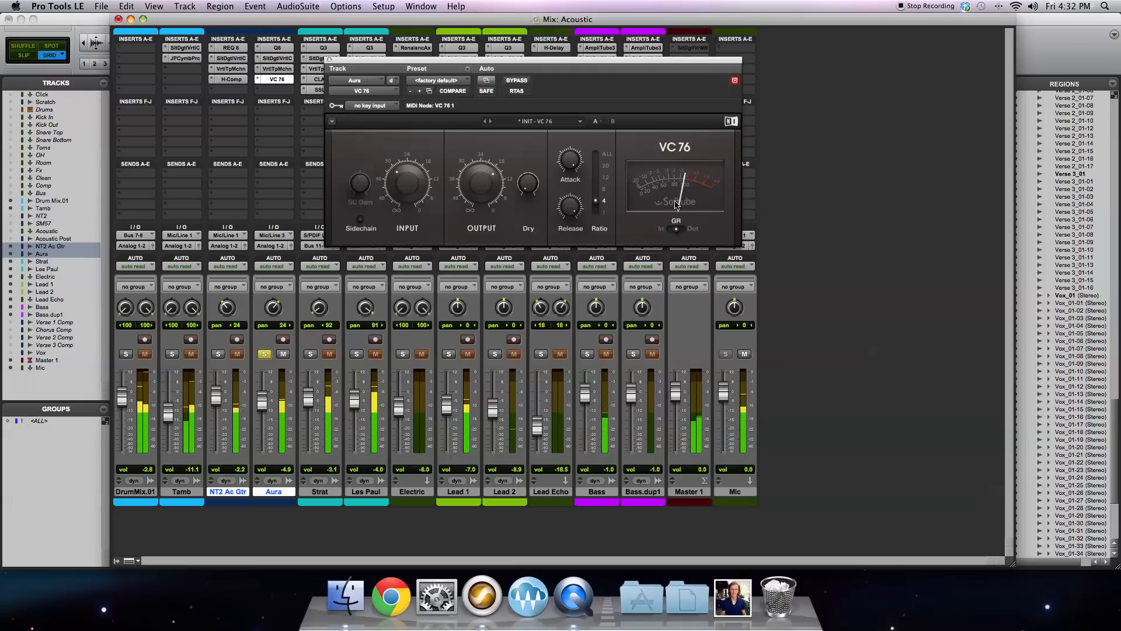
click(330, 60)
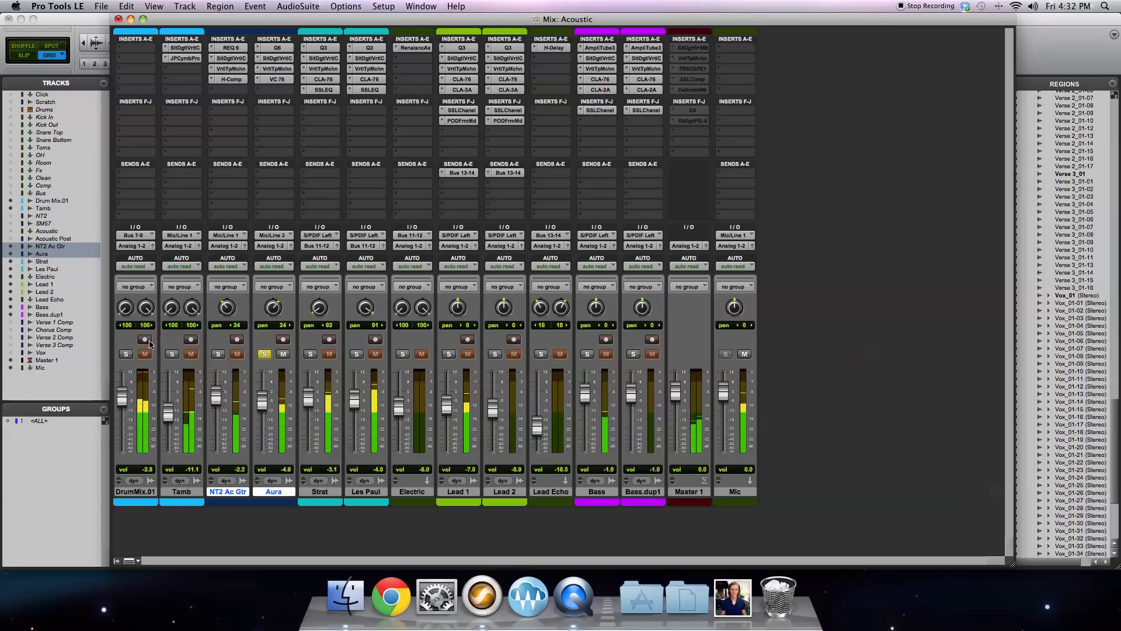
Step: Solo NT2 Ac Gtr together with Aura and bypass both tracks' four inserts one row at a time, from the compressors back to the EQs
click(218, 354)
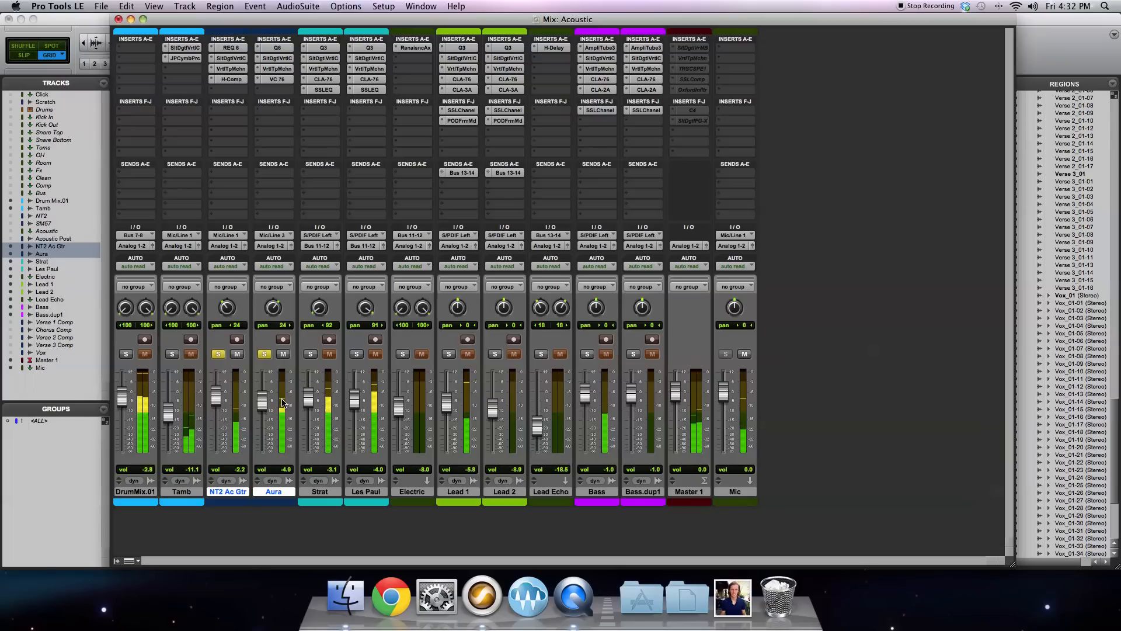
right_click(237, 83)
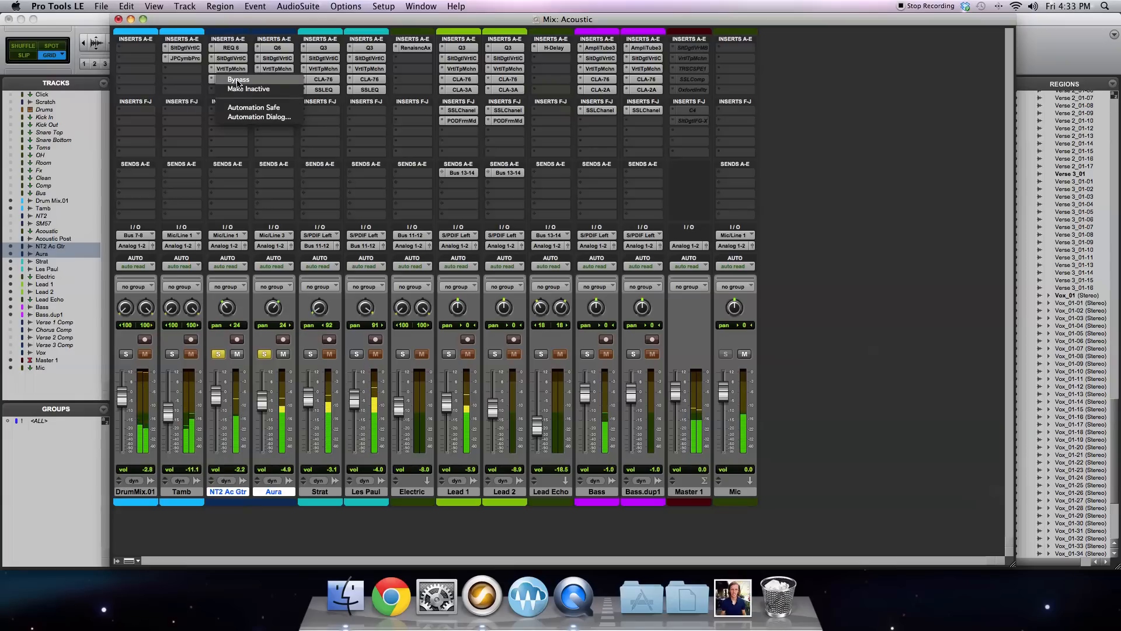
click(241, 89)
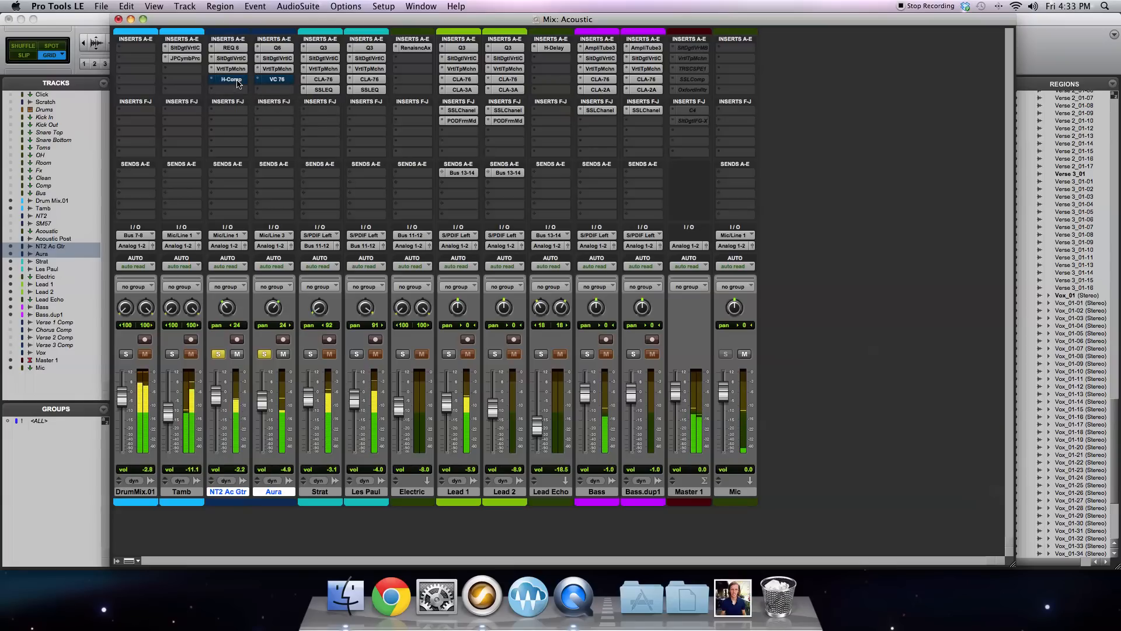
right_click(238, 68)
click(238, 69)
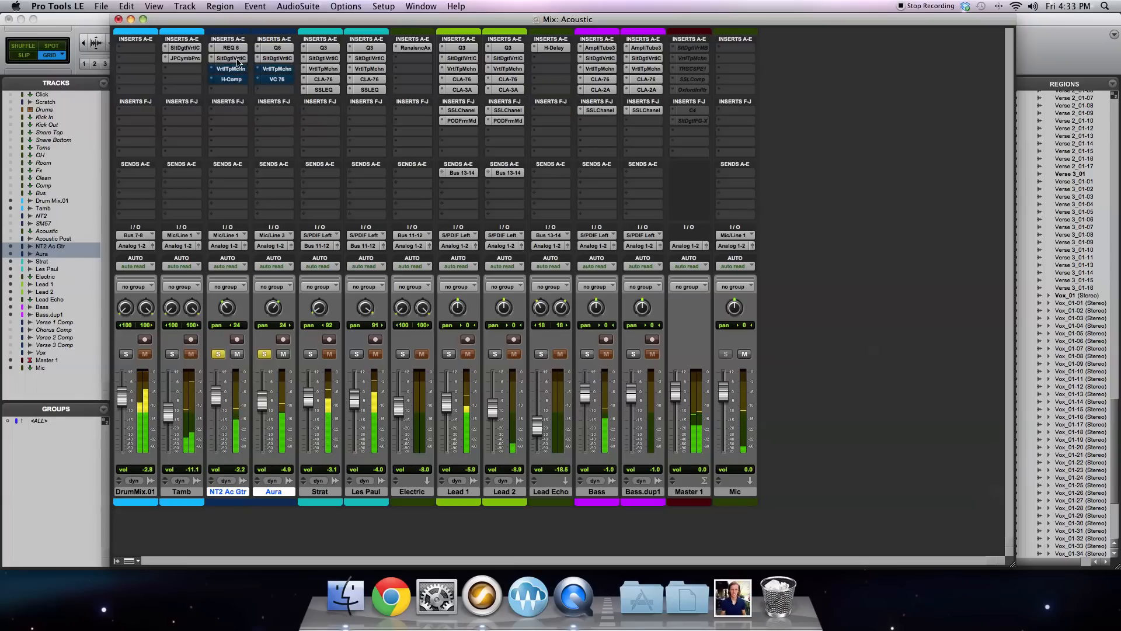
right_click(237, 58)
click(237, 59)
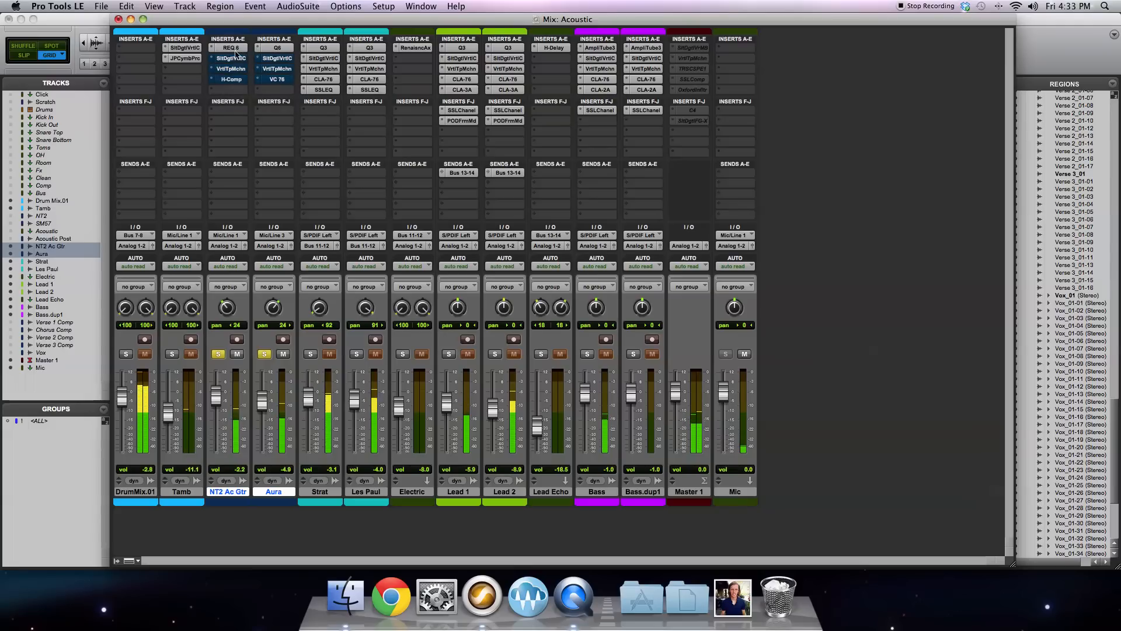
right_click(237, 48)
click(237, 50)
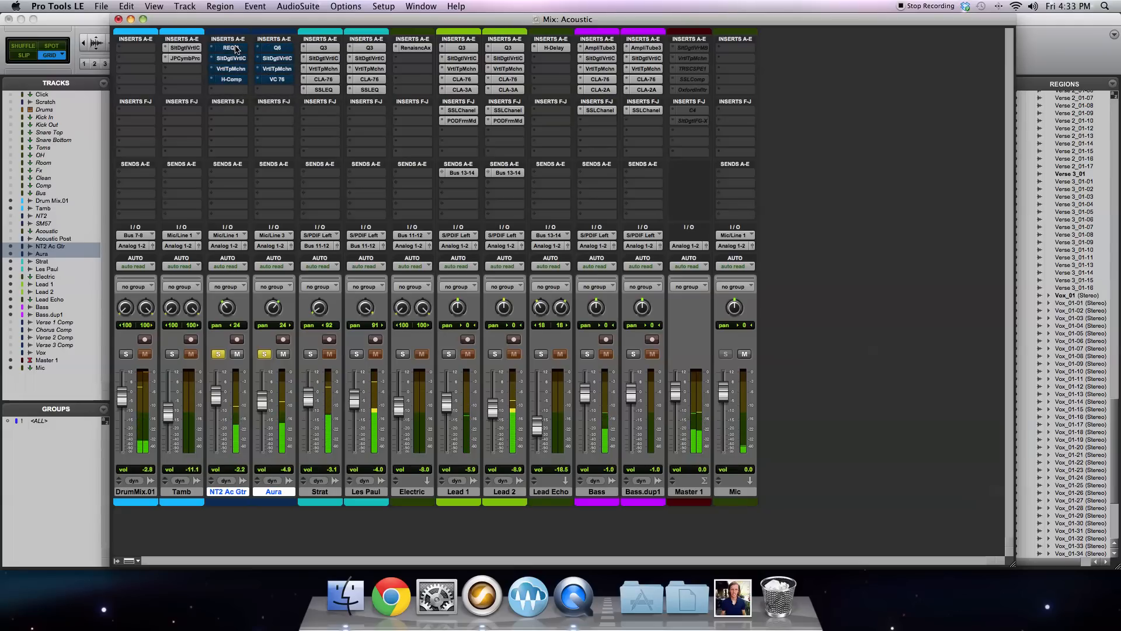
Step: Re-enable the inserts on NT2 Ac Gtr and Aura row by row, from the EQs through to the compressors, to hear each one's contribution
right_click(235, 49)
click(235, 49)
right_click(237, 68)
click(236, 69)
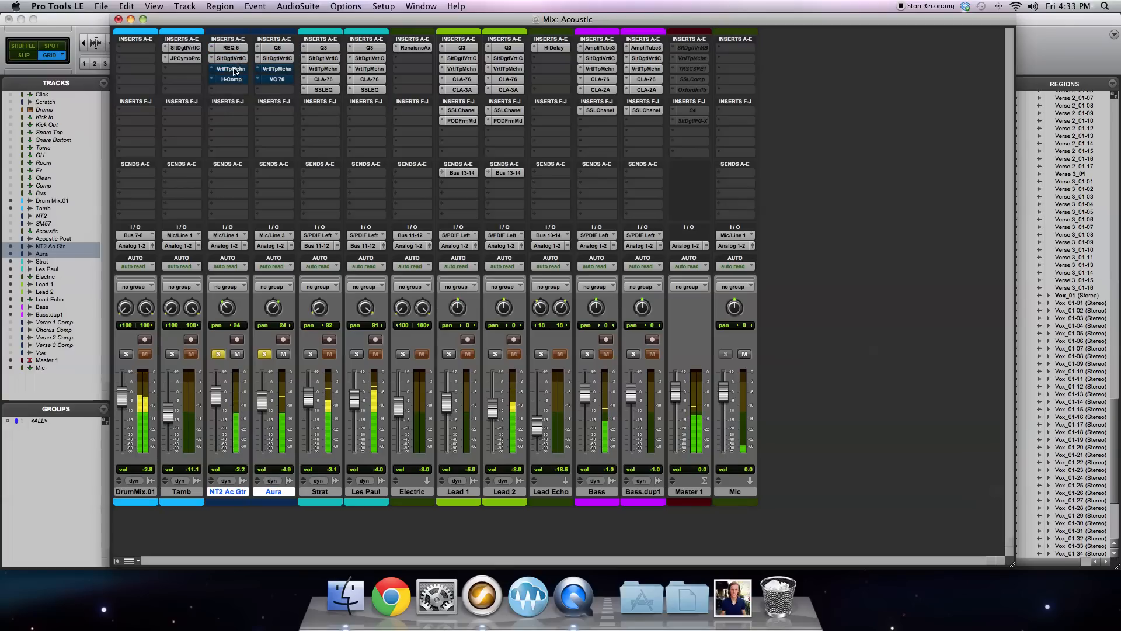
right_click(236, 69)
click(235, 72)
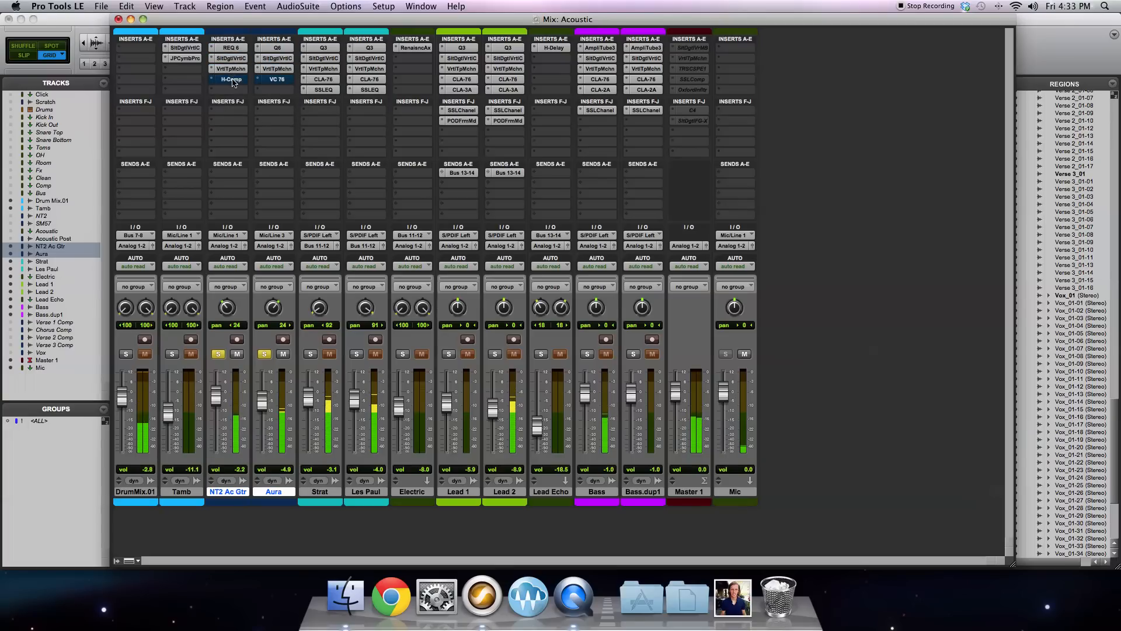
right_click(232, 80)
click(232, 83)
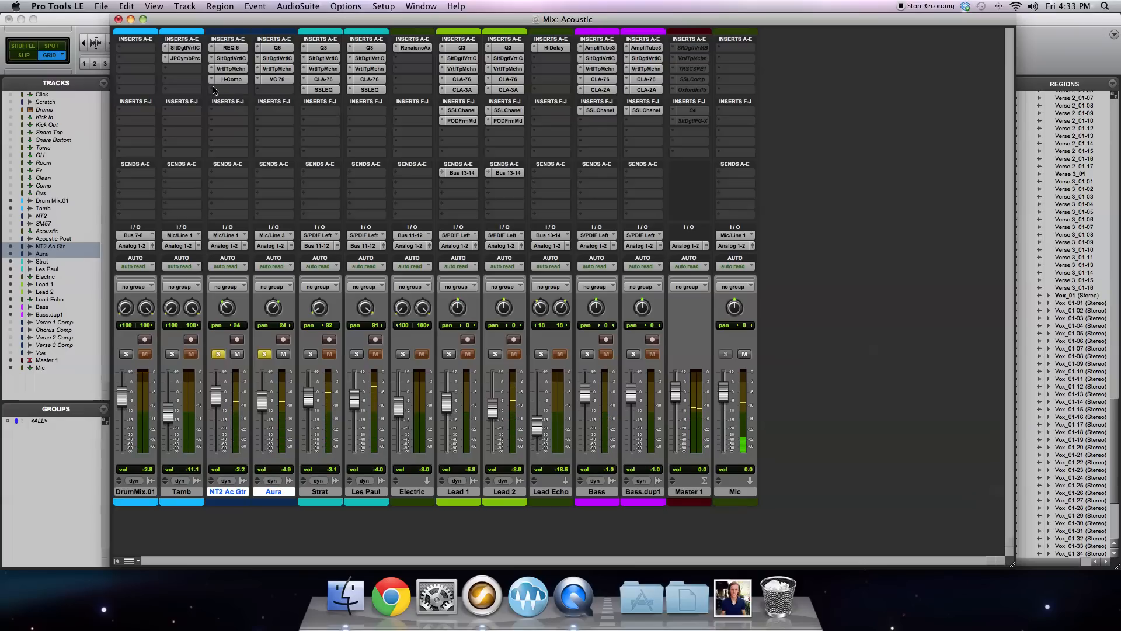
Step: Review NT2 Ac Gtr's H-Comp settings, close it, and insert the RCompressor (mono) in the track's fifth insert slot
click(229, 80)
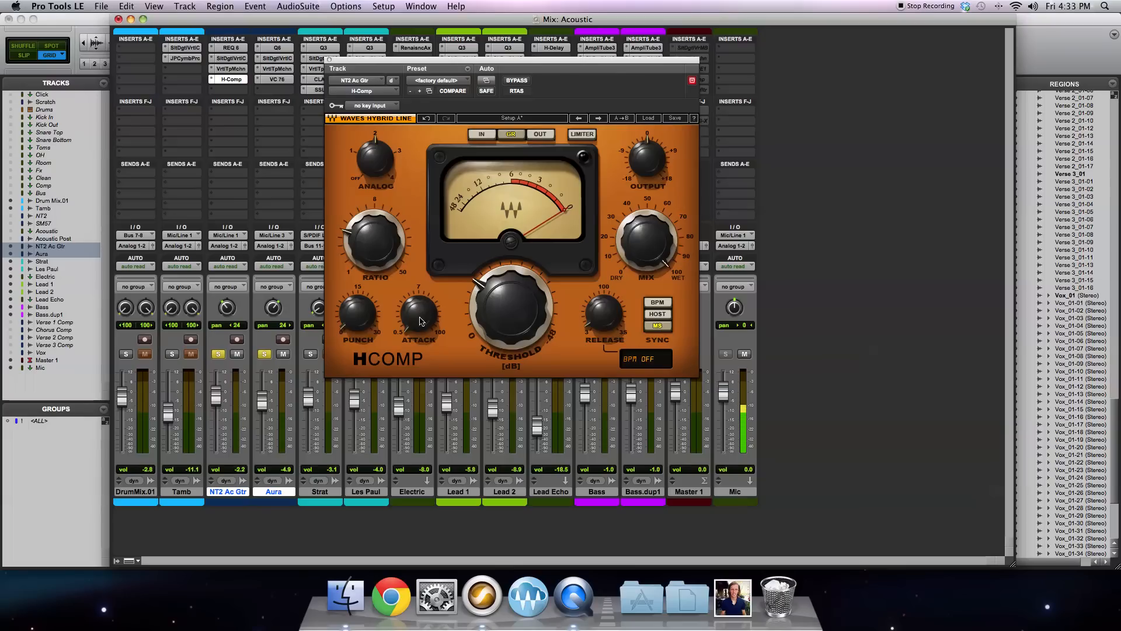
click(330, 60)
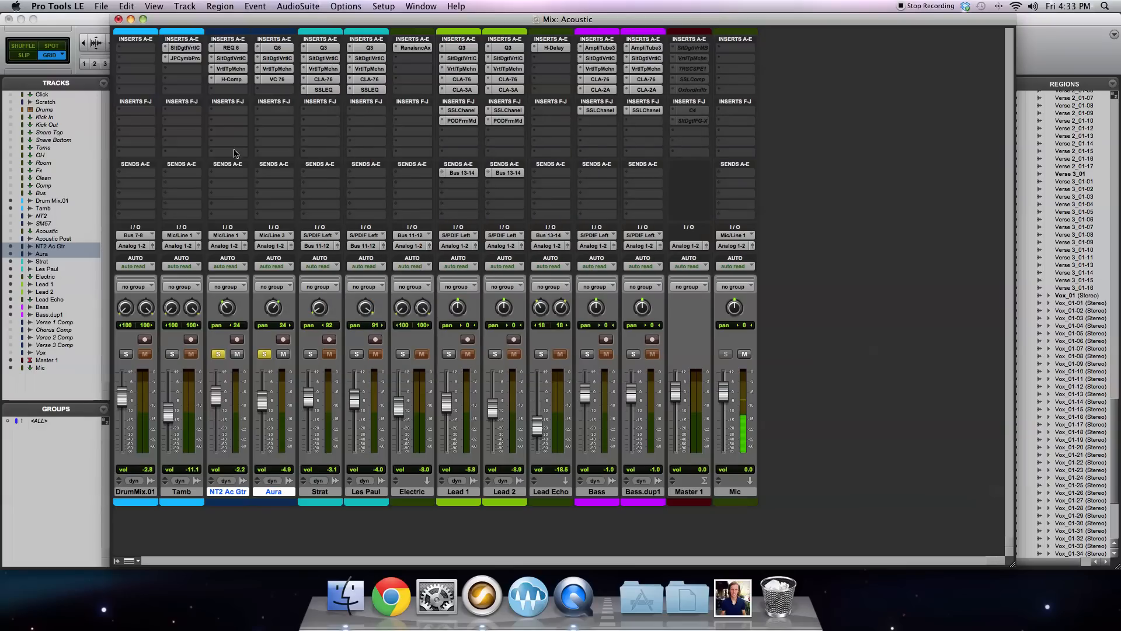
click(214, 92)
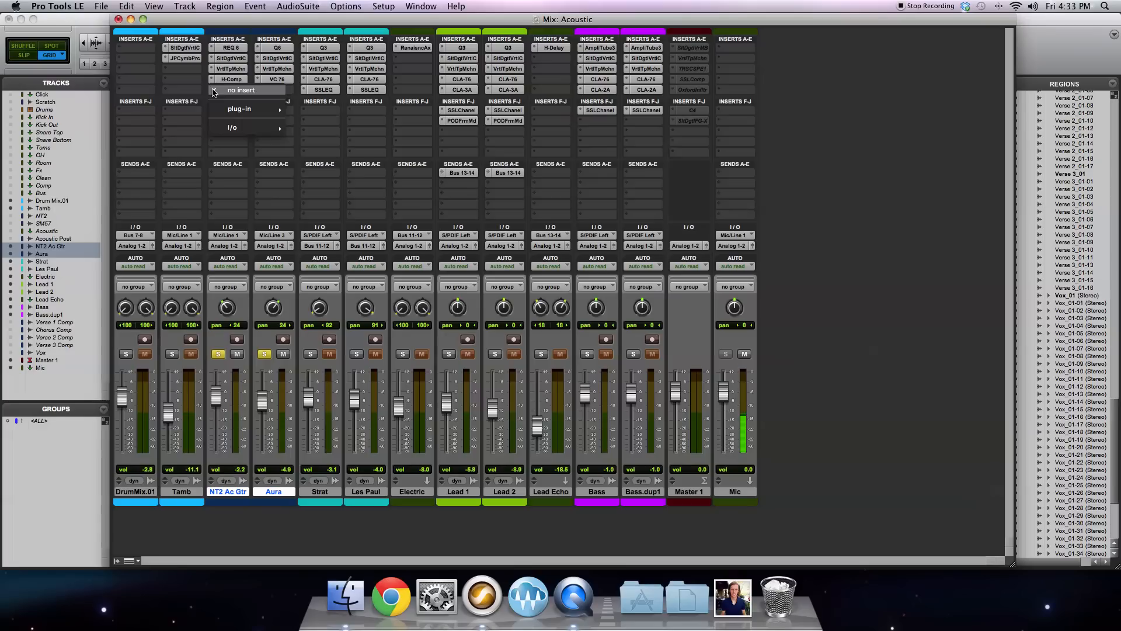
mouse_move(239, 108)
mouse_move(343, 115)
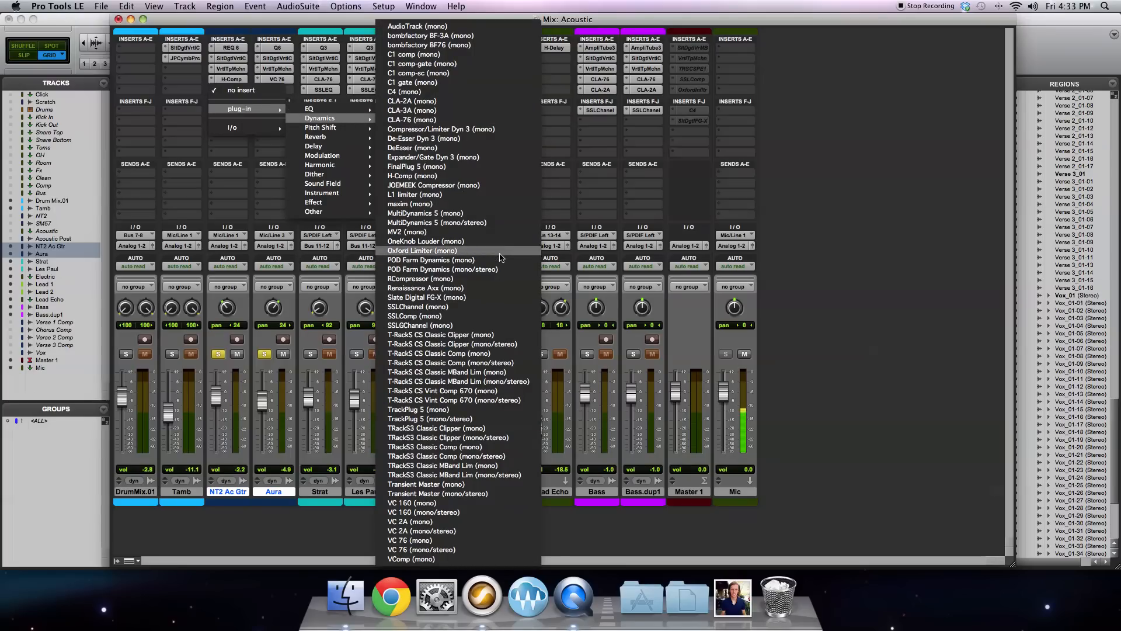
click(499, 279)
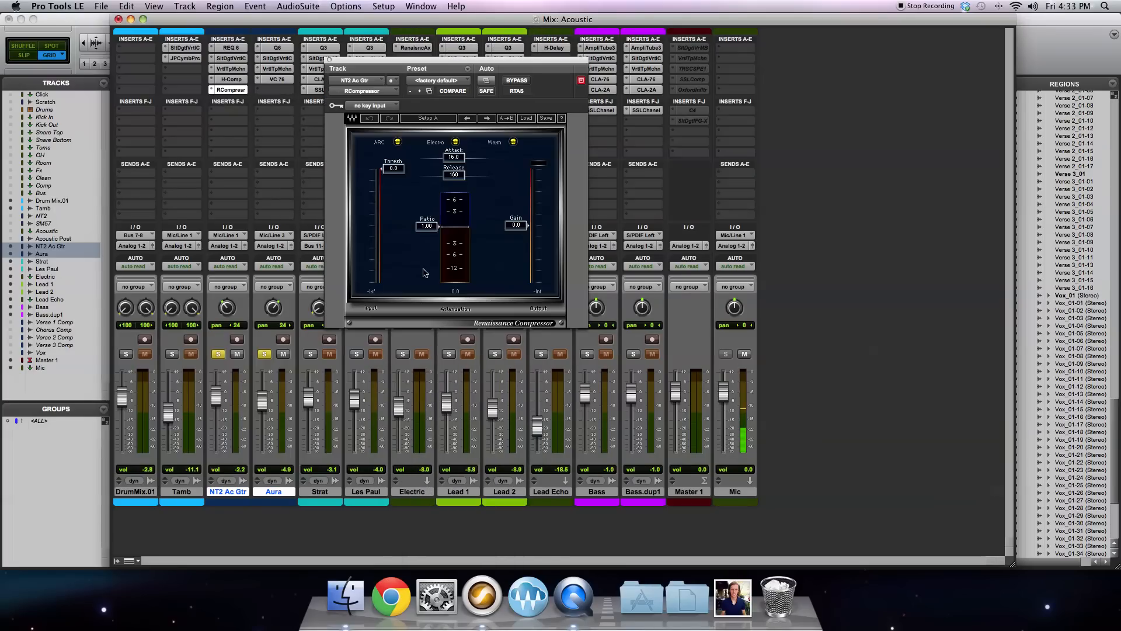
Step: Set the RCompressor's ratio to 3.61, its modes to Manual, Opto and Smooth, and its attack to 3.94
drag(427, 226, 426, 245)
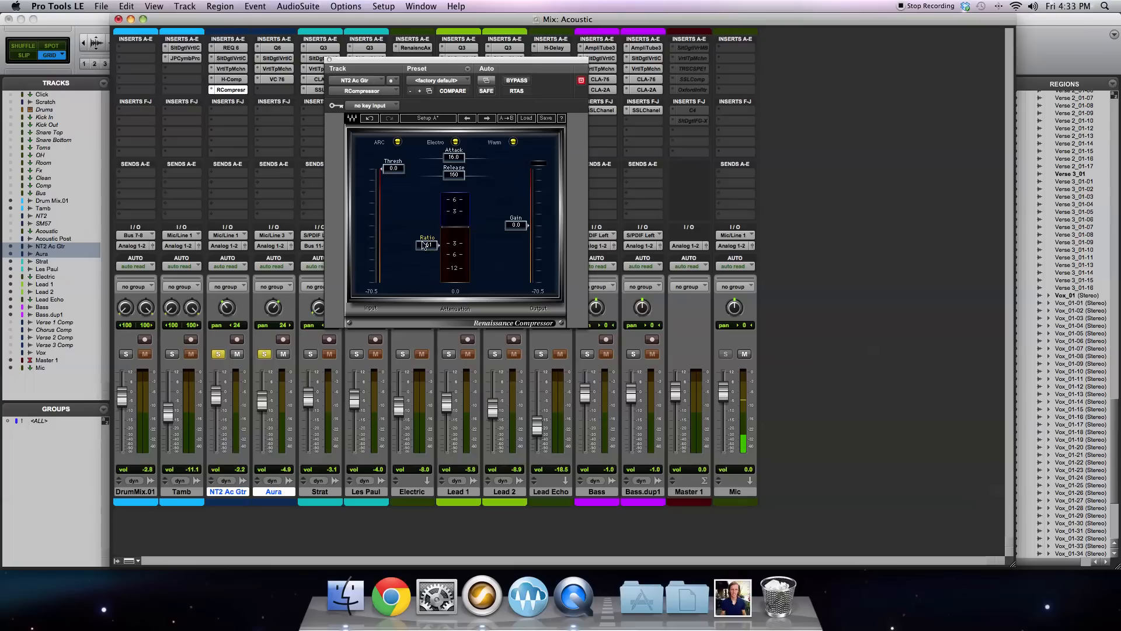
click(398, 142)
click(456, 142)
click(513, 142)
drag(454, 157, 442, 157)
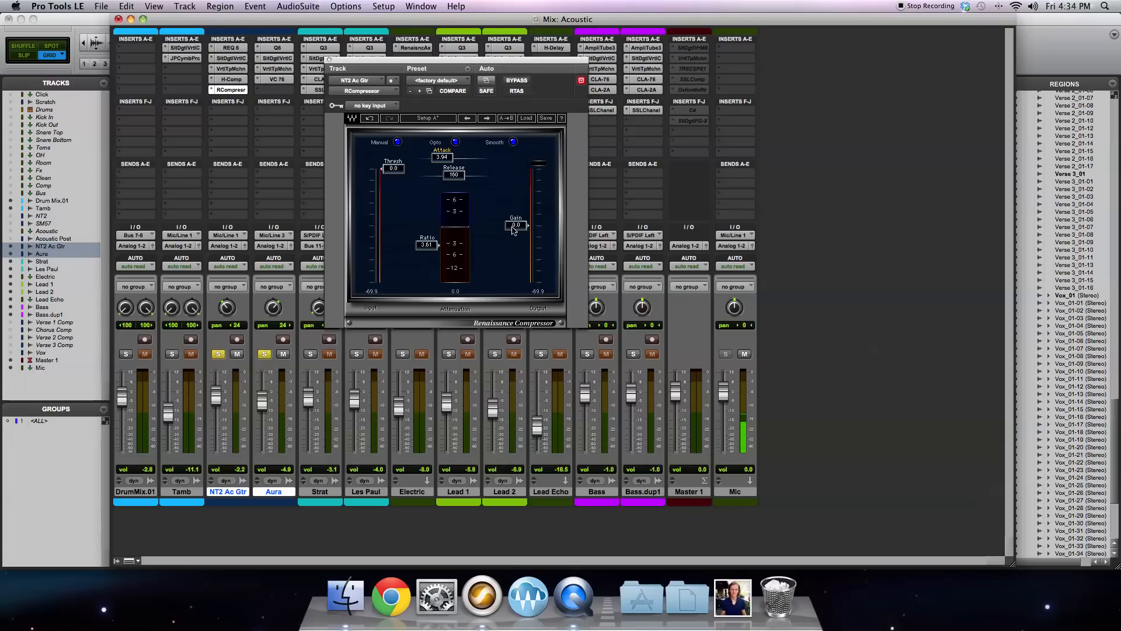
Step: During playback, set the RCompressor's threshold to -6.8, attack to 3.66, release to 238 and gain to 4.9
drag(394, 168, 395, 171)
key(space)
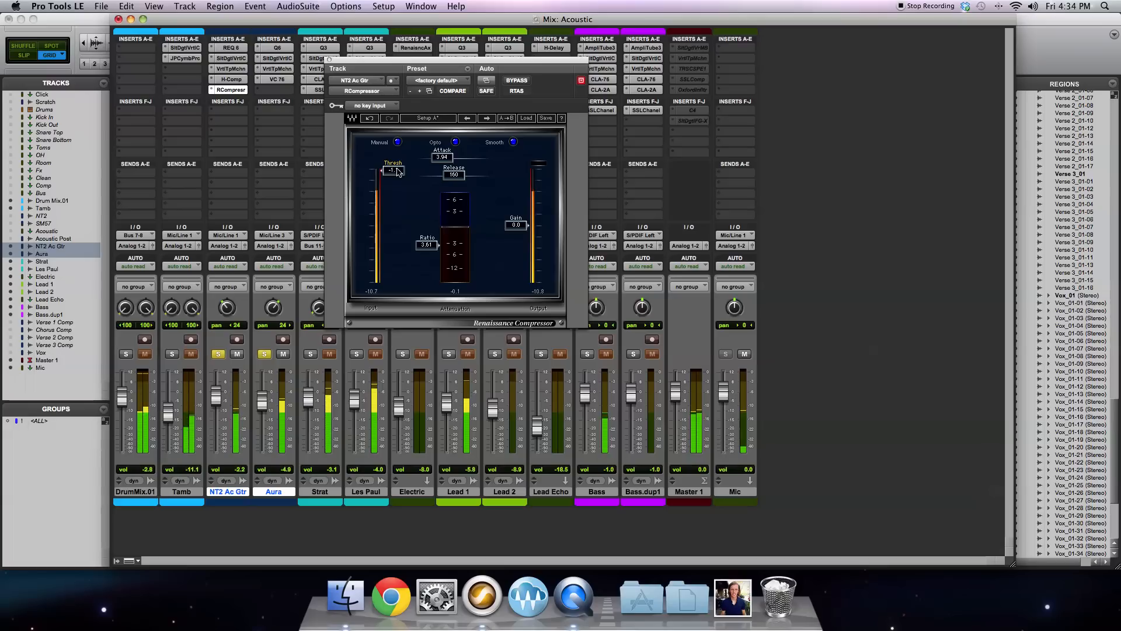
drag(398, 171, 398, 187)
mouse_move(442, 156)
mouse_down()
mouse_move(454, 172)
mouse_move(454, 162)
mouse_up()
drag(517, 225, 516, 217)
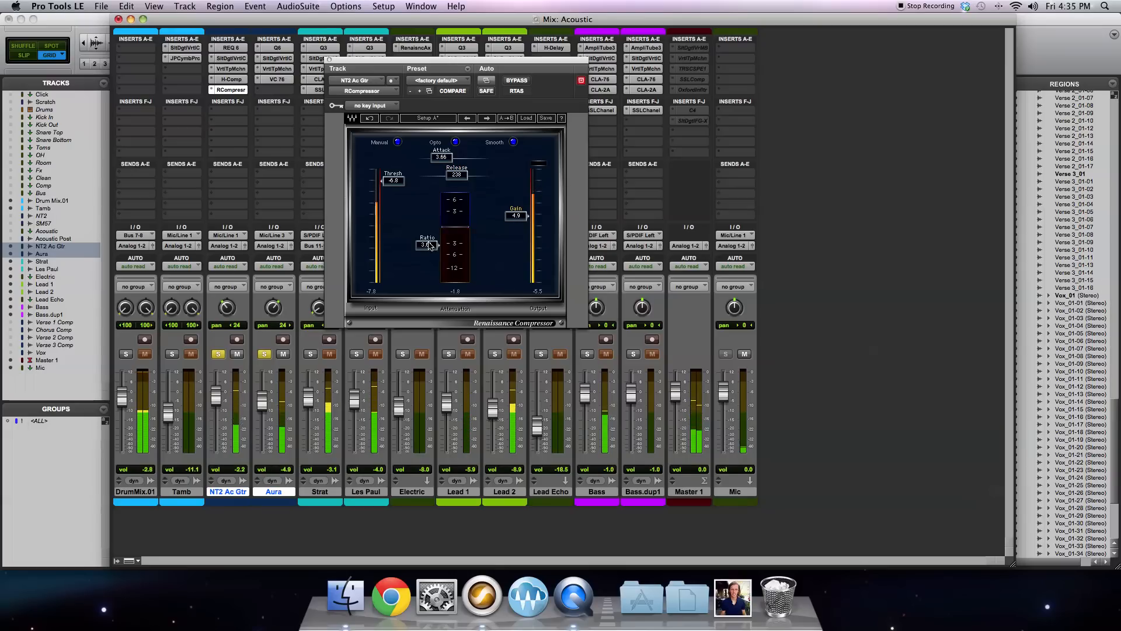
Step: Compare Electro with Opto, Warm with Smooth and ARC with Manual on NT2 Ac Gtr soloed alone, keeping Opto, Smooth and Manual
click(456, 142)
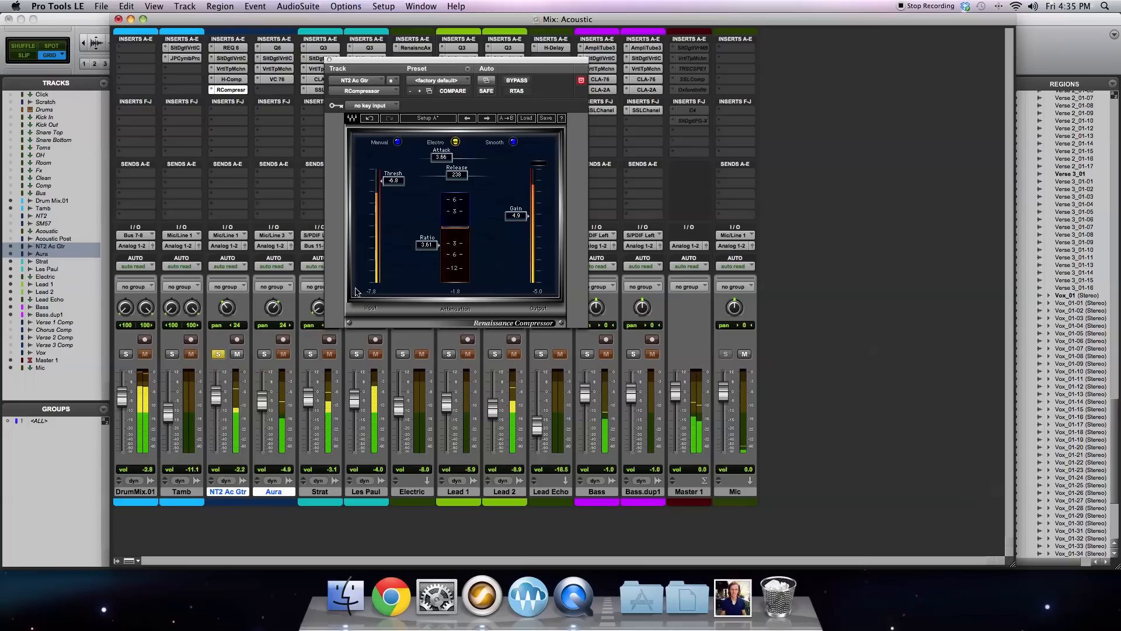
click(456, 142)
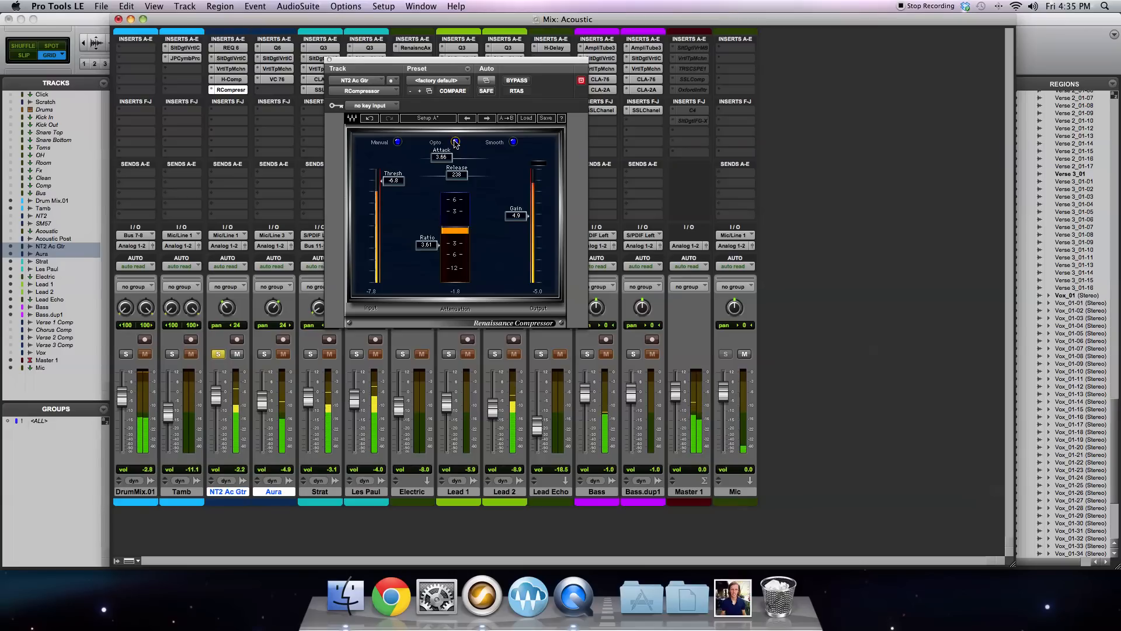
click(513, 142)
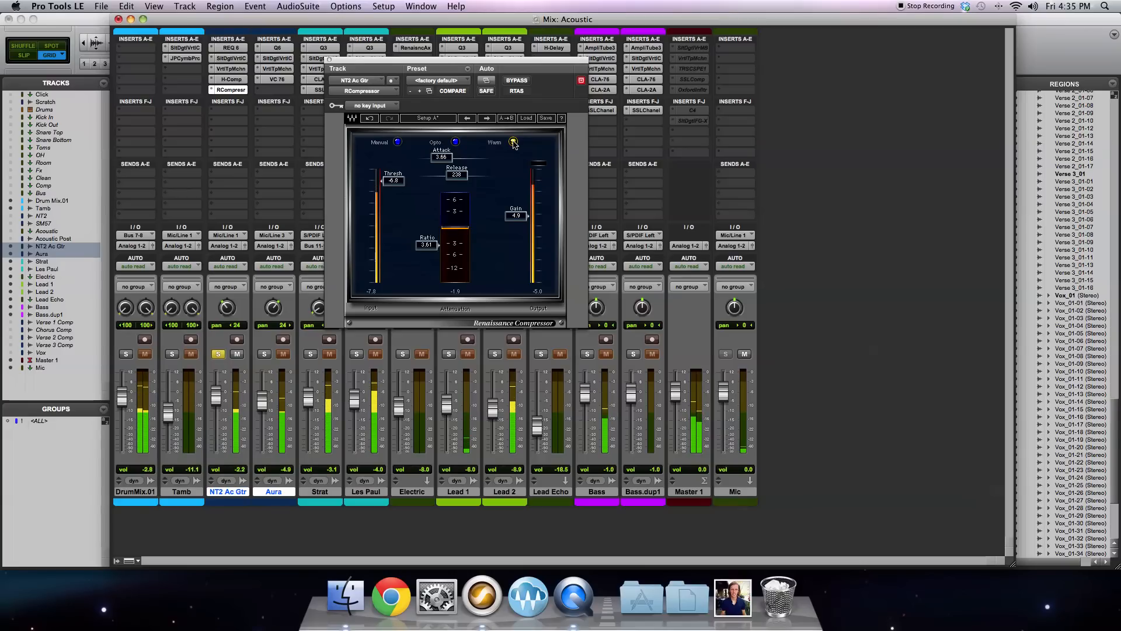
click(513, 142)
click(397, 143)
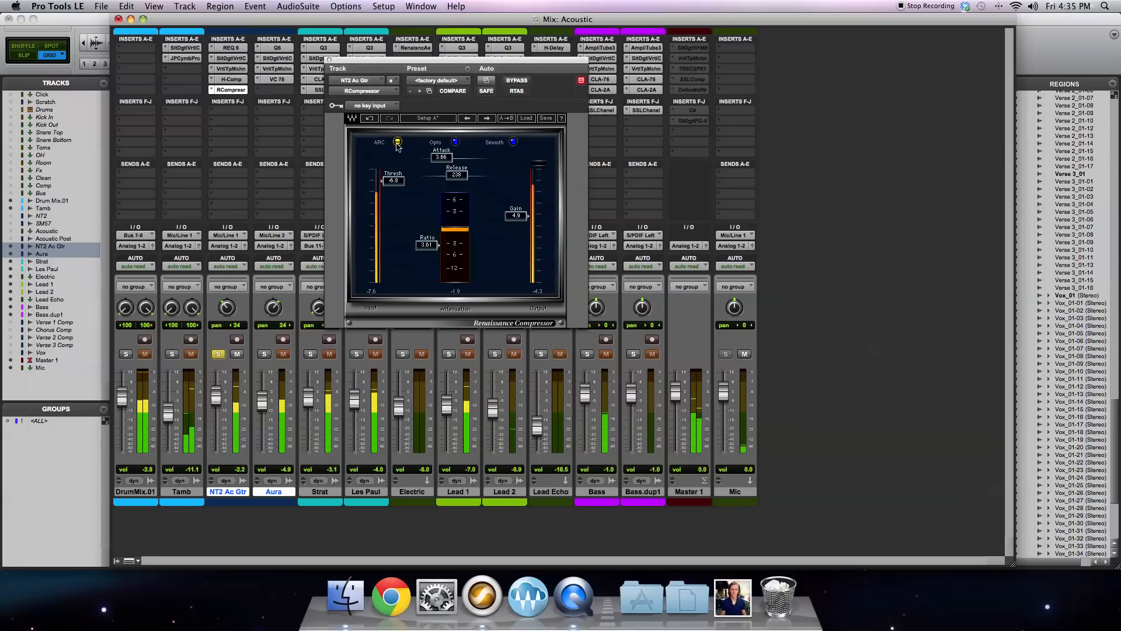
click(397, 142)
Step: Fine-tune the RCompressor to a threshold of -7.6, an attack of 2.95 and a gain of 3.8
drag(394, 182, 397, 190)
drag(443, 157, 438, 157)
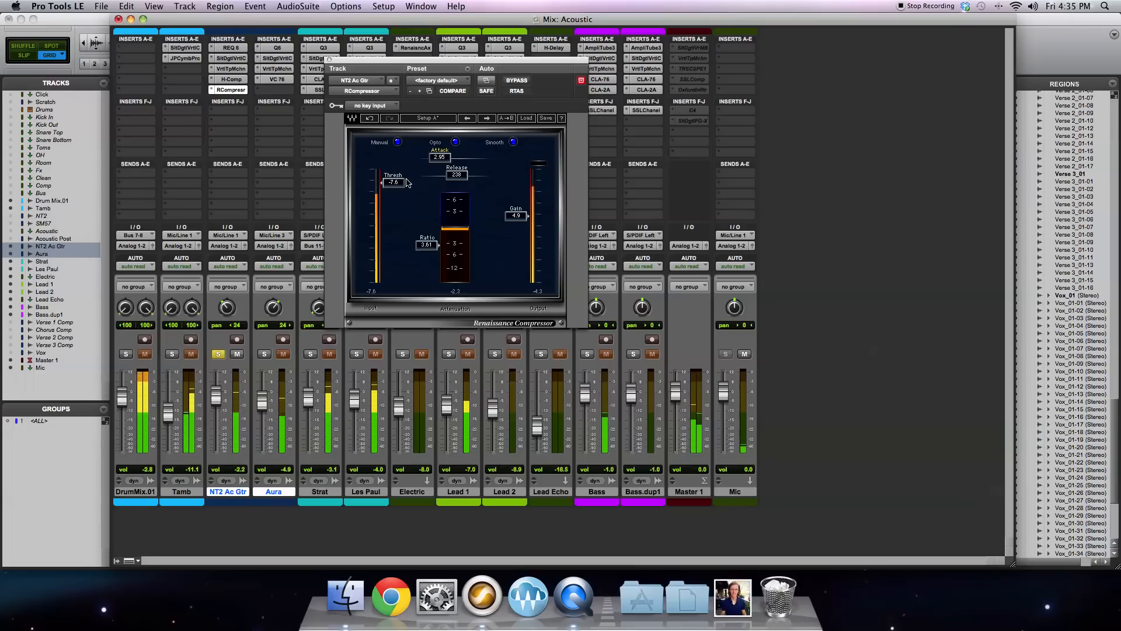
drag(527, 216, 527, 221)
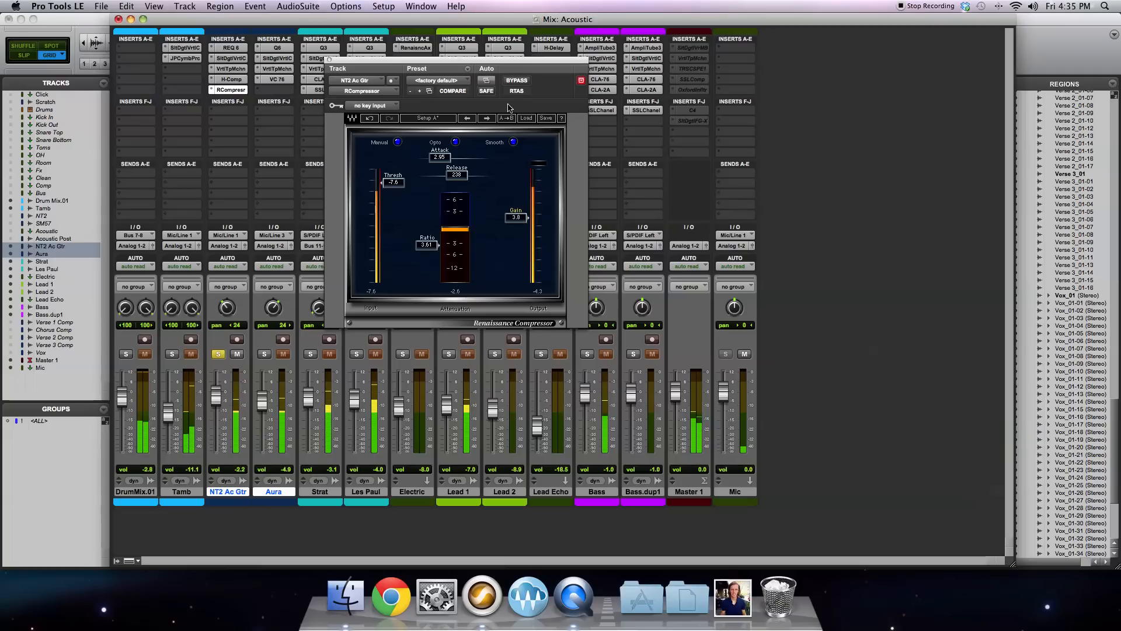
Step: Compare NT2 Ac Gtr with its RCompressor bypassed and active several times during playback, ending active, and close the plug-in window
click(514, 82)
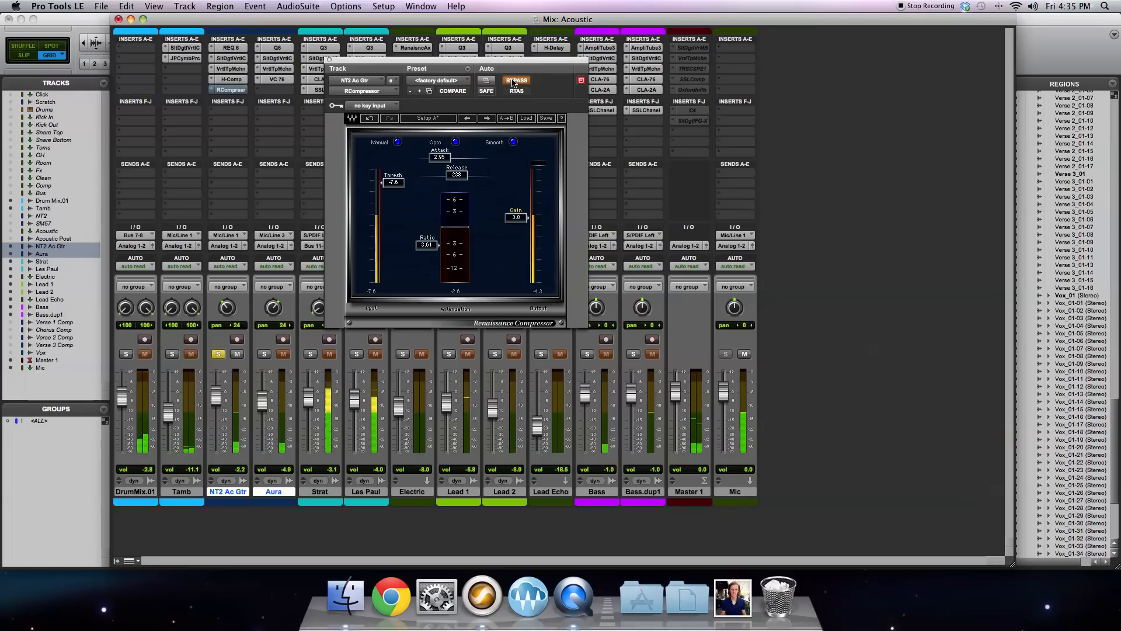
click(512, 82)
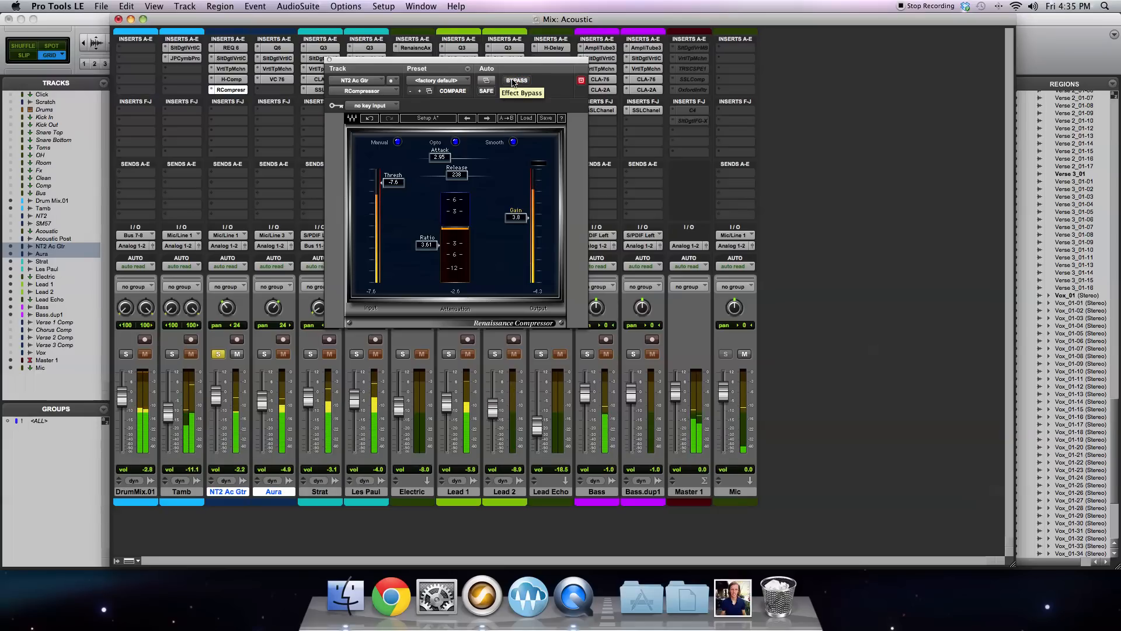
click(513, 83)
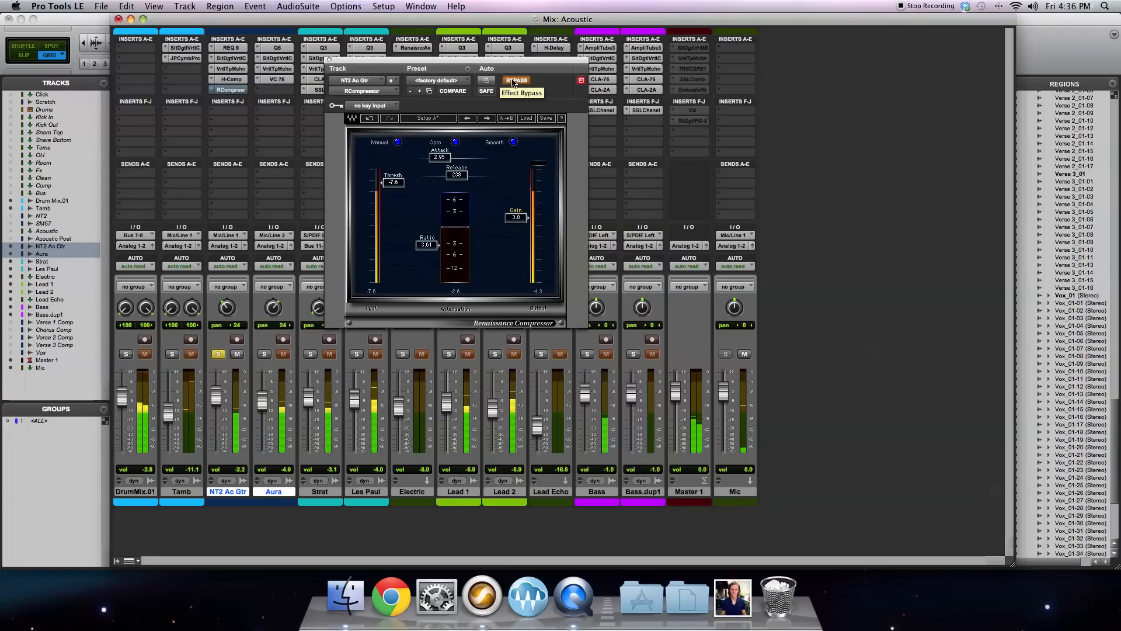
click(513, 82)
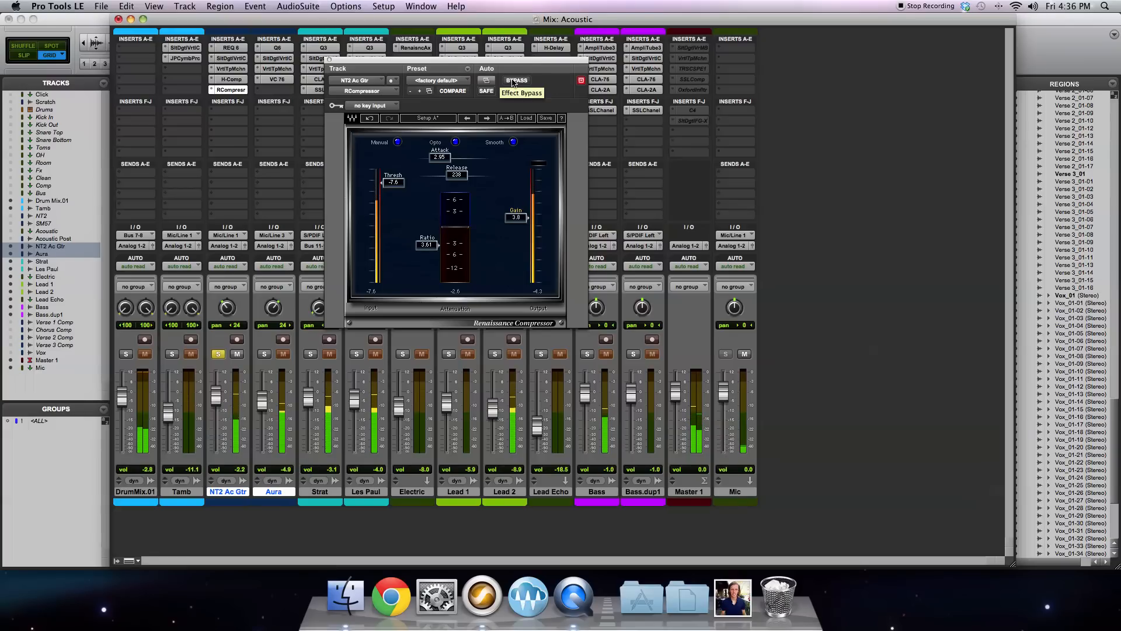
click(512, 81)
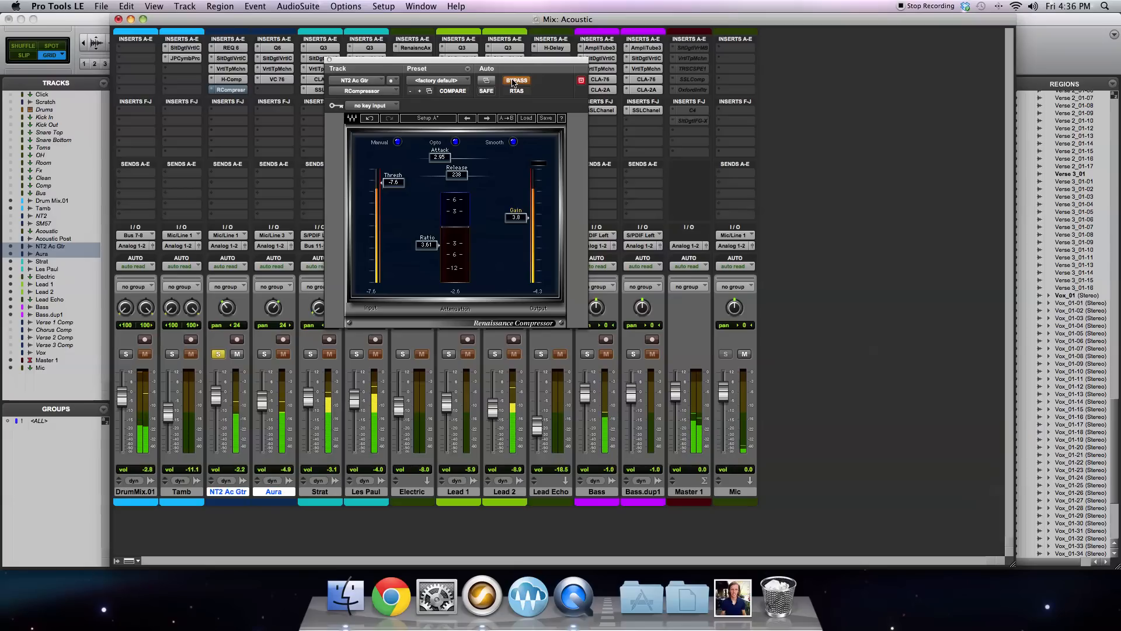
click(512, 81)
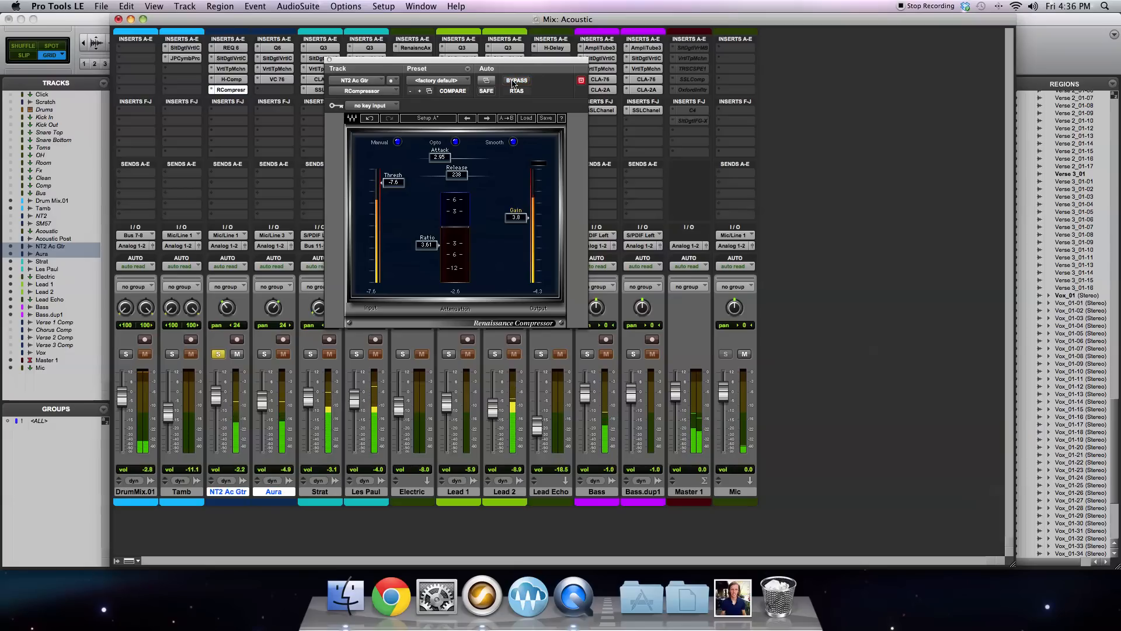
click(329, 60)
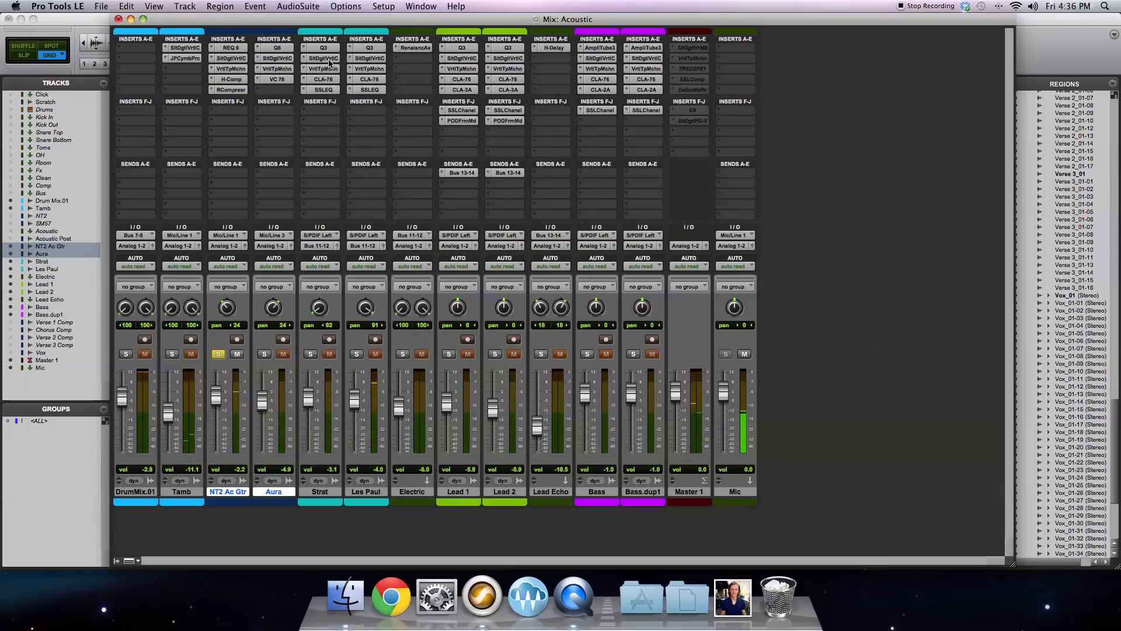
Step: Insert the VC 2A (mono) compressor directly after VC 76 on the Aura track
click(269, 90)
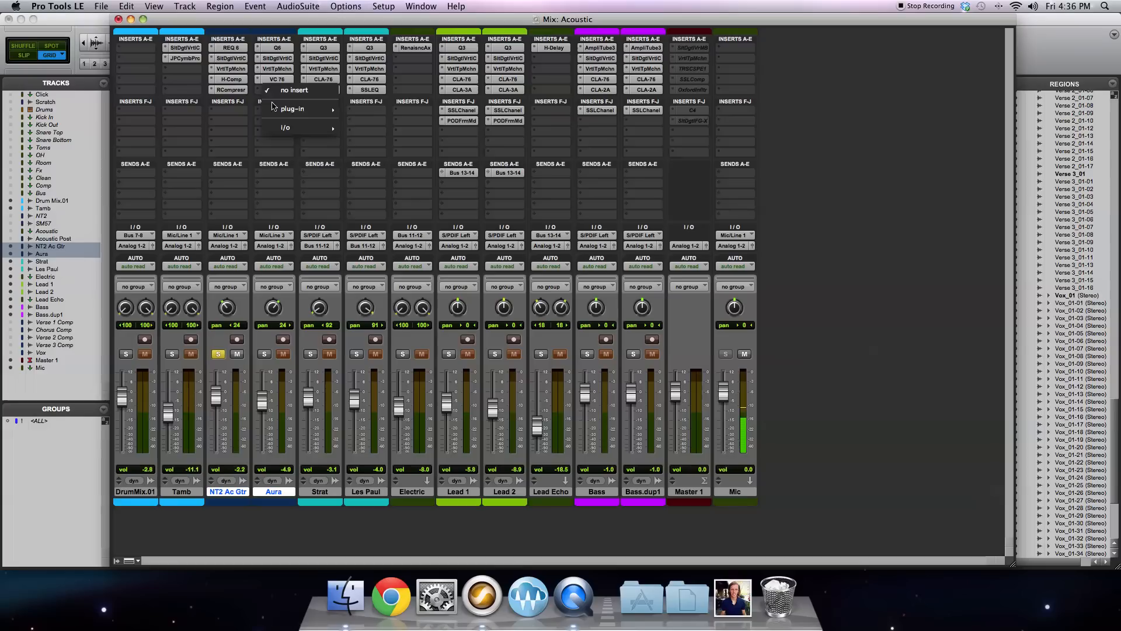
mouse_move(275, 109)
mouse_move(378, 121)
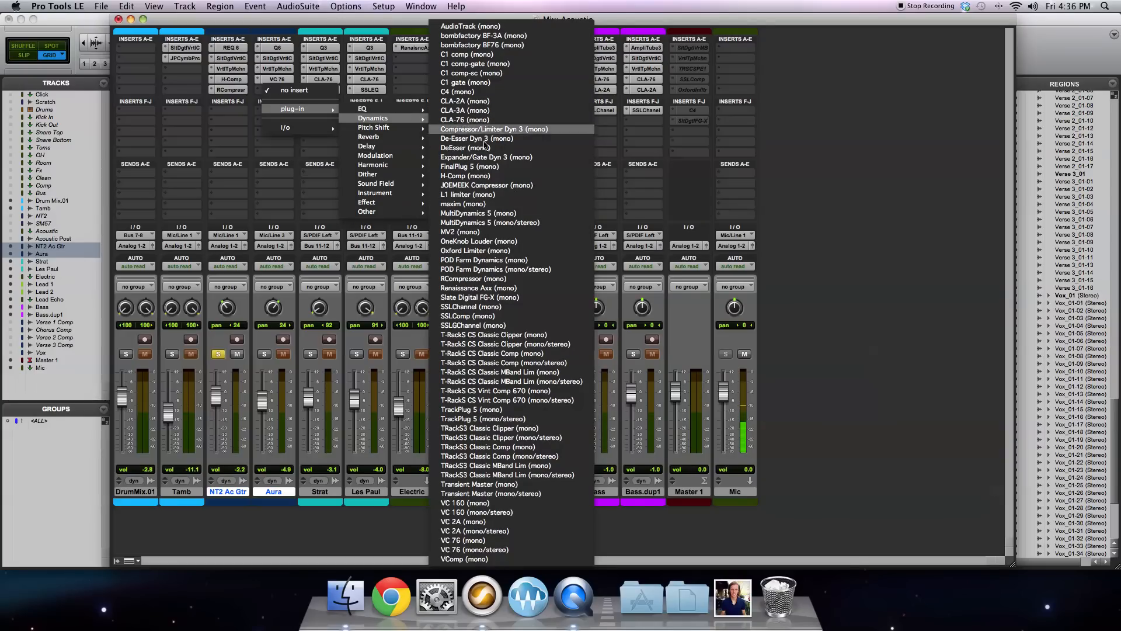
click(499, 524)
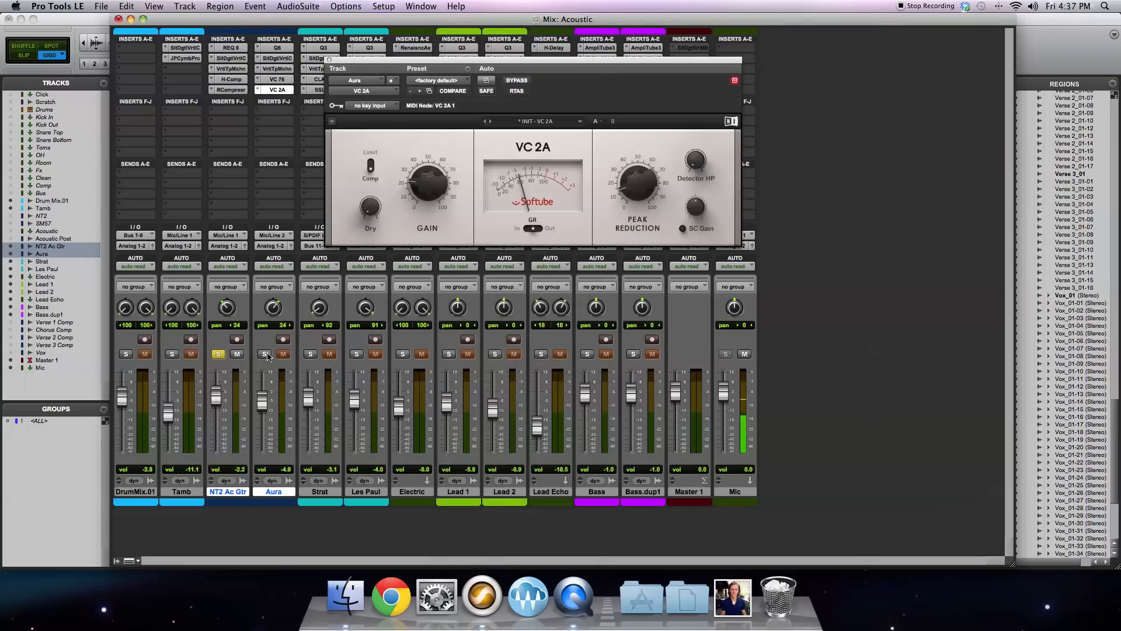
click(283, 80)
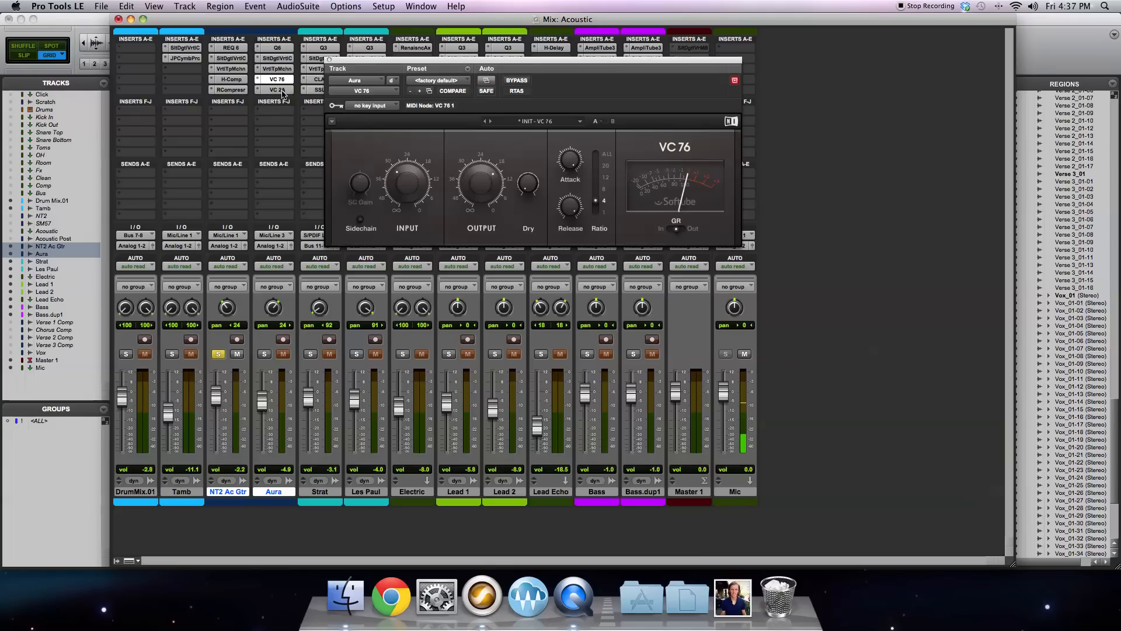
click(281, 90)
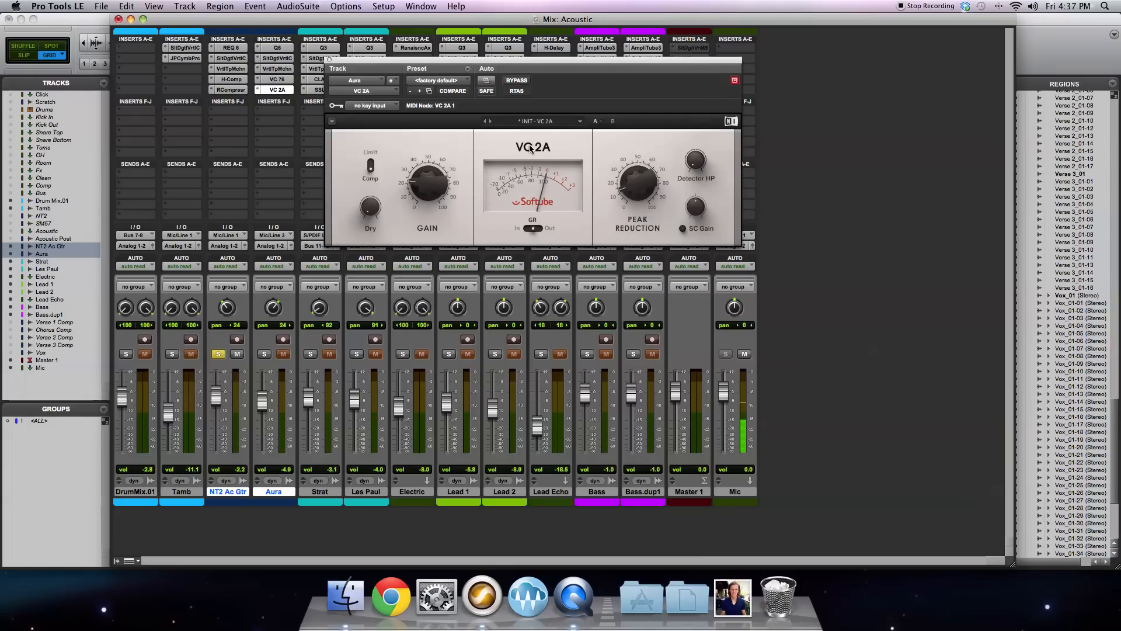
Step: Solo Aura instead of NT2 Ac Gtr and review its VC 76 before returning to the VC 2A
click(264, 354)
click(218, 354)
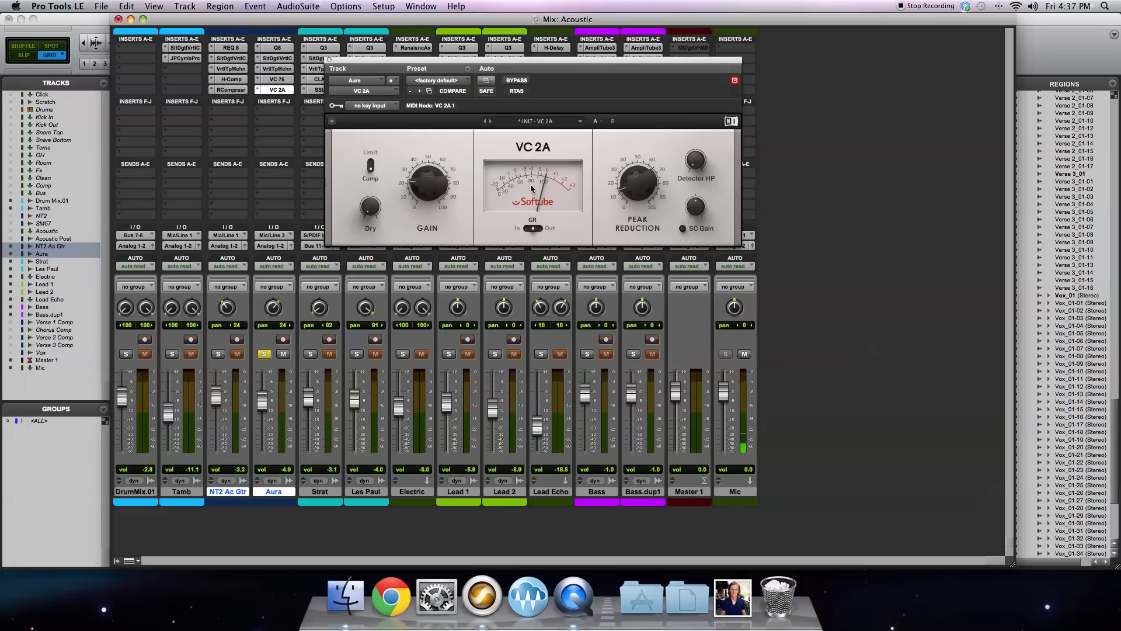
click(284, 82)
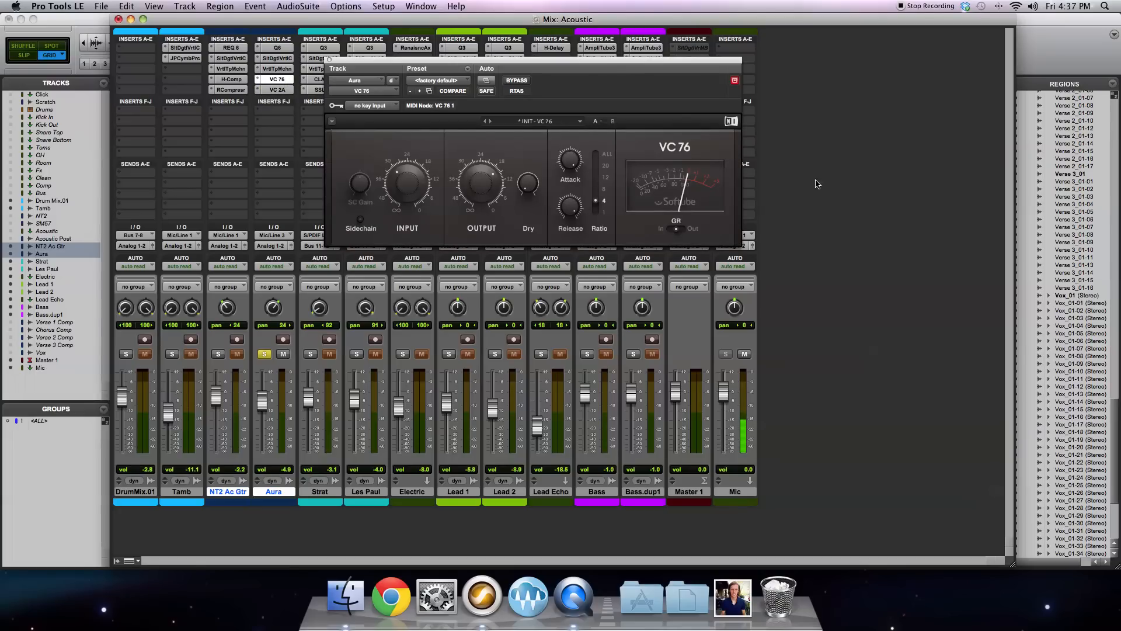
click(274, 89)
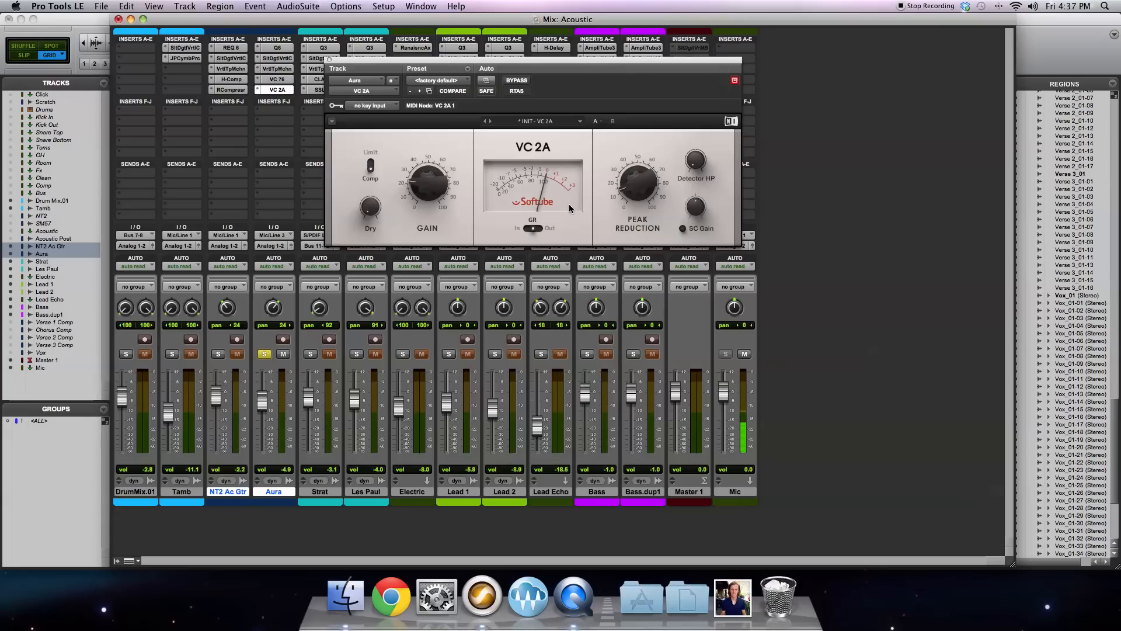
Step: During playback, raise the VC 2A's peak reduction to about 47% and increase its gain, comparing the result with the effect bypassed
mouse_move(637, 198)
mouse_move(630, 177)
mouse_down()
mouse_move(627, 210)
mouse_move(633, 191)
mouse_up()
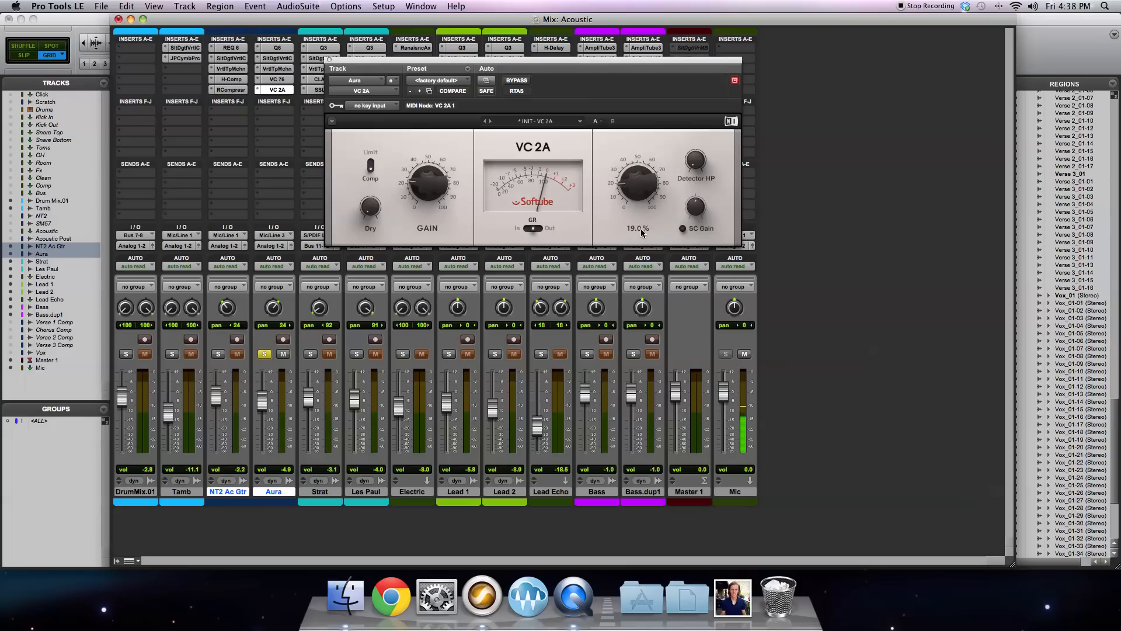
mouse_move(418, 169)
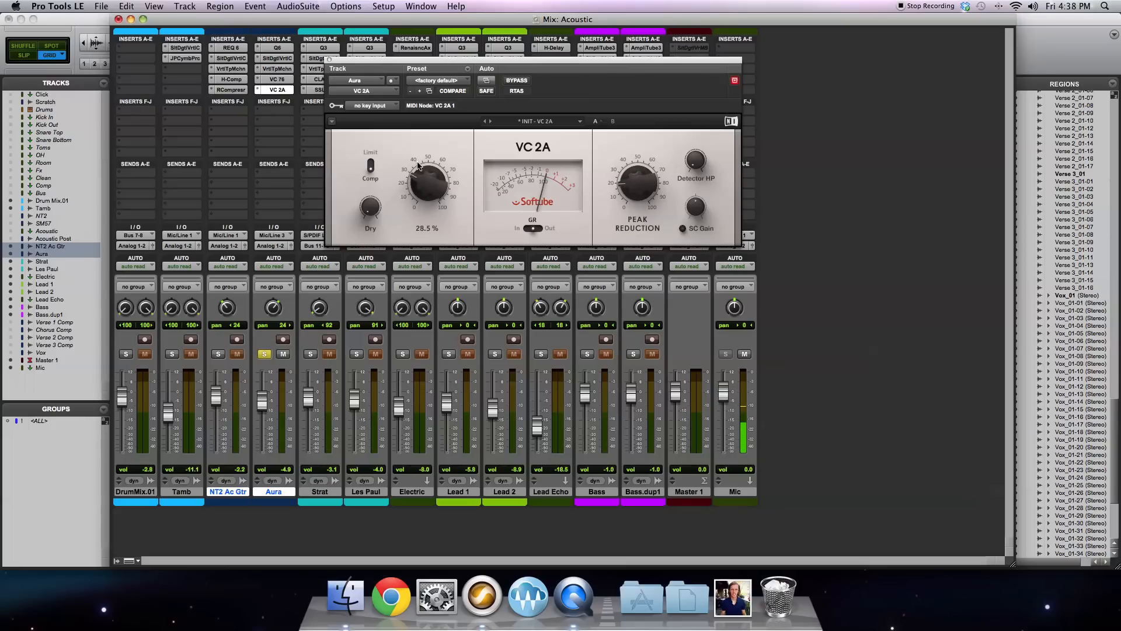
mouse_move(373, 210)
mouse_move(693, 159)
key(space)
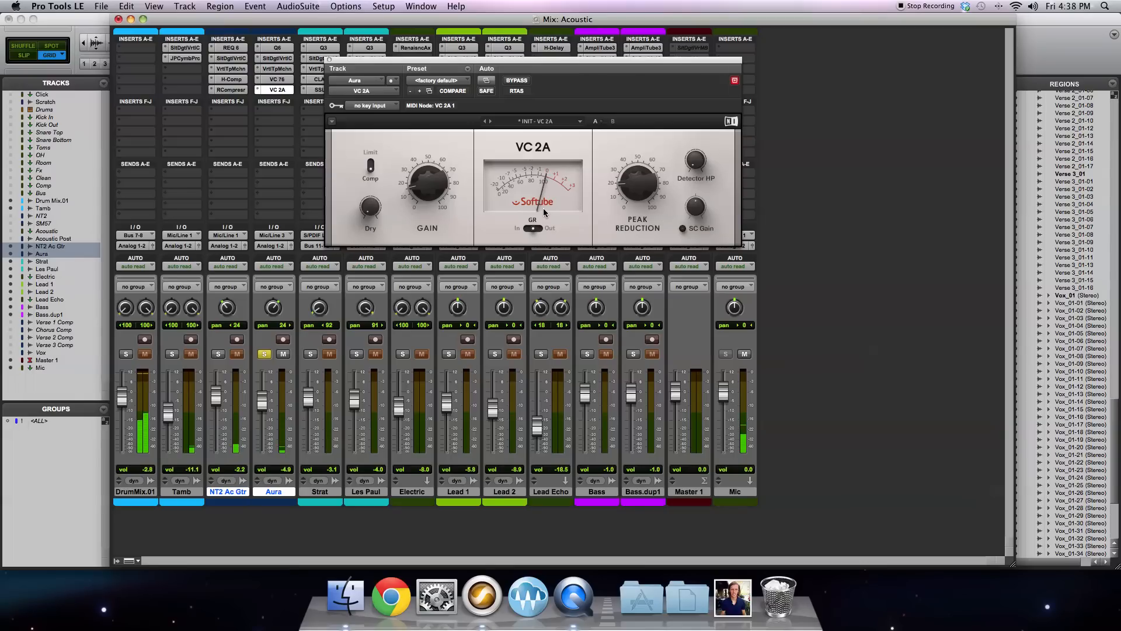
mouse_move(628, 186)
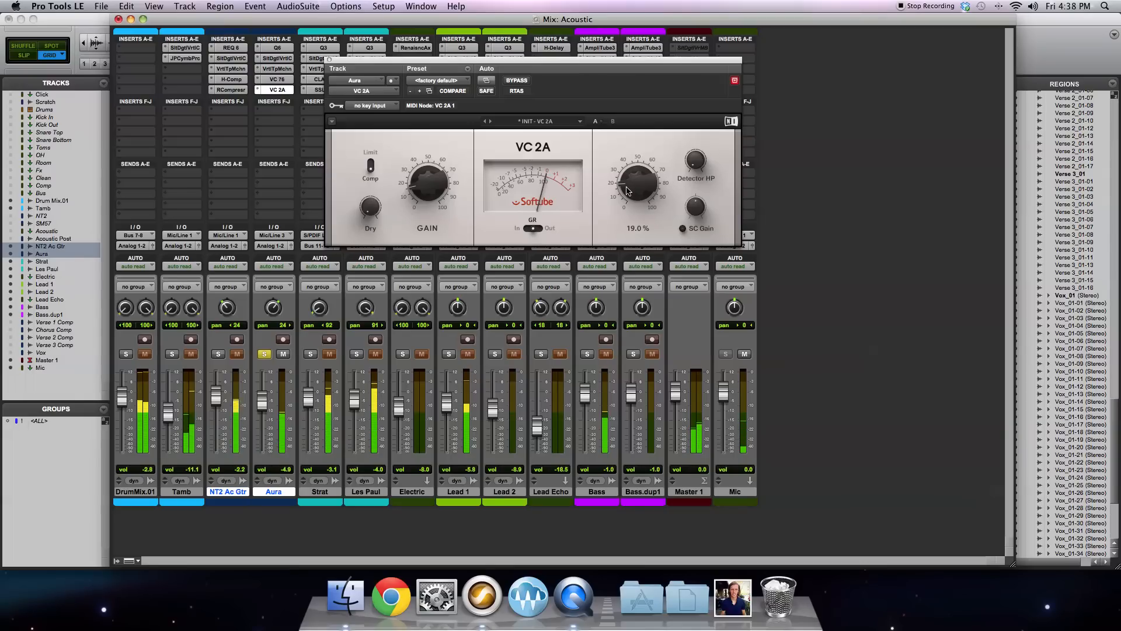
drag(626, 171, 622, 121)
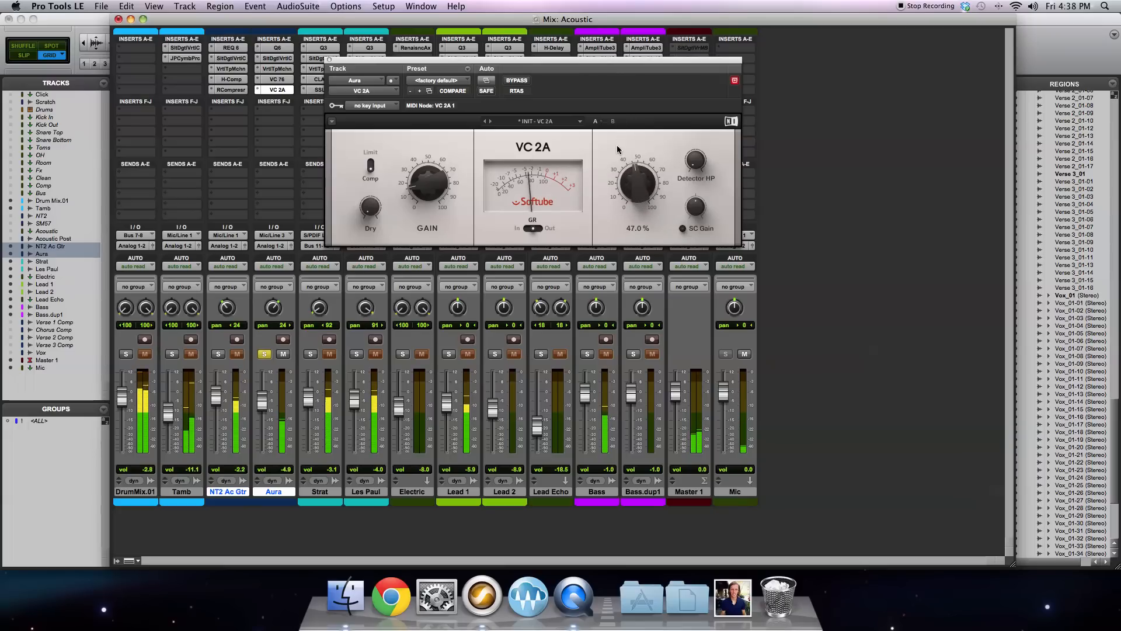
mouse_move(435, 190)
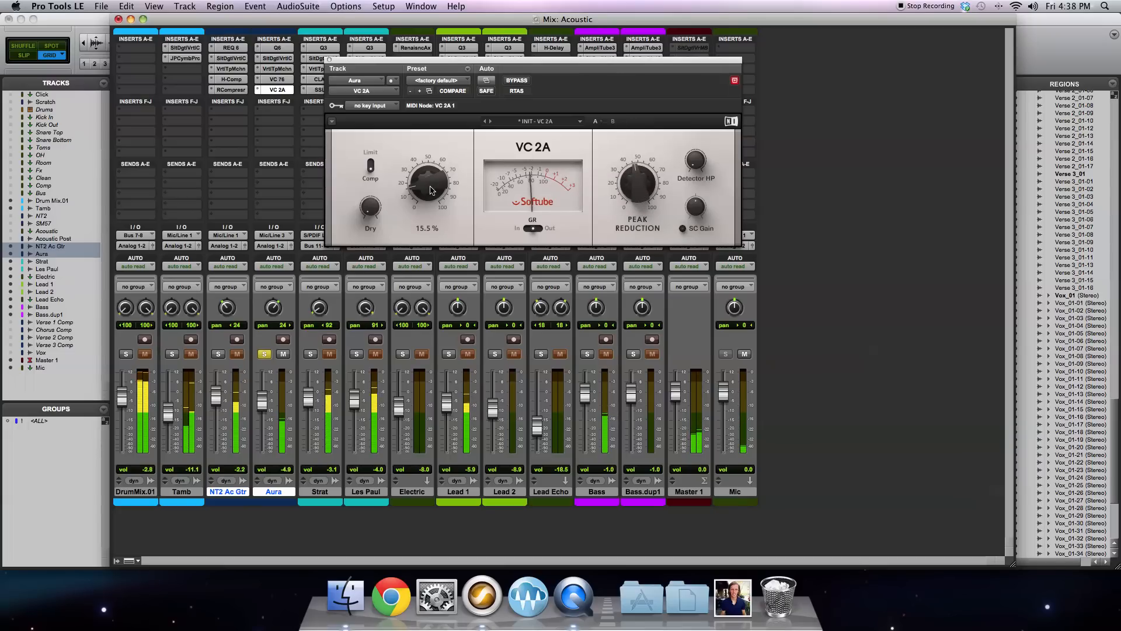
drag(429, 179, 423, 167)
click(516, 80)
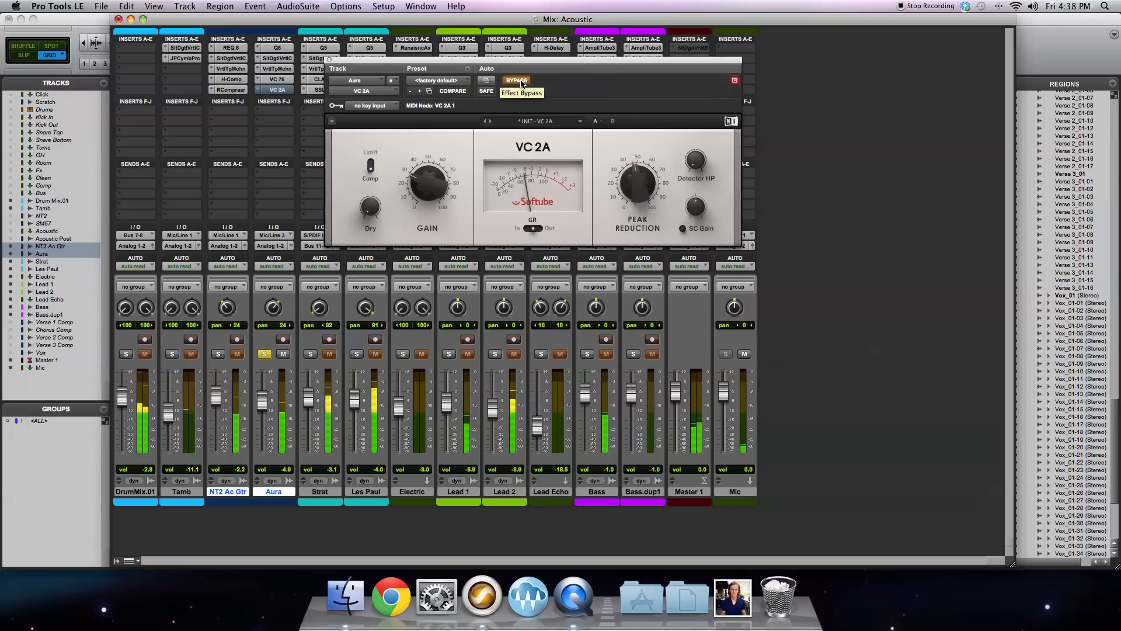
click(517, 80)
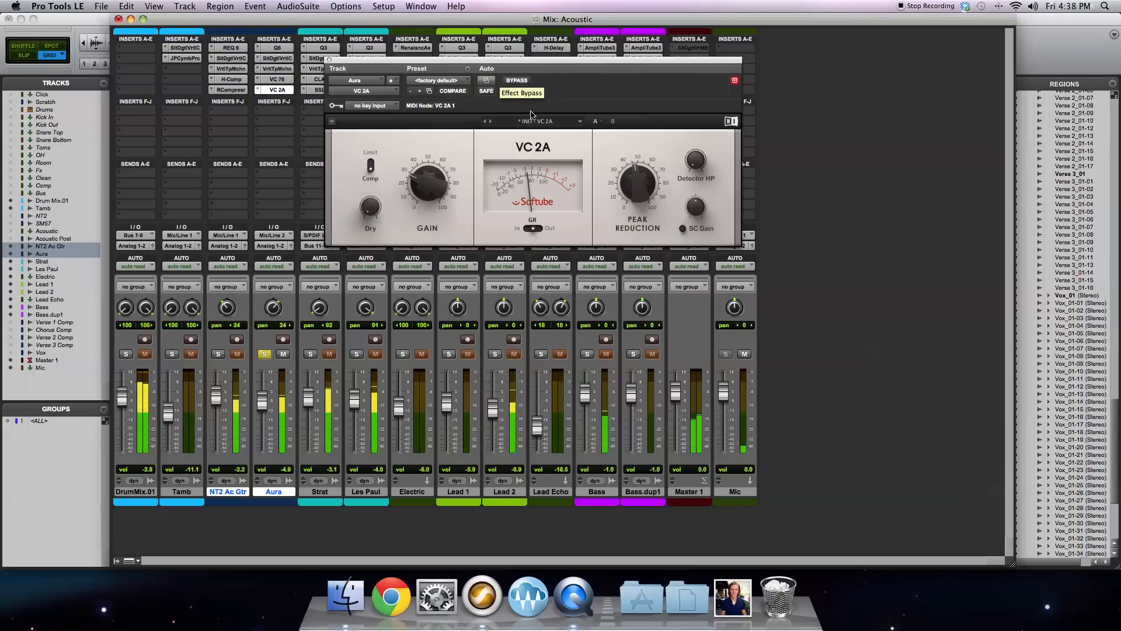
Step: Fine-tune the VC 2A's peak reduction, set its gain to about 26.5%, compare against bypass, and close its window
mouse_move(631, 192)
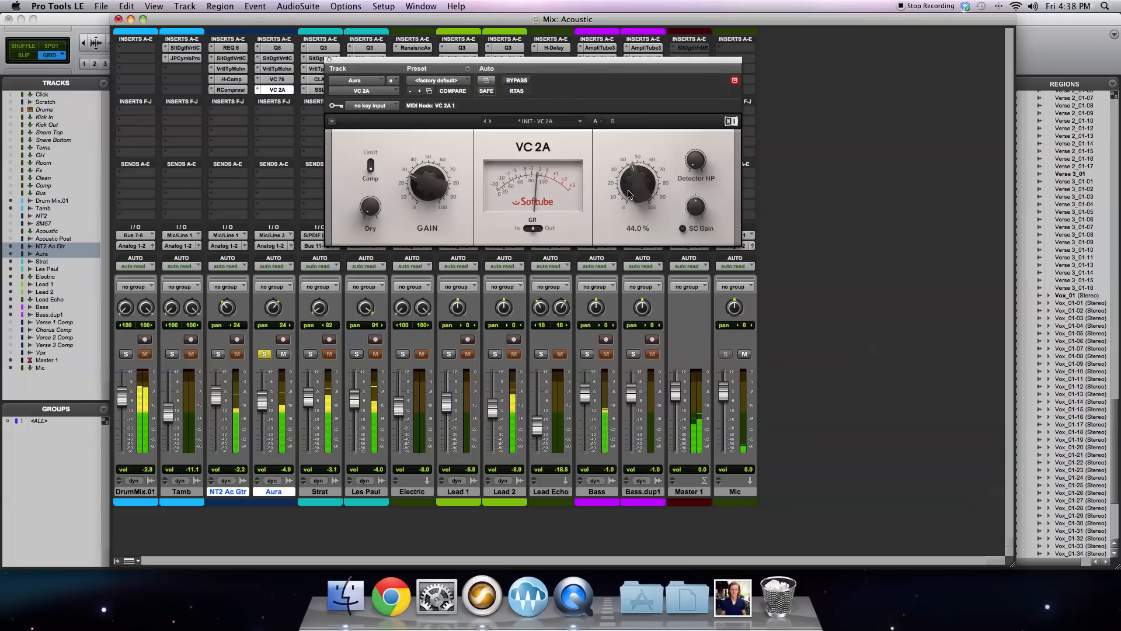
drag(631, 193, 631, 190)
mouse_move(442, 202)
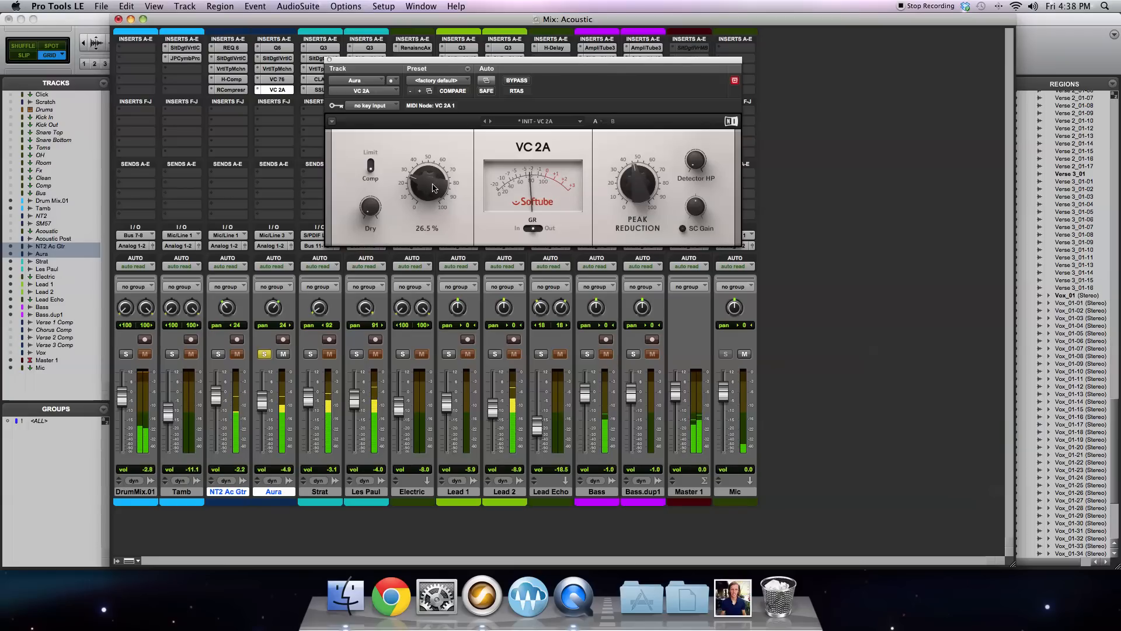
drag(442, 202, 442, 205)
click(514, 81)
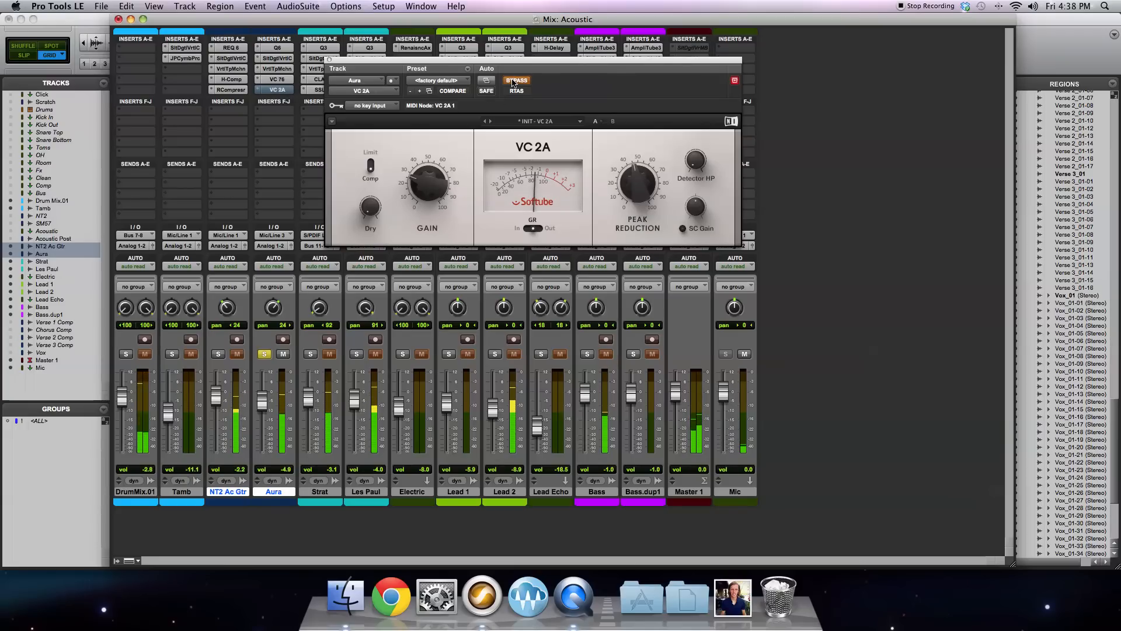
click(513, 82)
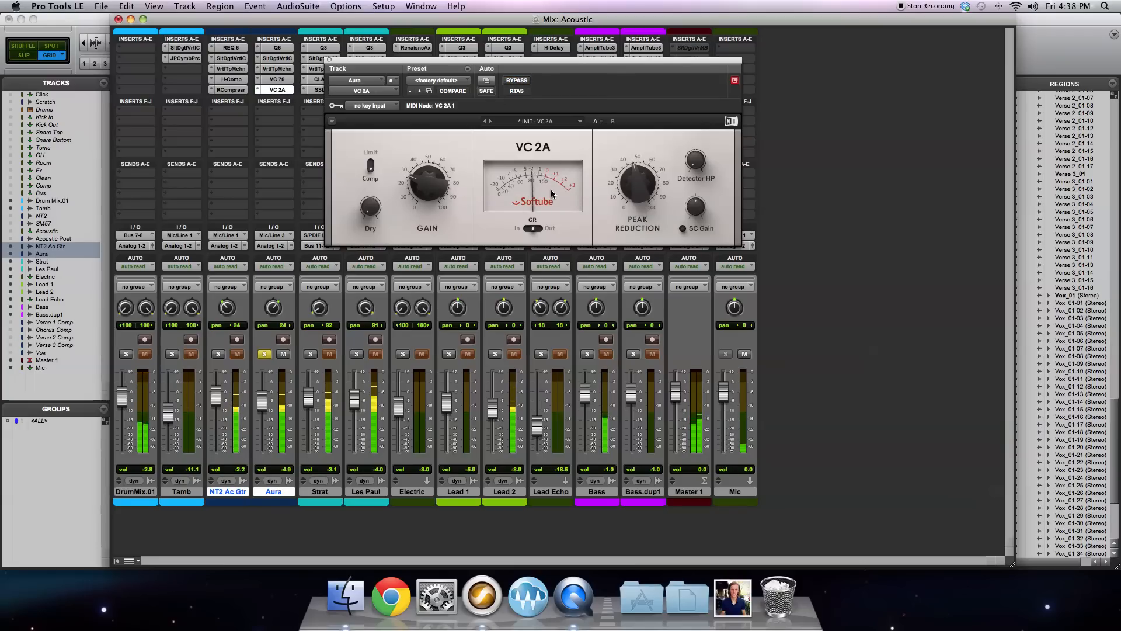
click(331, 60)
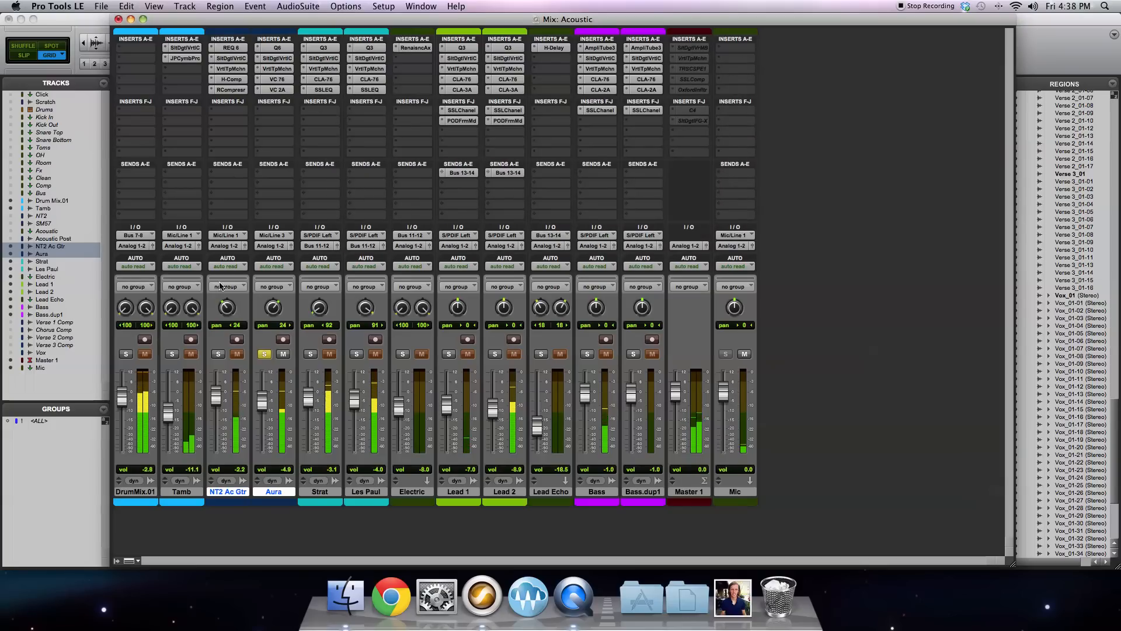
Step: Solo NT2 Ac Gtr together with Aura and check the Slate Virtual Channel settings on NT2 Ac Gtr
click(219, 355)
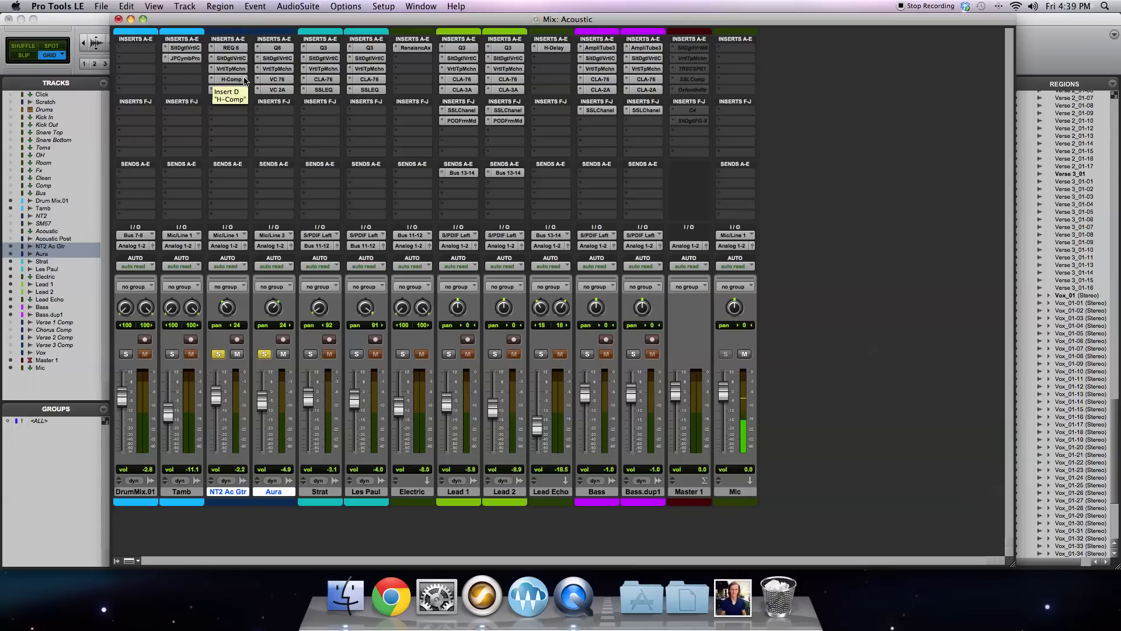
click(219, 114)
mouse_move(246, 135)
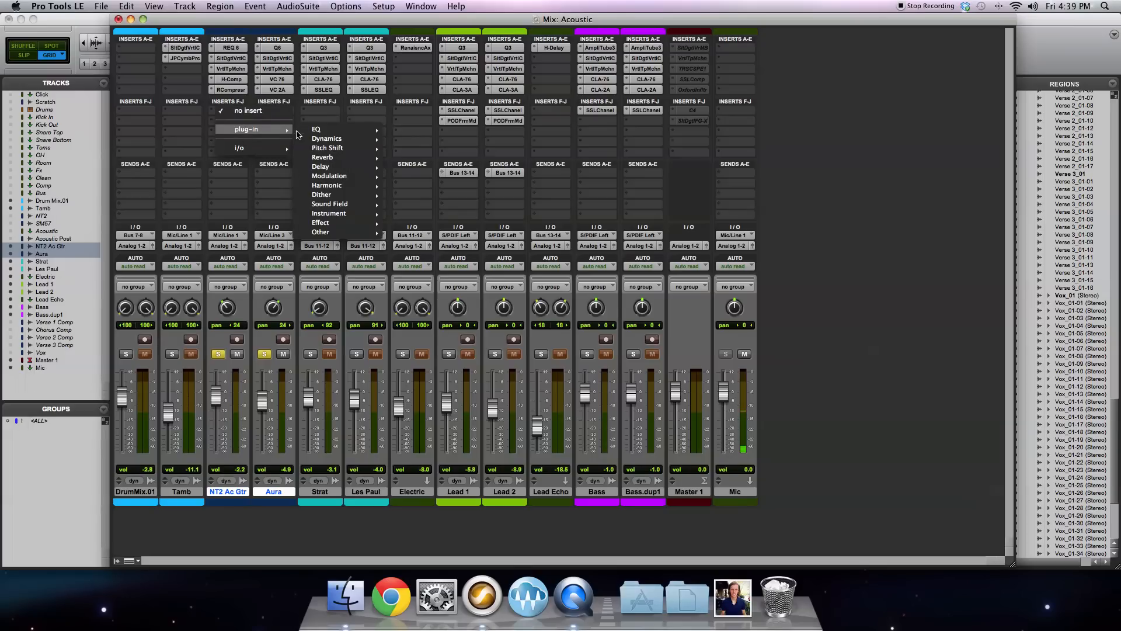
mouse_move(298, 135)
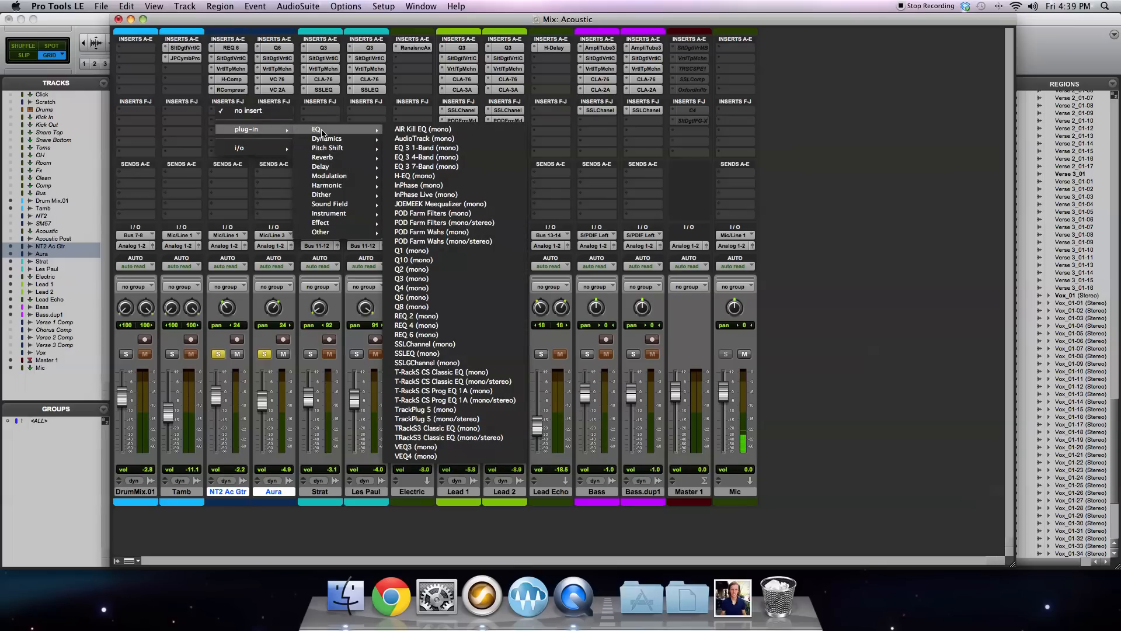
key(Escape)
click(236, 59)
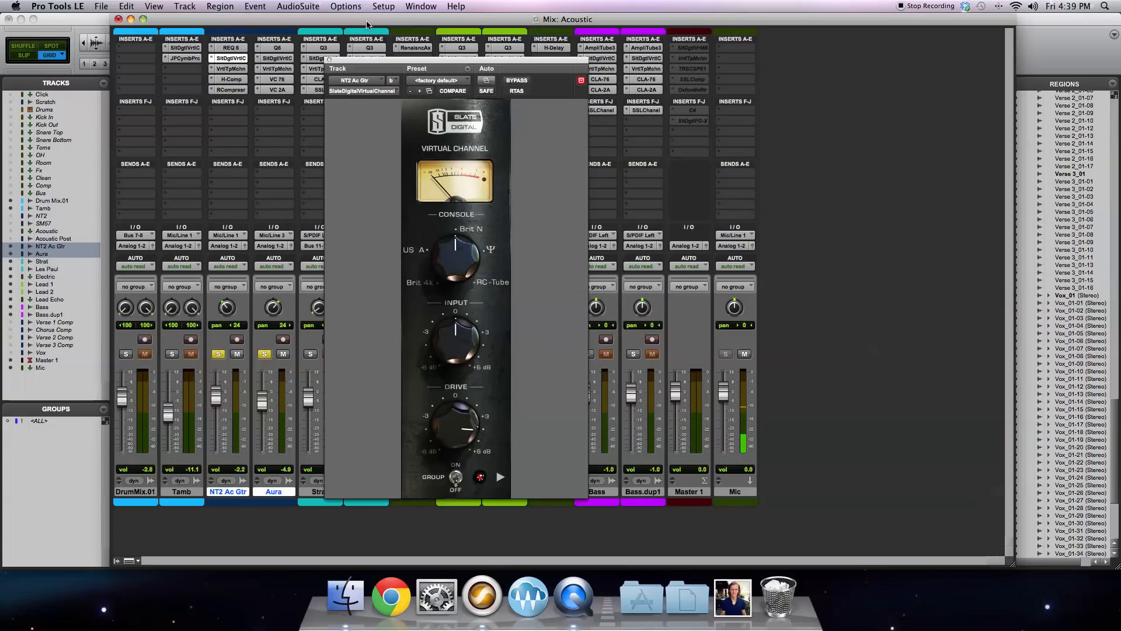
click(328, 59)
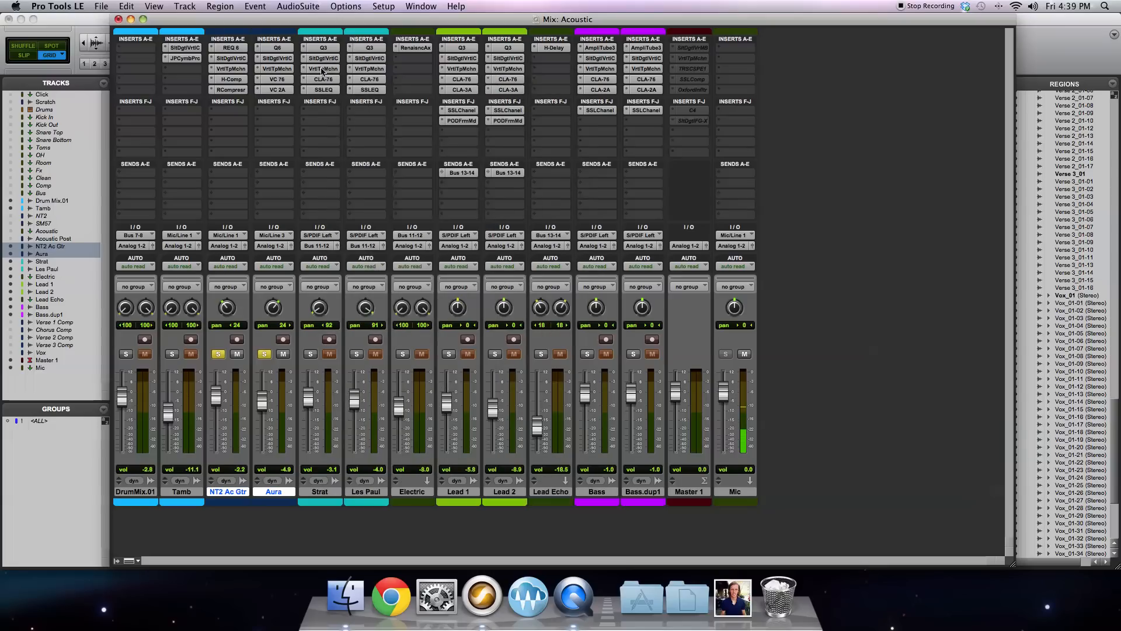
Step: Insert the VEQ4 (mono) equalizer in the first free F-J slot of NT2 Ac Gtr and shift its window off the inserts
click(212, 110)
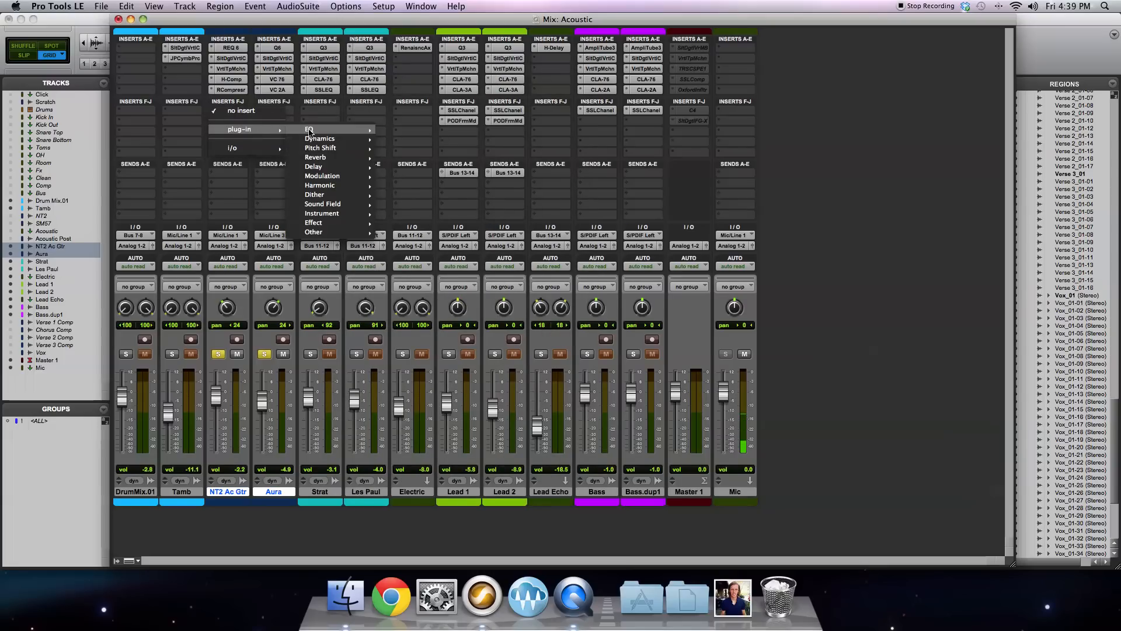
mouse_move(303, 131)
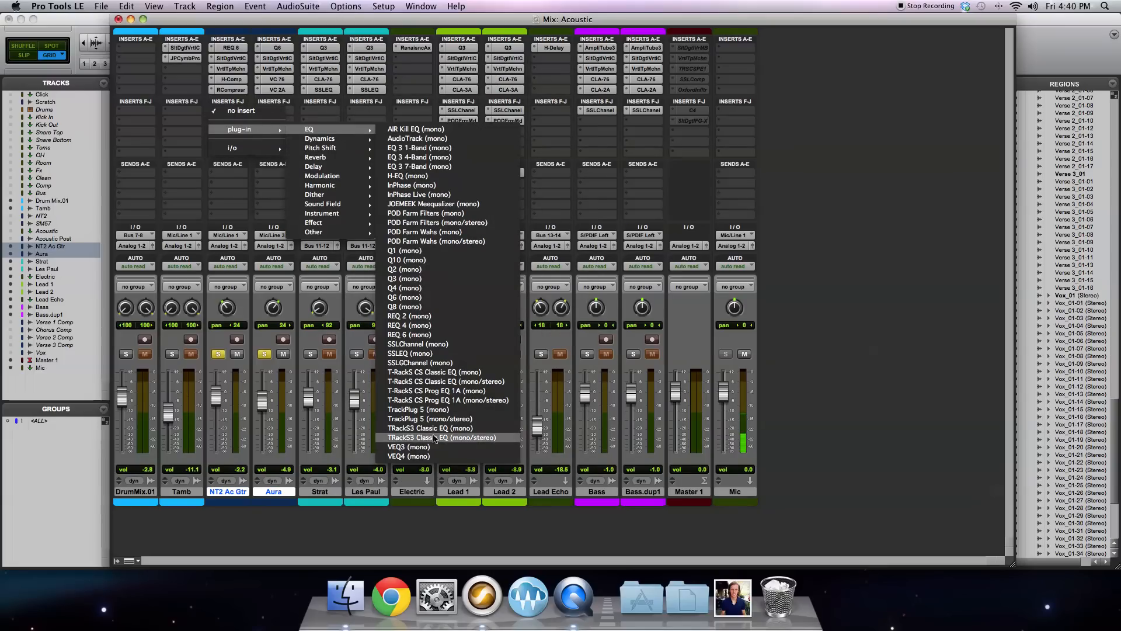
click(409, 457)
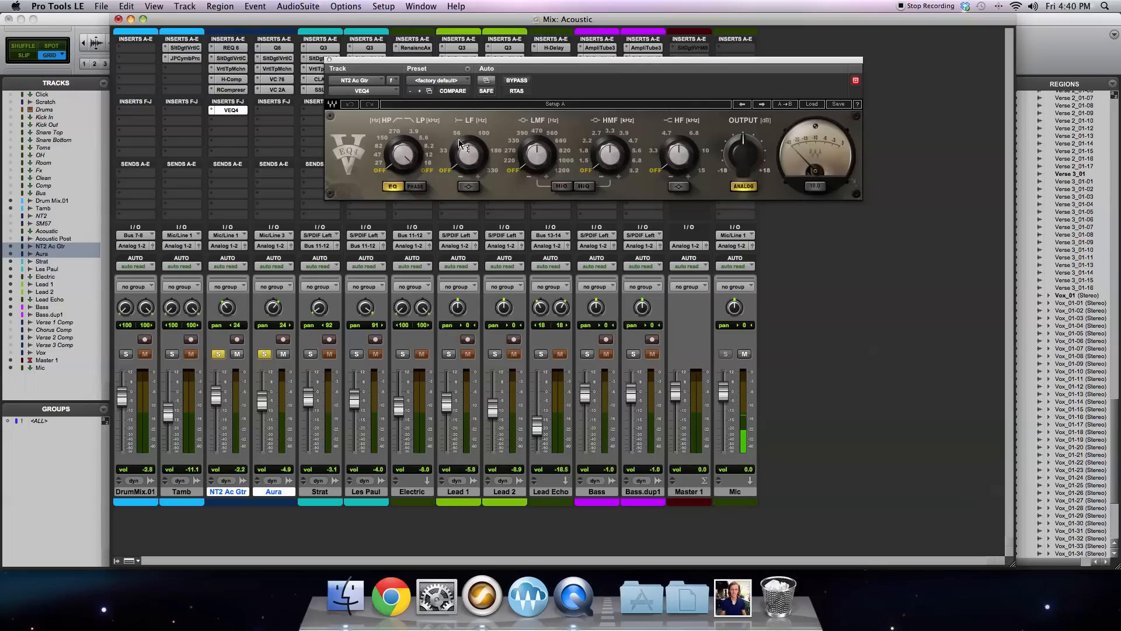
drag(532, 61, 451, 121)
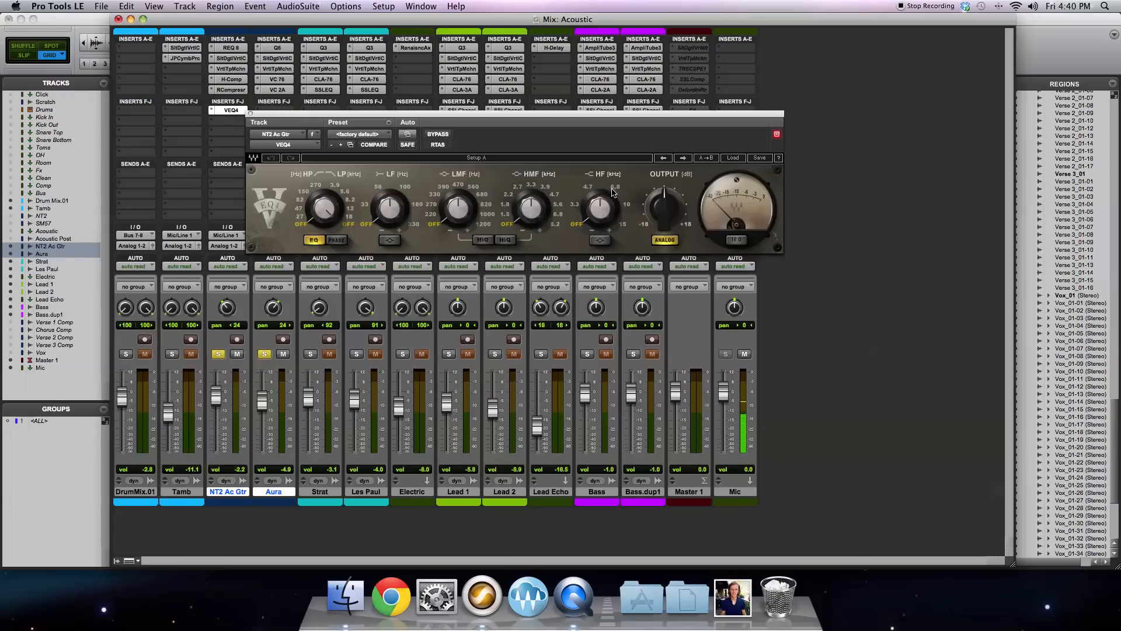
Step: Set the VEQ4's high-pass filter to 82 Hz, unsolo Aura, and slightly boost the LF band at 330 Hz during playback
click(300, 203)
mouse_move(390, 208)
click(265, 355)
mouse_move(393, 215)
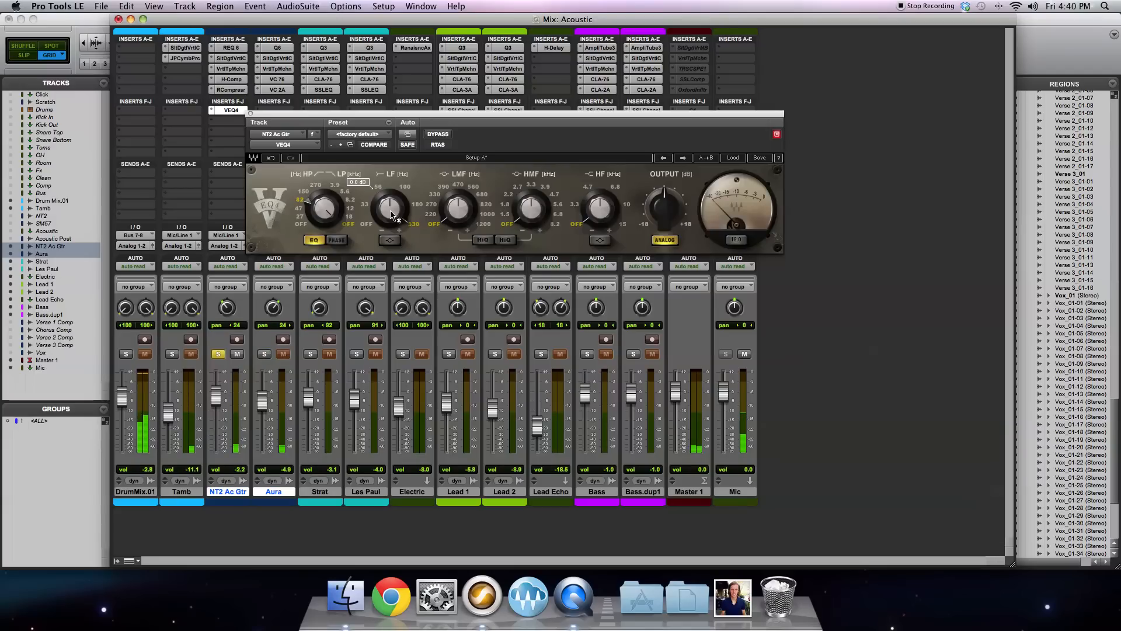
drag(391, 215, 390, 215)
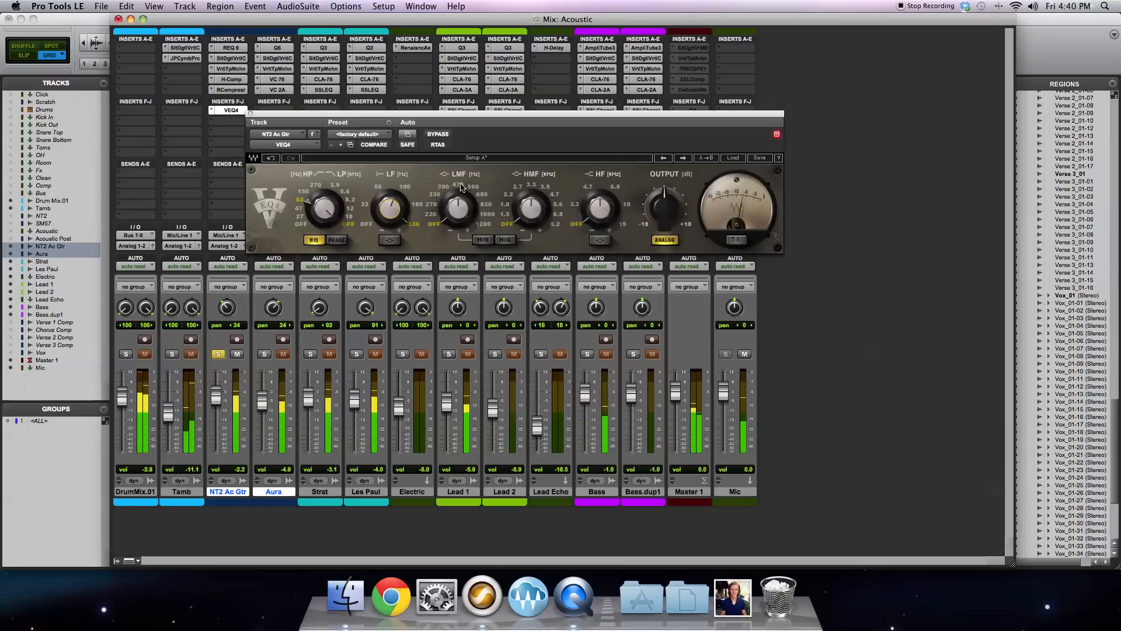
Step: Sweep the VEQ4's LMF band to 820 Hz, enable its Hi-Q, and cut its gain slightly
drag(457, 209, 436, 186)
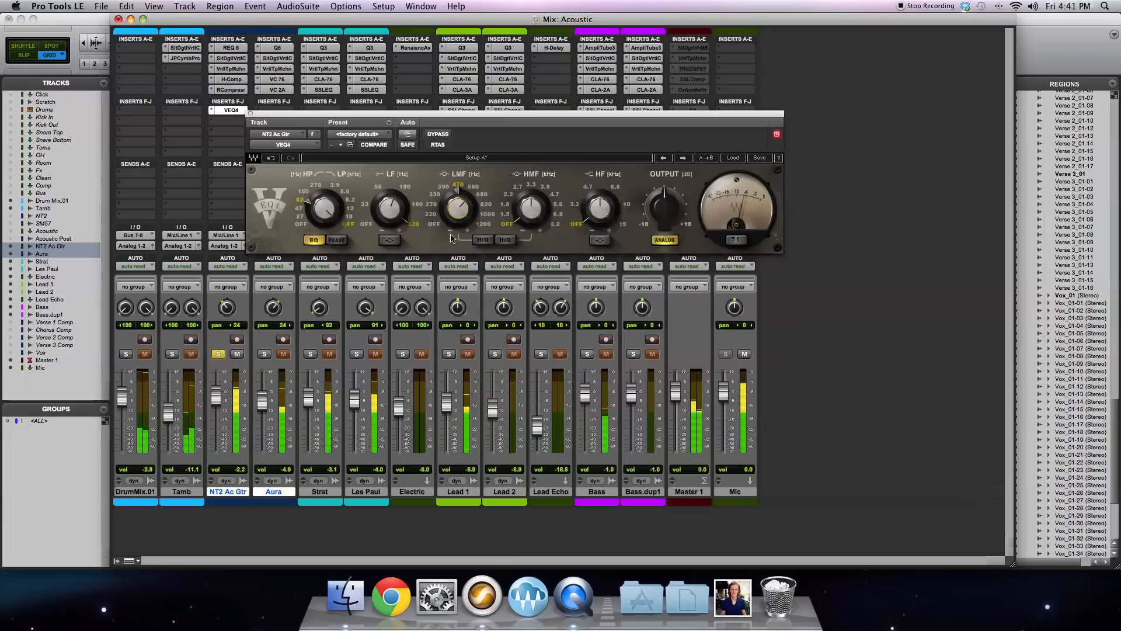
click(476, 190)
click(482, 195)
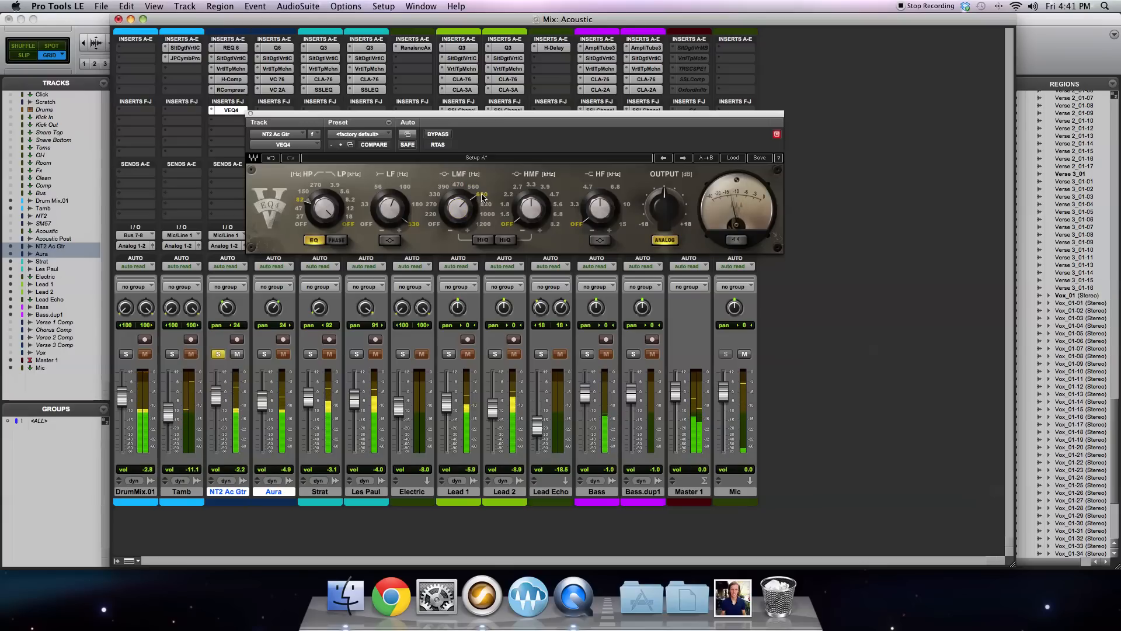
click(485, 208)
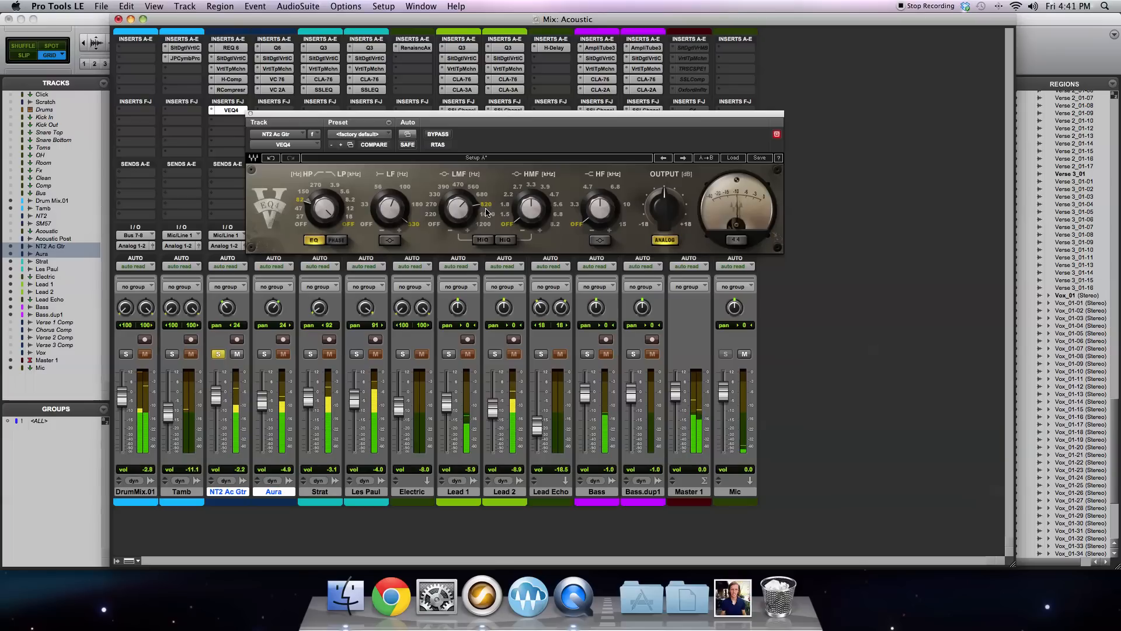
click(482, 240)
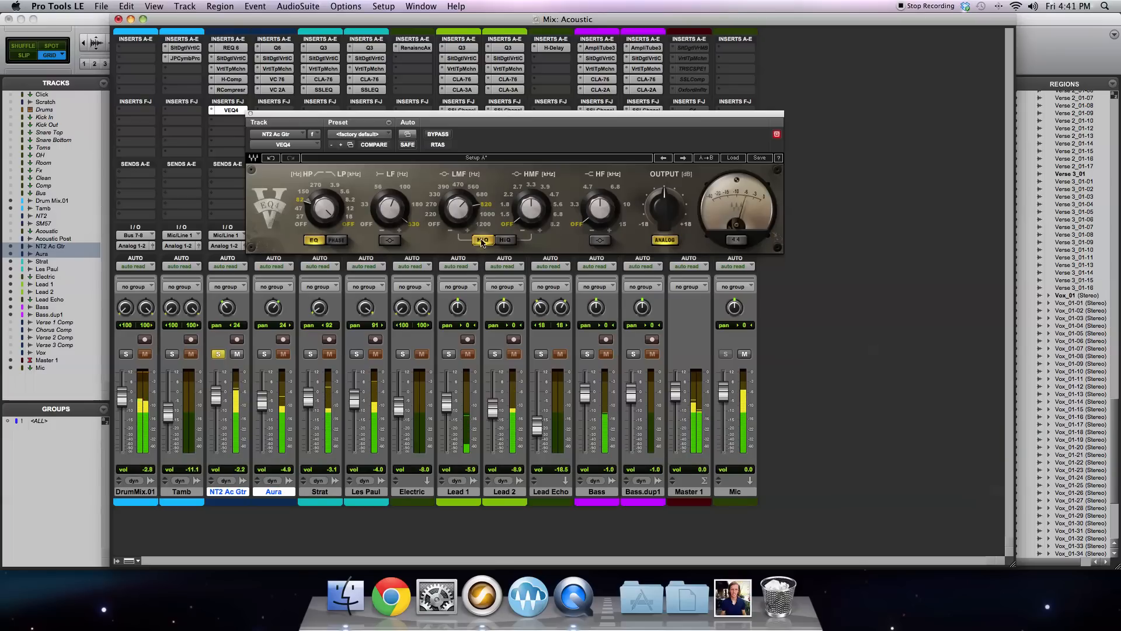
mouse_move(455, 214)
mouse_down()
mouse_move(436, 186)
mouse_move(456, 208)
mouse_up()
Step: Boost the VEQ4's HMF band by about 4 dB and try several frequencies, settling on 3.9 kHz
drag(530, 210, 526, 206)
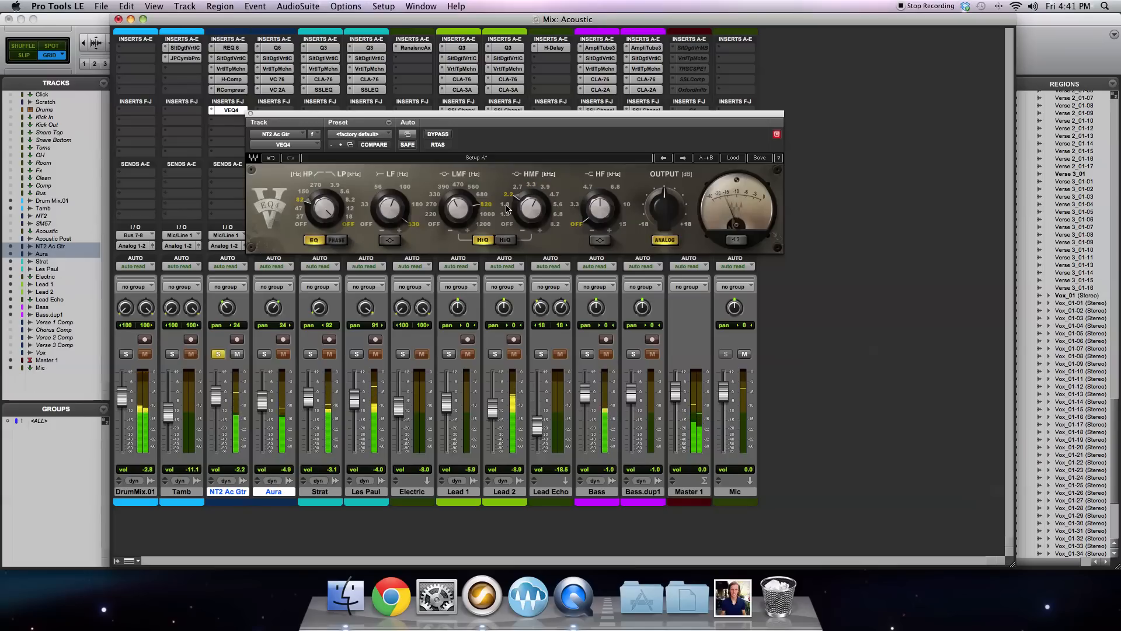
drag(524, 210, 525, 204)
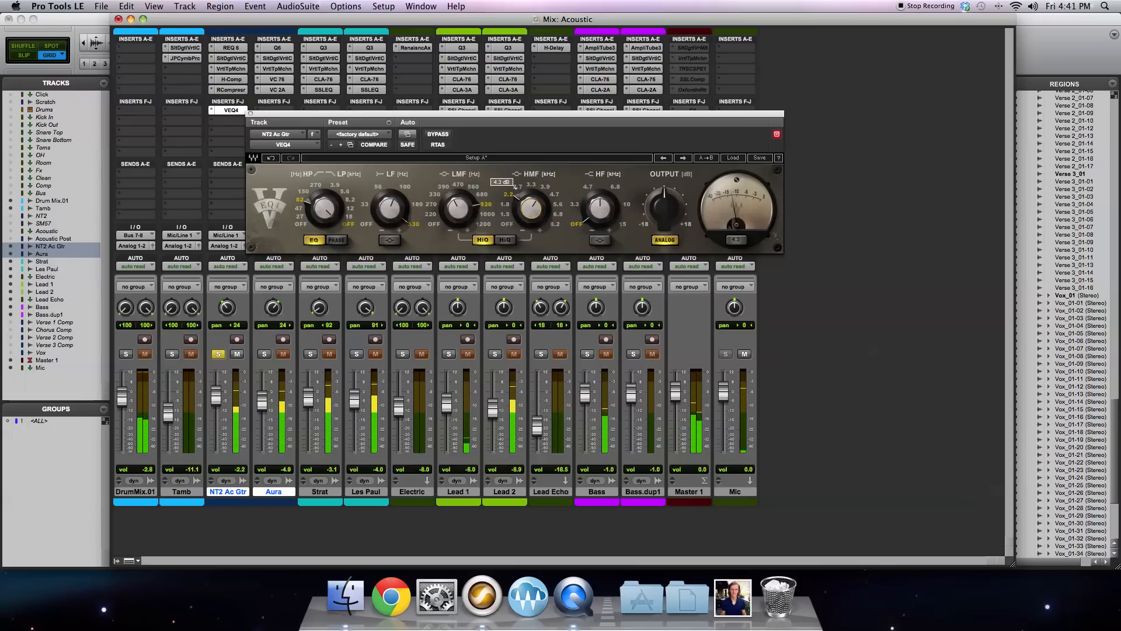
click(519, 186)
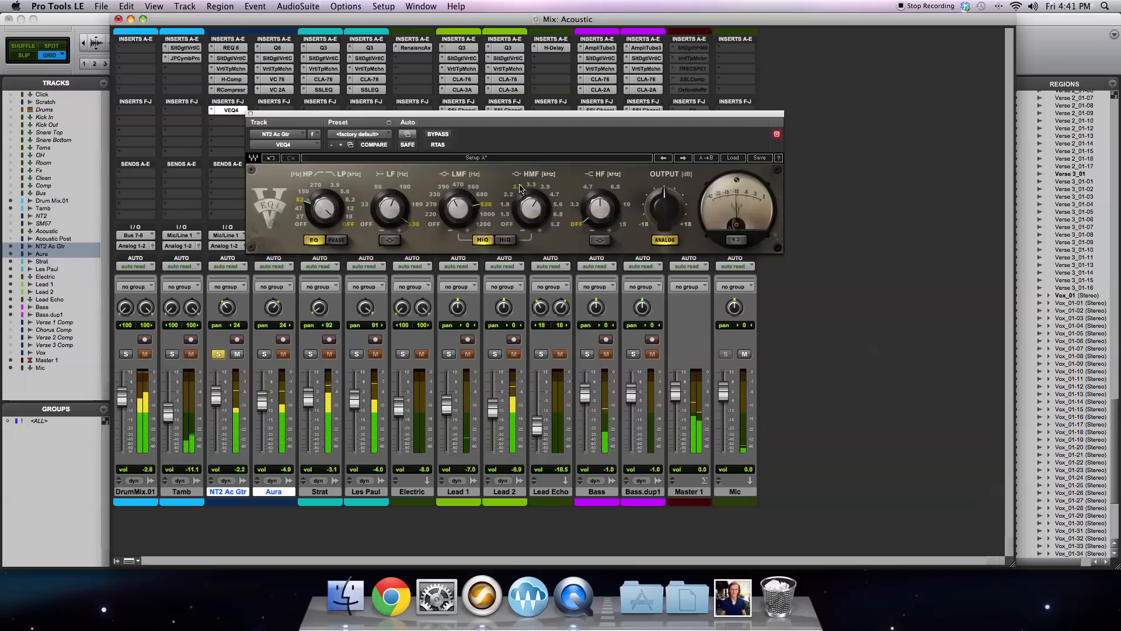
click(546, 187)
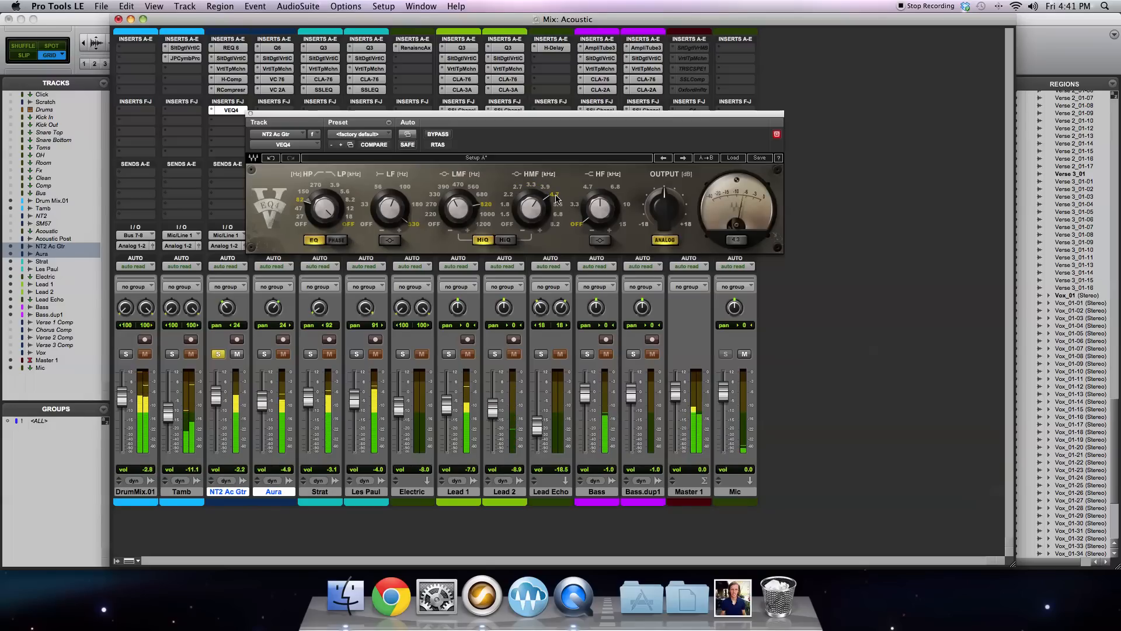
click(545, 186)
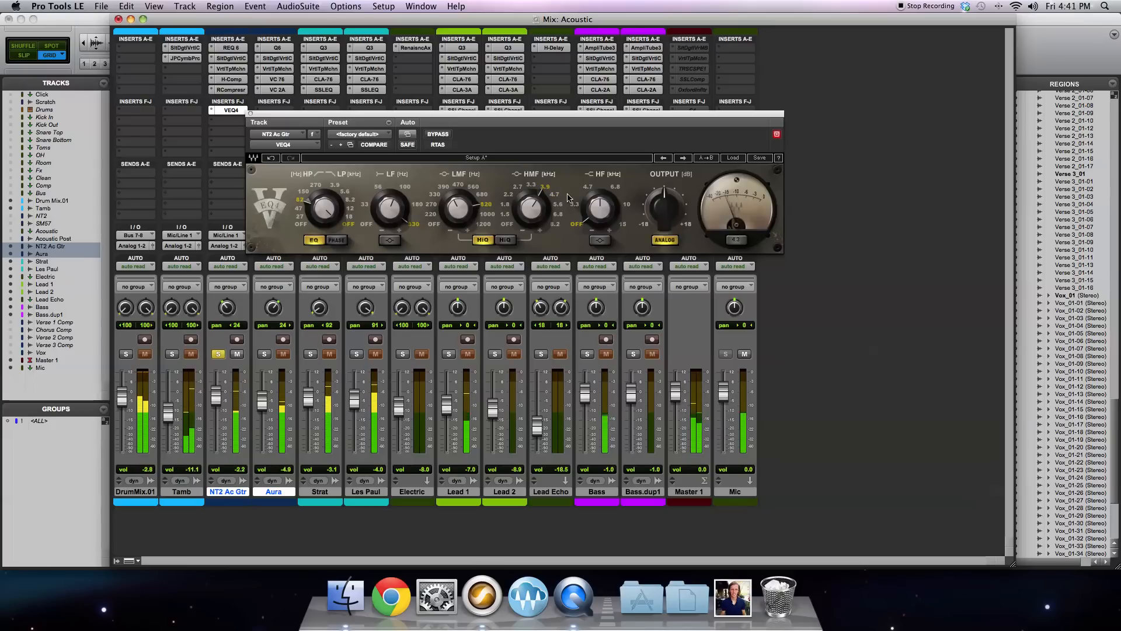
Step: Boost the VEQ4's HF band, comparing 10 kHz with 6.8 kHz, and settle on 6.8 kHz
click(598, 211)
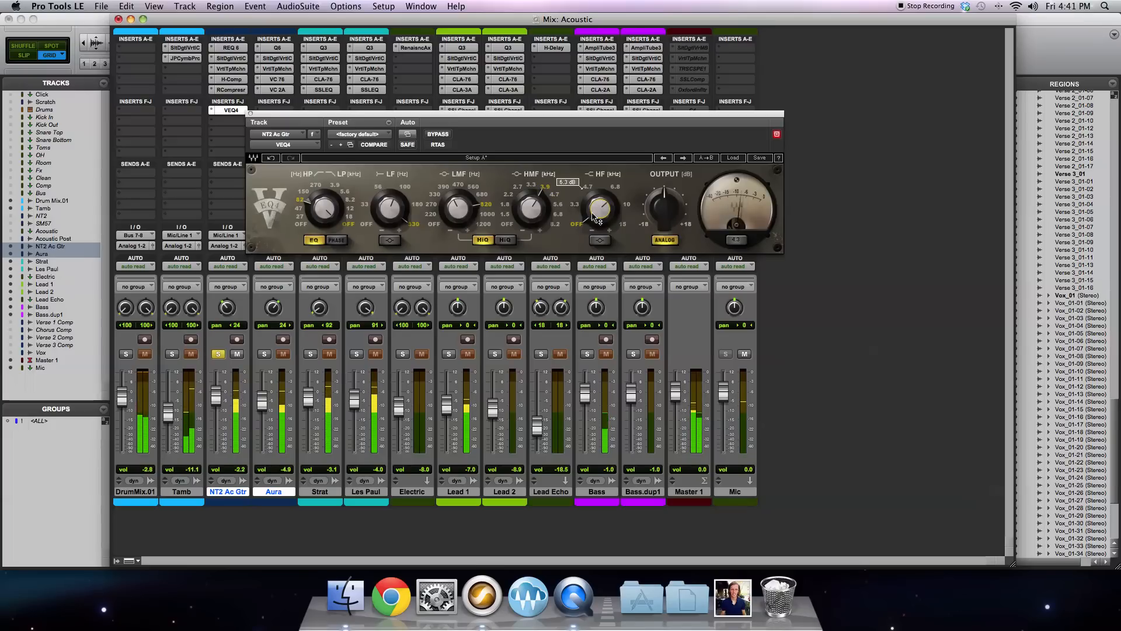
click(627, 205)
click(615, 187)
click(626, 205)
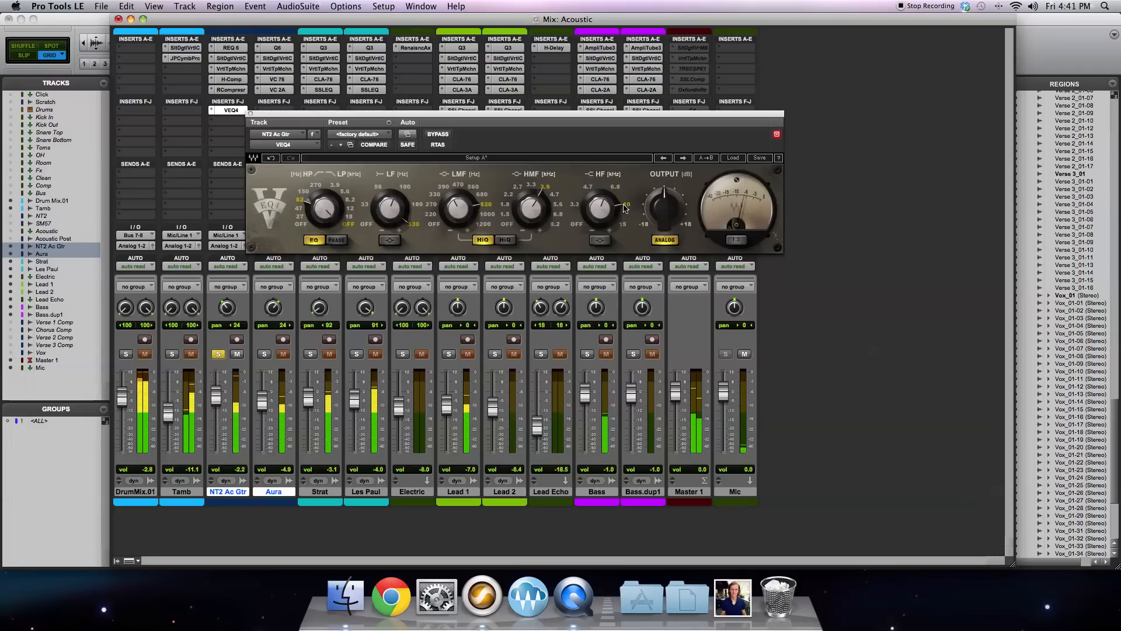
click(615, 186)
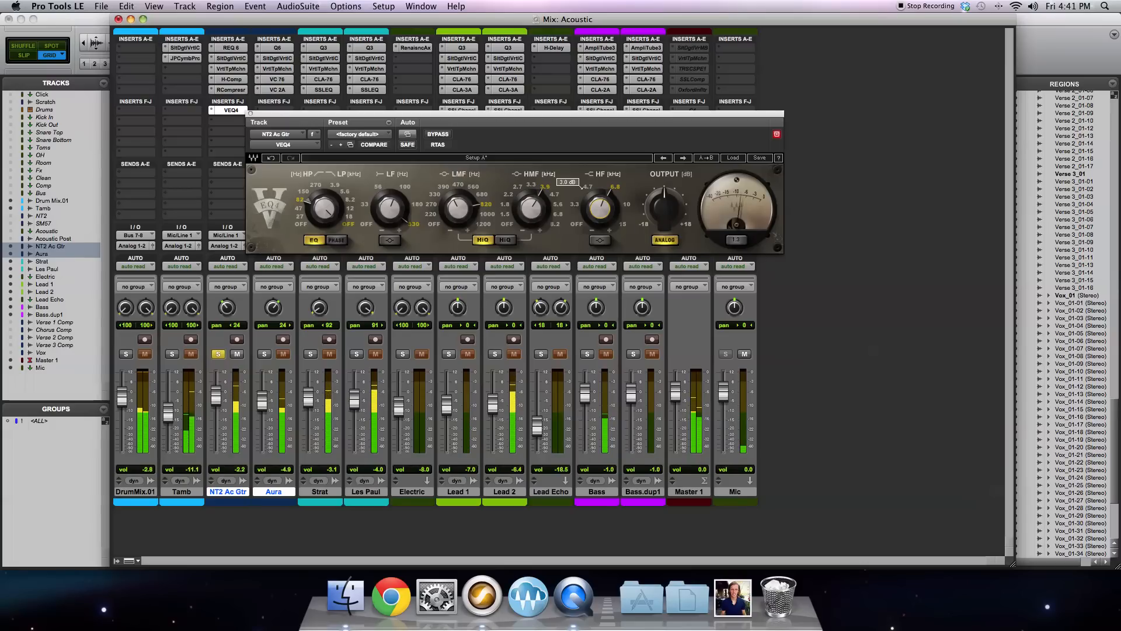
Step: Switch the VEQ4's HF band to a bell shape and readjust its gain
click(600, 241)
click(600, 241)
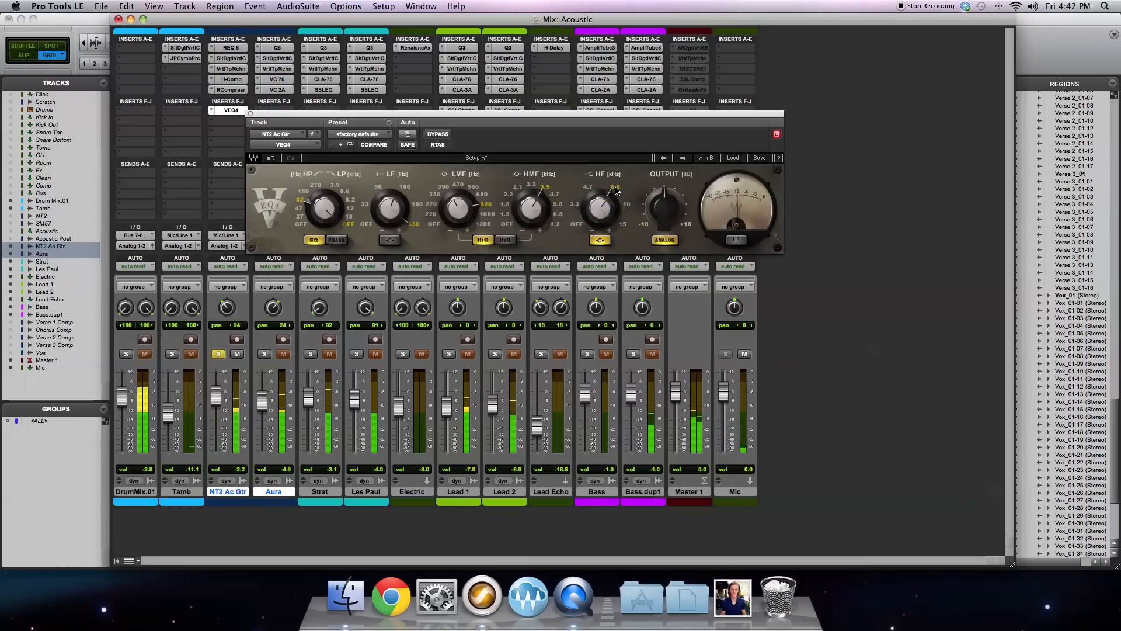
drag(605, 210, 602, 221)
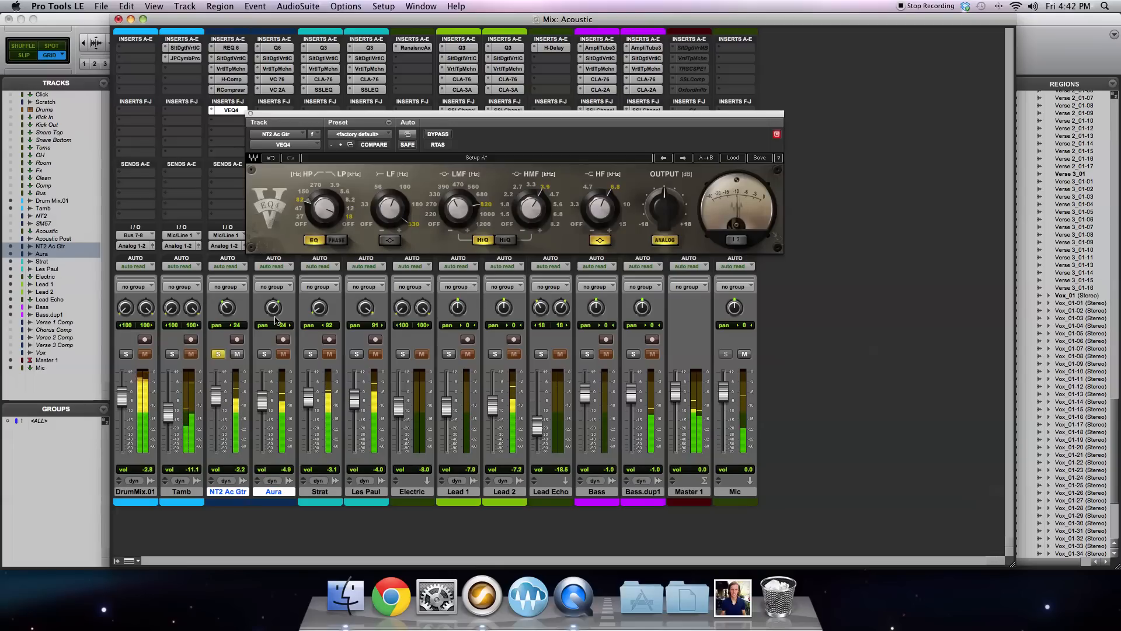
Step: Compare the VEQ4 with its bypassed sound, and compare the HF band's shelf and bell shapes, leaving bell engaged
click(445, 134)
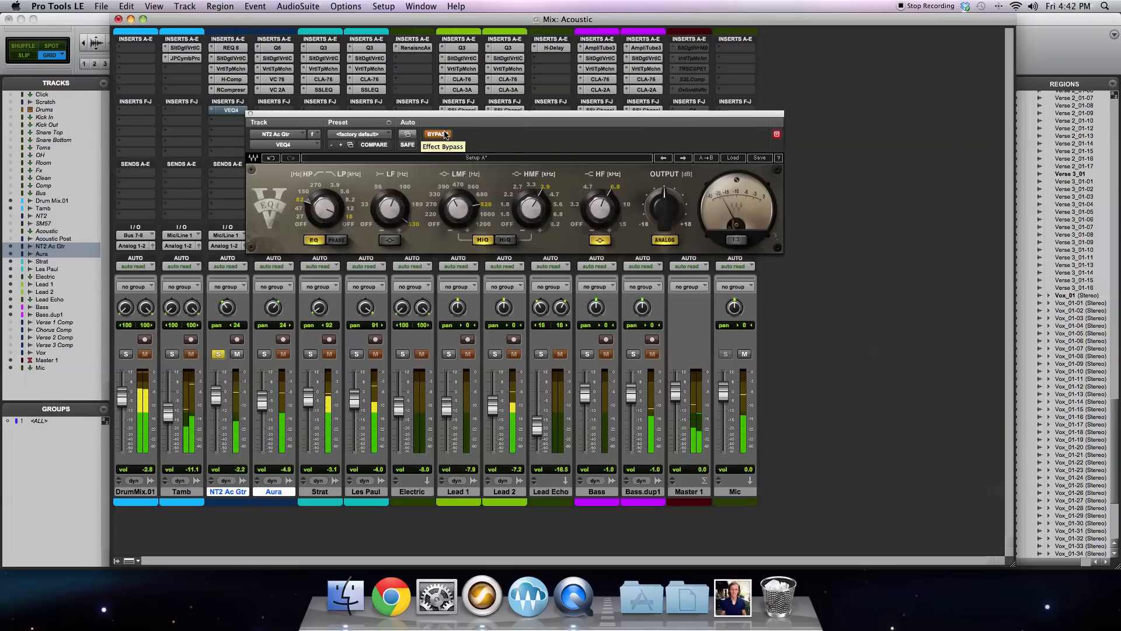
click(445, 135)
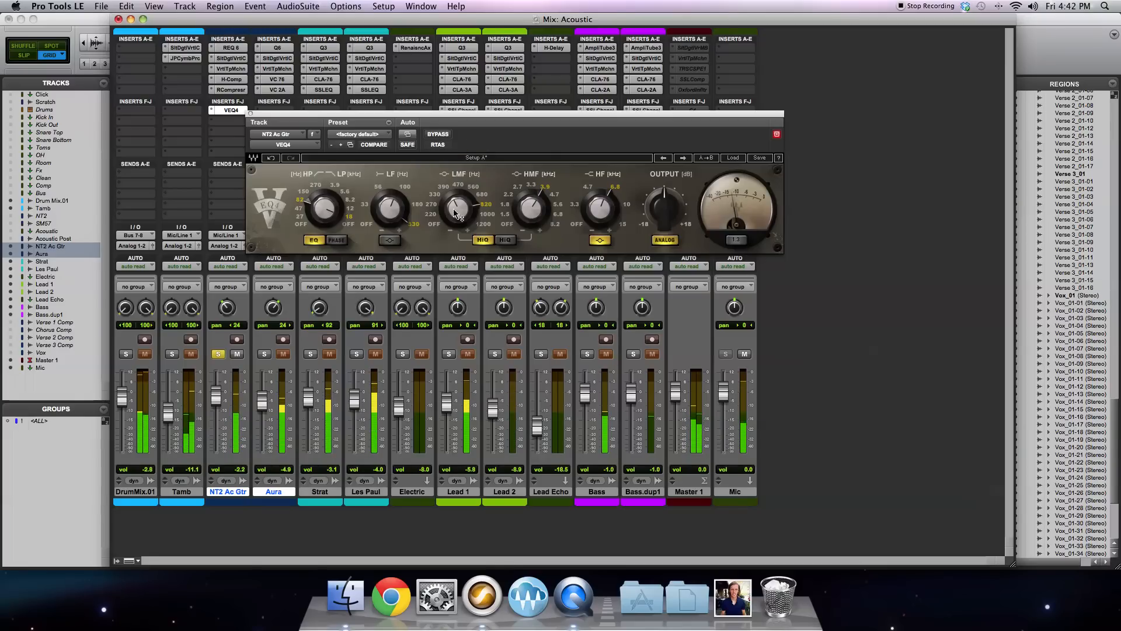
mouse_move(514, 186)
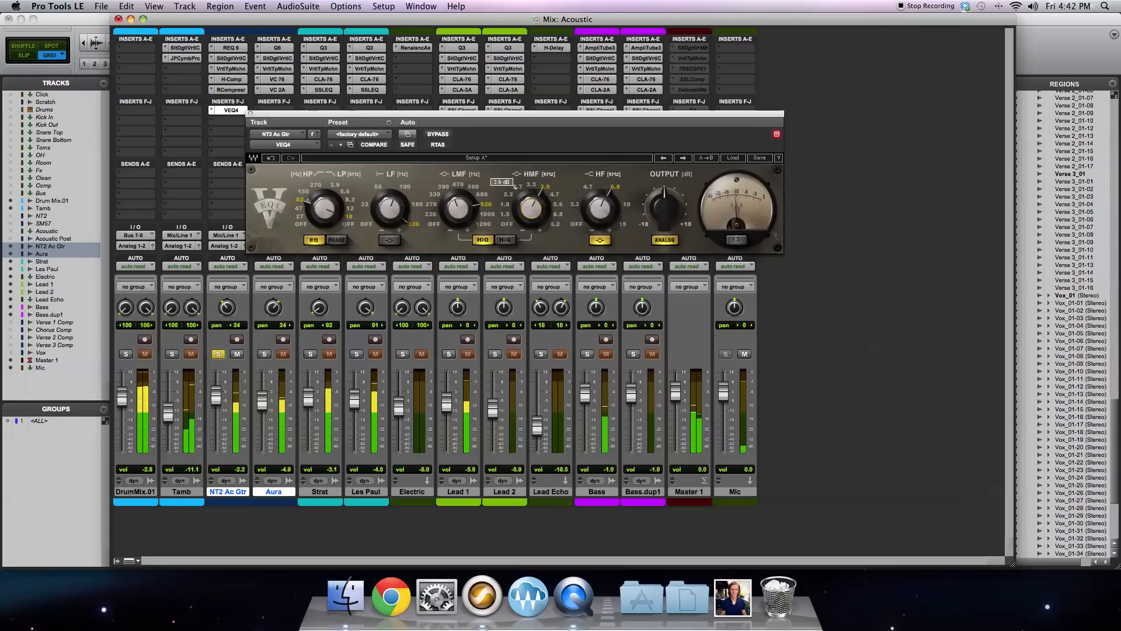
mouse_move(581, 186)
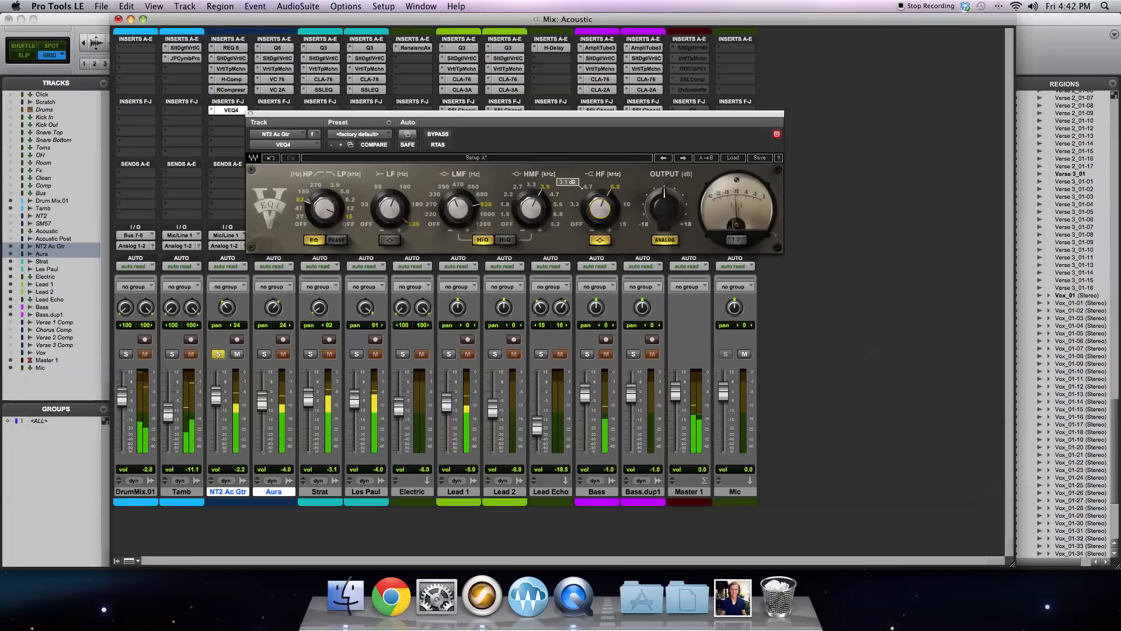
click(602, 241)
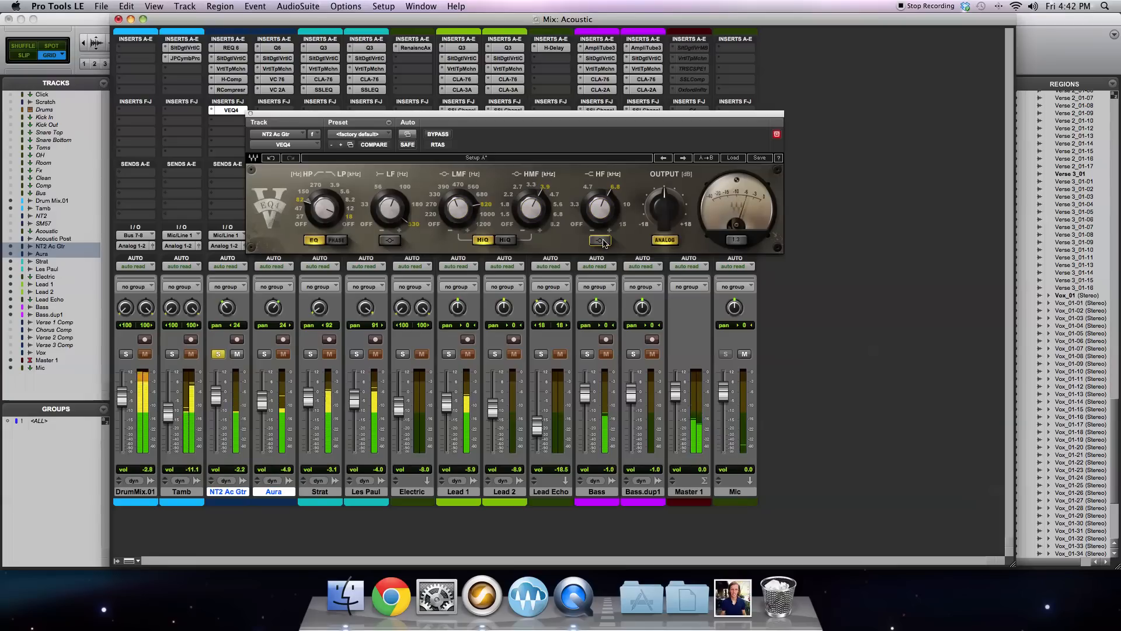
click(602, 240)
click(602, 242)
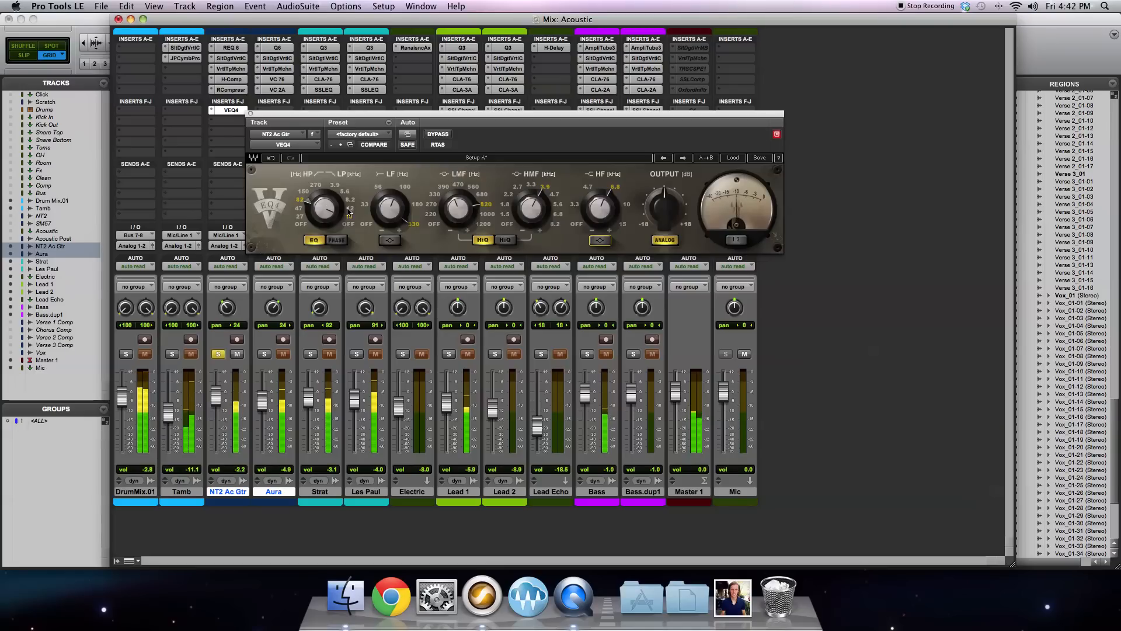
click(602, 241)
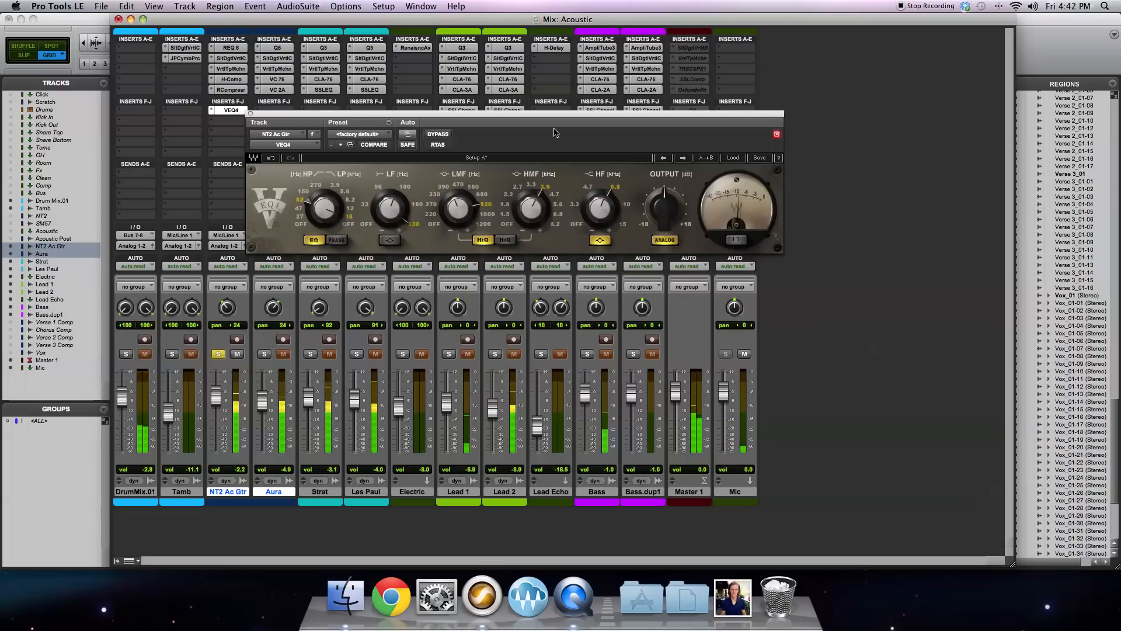
Step: Check the finished VEQ4 setting once more against bypass and close its window
click(437, 135)
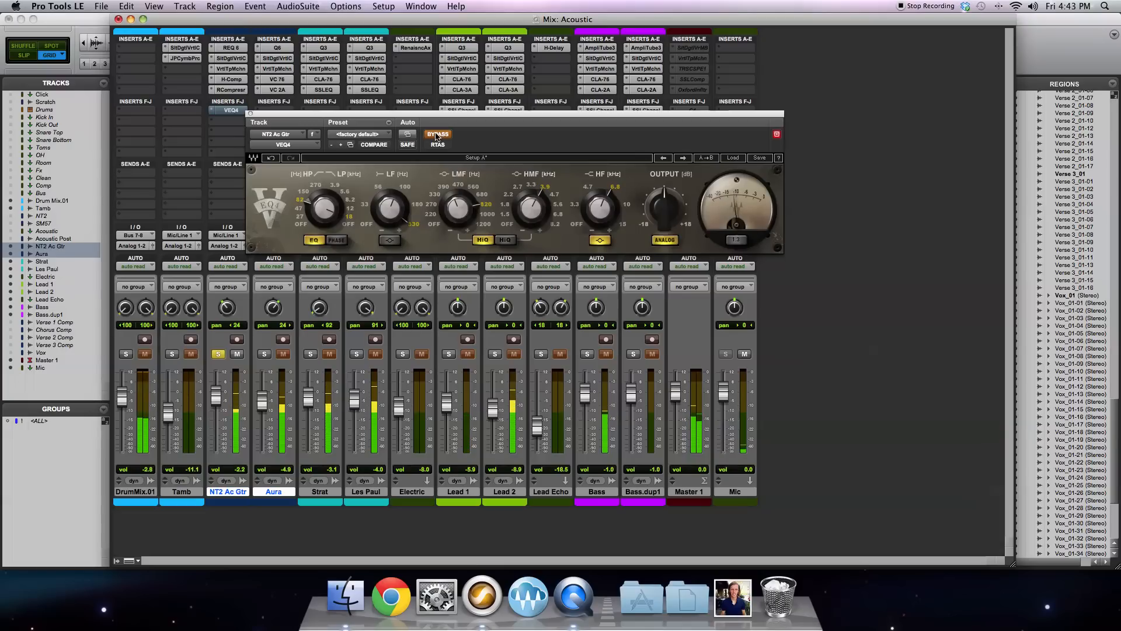
click(436, 135)
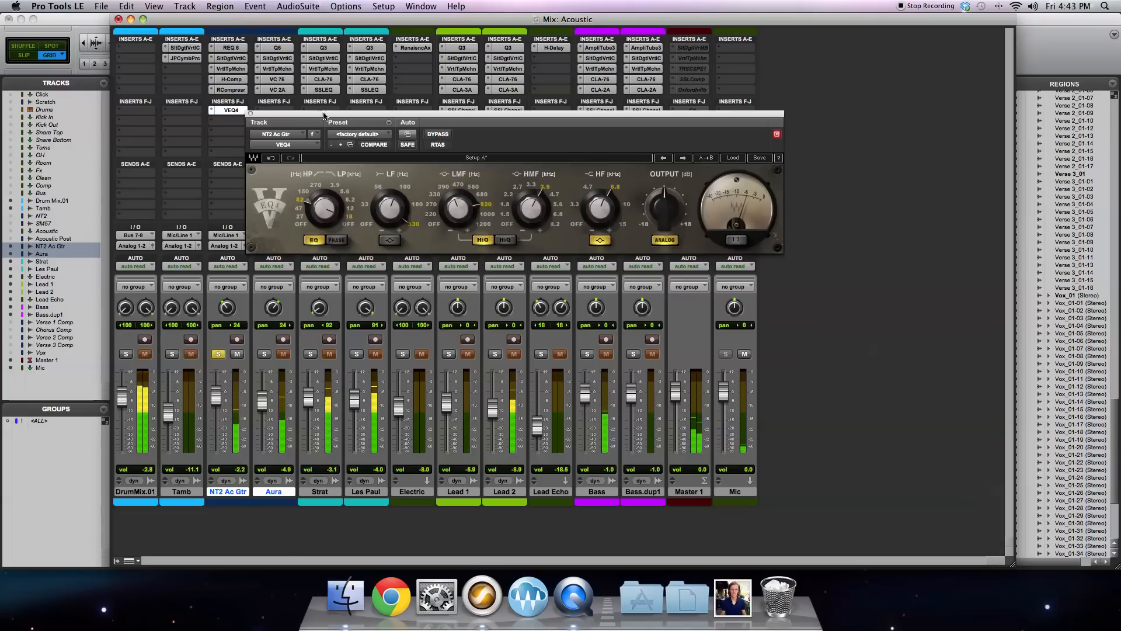
click(250, 114)
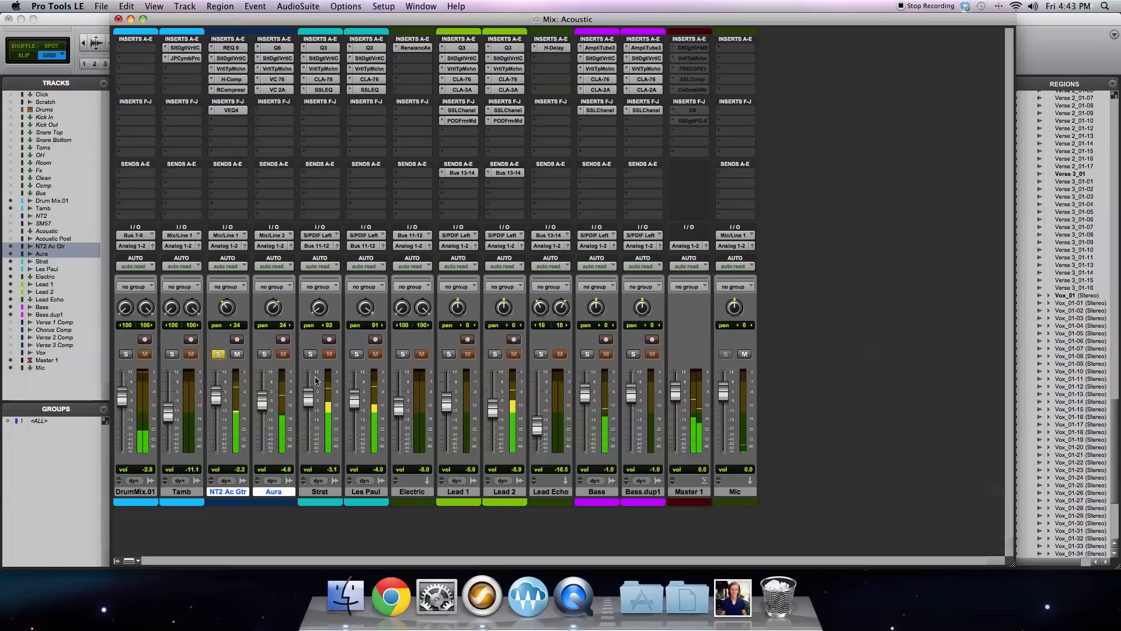
Step: Solo Aura instead of NT2 Ac Gtr and check the Slate Virtual Channel settings on Aura
alt+click(259, 355)
click(259, 355)
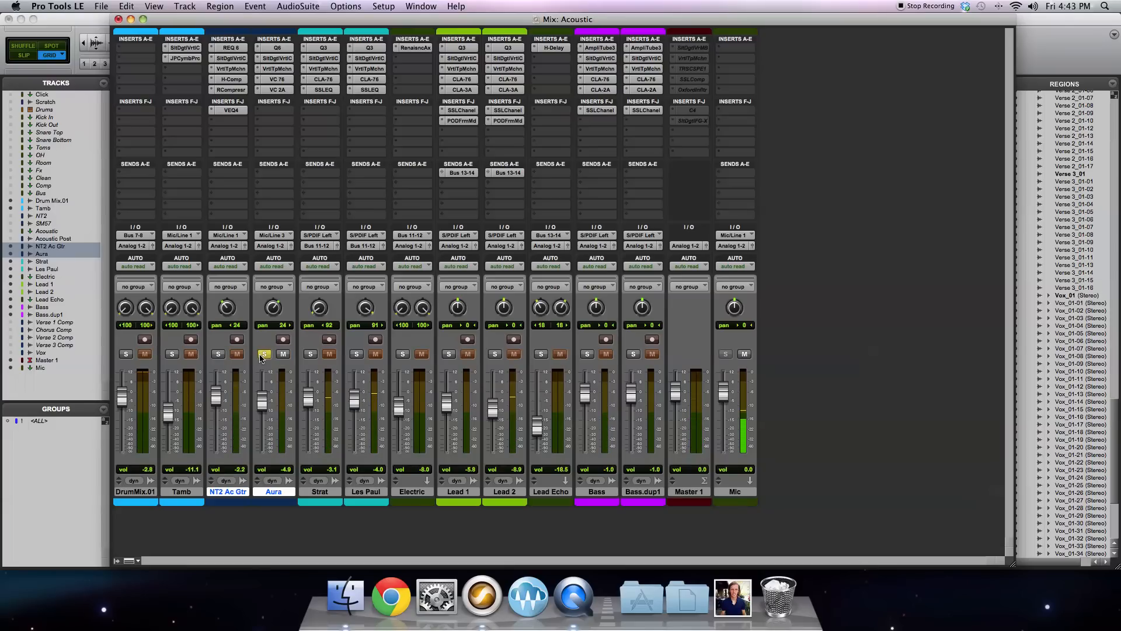
click(277, 59)
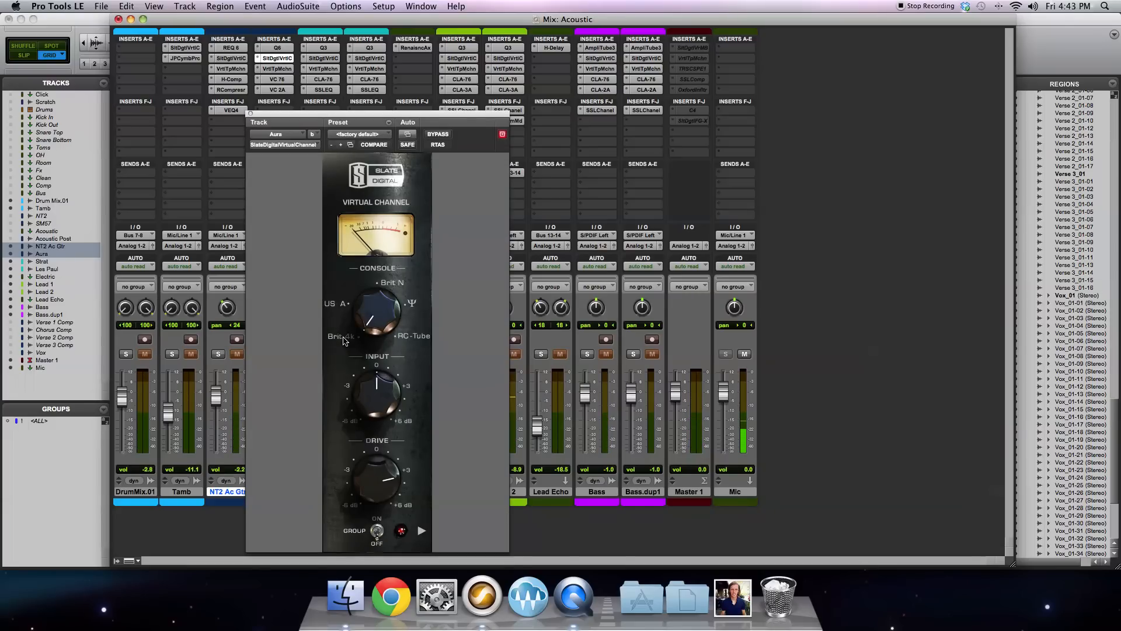
click(251, 115)
Step: Insert SSLChannel (mono) in Aura's first free F-J slot, move its window clear of the track, and engage its high-pass filter
click(260, 111)
mouse_move(292, 129)
mouse_move(368, 131)
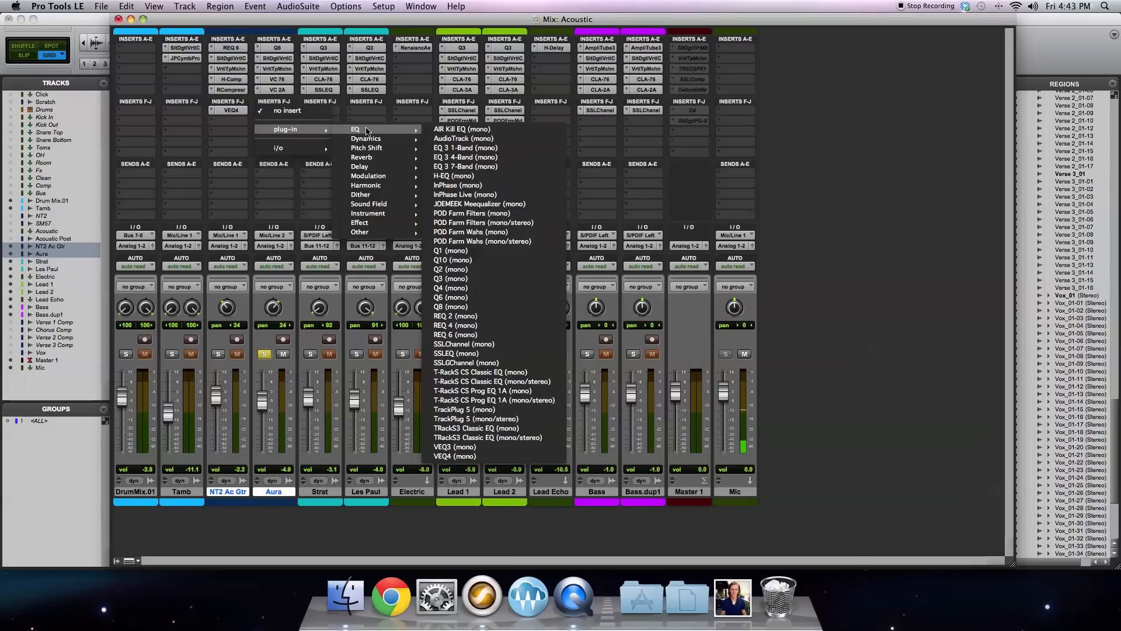
click(496, 346)
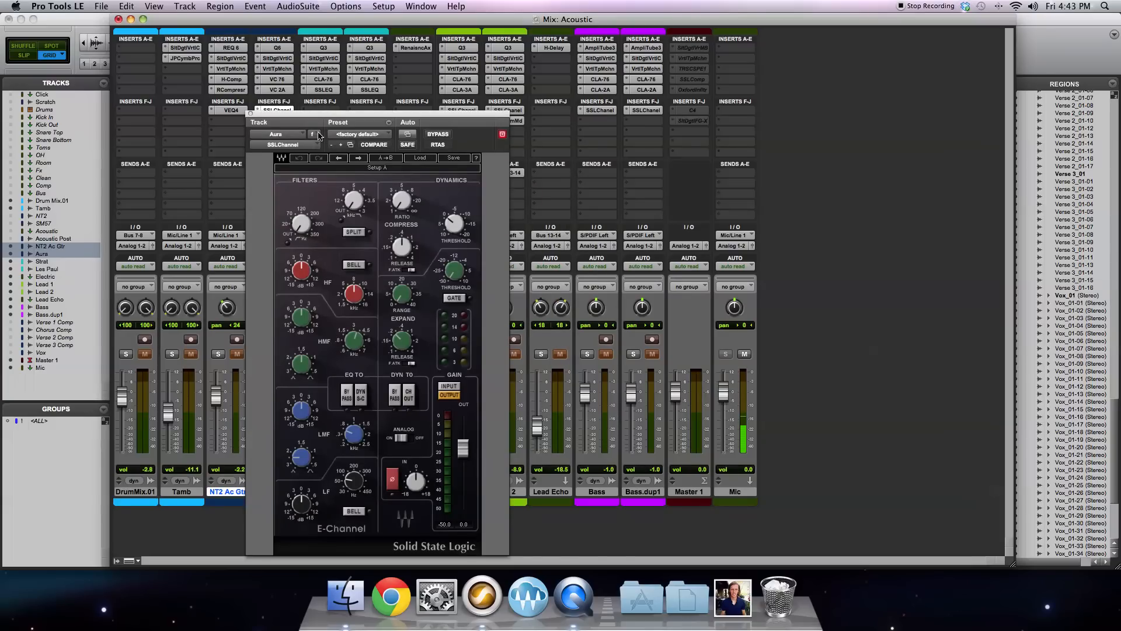
drag(319, 116, 415, 64)
mouse_move(391, 170)
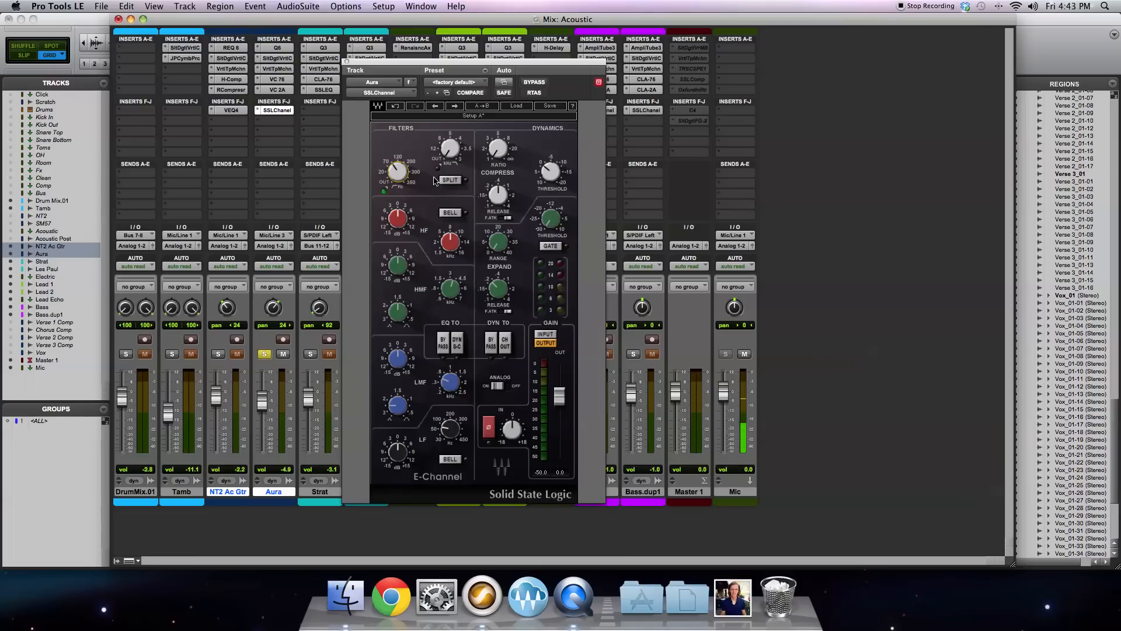
Step: Engage SSLChannel's low-pass filter on Aura, set the LF band's frequency to about 164 Hz, and apply a slight LF cut
drag(450, 149, 449, 140)
drag(449, 430, 450, 427)
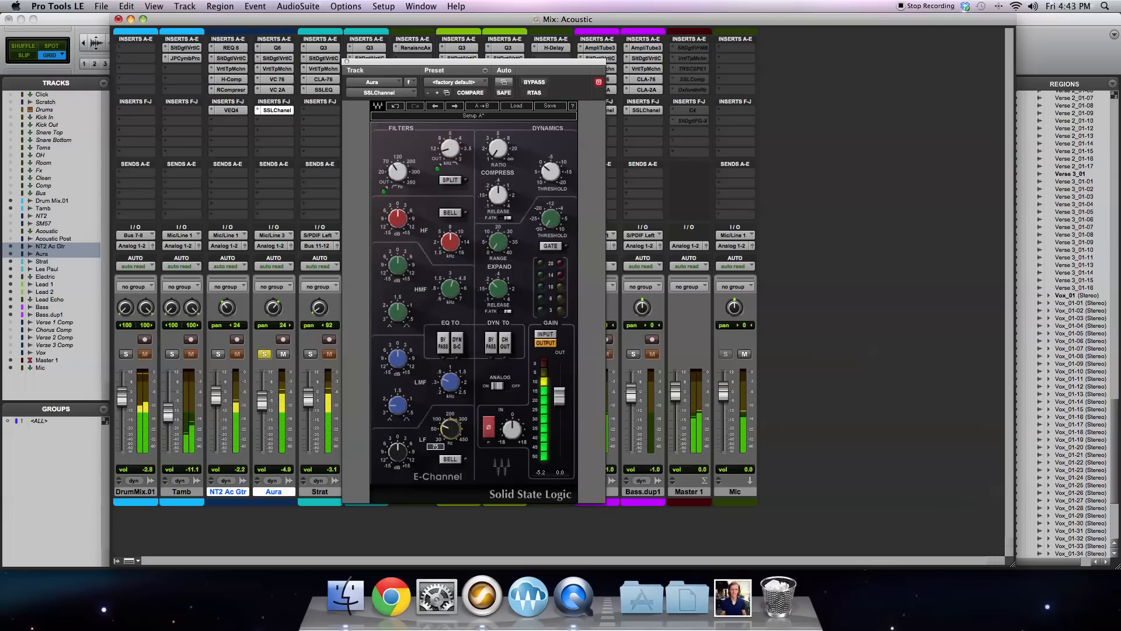
drag(397, 451, 449, 412)
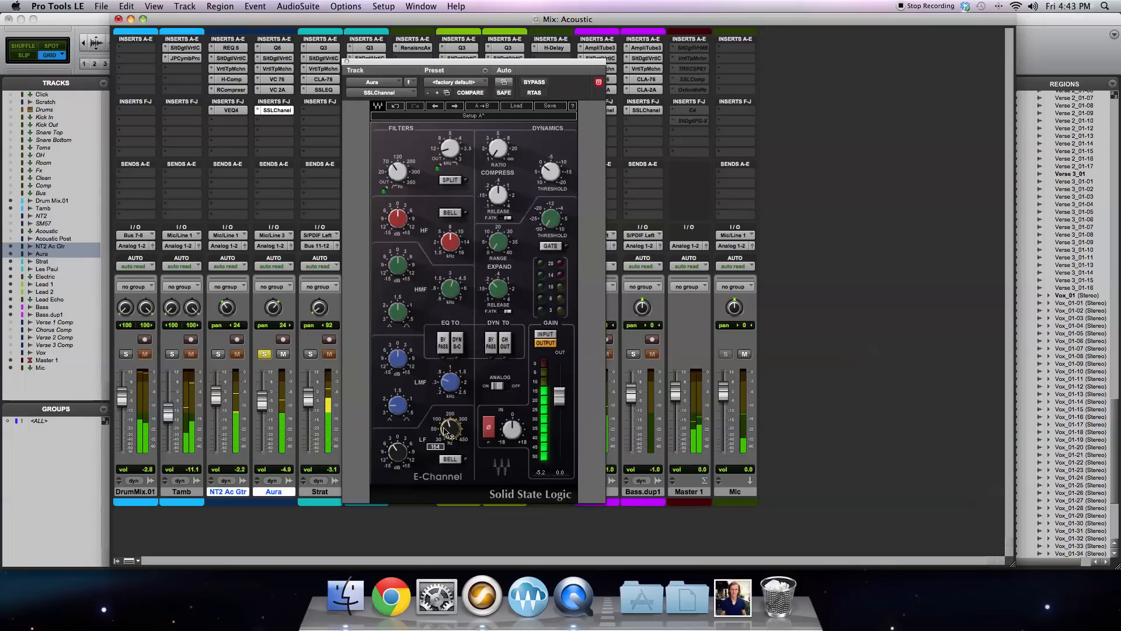
Step: Boost the LMF band, adjust its Q, sweep its frequency to find the problem area, and turn its gain to a slight cut
click(398, 358)
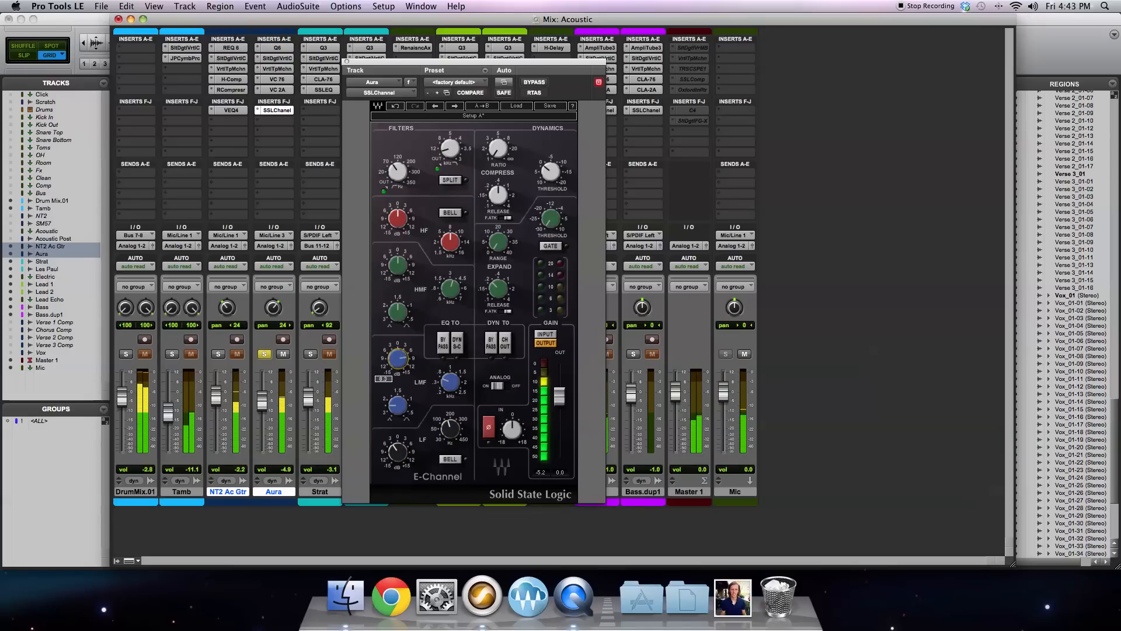
click(397, 405)
click(448, 383)
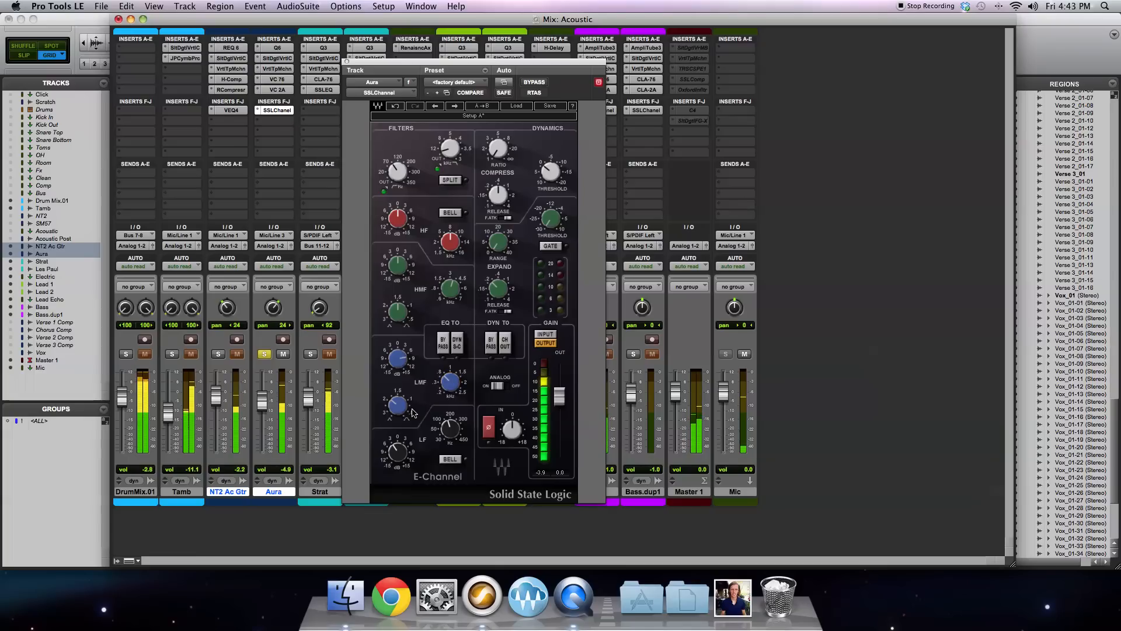
drag(447, 401, 447, 454)
drag(397, 358, 397, 377)
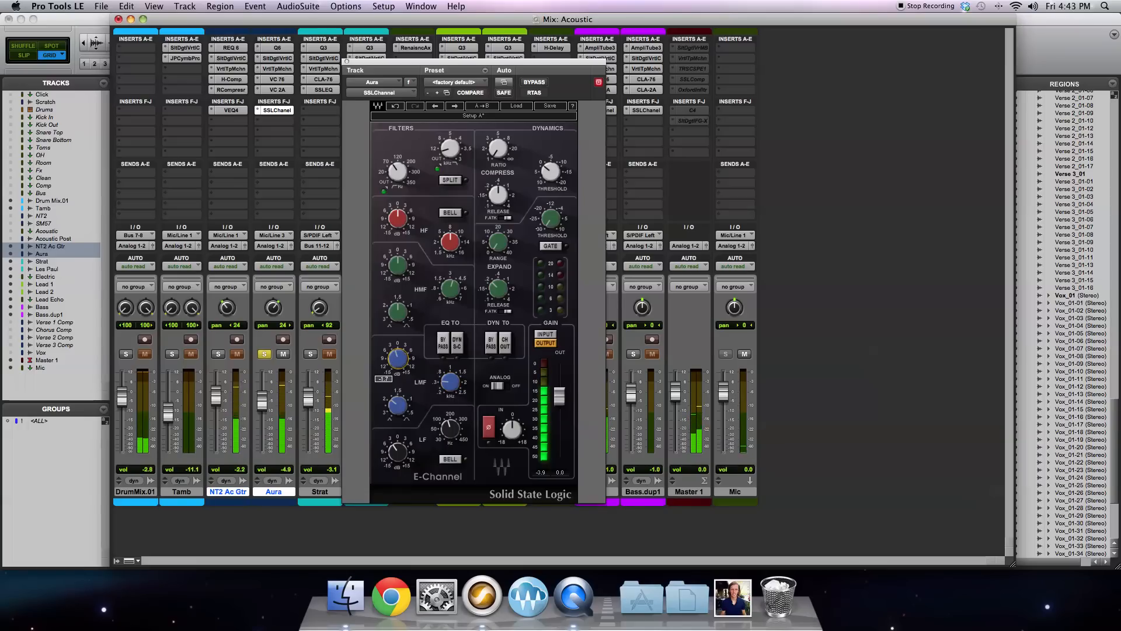
Step: Adjust the HMF band's frequency, gain and Q, and the HF band's frequency and gain
click(450, 288)
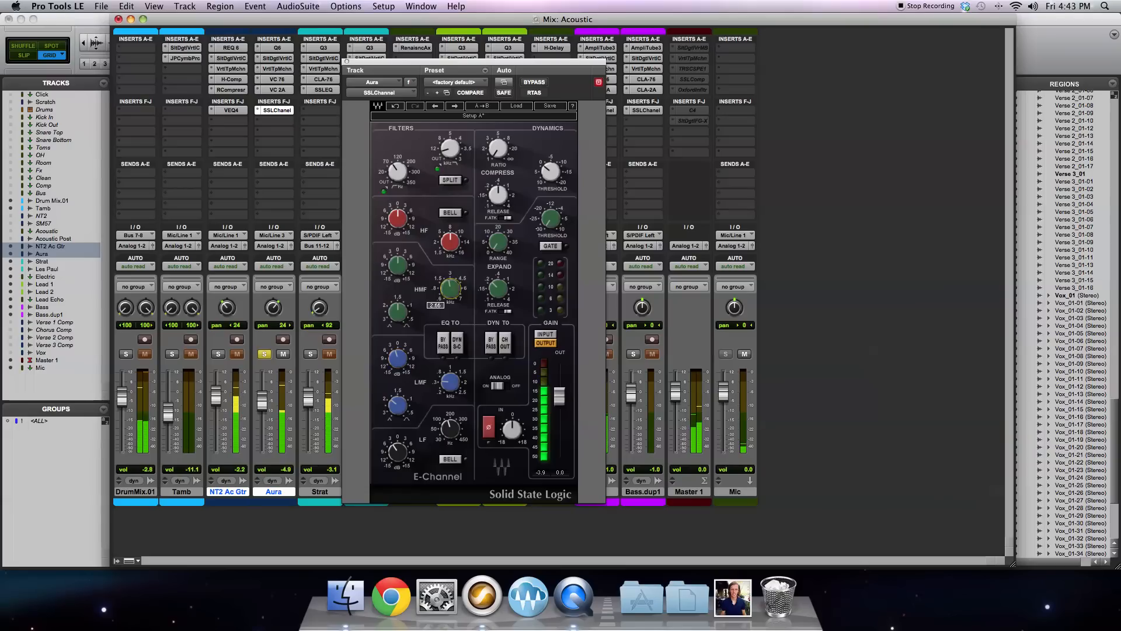
click(398, 265)
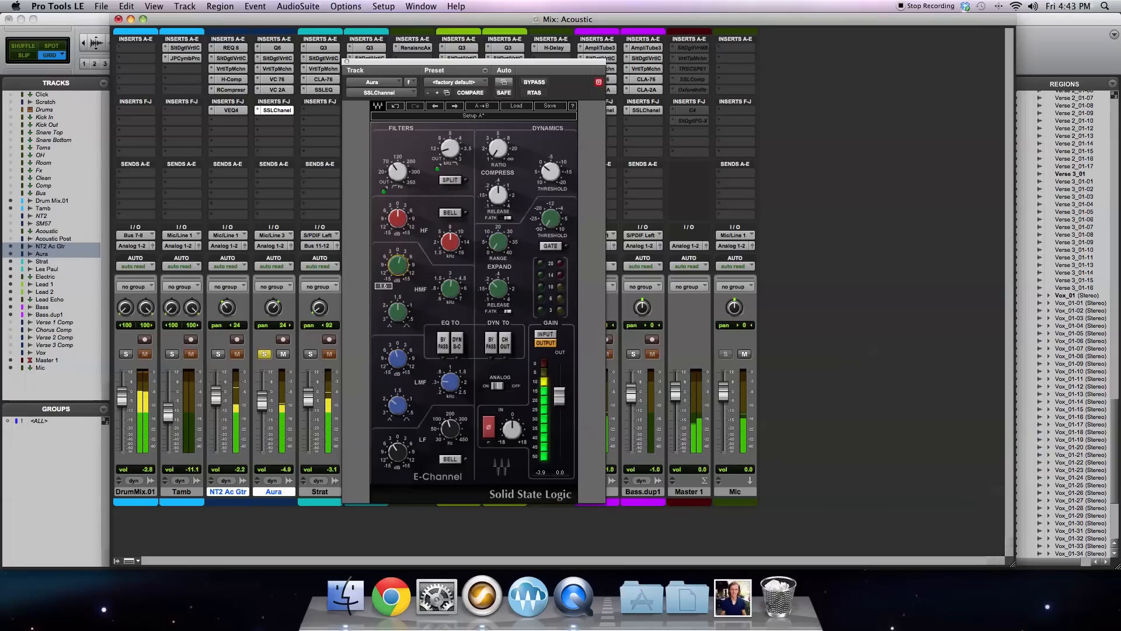
drag(398, 265, 398, 262)
drag(398, 312, 400, 303)
click(450, 241)
drag(450, 241, 397, 215)
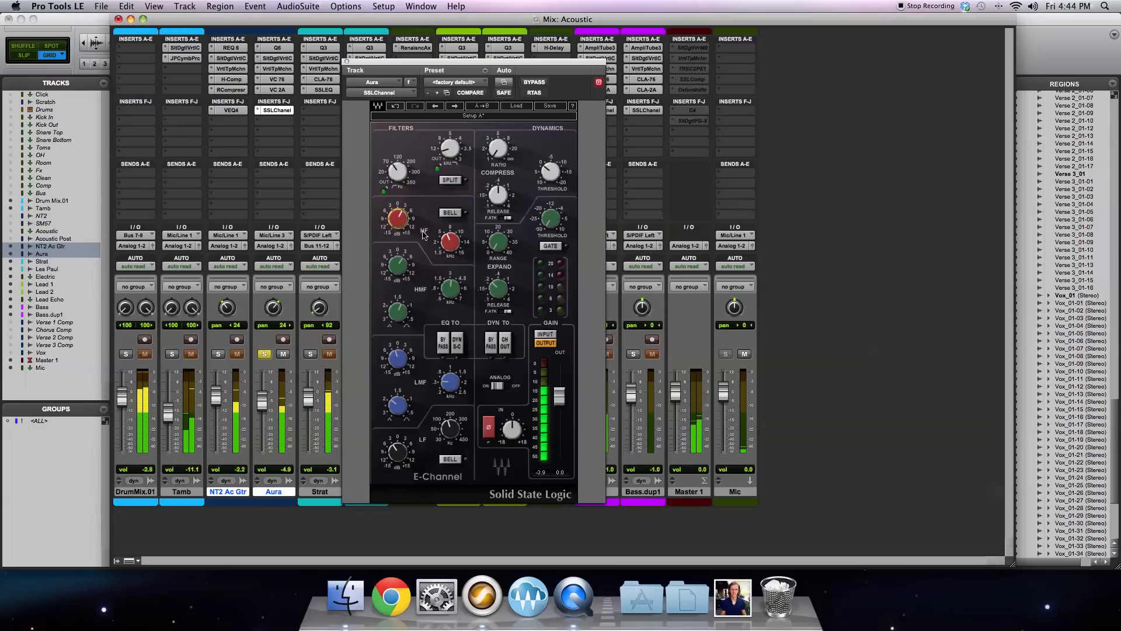
Step: Compare SSLChannel with its bypassed sound, readjust the HMF band's Q, and set the HF band to bell
click(532, 82)
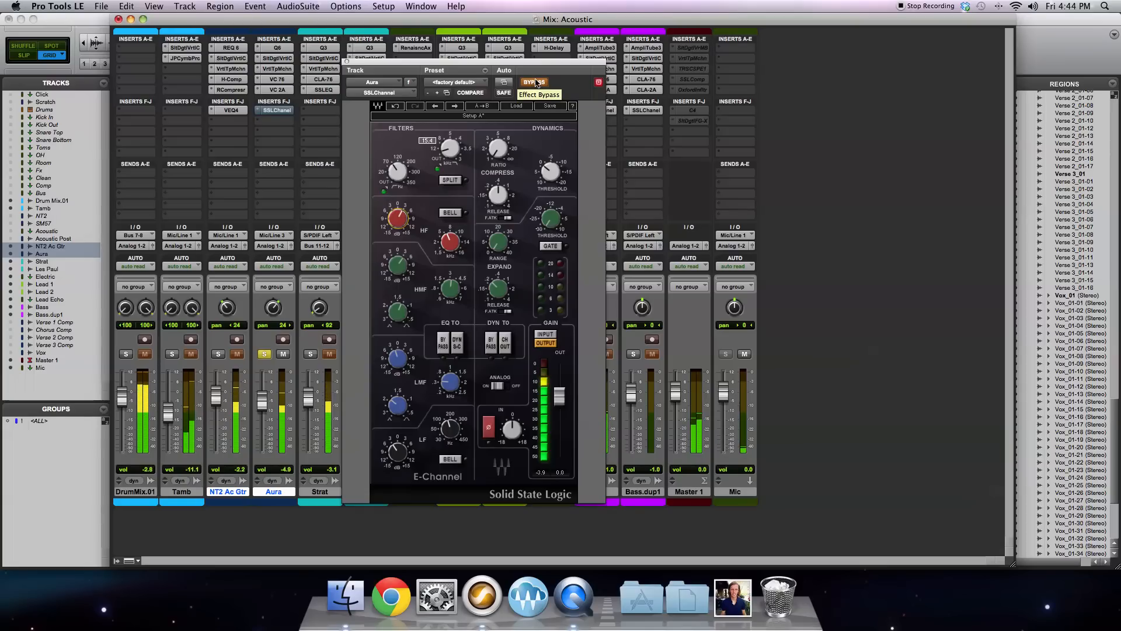
click(536, 83)
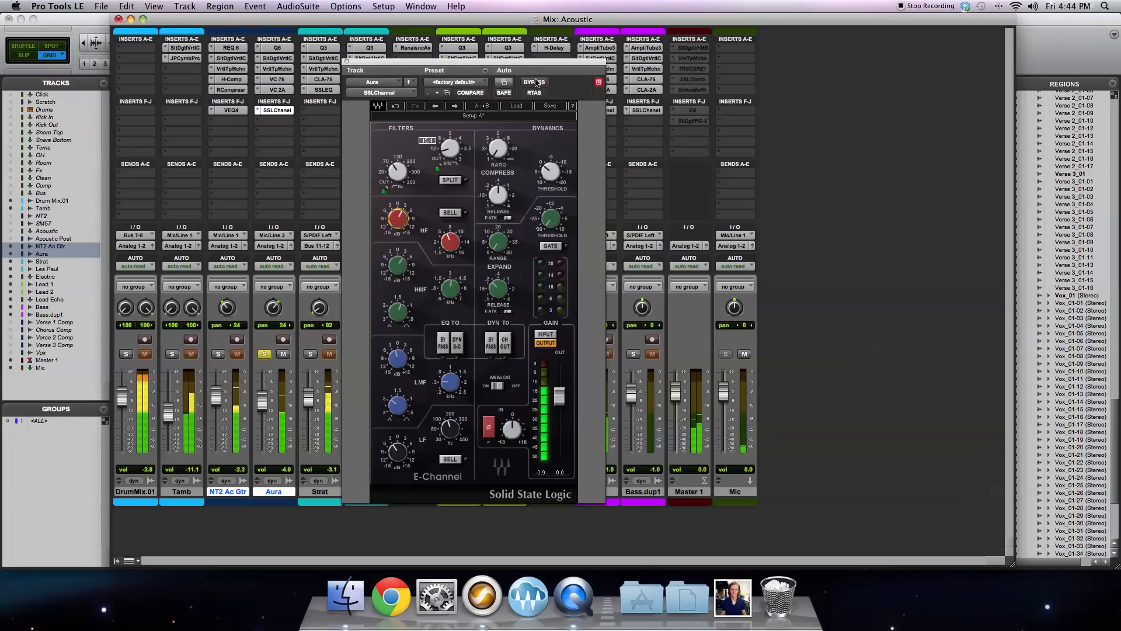
click(398, 313)
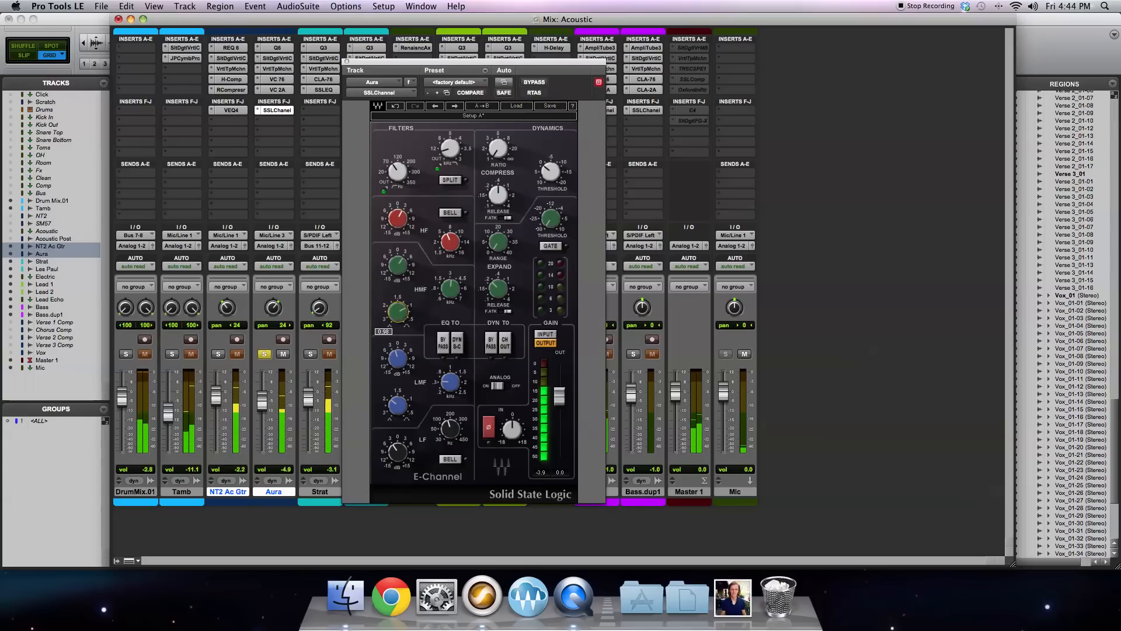
click(459, 214)
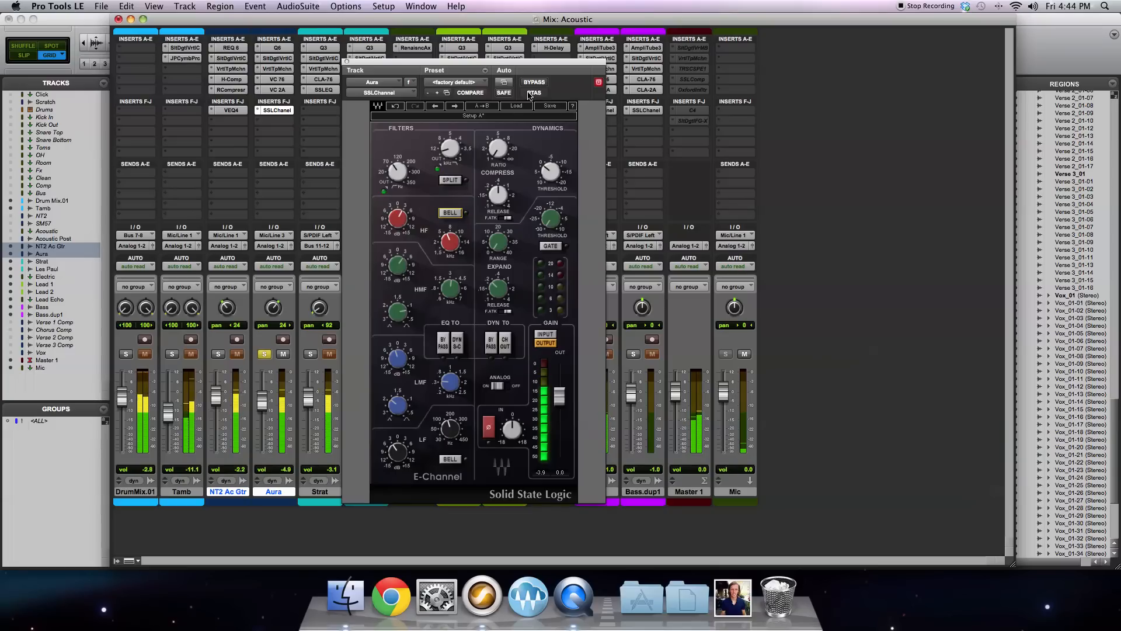
Step: Solo NT2 Ac Gtr together with Aura and bypass all inserts on both tracks to hear the unprocessed guitars
click(219, 355)
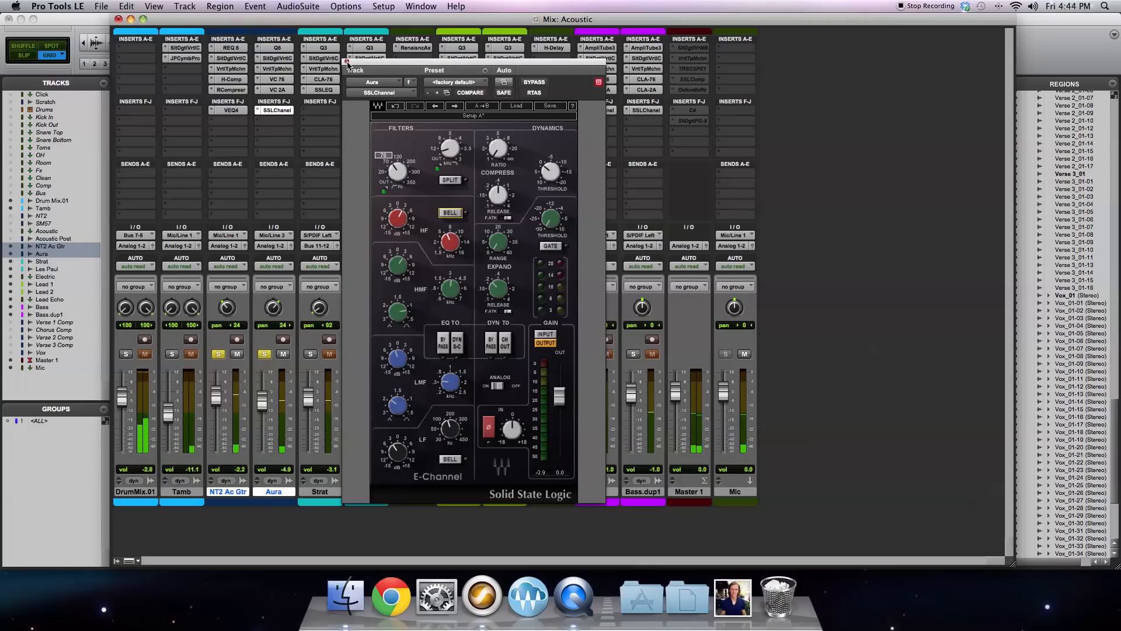
right_click(239, 113)
click(238, 113)
right_click(238, 90)
click(238, 90)
right_click(240, 83)
click(239, 83)
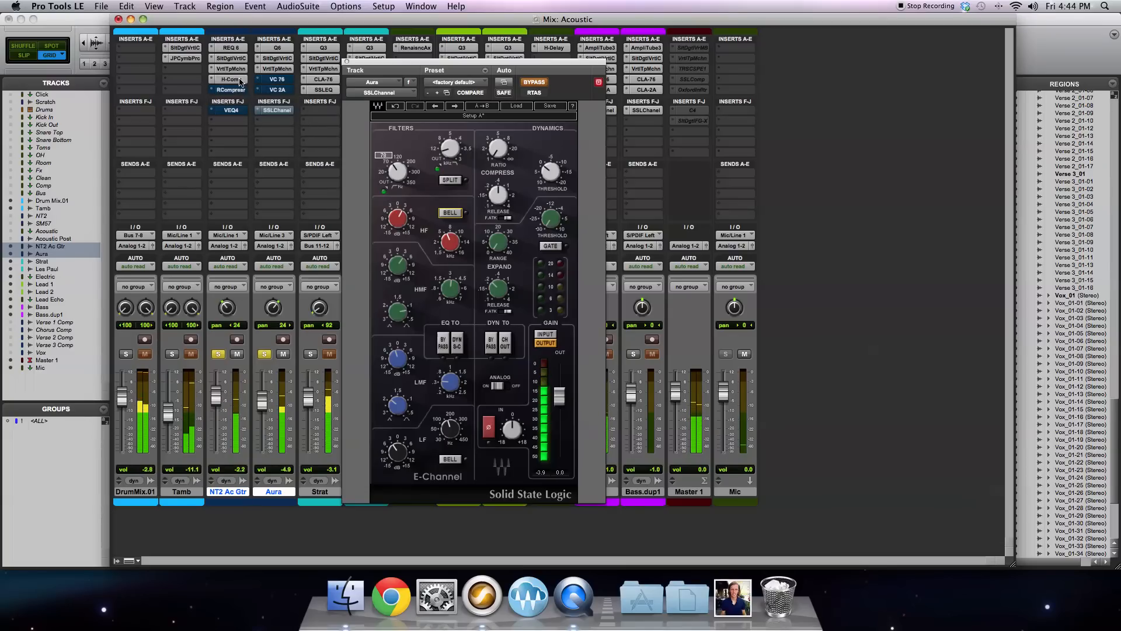
right_click(241, 69)
click(241, 70)
right_click(234, 59)
click(234, 59)
right_click(234, 49)
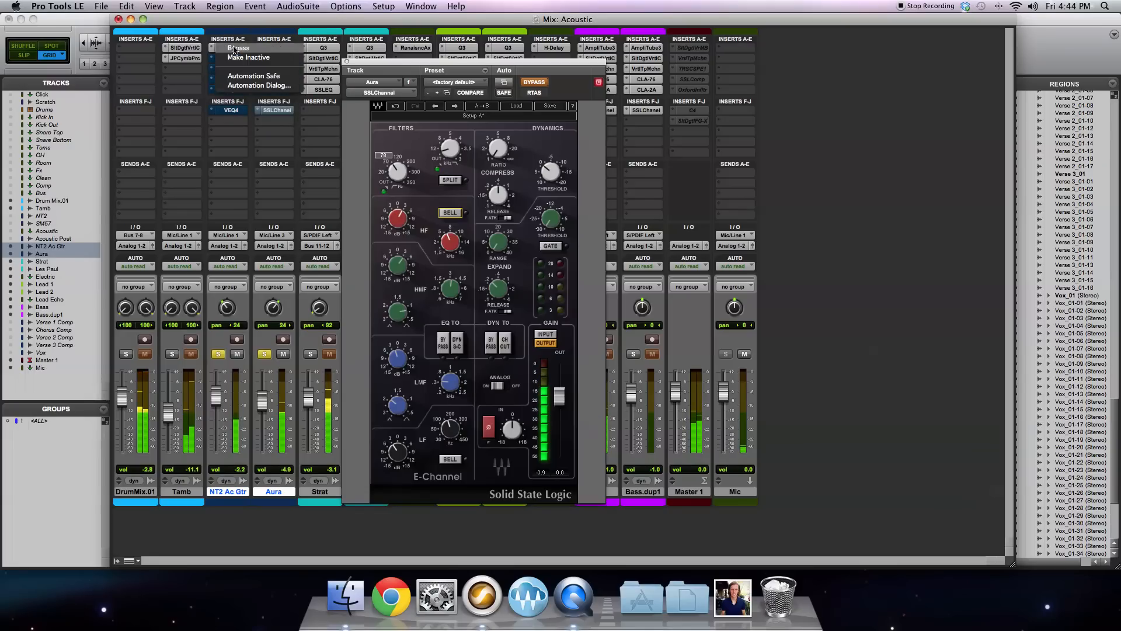
click(233, 49)
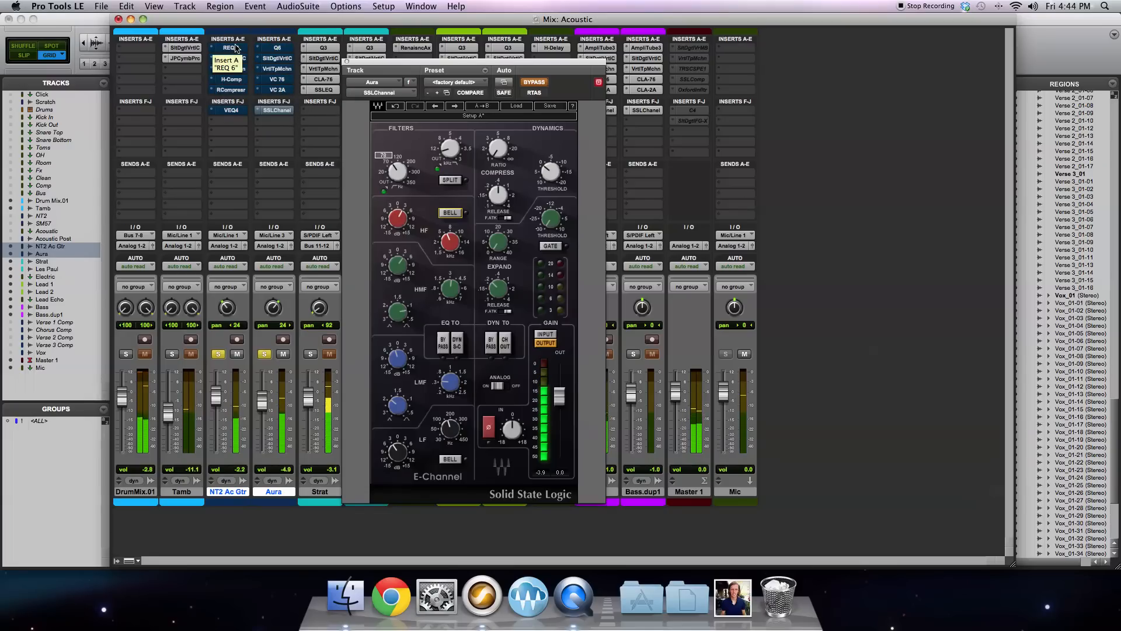
Step: Re-enable the inserts on both guitars one by one from REQ 6 through VEQ4, listening to each, and clear the solos
right_click(235, 48)
click(237, 59)
right_click(236, 75)
click(235, 79)
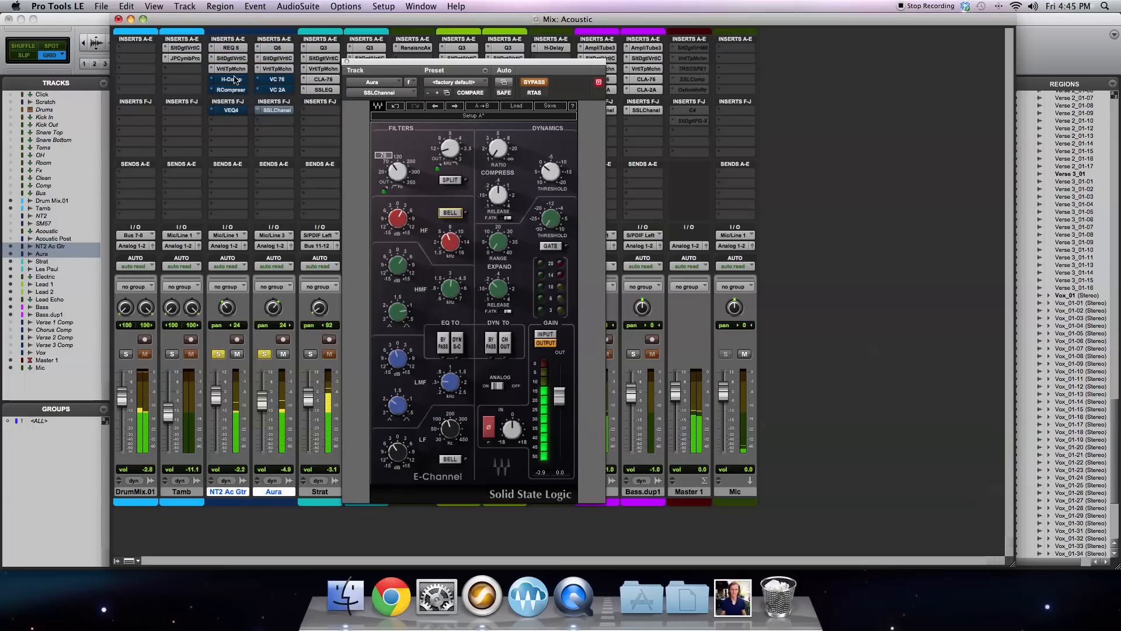
right_click(235, 79)
click(237, 84)
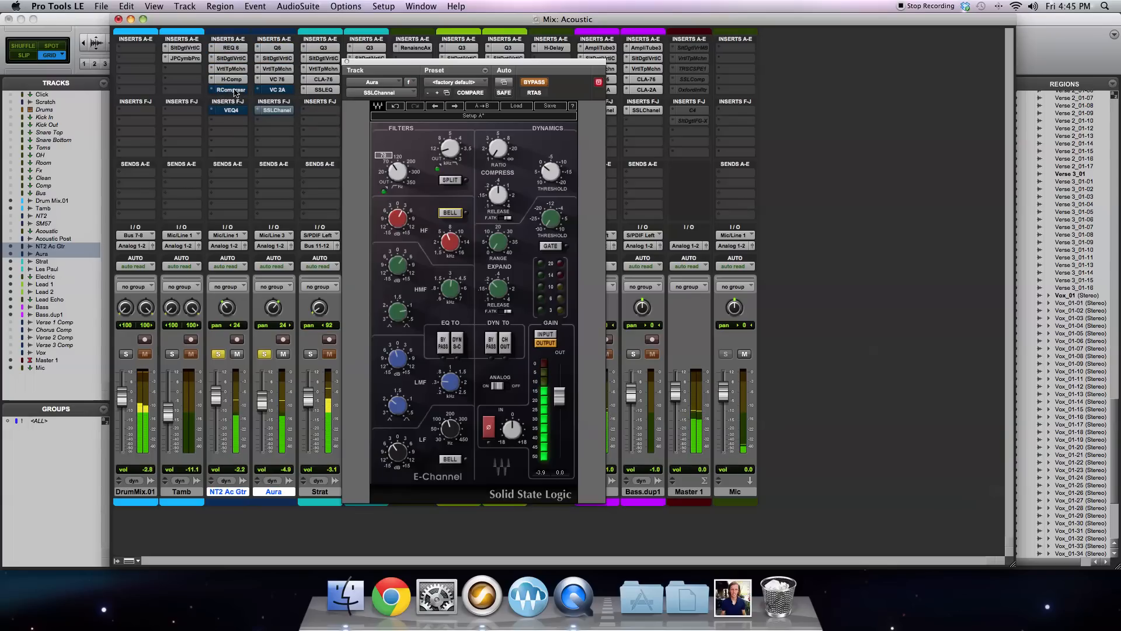
right_click(235, 92)
click(237, 98)
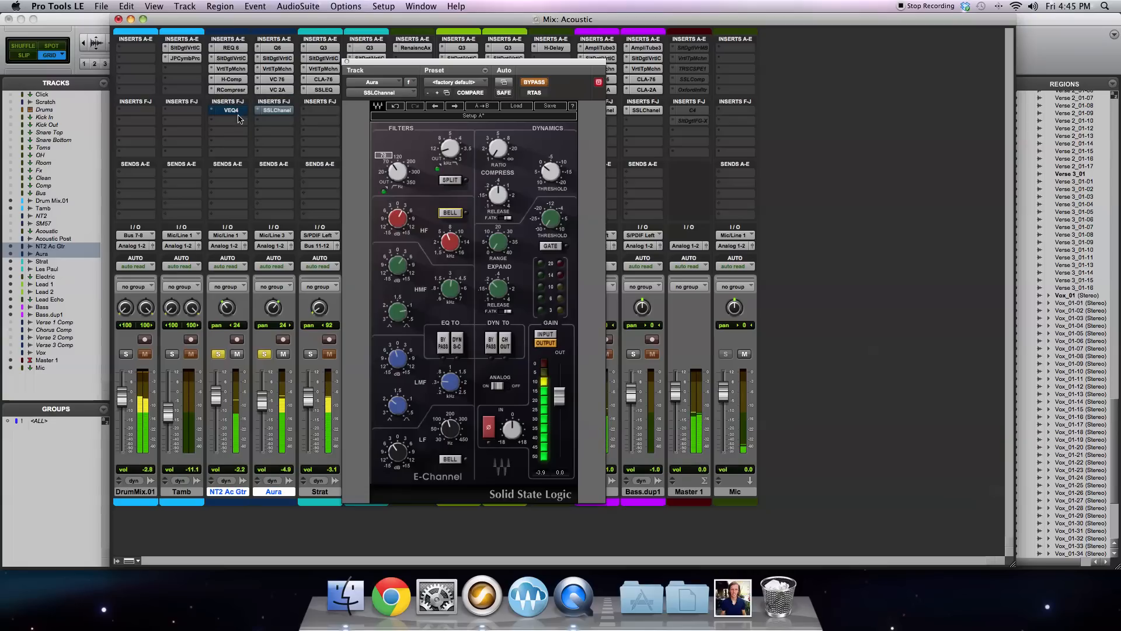
right_click(237, 110)
click(239, 113)
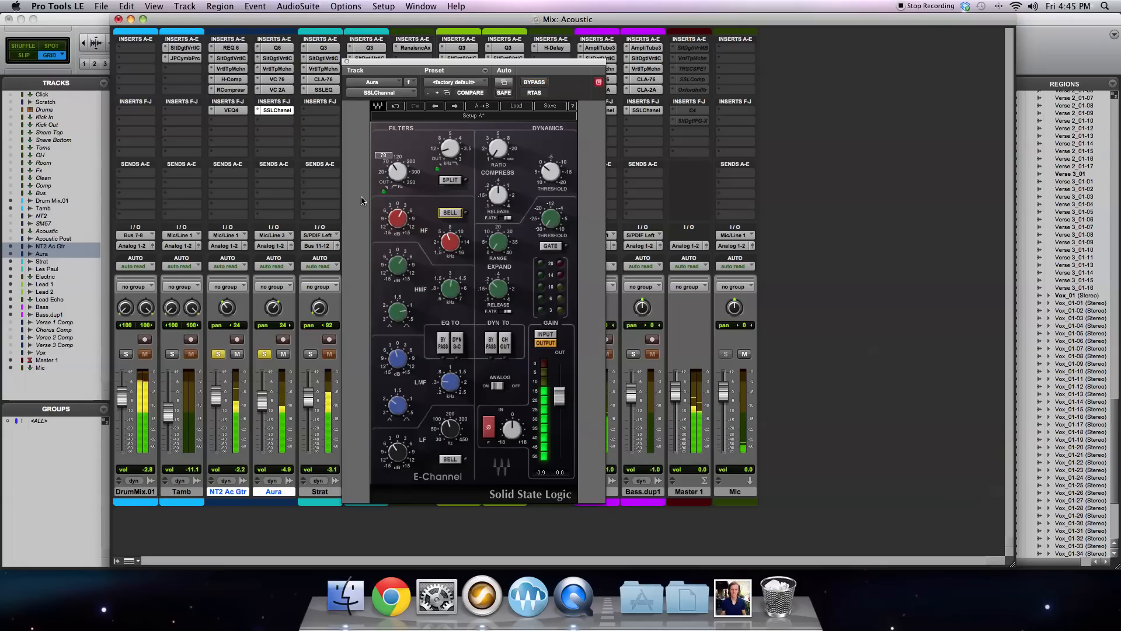
alt+click(263, 356)
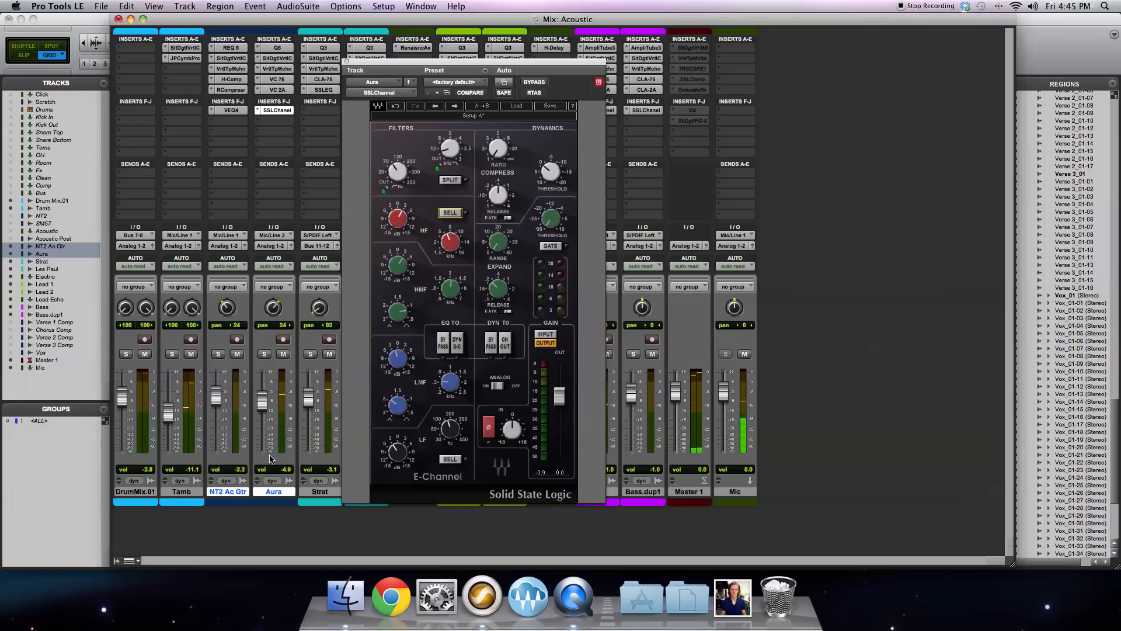
Step: Close the SSLChannel window and switch the volume readouts of Aura and NT2 Ac Gtr to channel delay
click(347, 62)
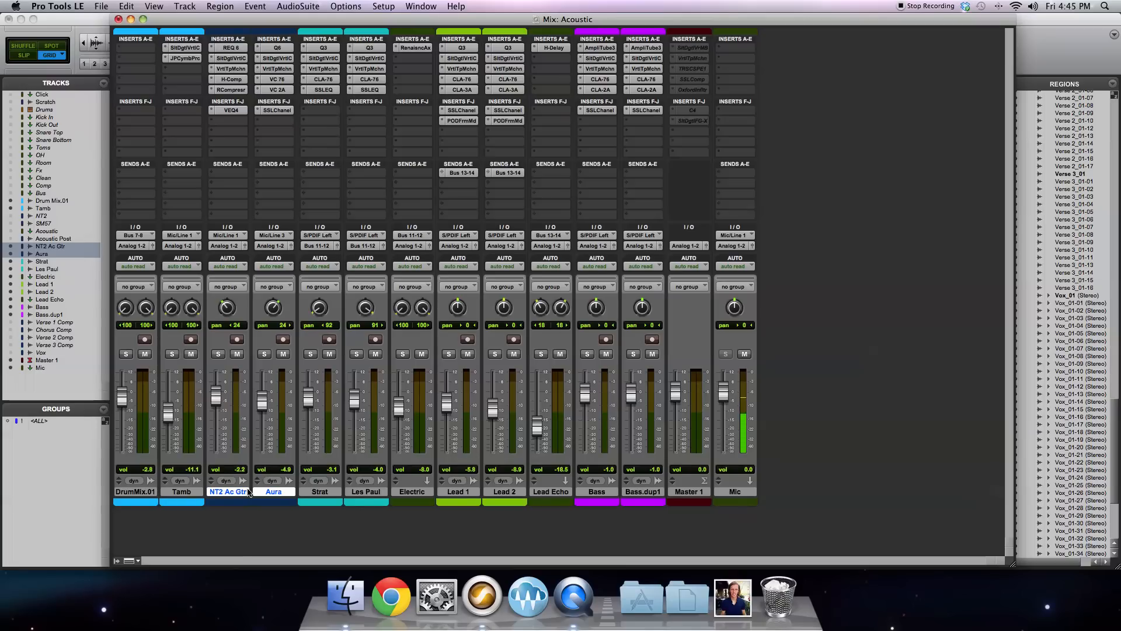
super+click(283, 469)
super+click(239, 470)
Step: Select the Aura_04 region in the Edit window with the Grabber tool
key(super+equal)
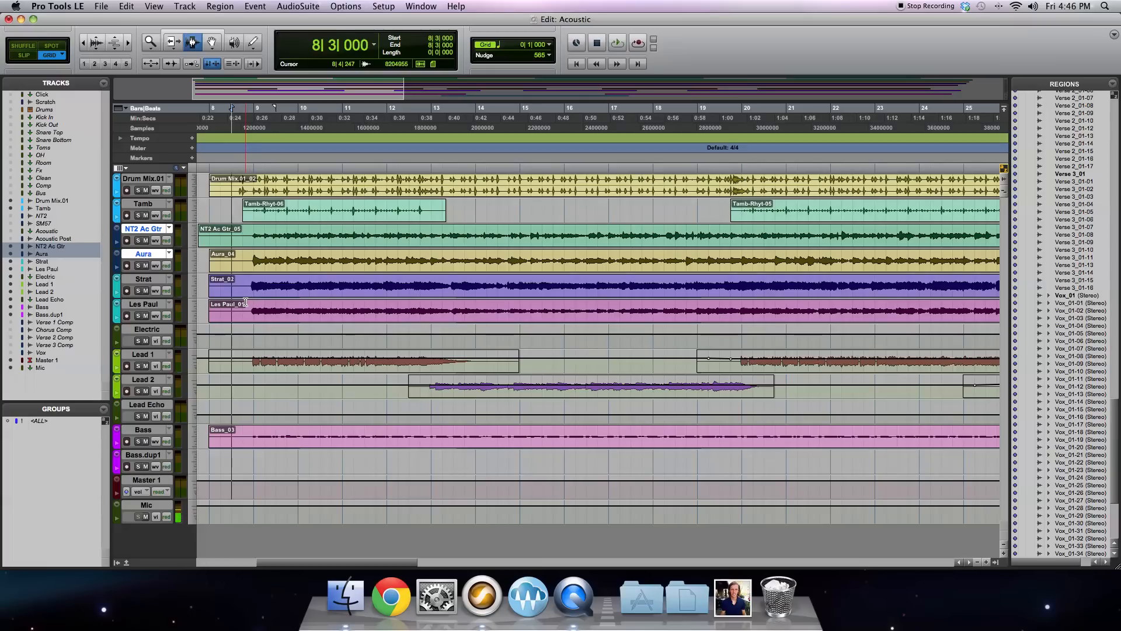
key(super+bracketright)
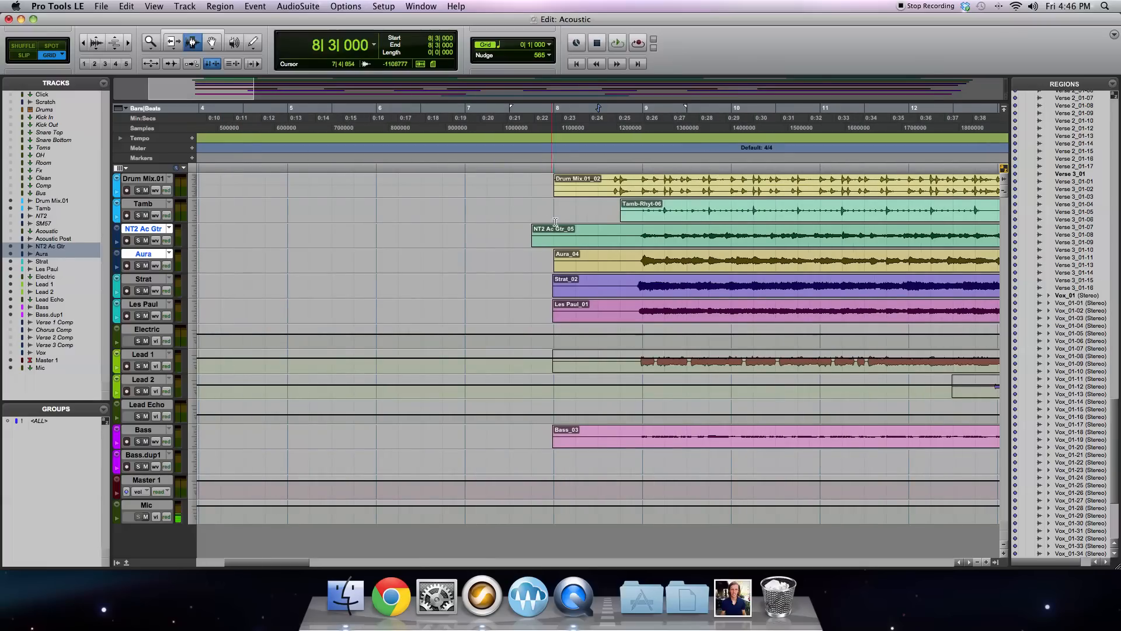
click(211, 42)
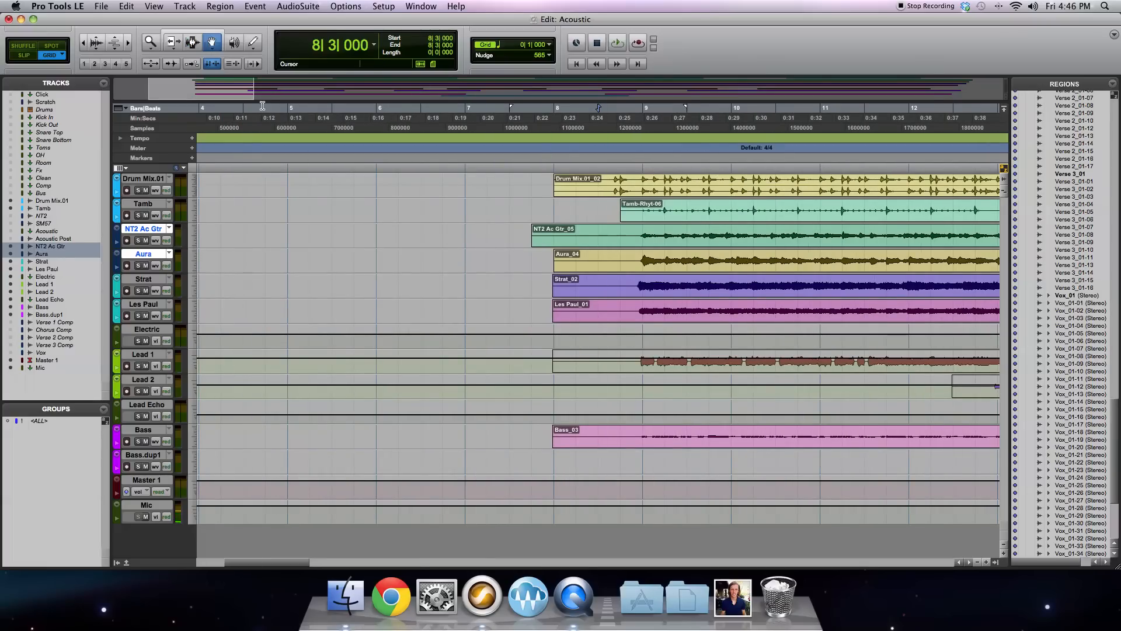
click(564, 262)
key(super+bracketright)
key(super+bracketright)
key(super+bracketright)
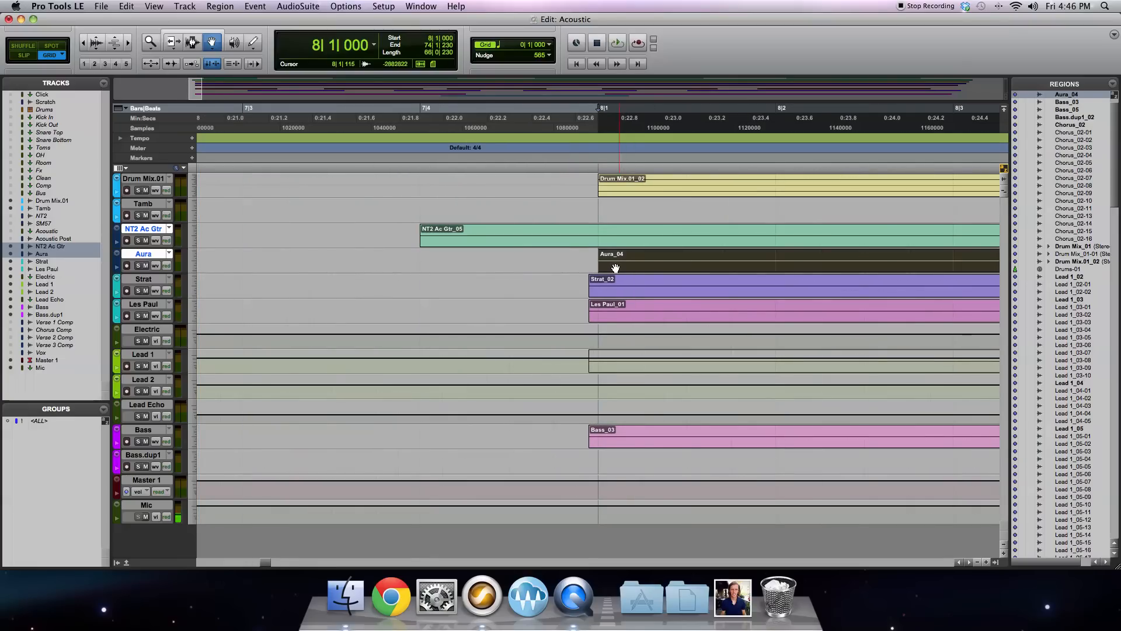
key(super+equal)
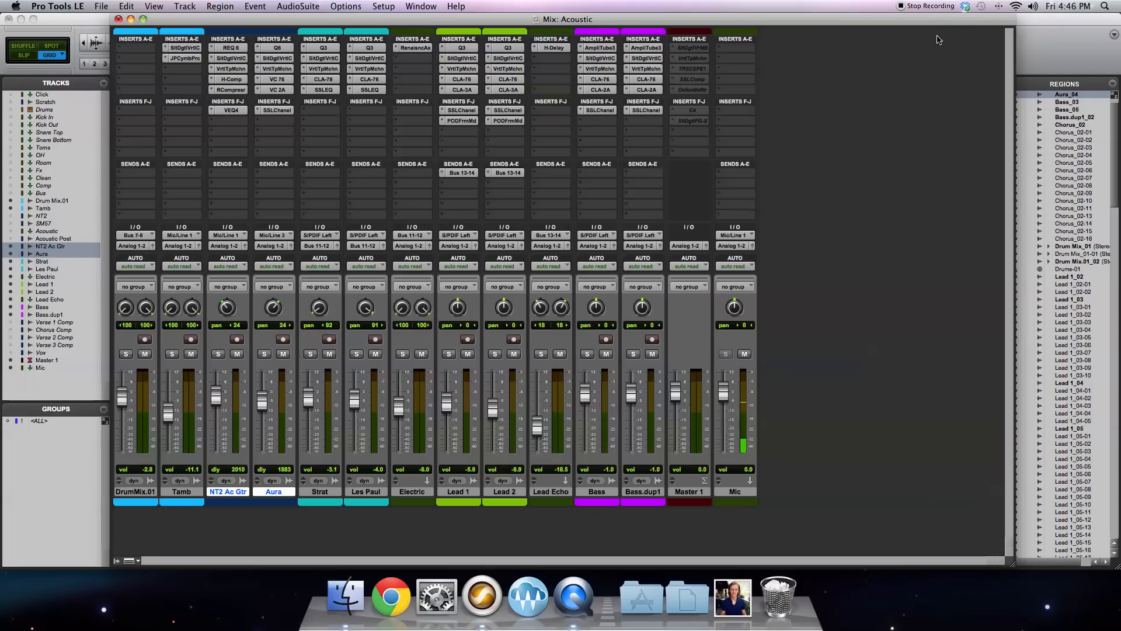
key(super+equal)
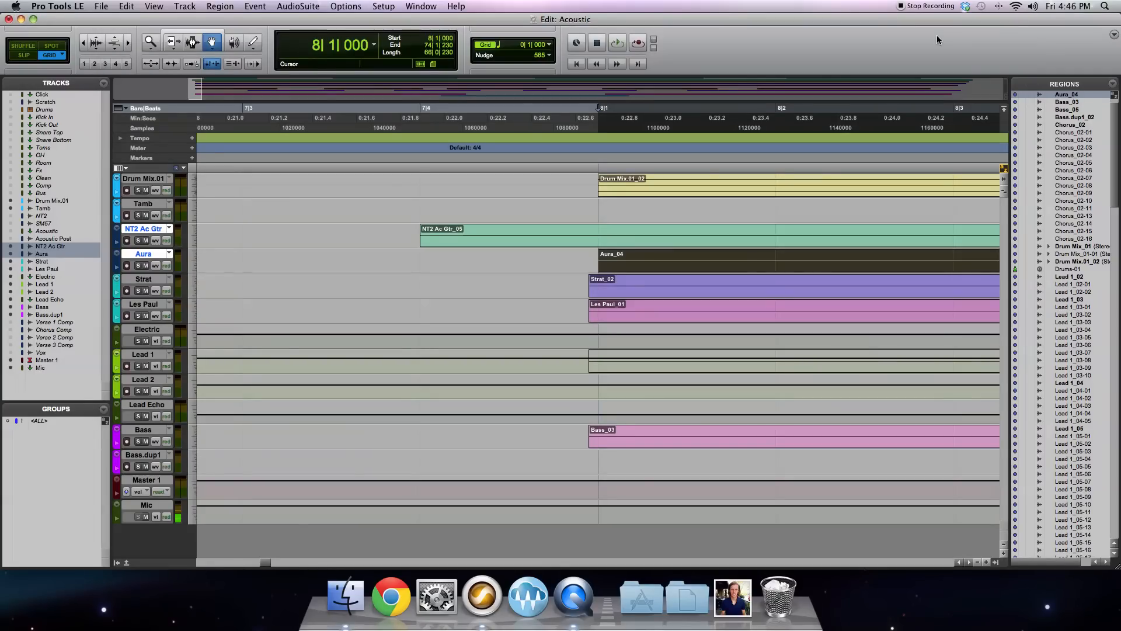
click(540, 55)
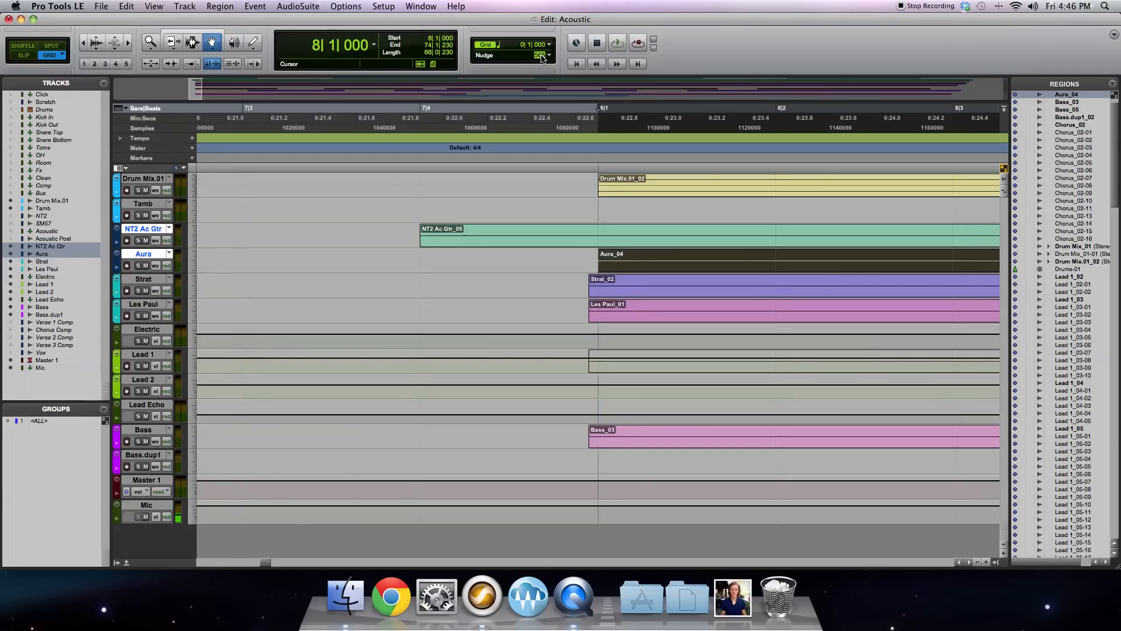
text(13)
text(83)
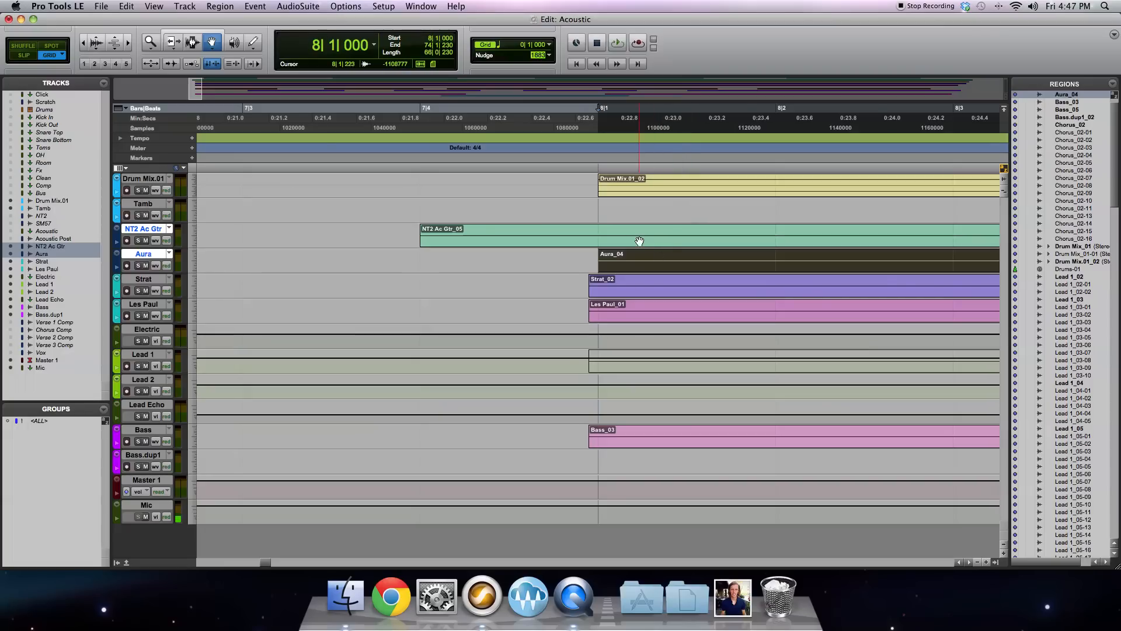
Step: Try to nudge the Aura_04 region one increment earlier, and return it to its start at 8|1|000
key(t)
key(t)
key(t)
key(t)
key(t)
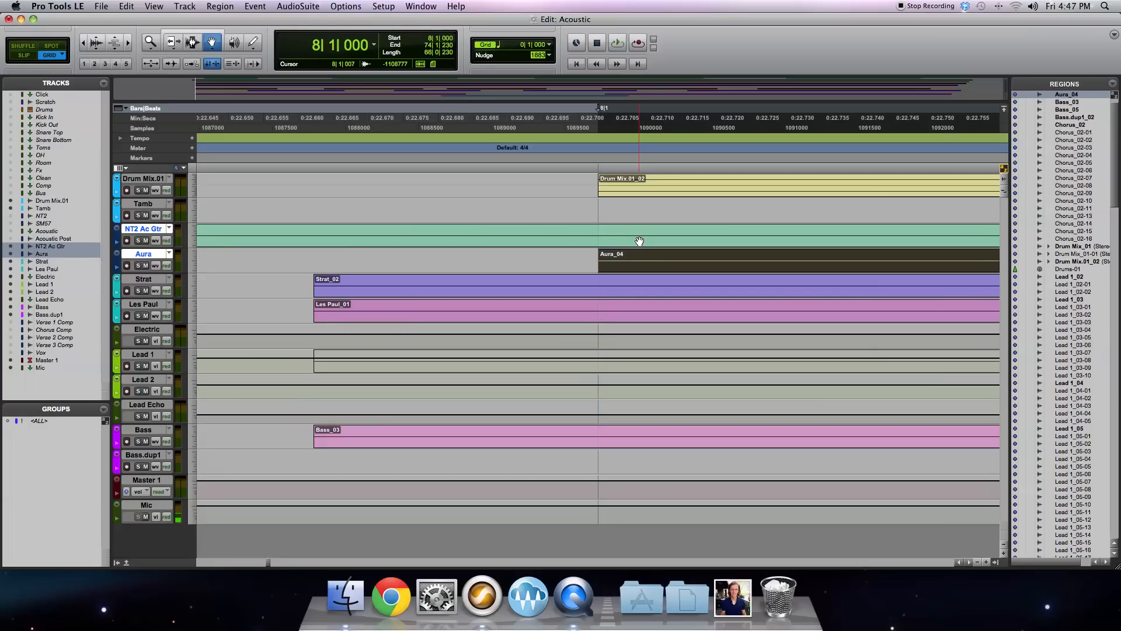
key(t)
key(t)
key(t)
key(t)
key(t)
key(t)
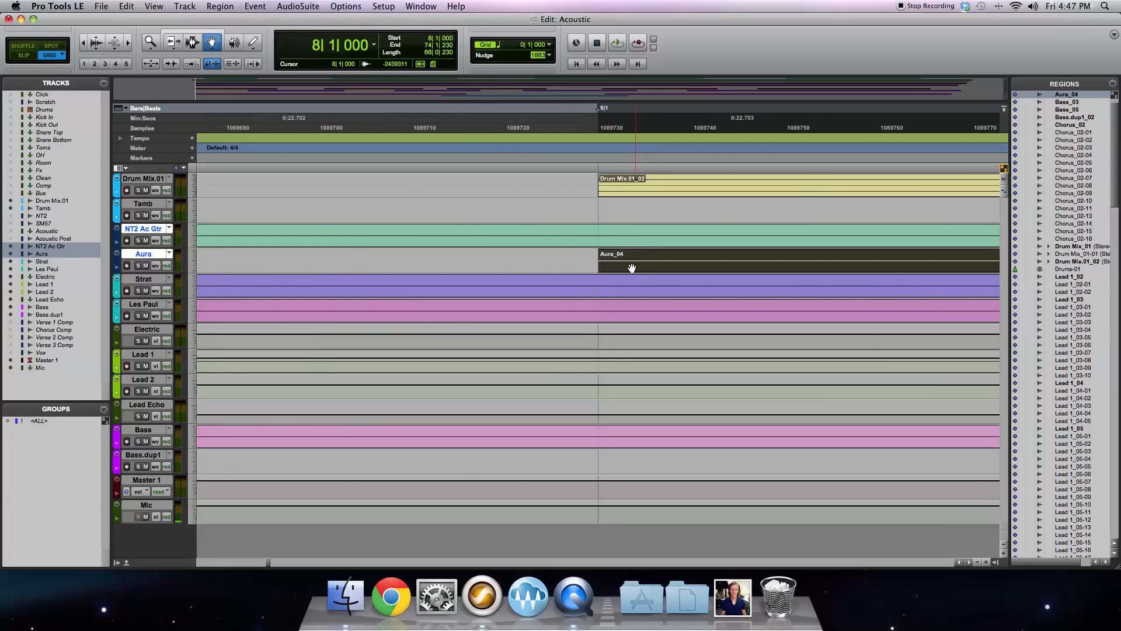
key(r)
key(r)
key(r)
key(r)
key(r)
key(r)
key(r)
key(r)
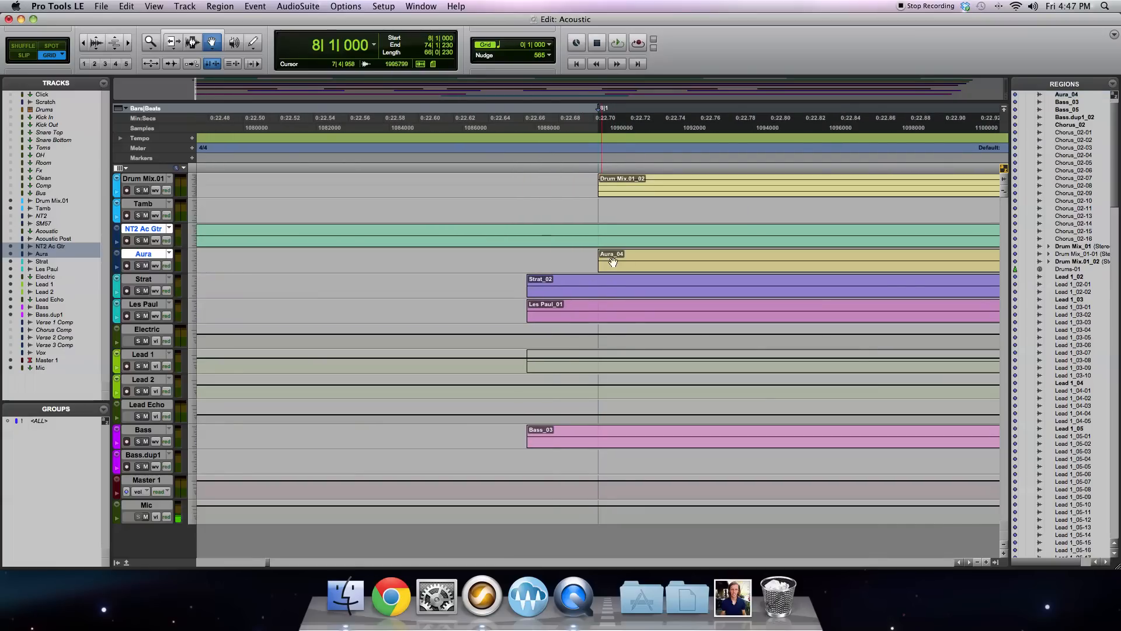
key(minus)
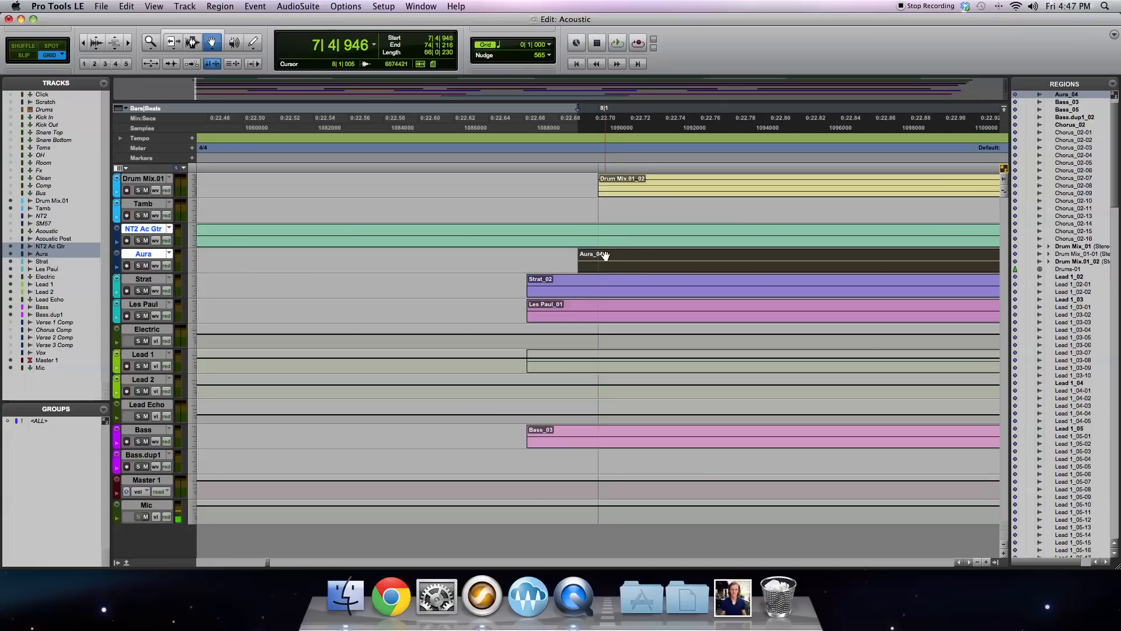
key(plus)
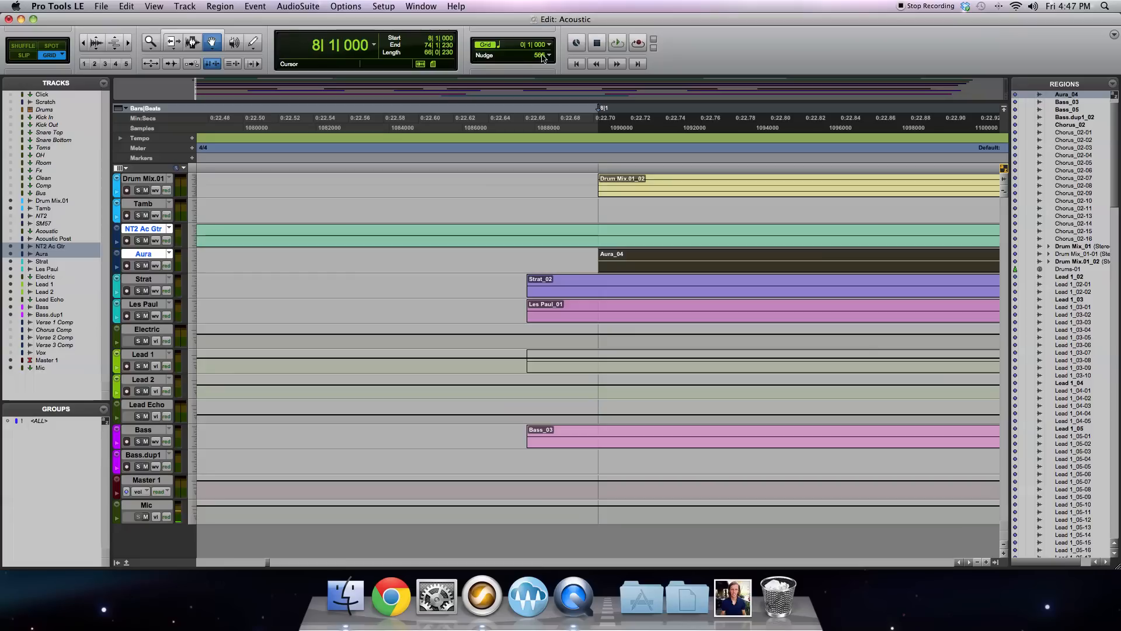
Step: Set the nudge value to 1883 and nudge the Aura_04 region one increment earlier
text(188)
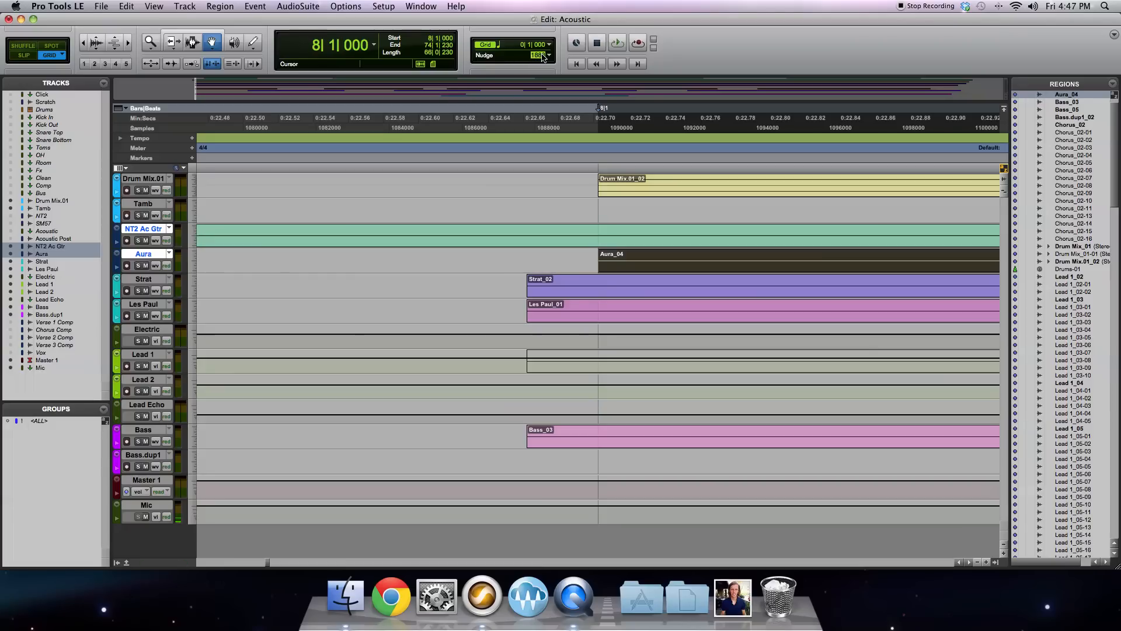
key(Return)
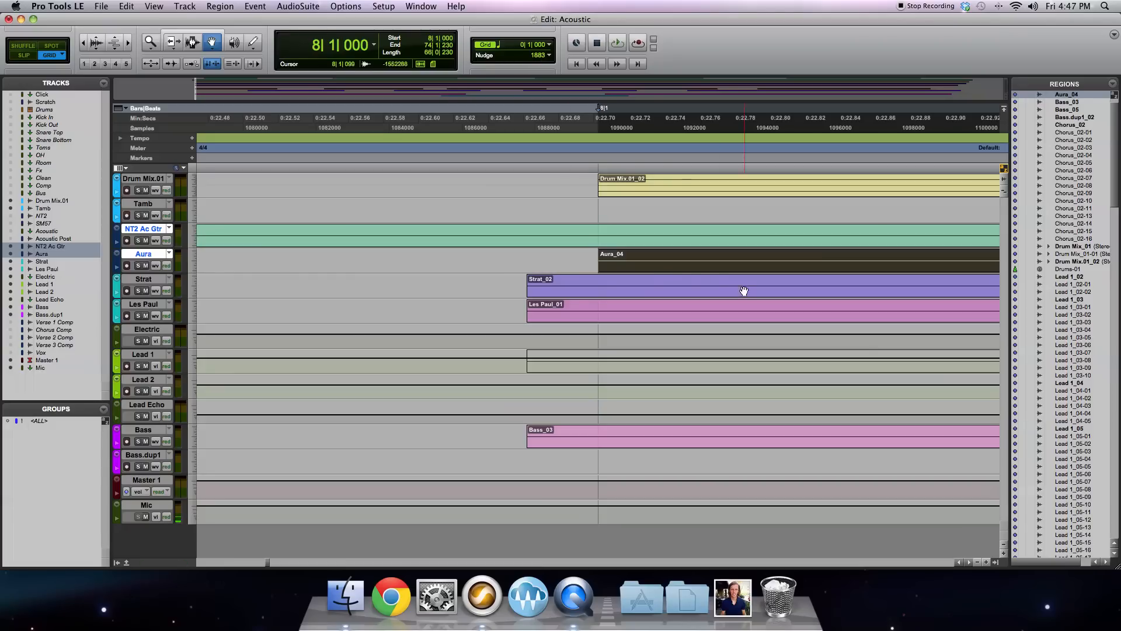
key(minus)
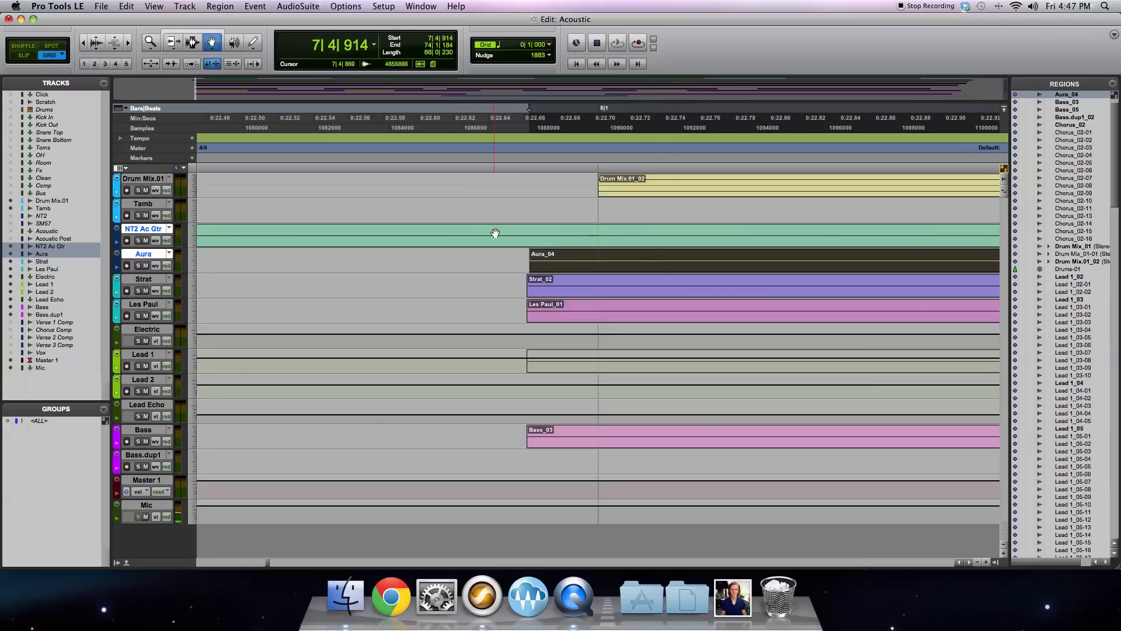
key(super+equal)
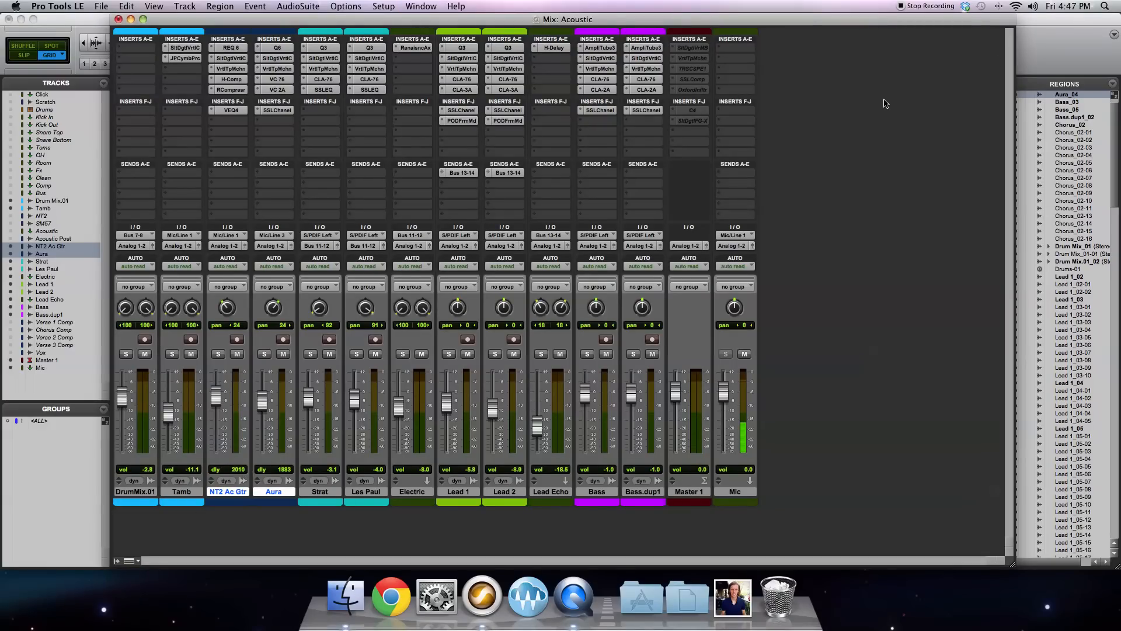
key(super+equal)
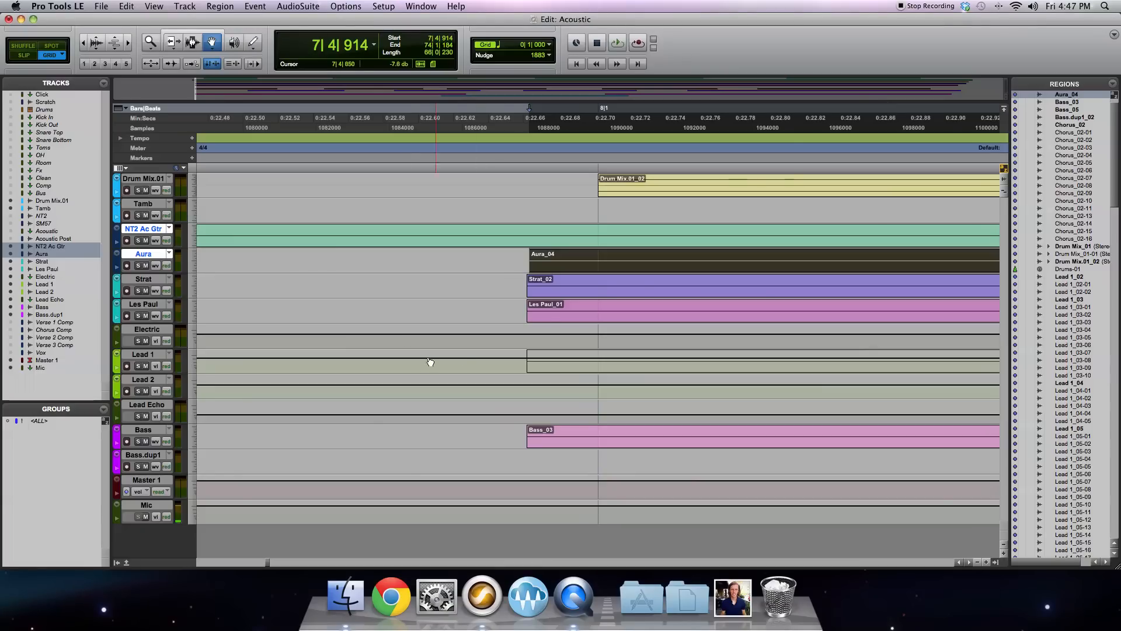
click(537, 55)
text(2010)
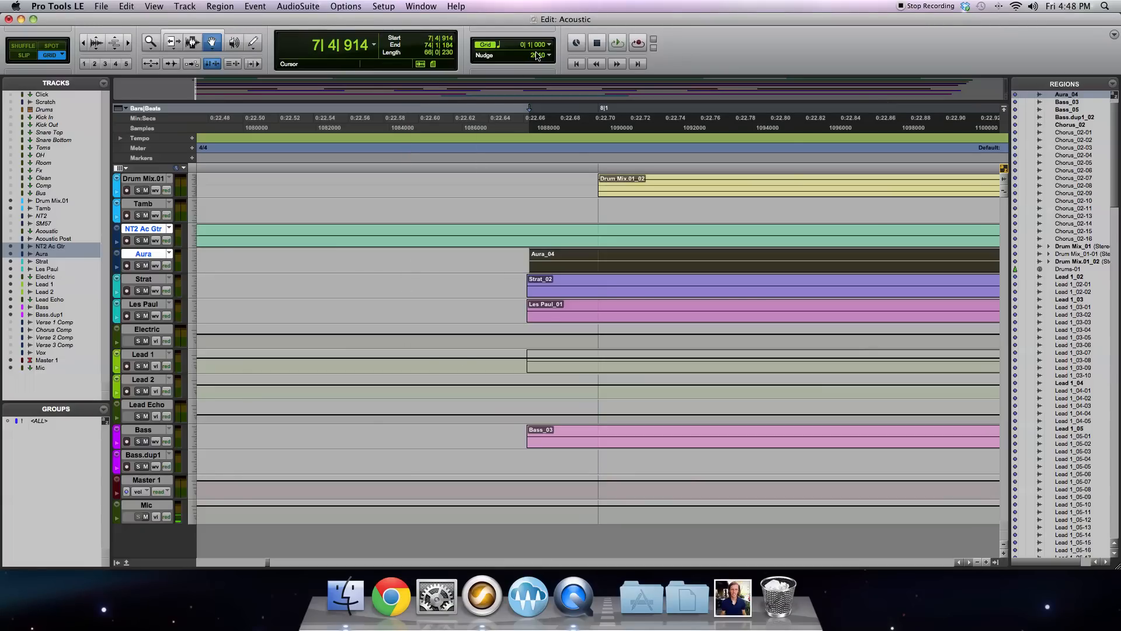
scroll(554, 247, up, 2)
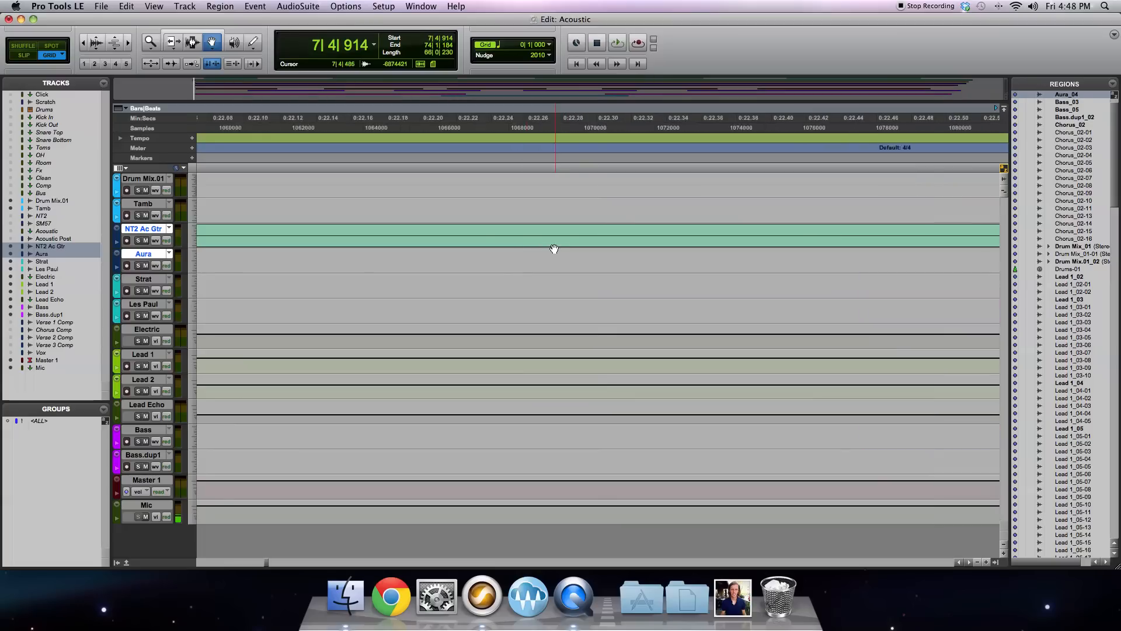
scroll(553, 247, down, 3)
click(553, 247)
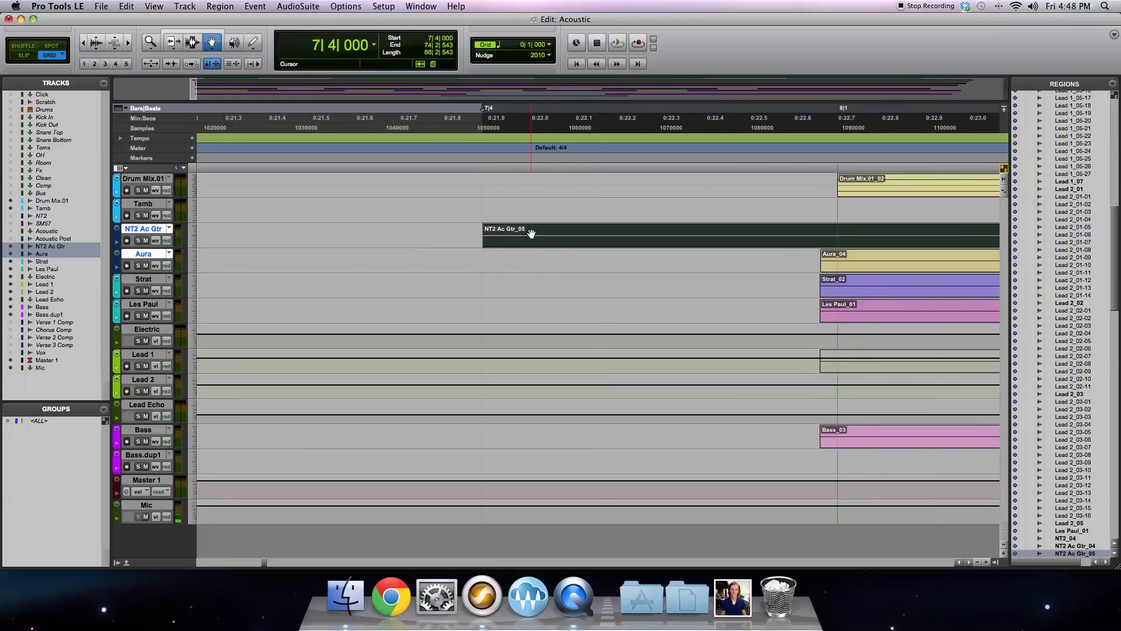
key(minus)
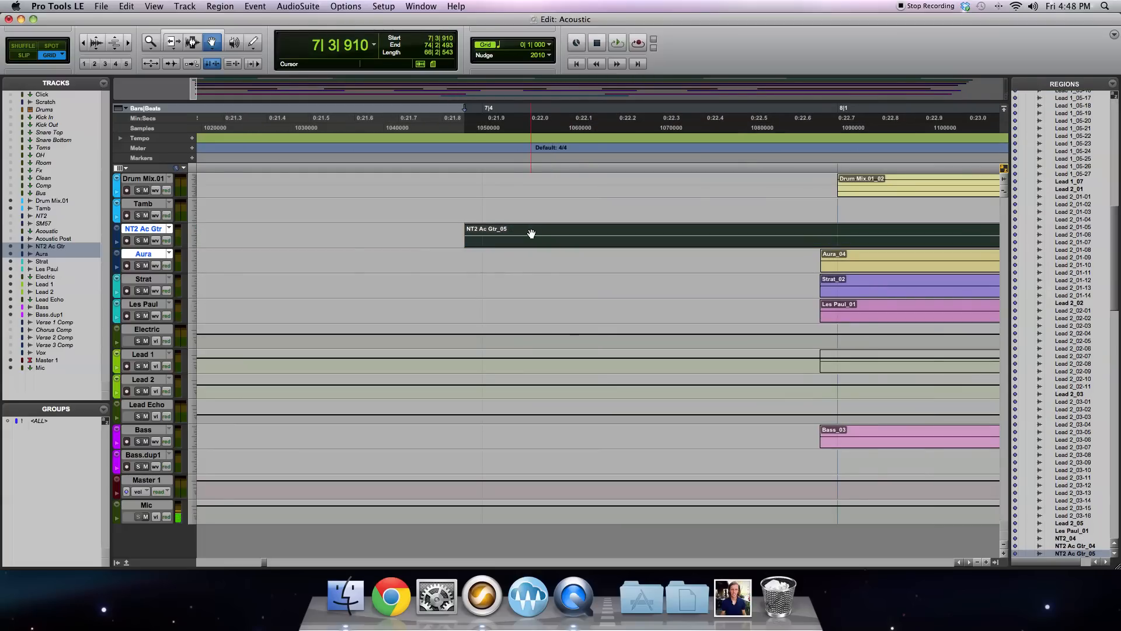
Step: Play the session from the start of the NT2 Ac Gtr_05 region to listen to the nudged guitars, and stop playback
scroll(530, 233, down, 3)
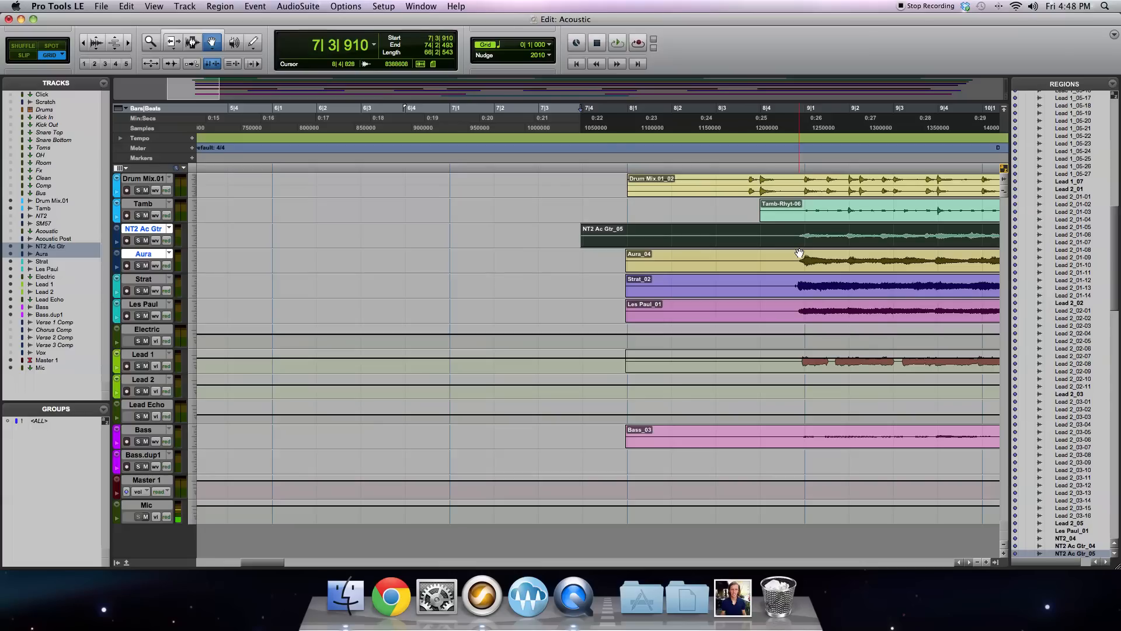
key(space)
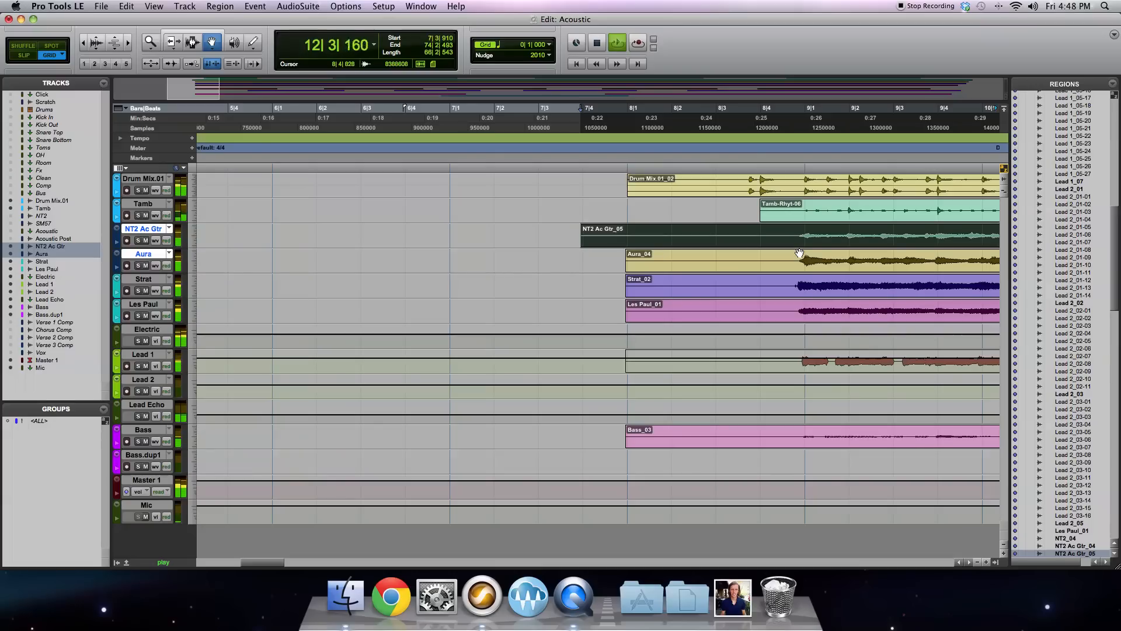
click(597, 44)
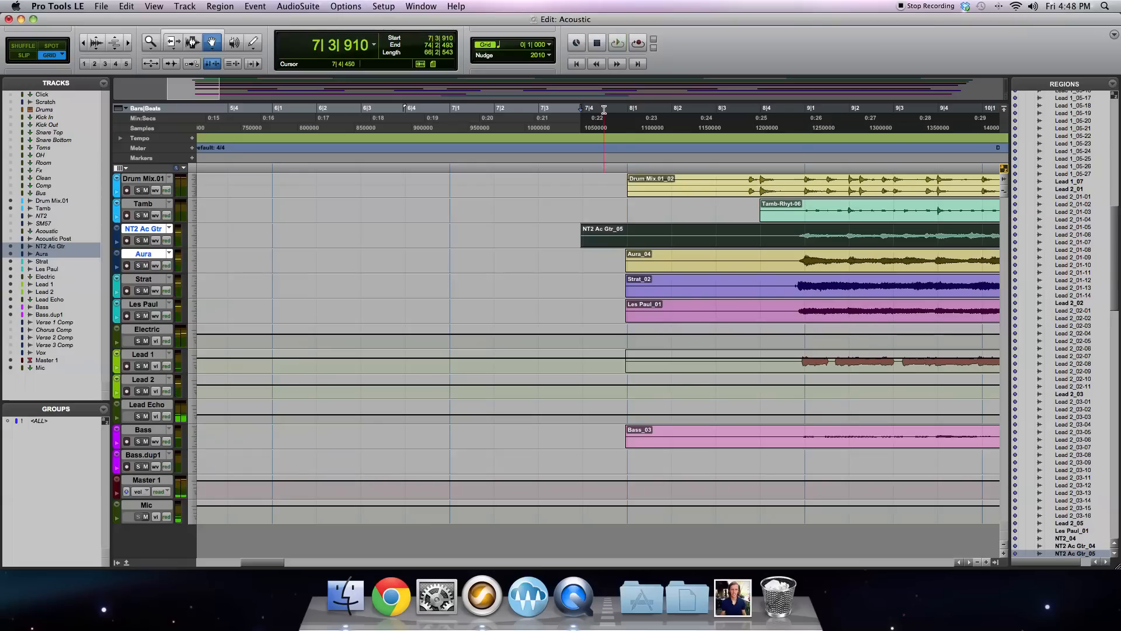
Step: Create one new stereo Aux Input track after Aura in the Mix window
key(super+equal)
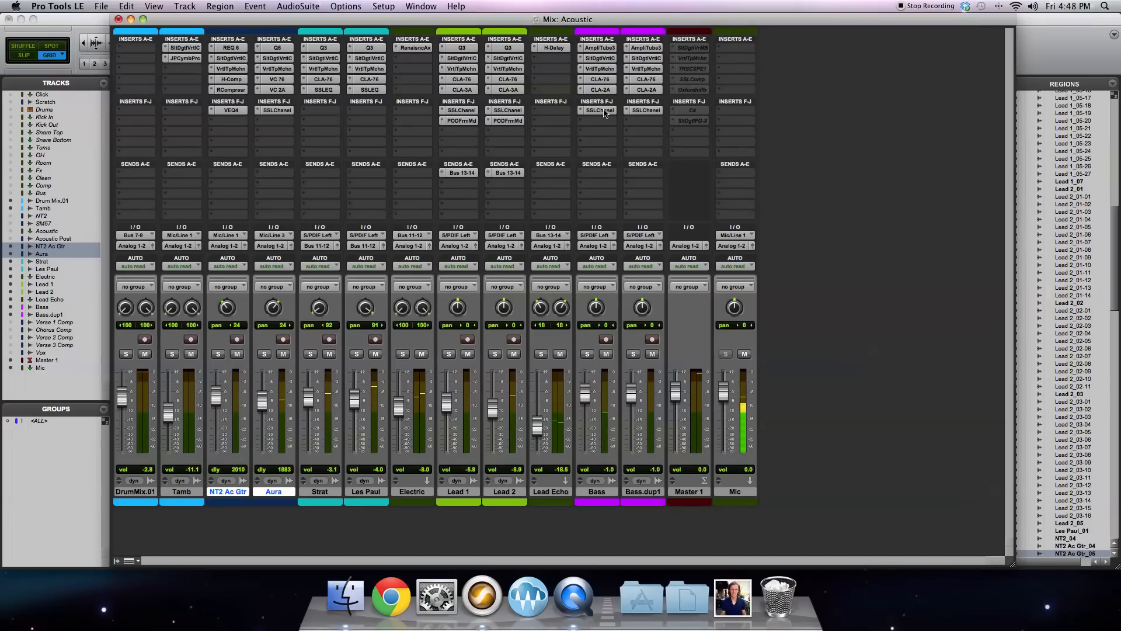
click(278, 493)
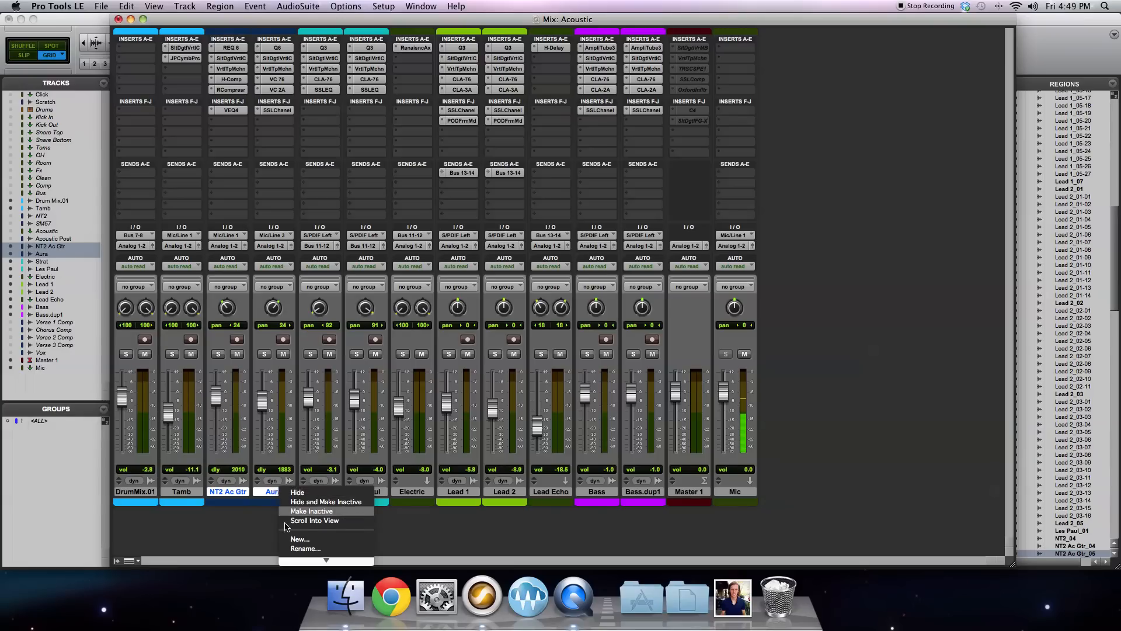
click(300, 539)
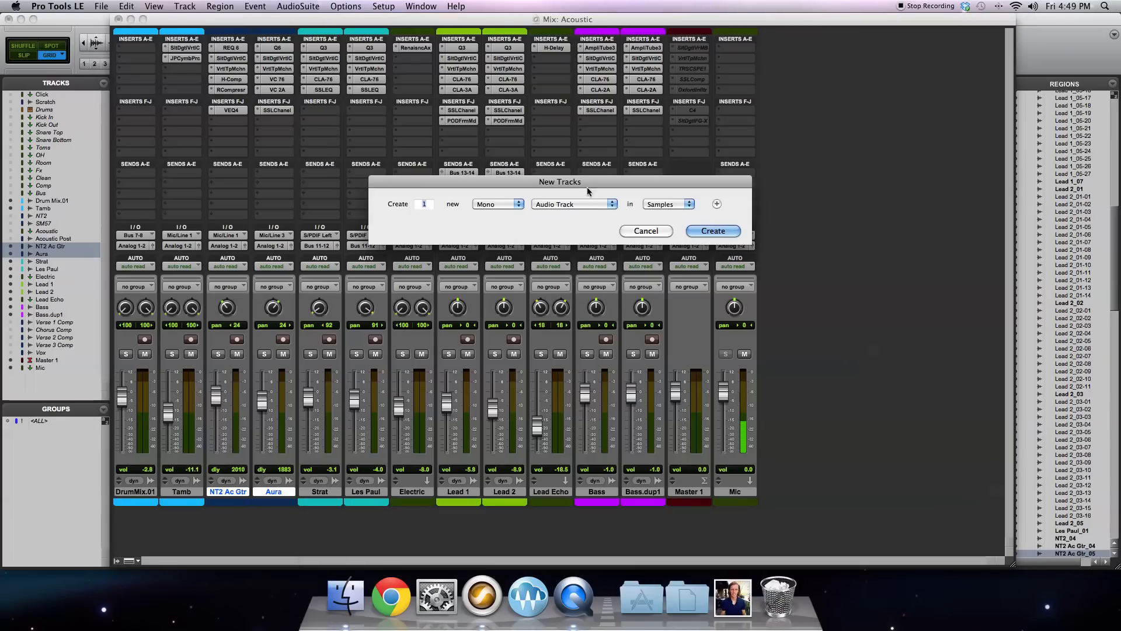
click(495, 207)
click(494, 213)
click(573, 204)
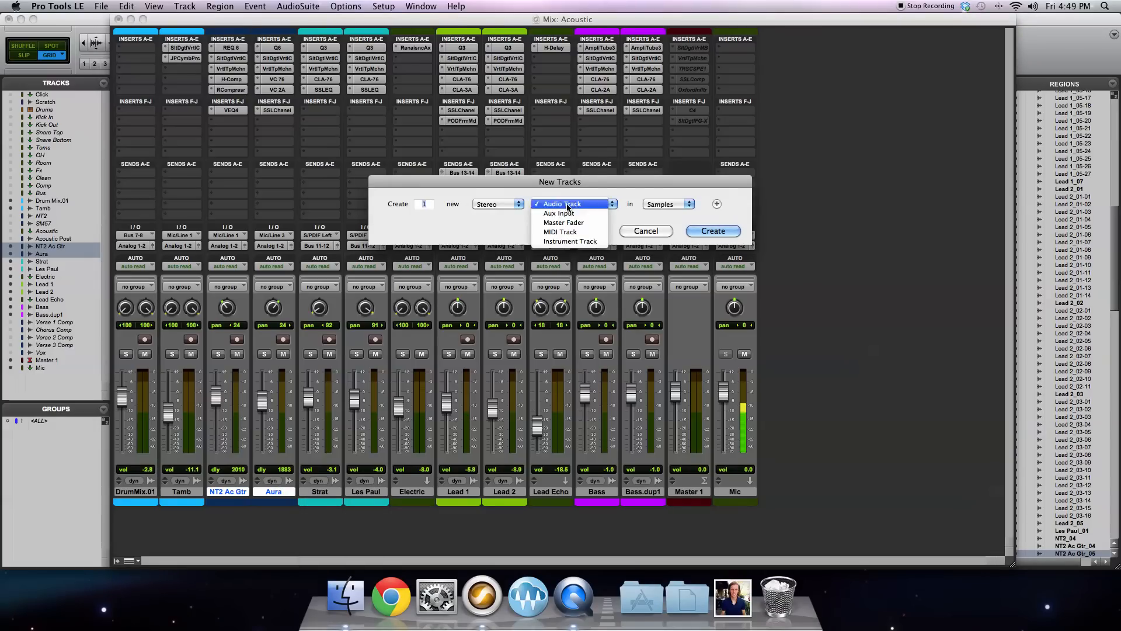
click(573, 214)
click(710, 230)
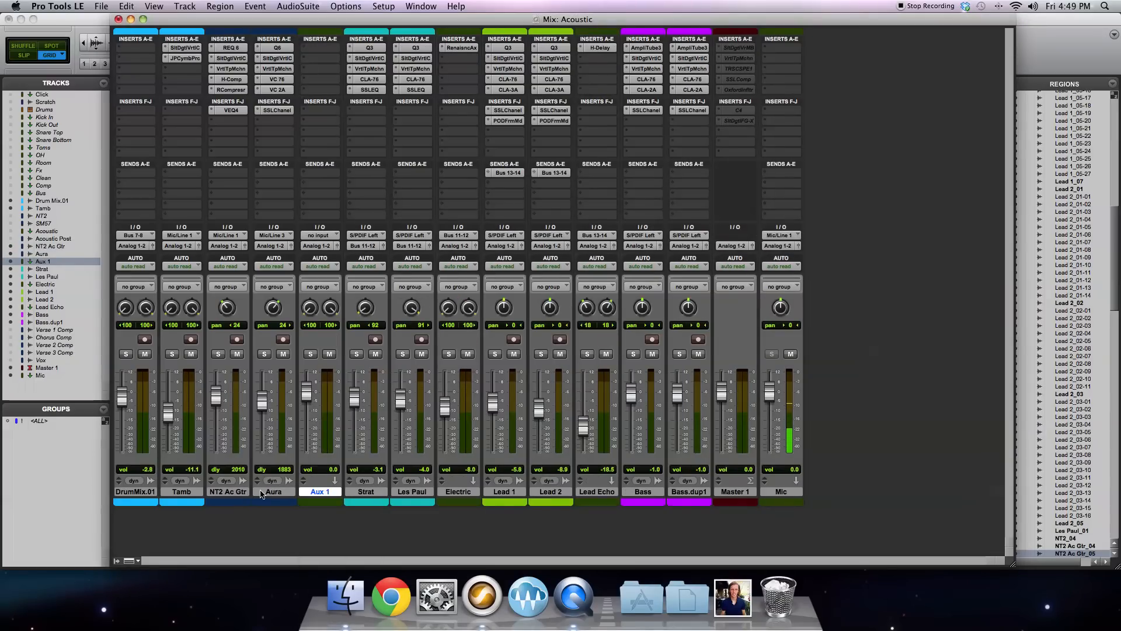
Step: Rename the new aux track as Acoustic Bus
double_click(309, 493)
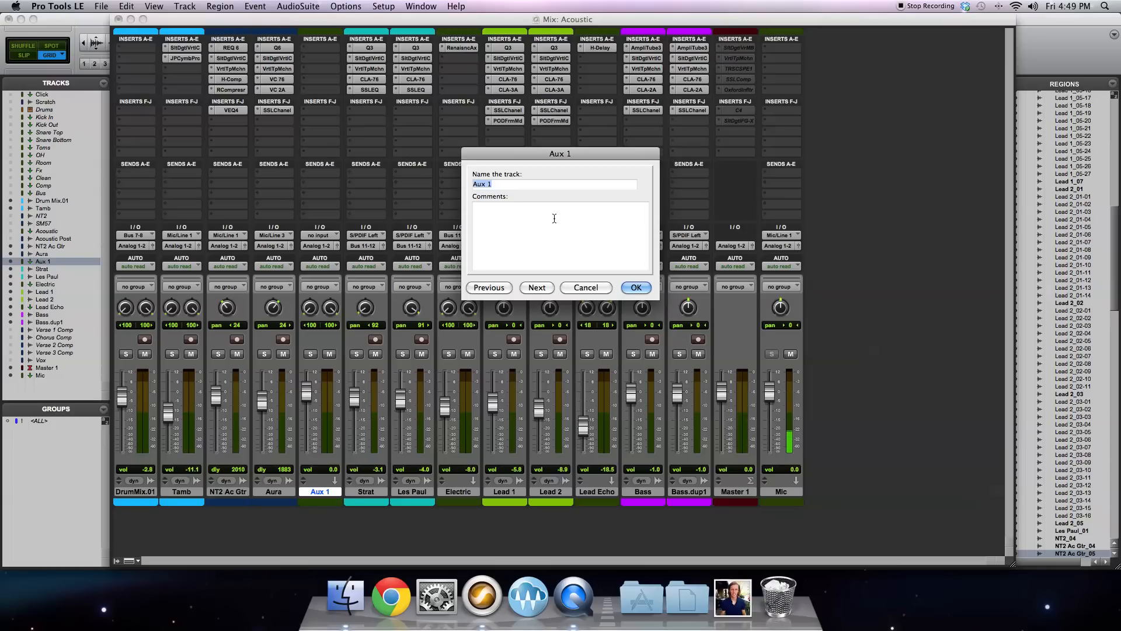
text(Acousti)
key(Return)
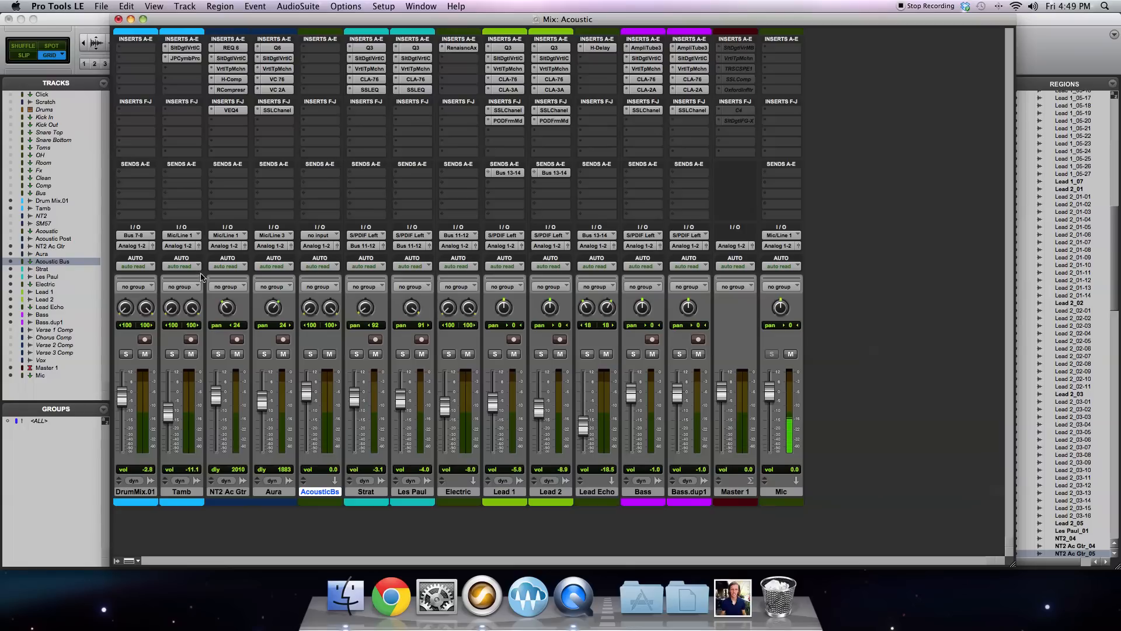
Step: Route the outputs of NT2 Ac Gtr and Aura to the stereo Bus 5-6
click(231, 246)
mouse_move(232, 257)
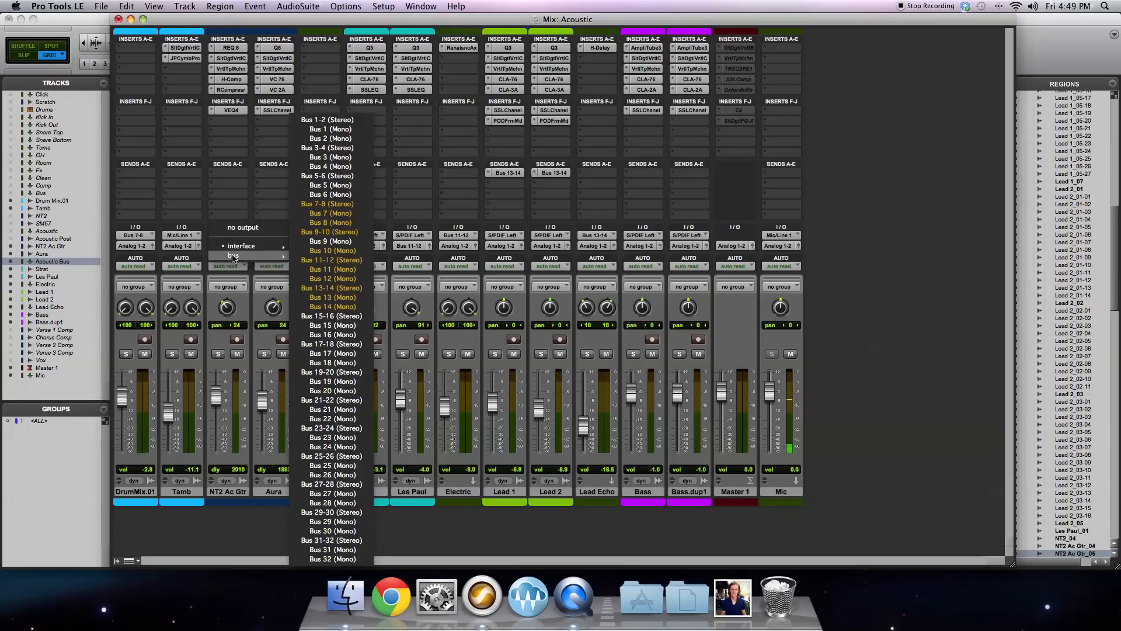
click(320, 175)
click(267, 247)
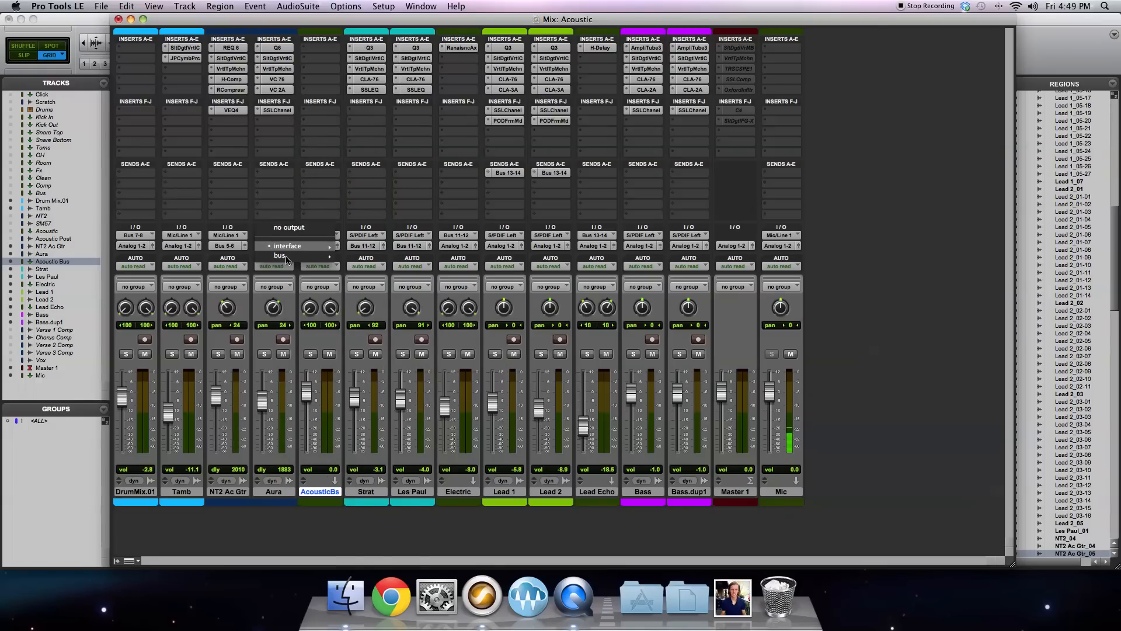
mouse_move(322, 257)
click(380, 176)
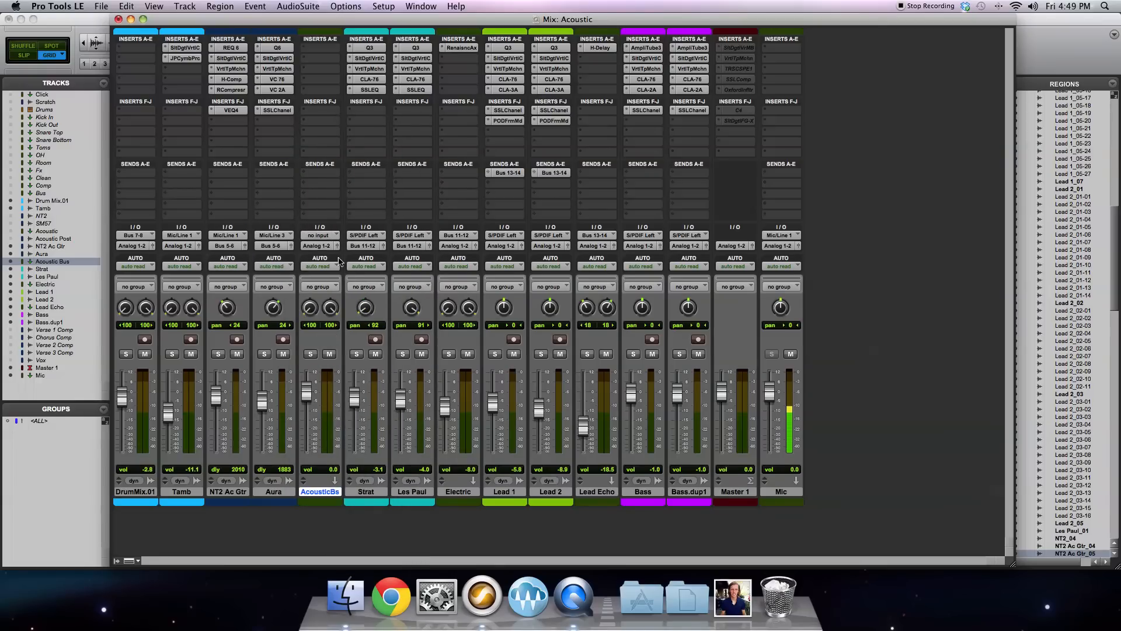
Step: Set the input of the Acoustic Bus track to the stereo Bus 5-6
click(320, 235)
mouse_move(332, 268)
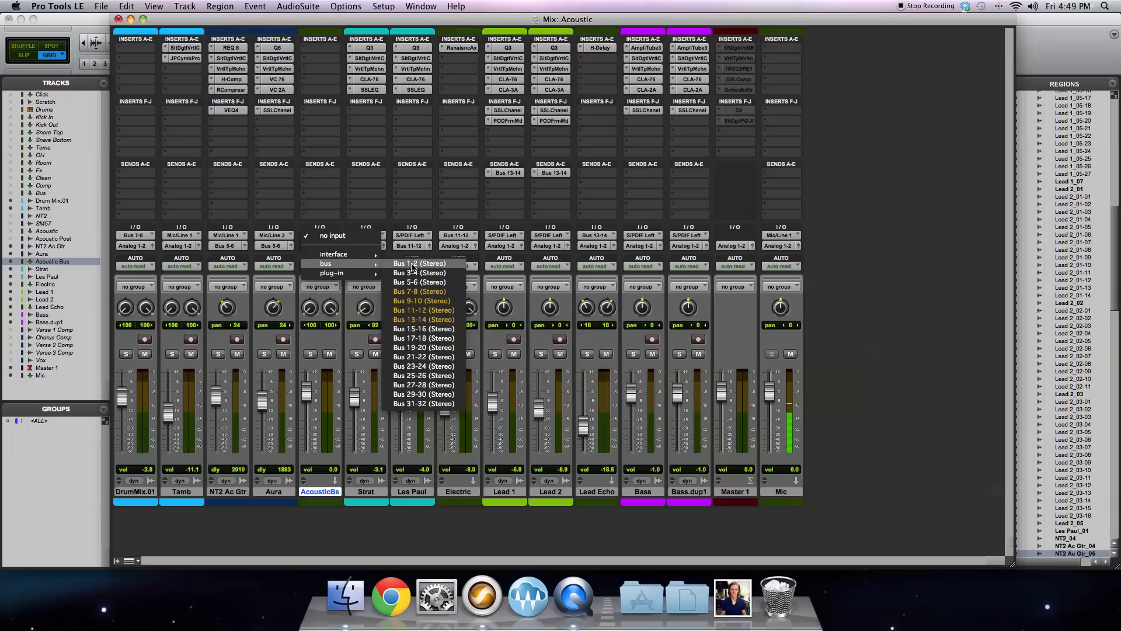
click(424, 281)
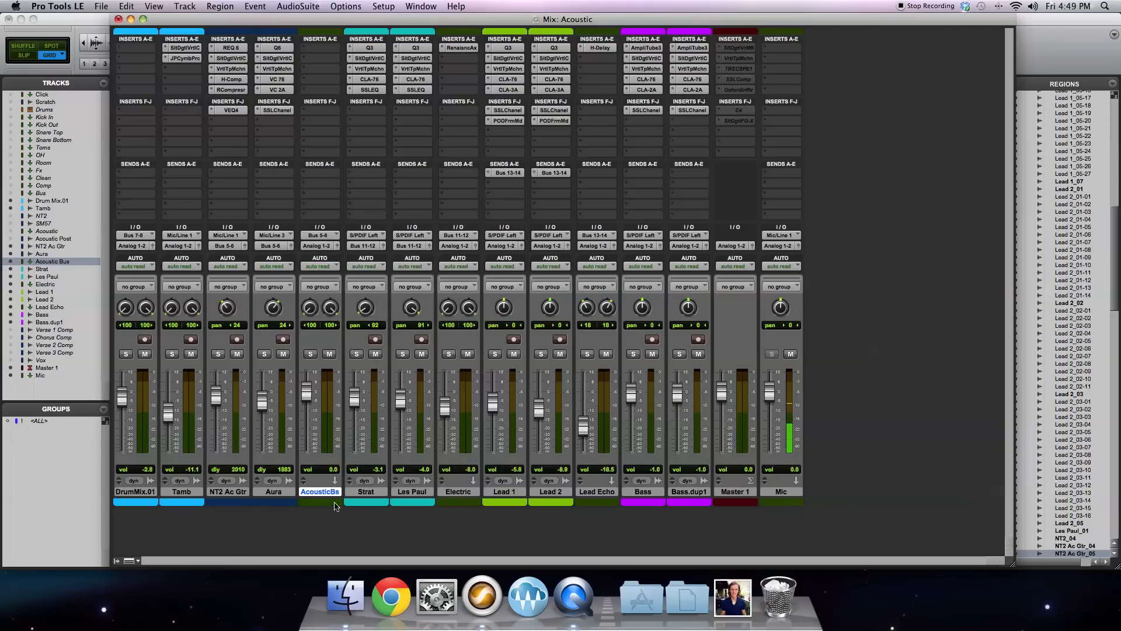
Step: Rename the Acoustic Bus track's input bus as Ac Gtr Bus
right_click(322, 229)
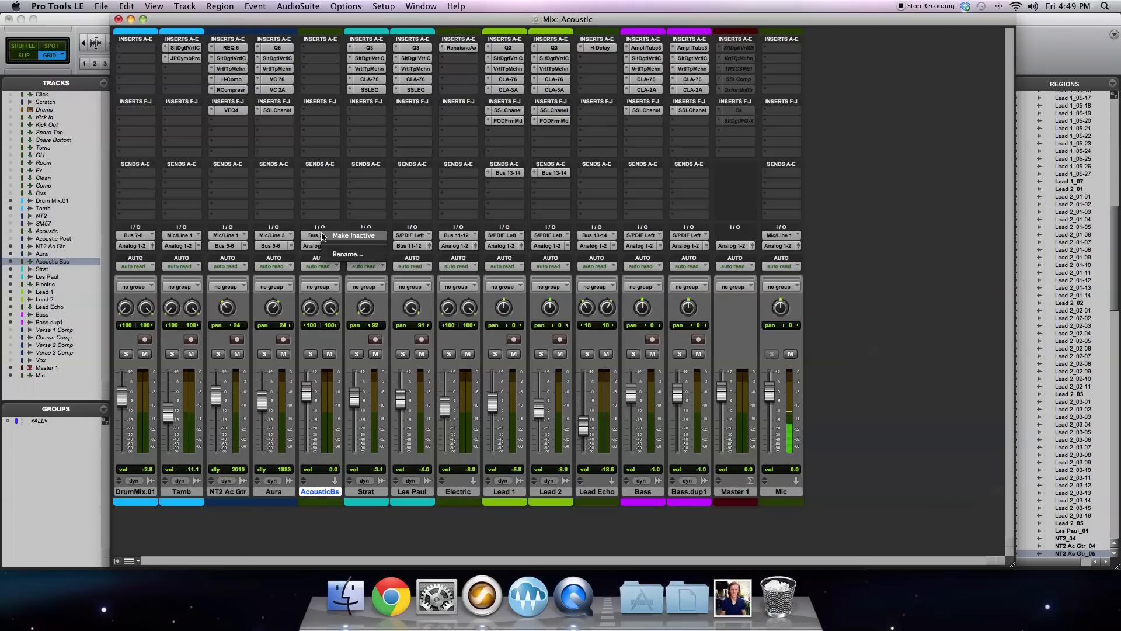
click(348, 254)
text(Ac Gtr Bus)
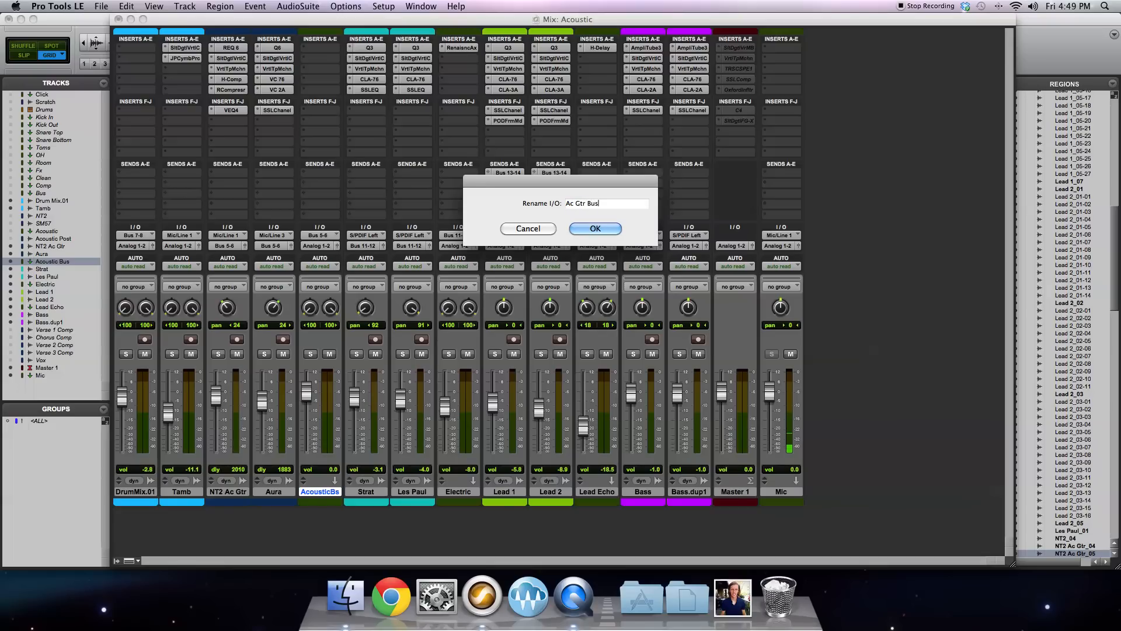
key(Return)
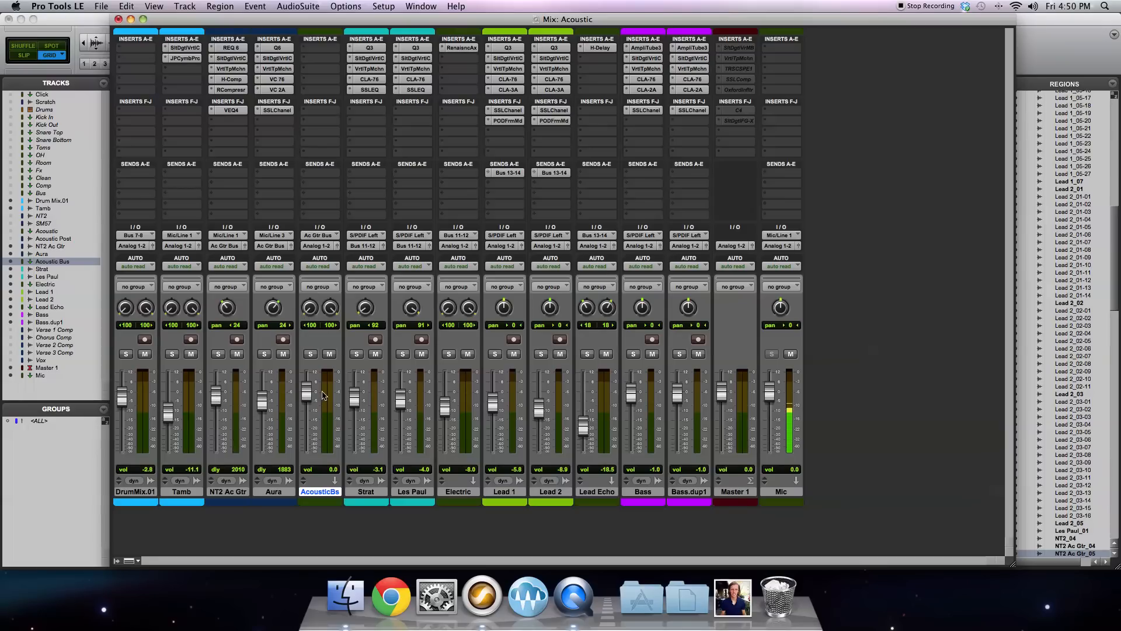
Step: Solo Aura, NT2 Ac Gtr and Acoustic Bus, and pan Aura 100 right and NT2 Ac Gtr 100 left
click(264, 355)
click(219, 355)
click(308, 356)
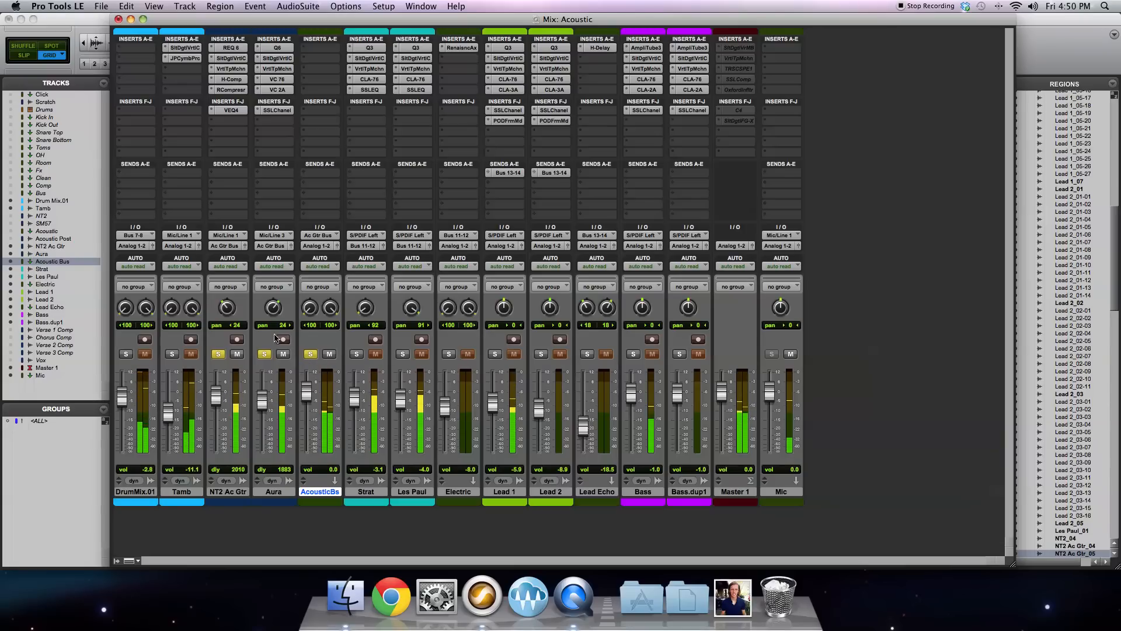
drag(274, 307, 278, 257)
drag(227, 308, 232, 399)
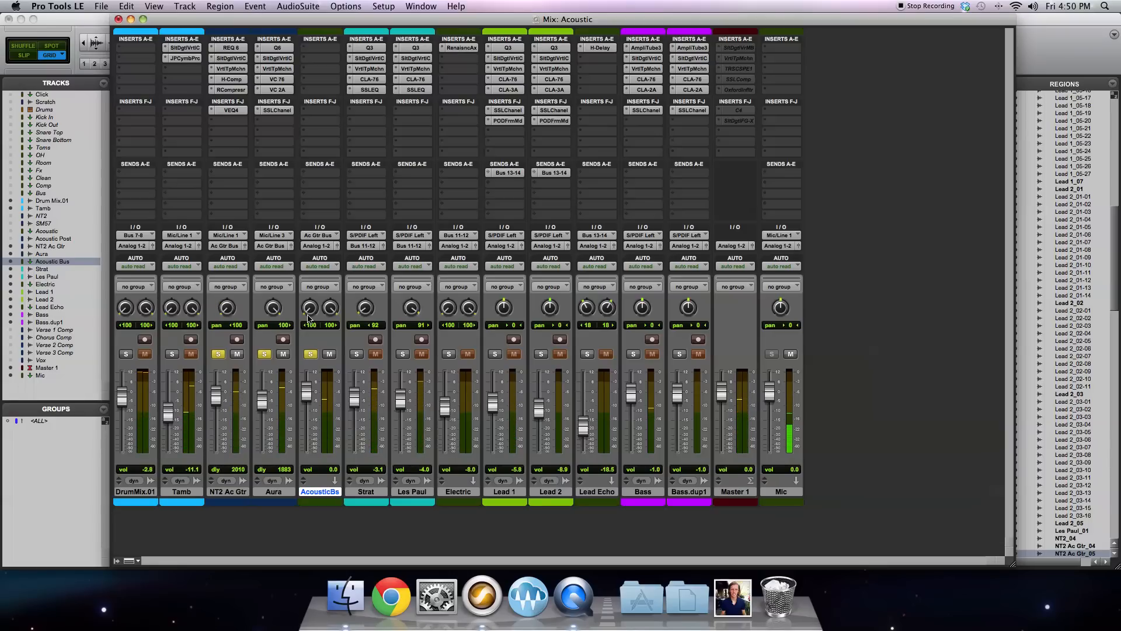
Step: Narrow the stereo width of Acoustic Bus by setting its two pans to 27 left and 27 right
drag(308, 314, 306, 227)
drag(308, 312, 323, 406)
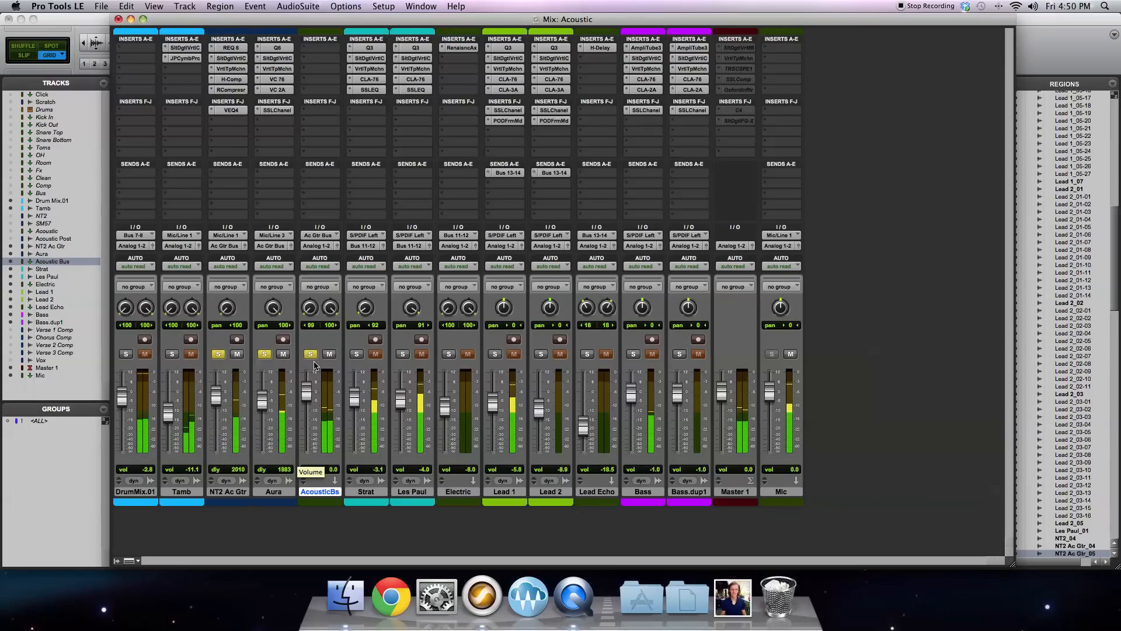
drag(314, 313, 333, 342)
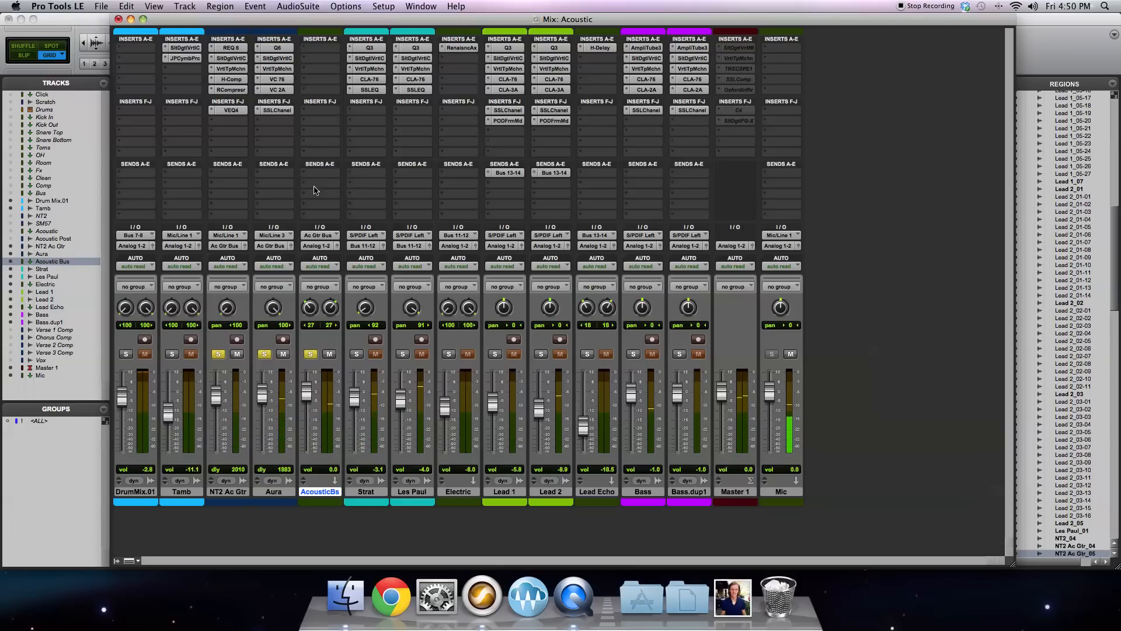
Step: Insert the stereo Slate Digital Virtual MixBuss plug-in in the first insert slot of Acoustic Bus
click(319, 49)
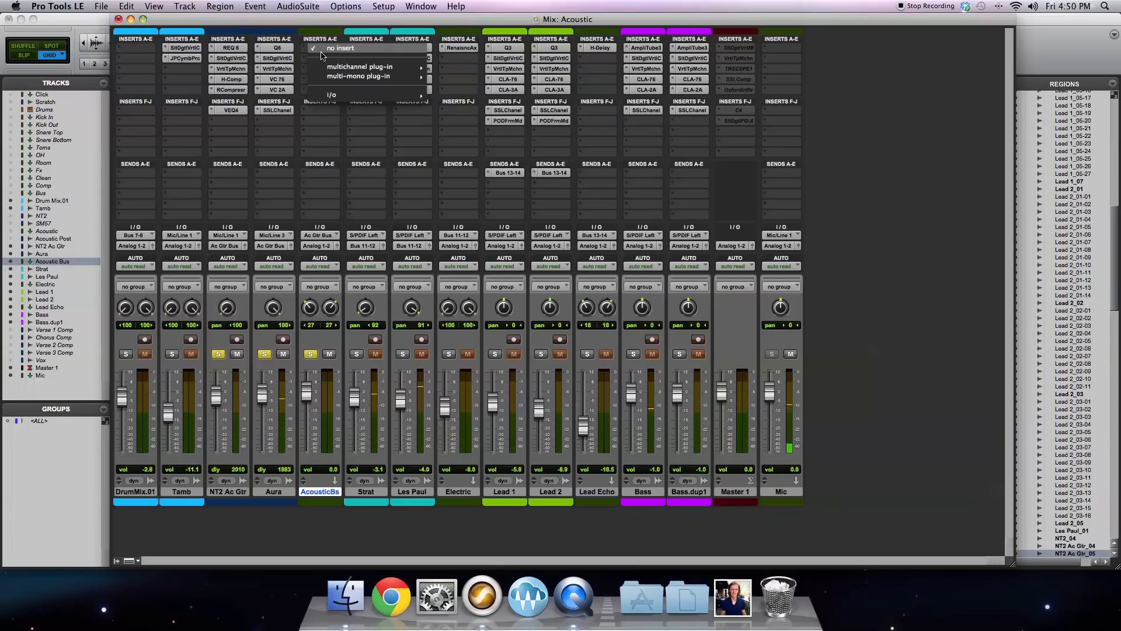
mouse_move(336, 67)
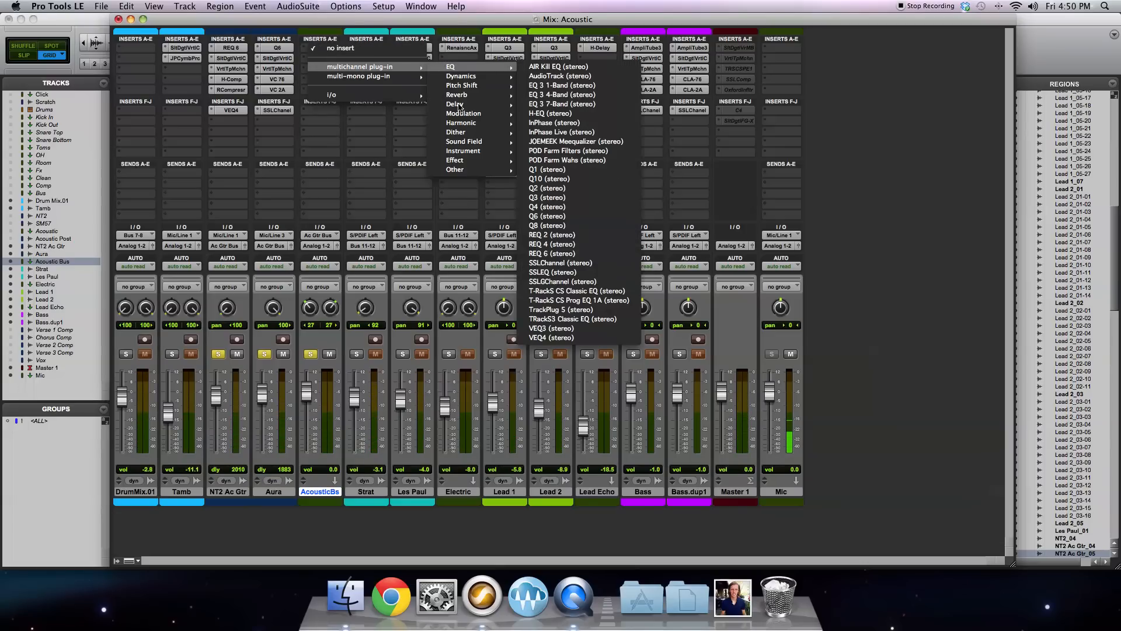
mouse_move(469, 170)
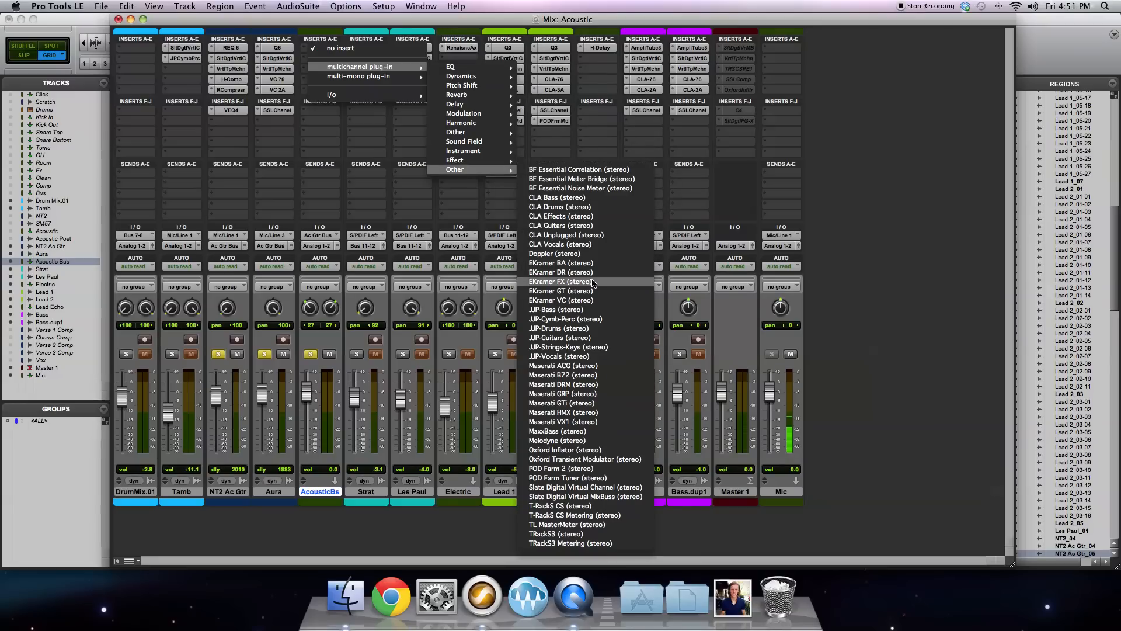
click(597, 498)
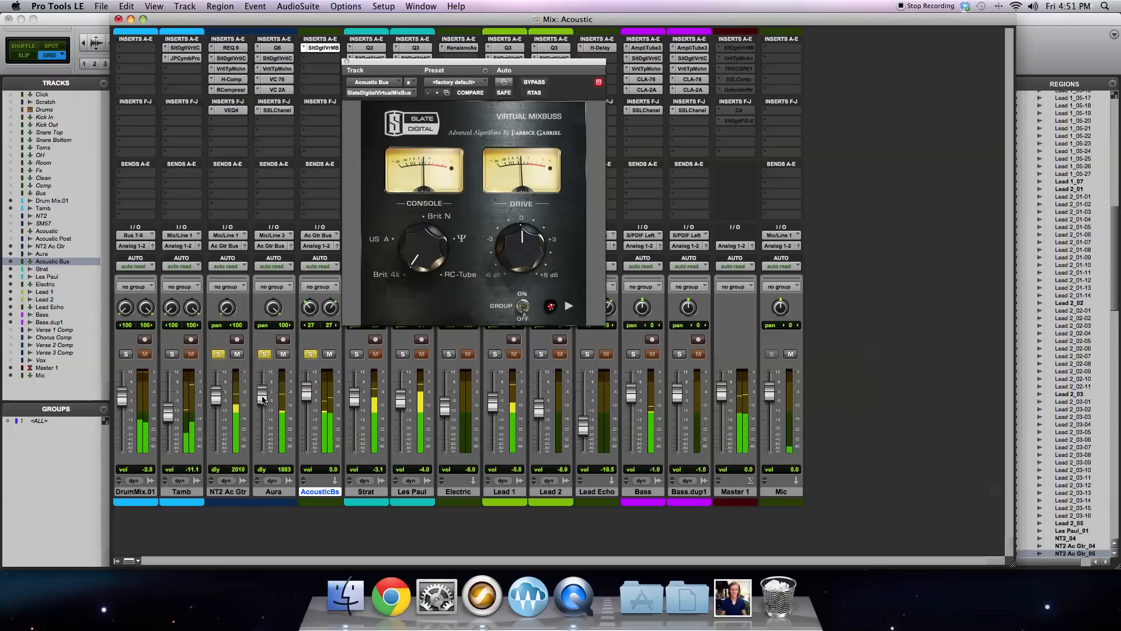
Step: Audition the Virtual MixBuss console models on Acoustic Bus, settle on Ψ, and raise the Drive slightly above 0
click(465, 275)
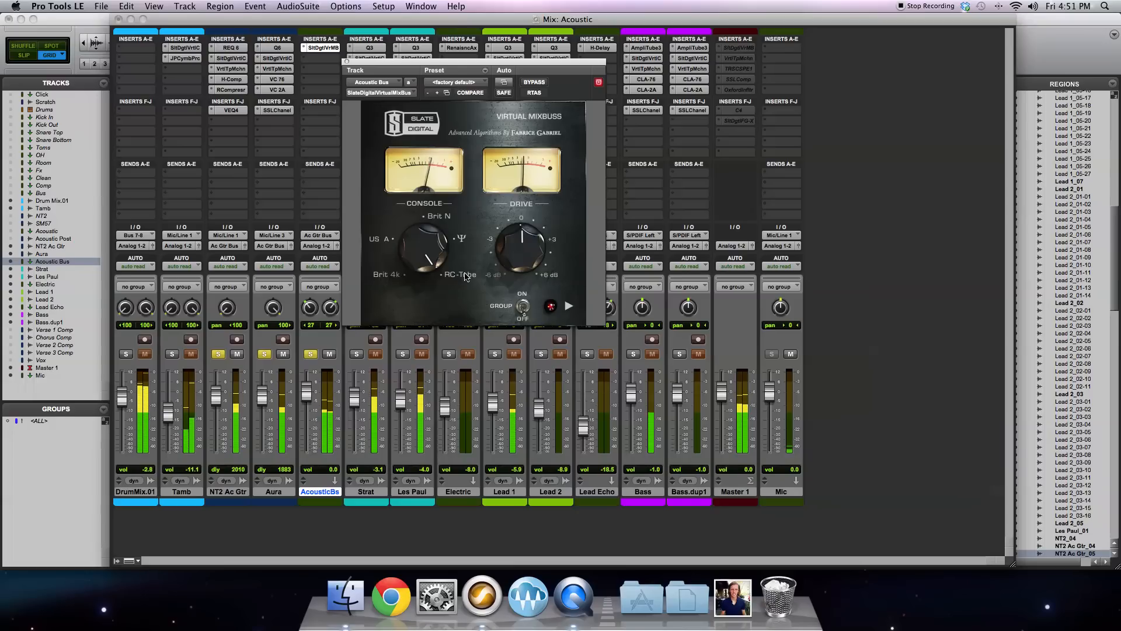
click(461, 239)
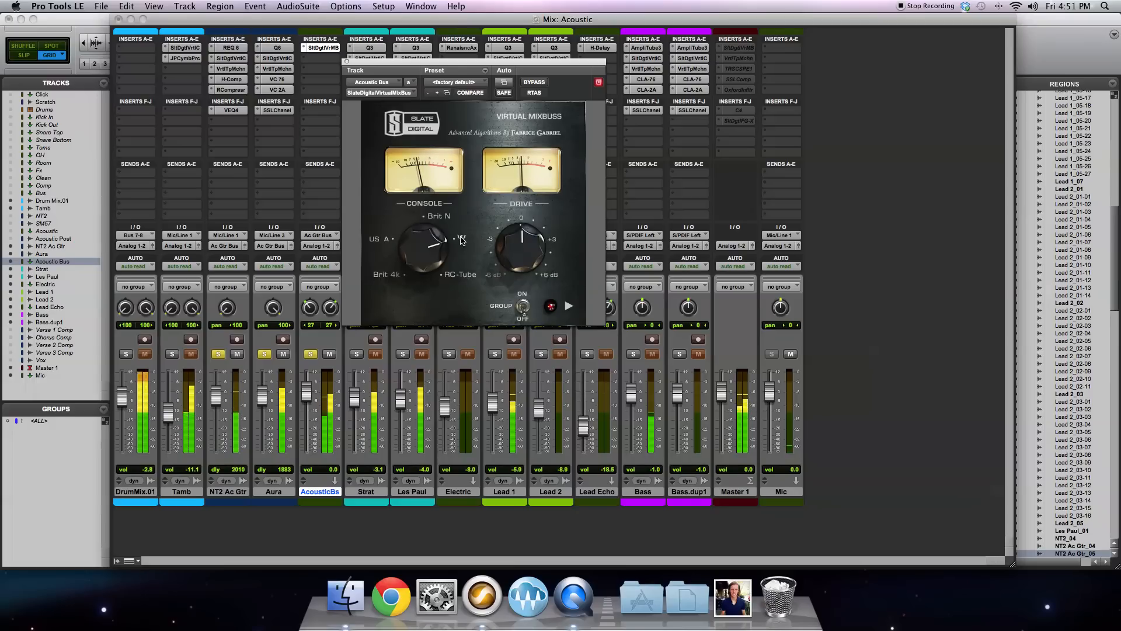
click(386, 243)
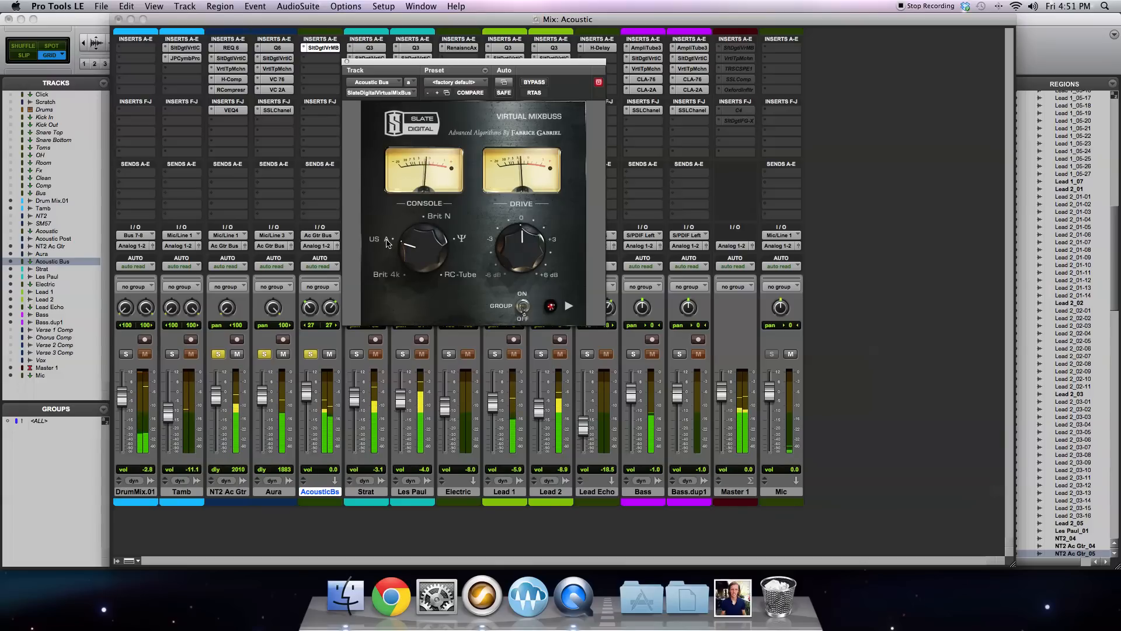
click(433, 217)
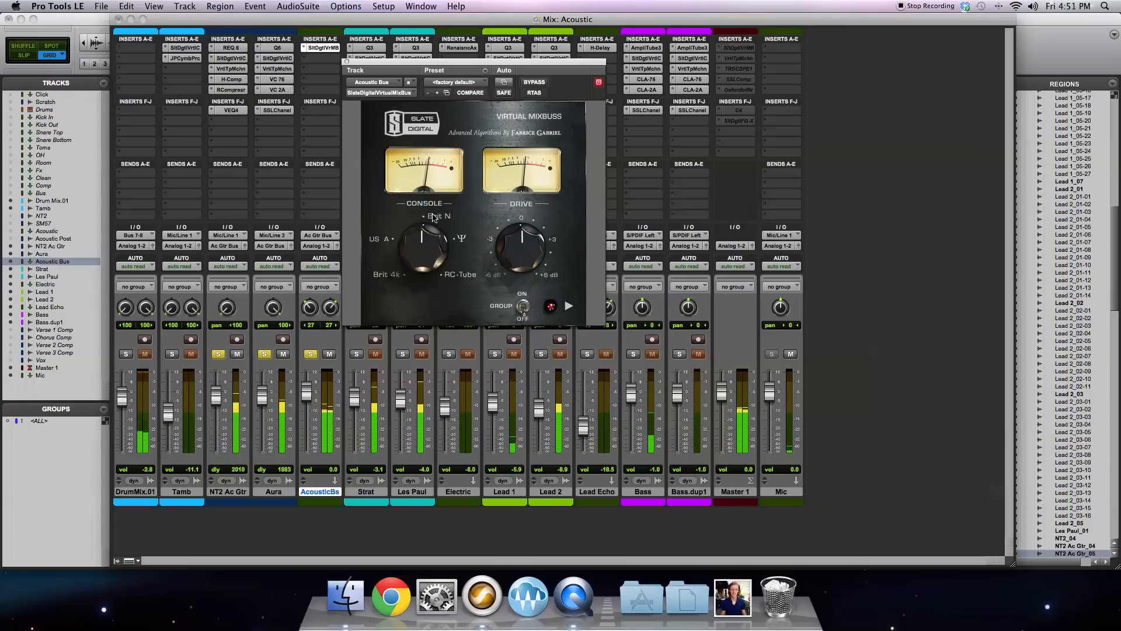
click(462, 240)
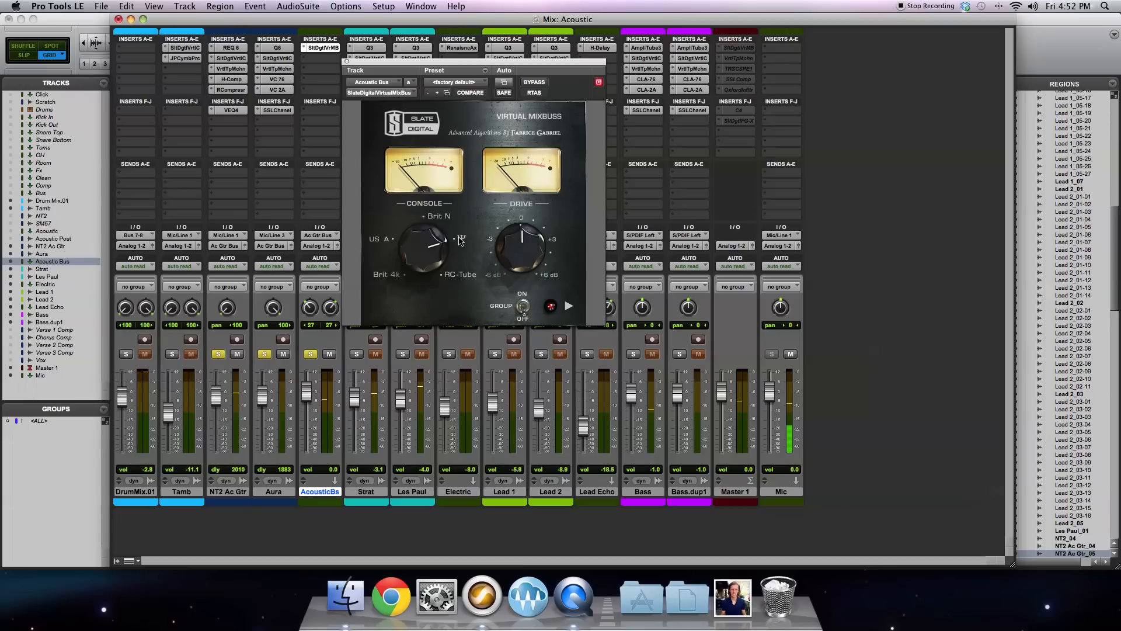
drag(504, 243, 505, 221)
Step: Insert the stereo Renaissance Axx compressor in the second insert slot of Acoustic Bus
click(308, 58)
mouse_move(335, 81)
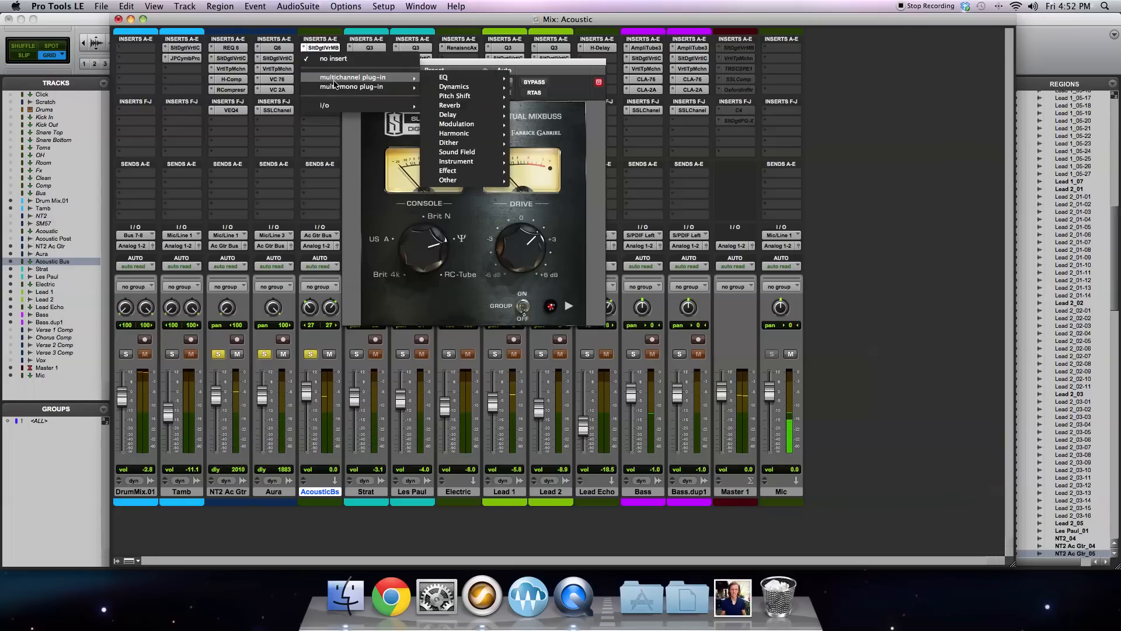
mouse_move(459, 86)
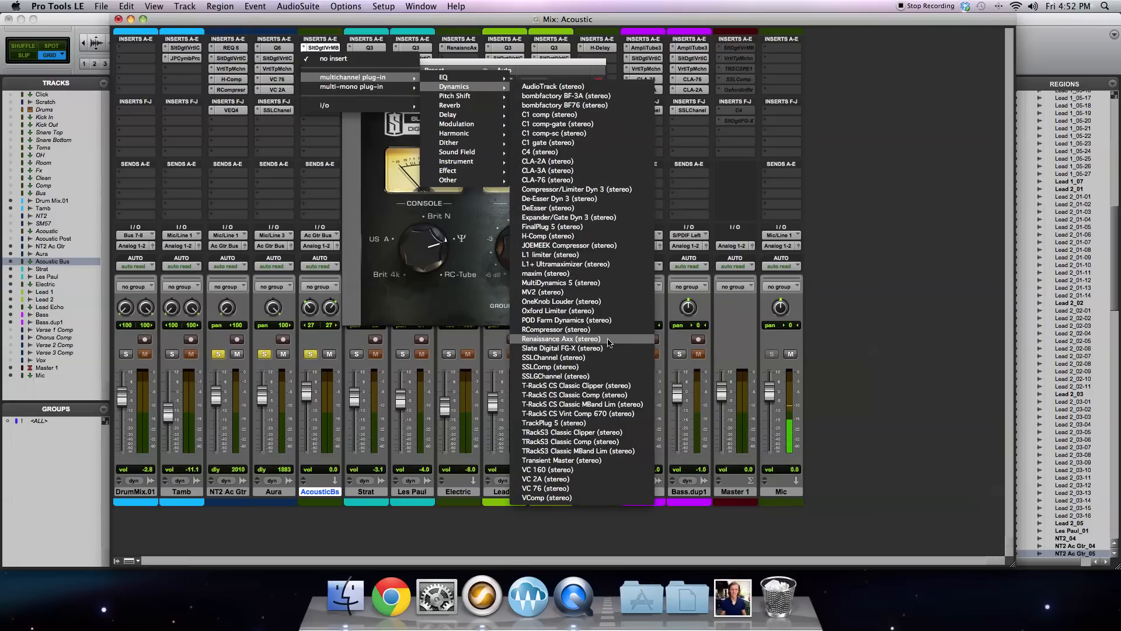
click(564, 339)
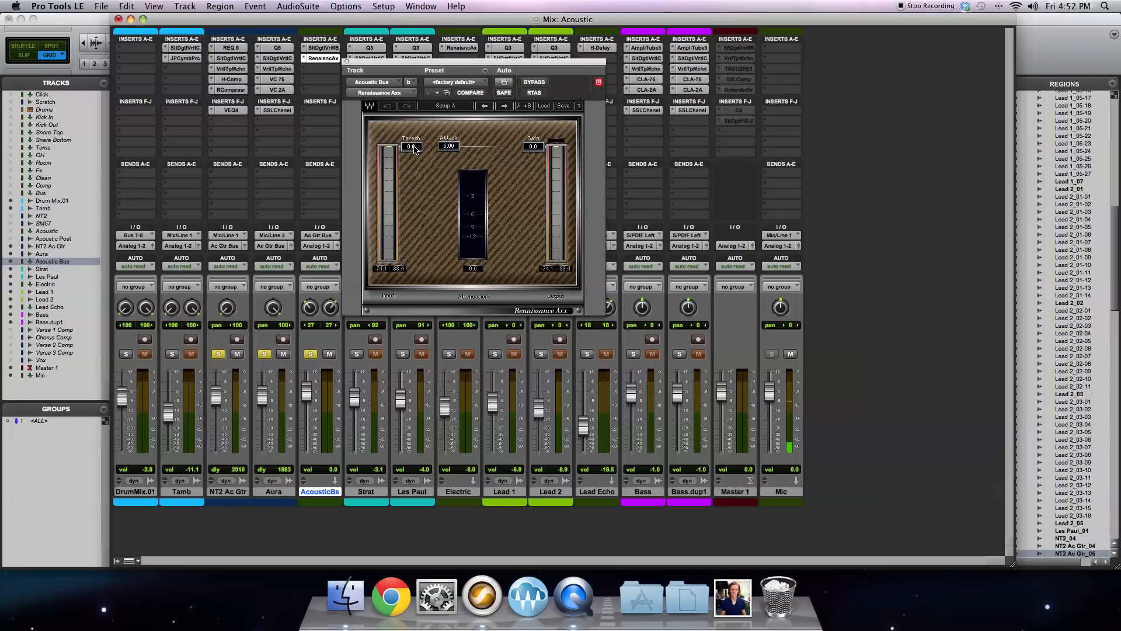
Step: Set the Renaissance Axx on Acoustic Bus to a threshold of -5.0, an attack of 7.20 and a gain of -2.2
drag(413, 149, 447, 148)
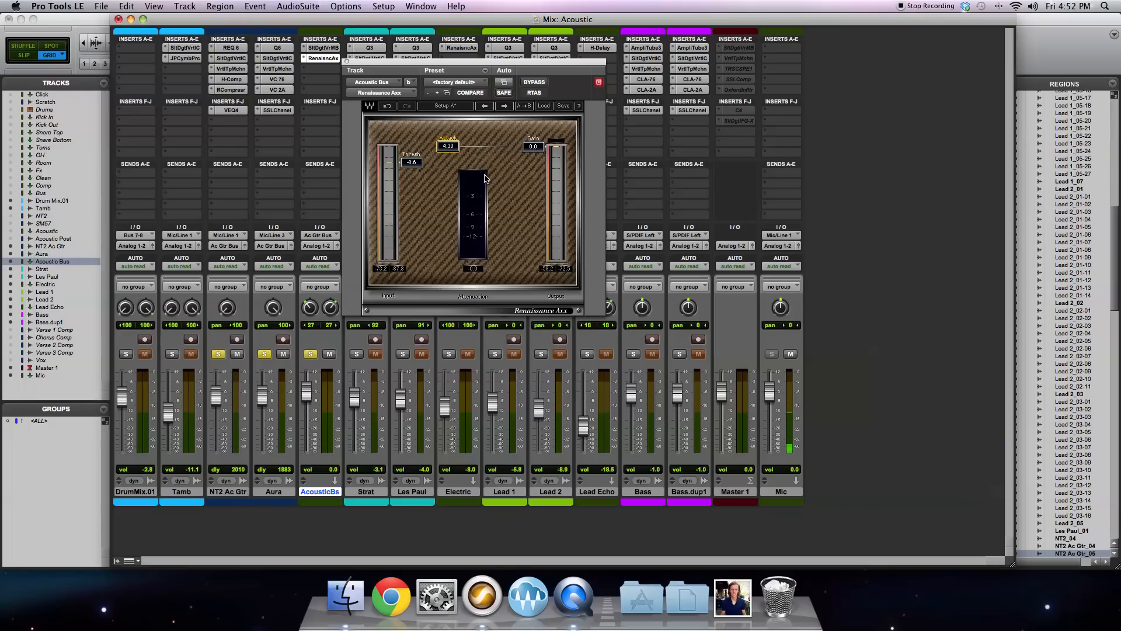
drag(533, 149, 533, 155)
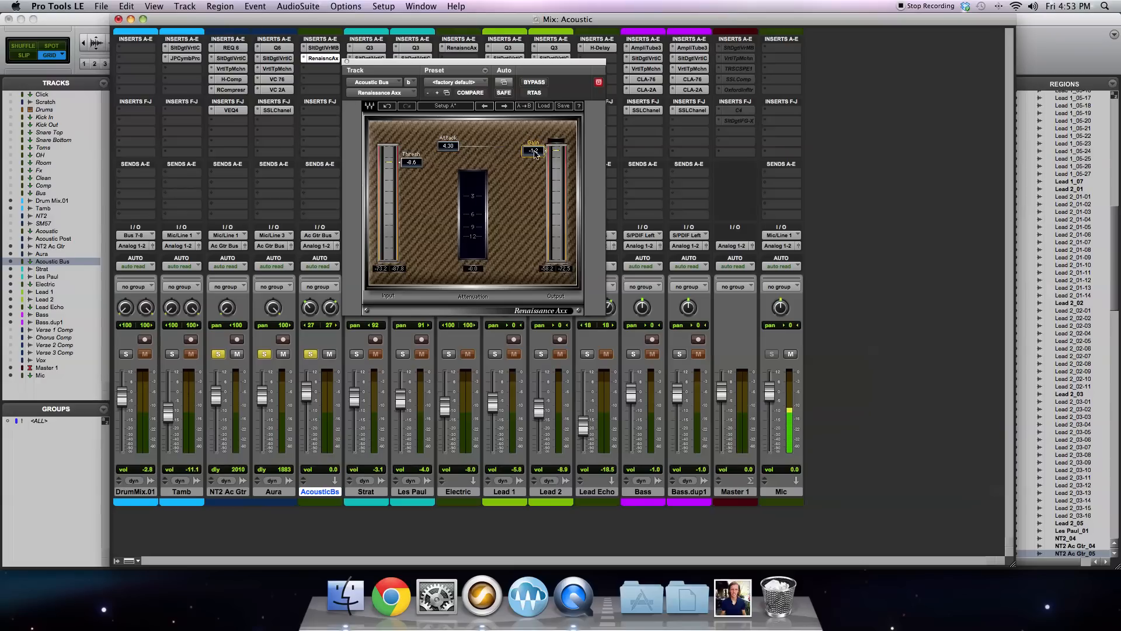
drag(417, 168, 417, 159)
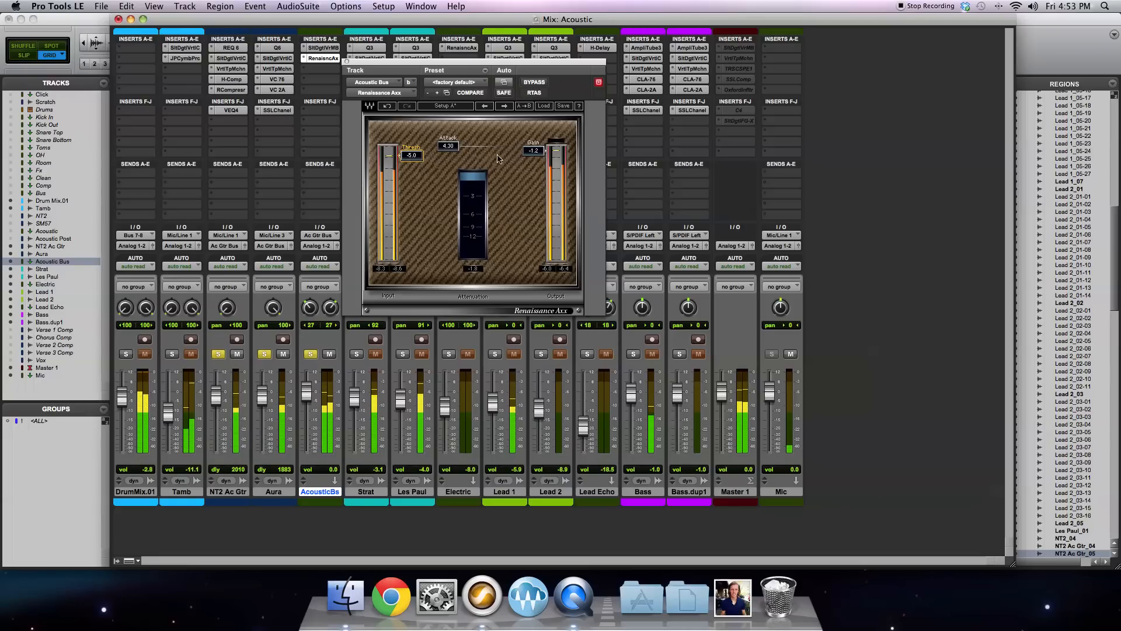
drag(534, 152, 533, 166)
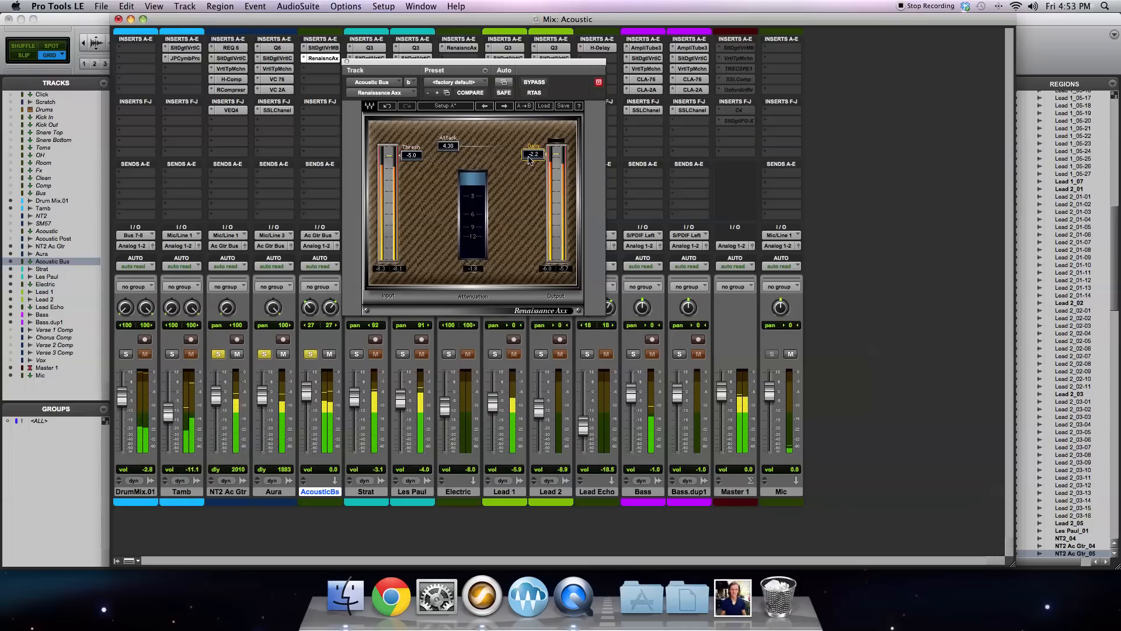
drag(448, 145, 448, 123)
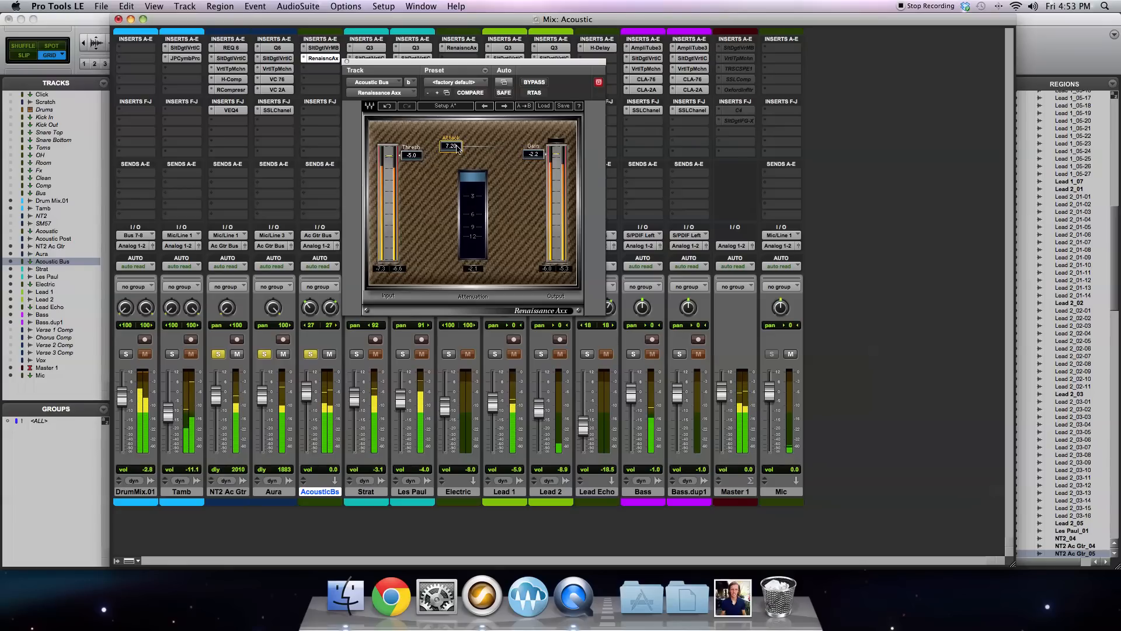
Step: Compare Acoustic Bus with Renaissance Axx bypassed and active, and set the compressor's threshold to -3.4
click(538, 84)
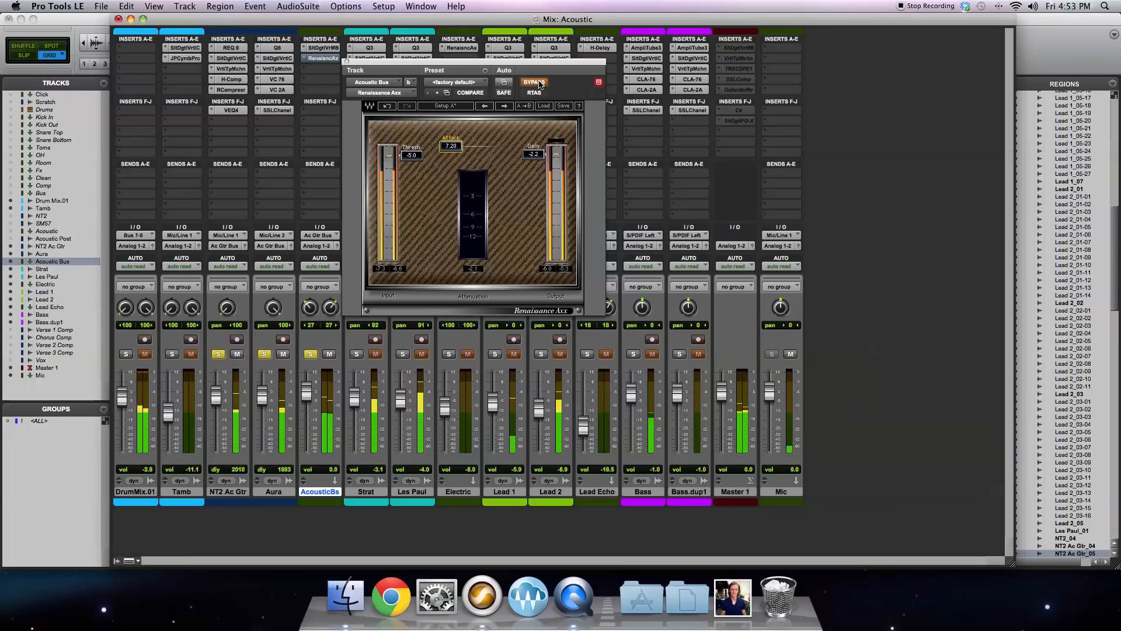
click(538, 83)
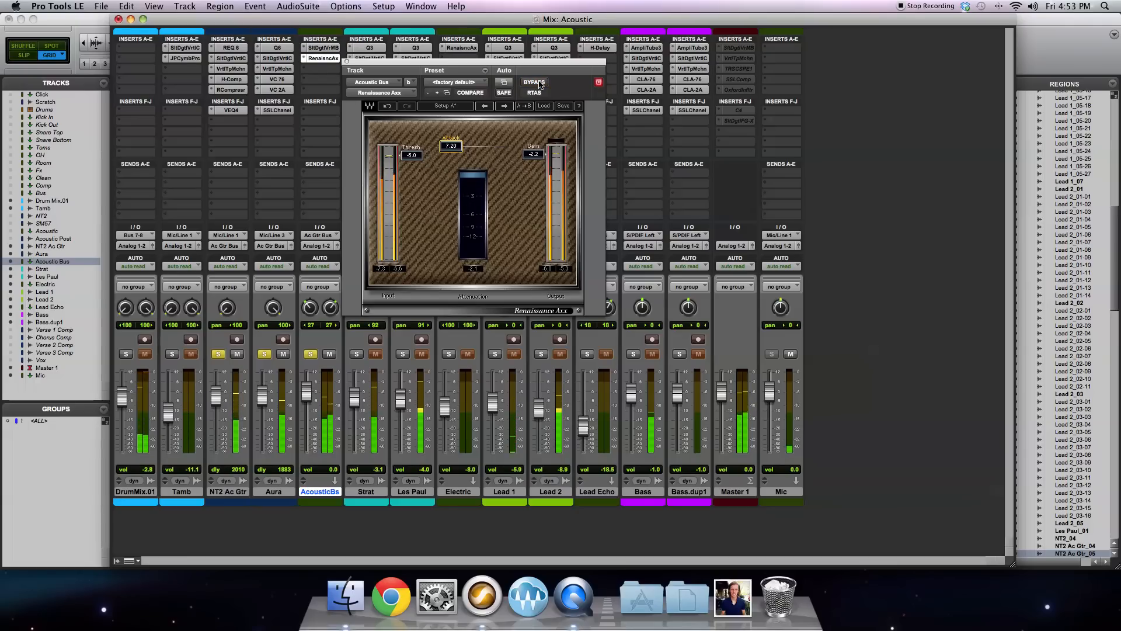
drag(411, 154, 412, 145)
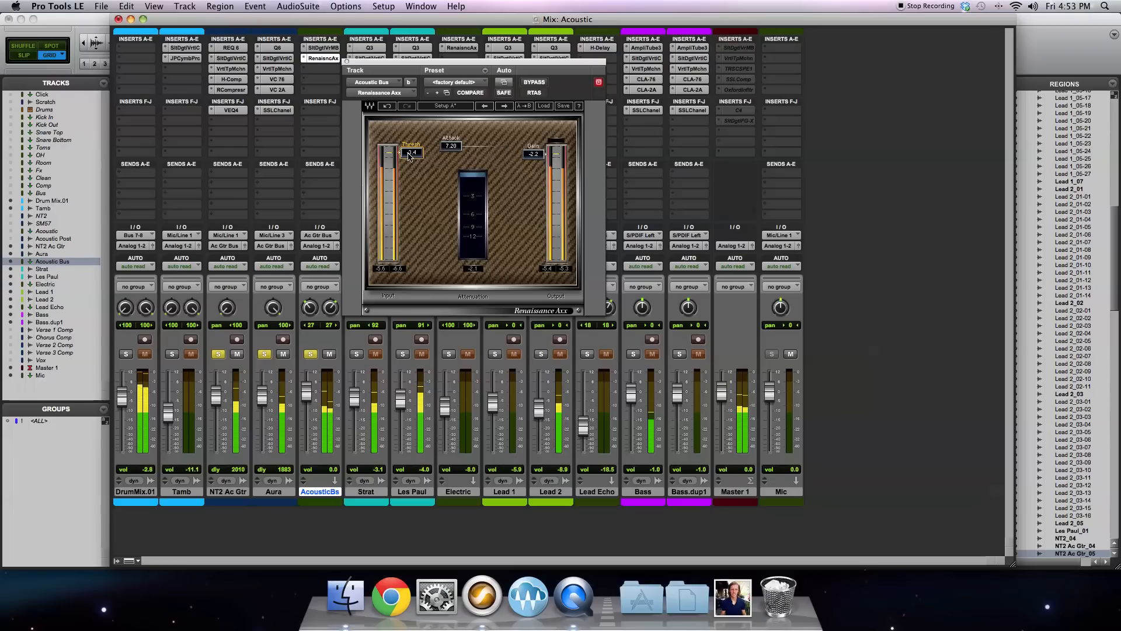
key(space)
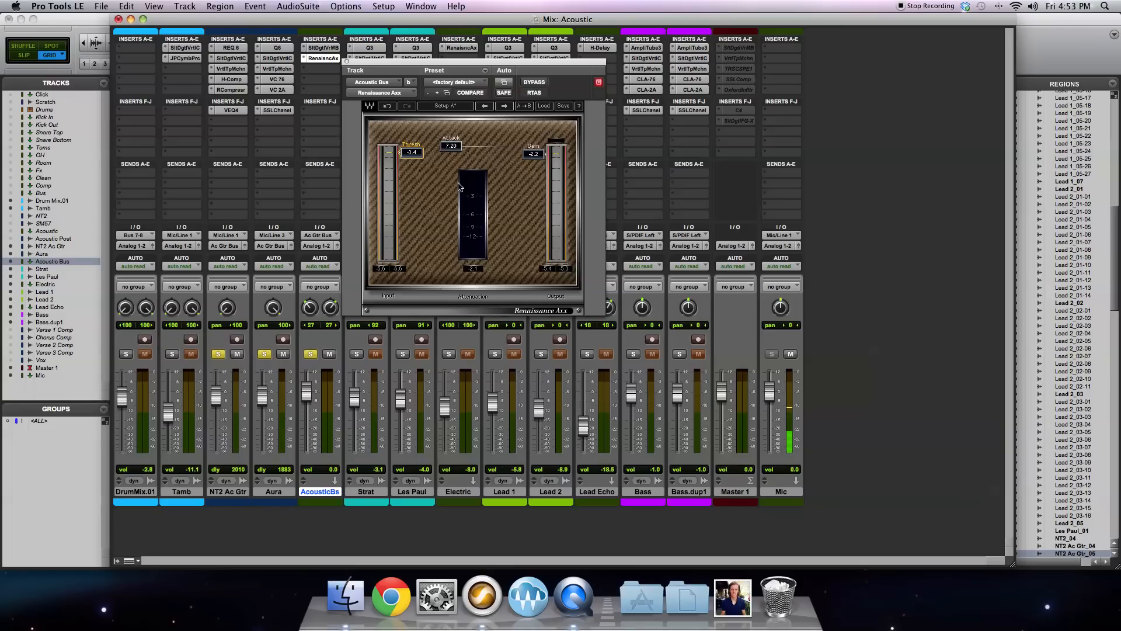
click(346, 62)
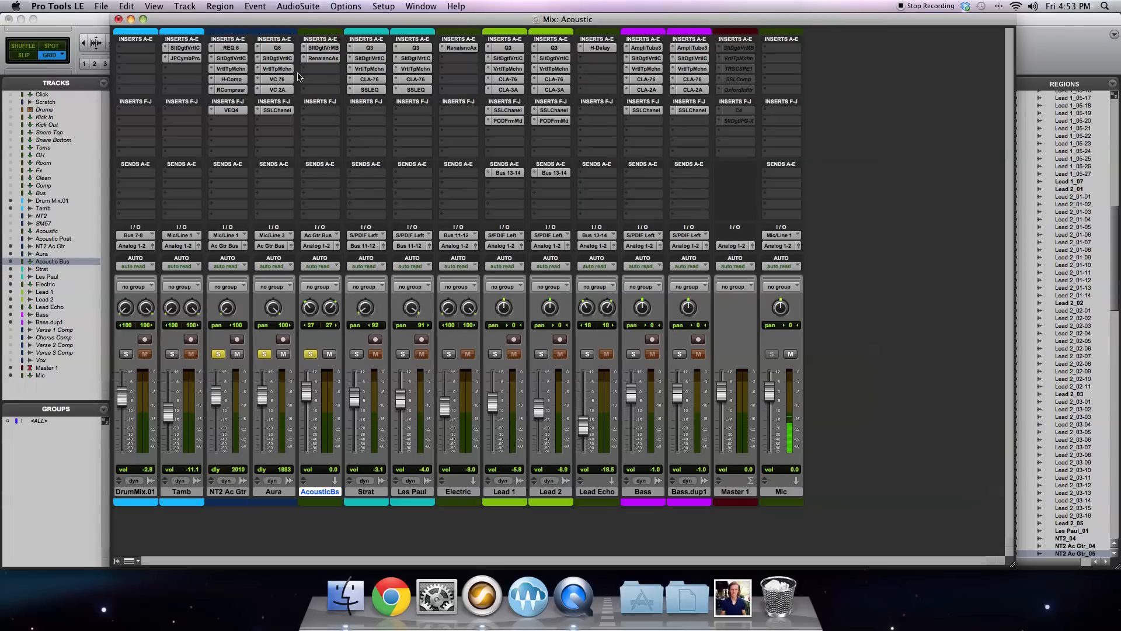
Step: Insert the stereo Oxford Inflator in the third insert slot of Acoustic Bus
click(304, 71)
mouse_move(380, 88)
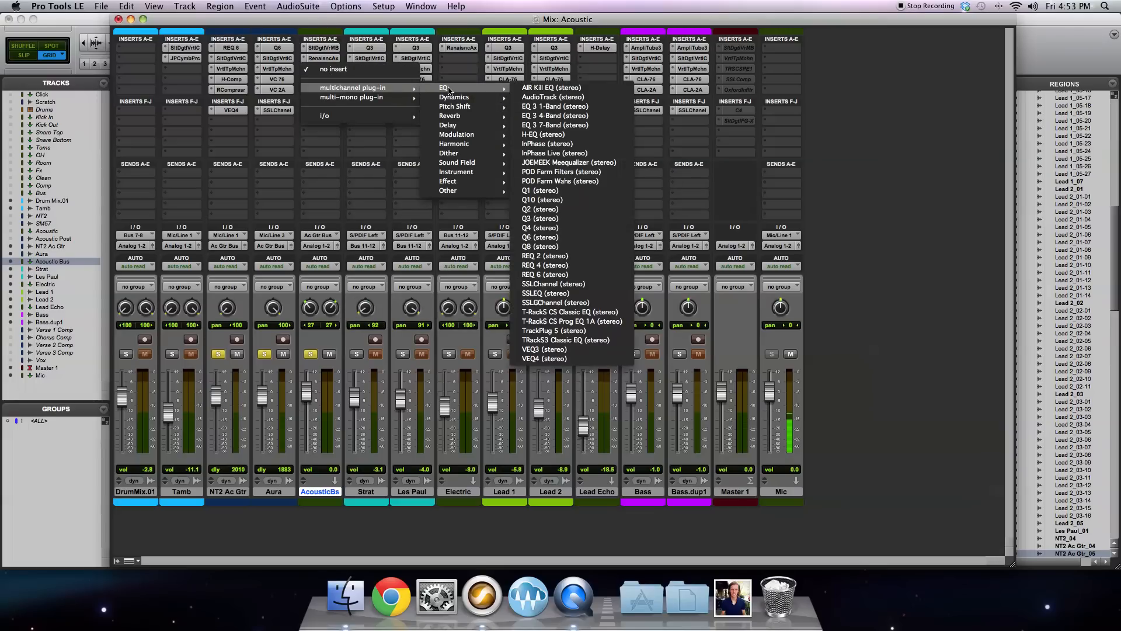
mouse_move(453, 191)
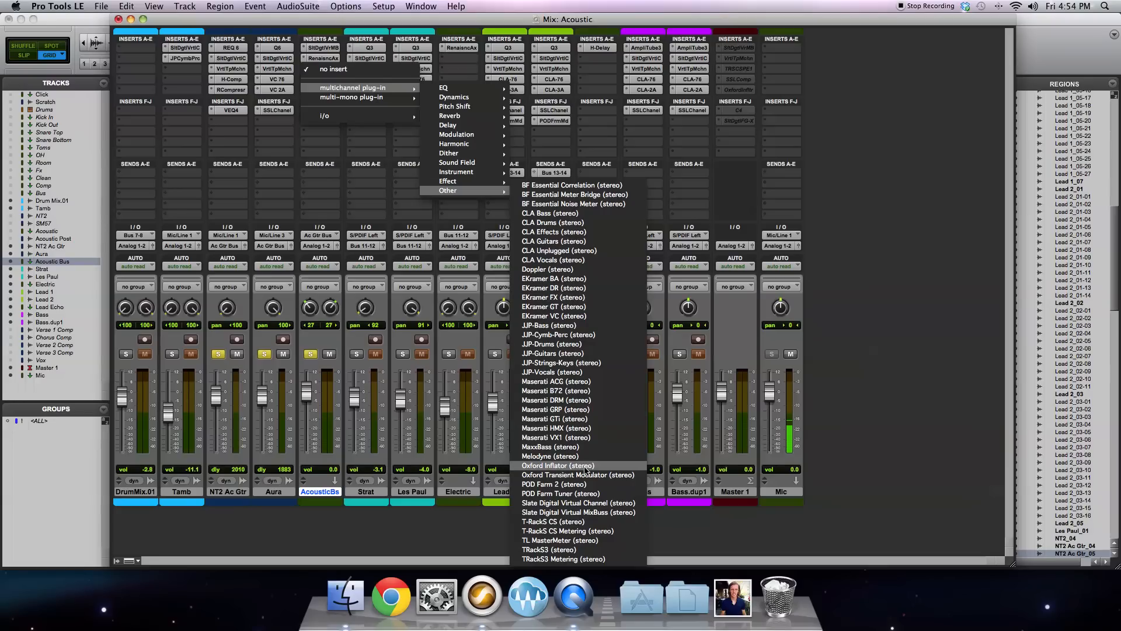
click(586, 467)
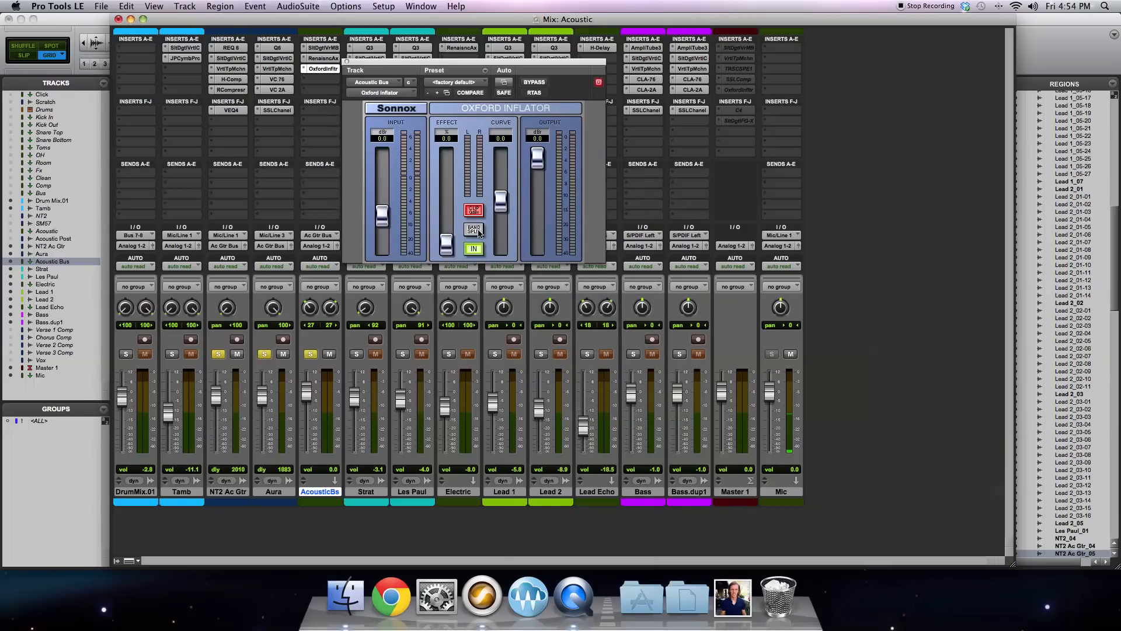
Step: Turn on Band Split and turn off Clip 0 dB in the Oxford Inflator, with input at 4.9 dB and output at -4.9 dB
click(477, 230)
click(474, 212)
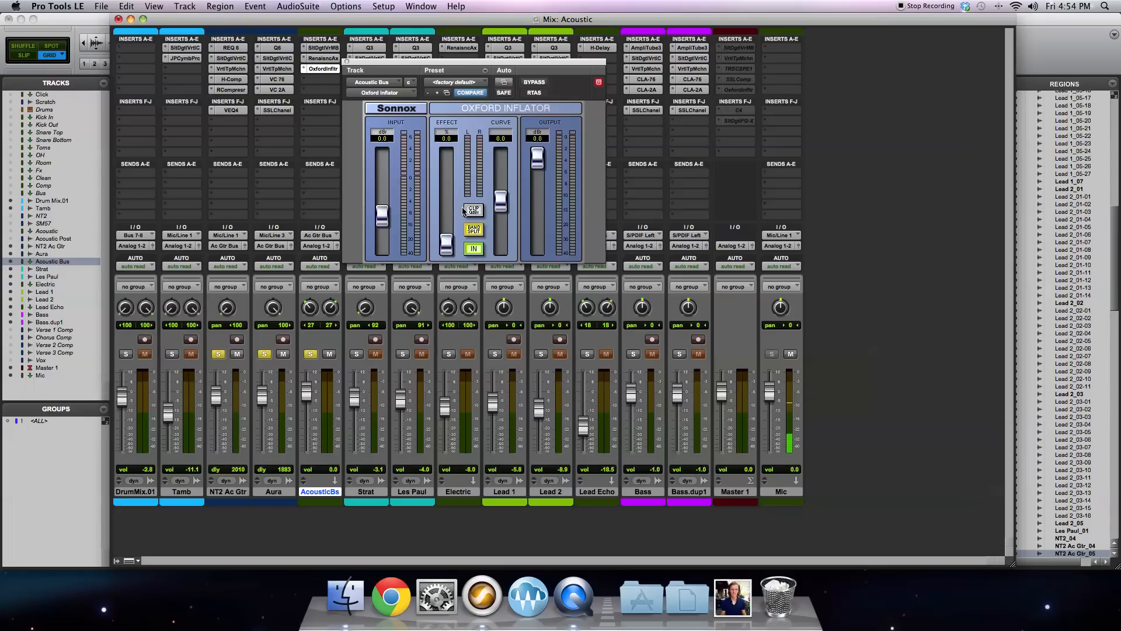
drag(382, 219, 382, 191)
drag(537, 159, 541, 196)
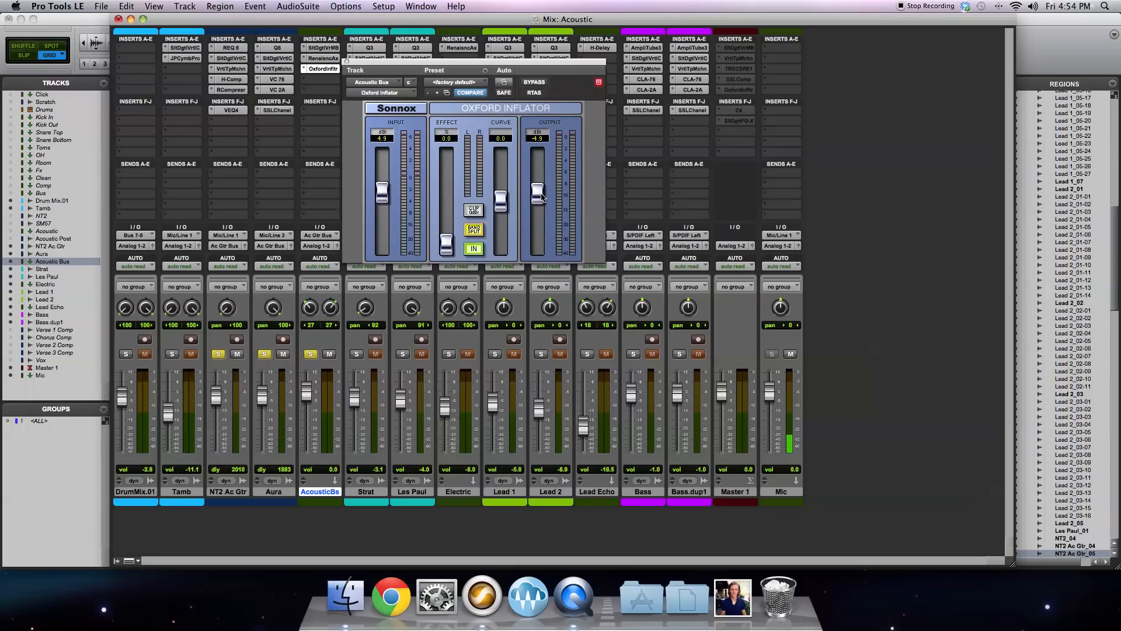
Step: Set the Oxford Inflator's effect amount to 80.4% and its output level to -5.6 dB
drag(446, 244, 449, 186)
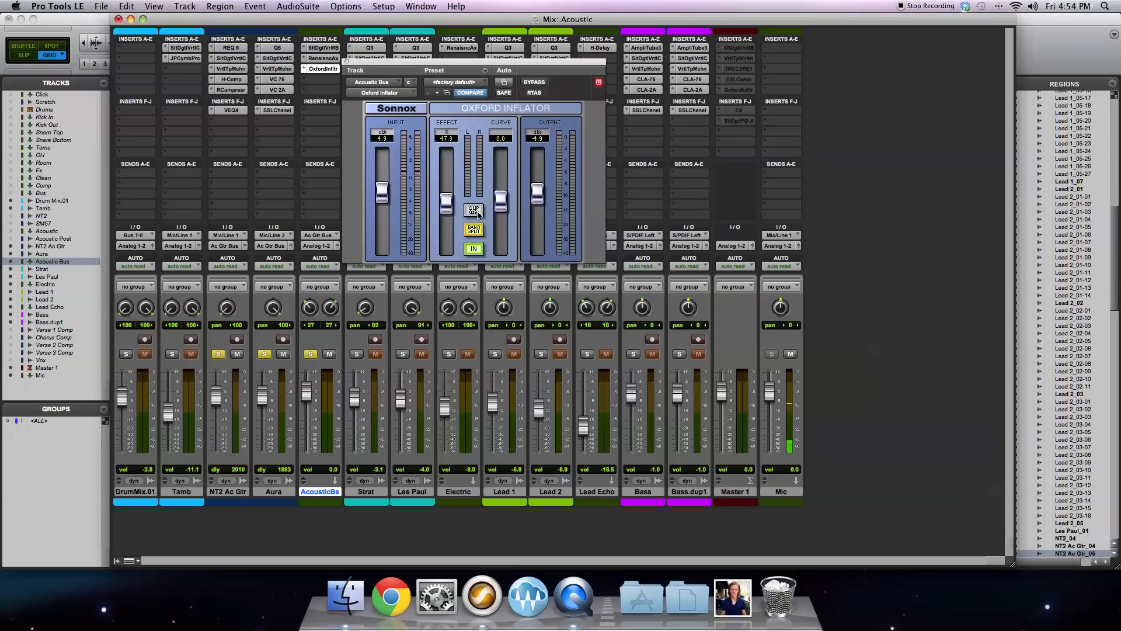
click(475, 229)
click(475, 229)
drag(447, 205, 450, 250)
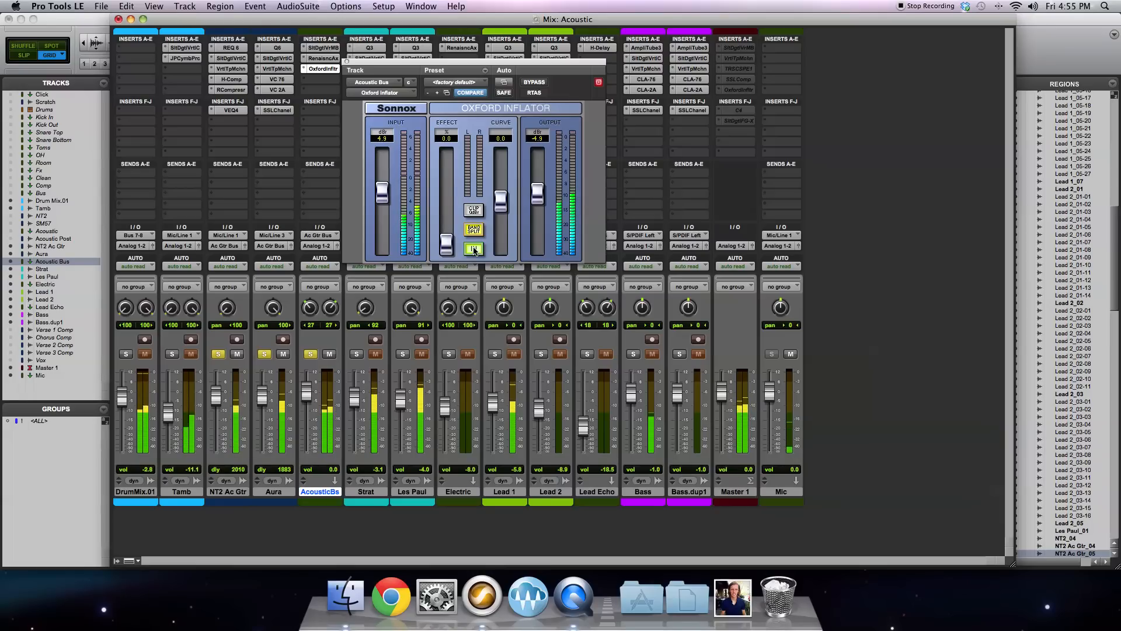
drag(446, 244, 445, 180)
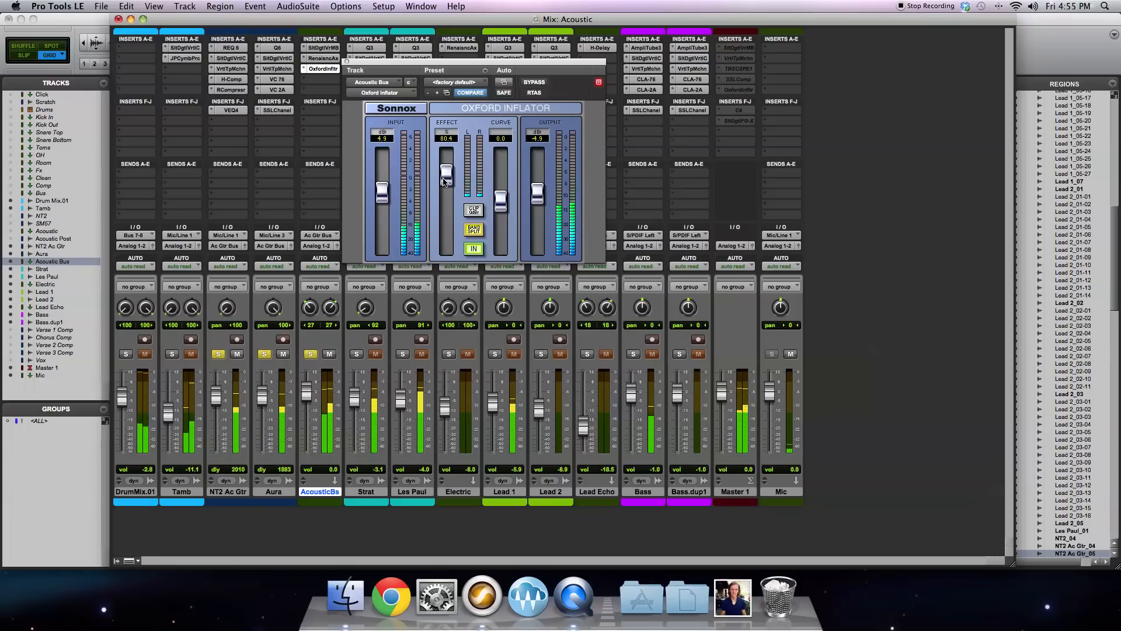
drag(538, 202, 536, 206)
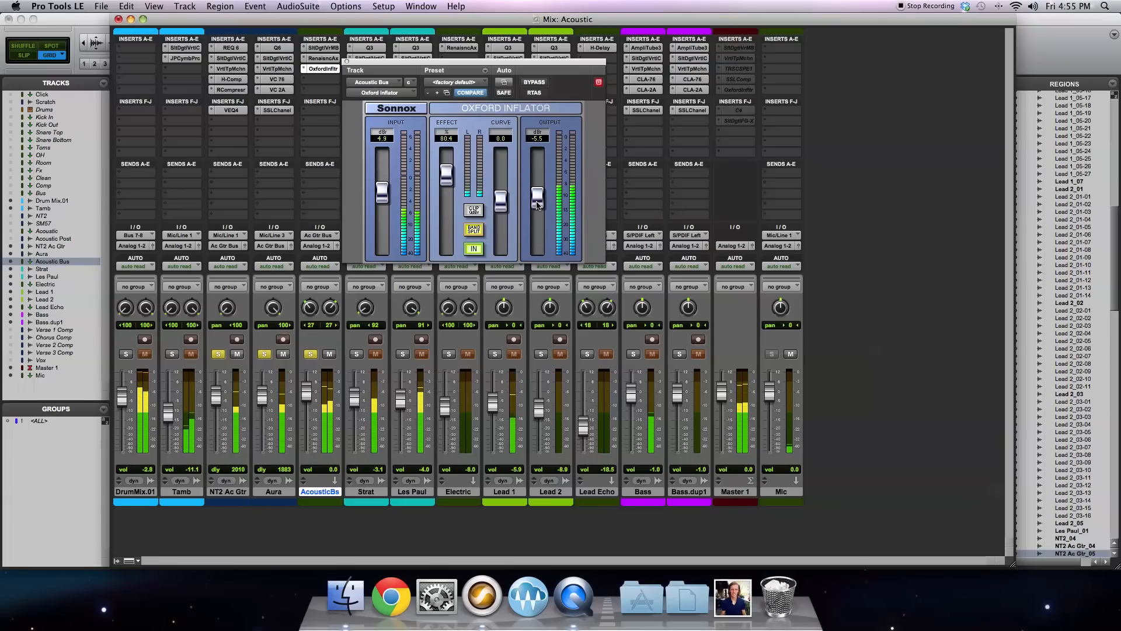
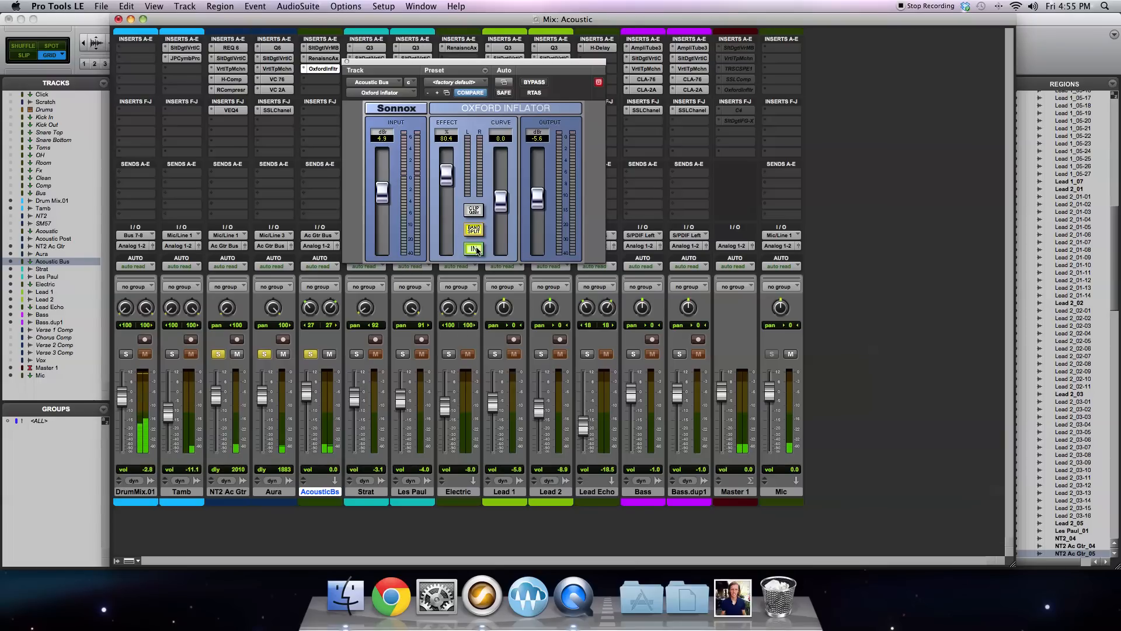
Step: Compare Acoustic Bus with the Oxford Inflator switched in and out, leave it in, and set its curve to -0.7
click(473, 249)
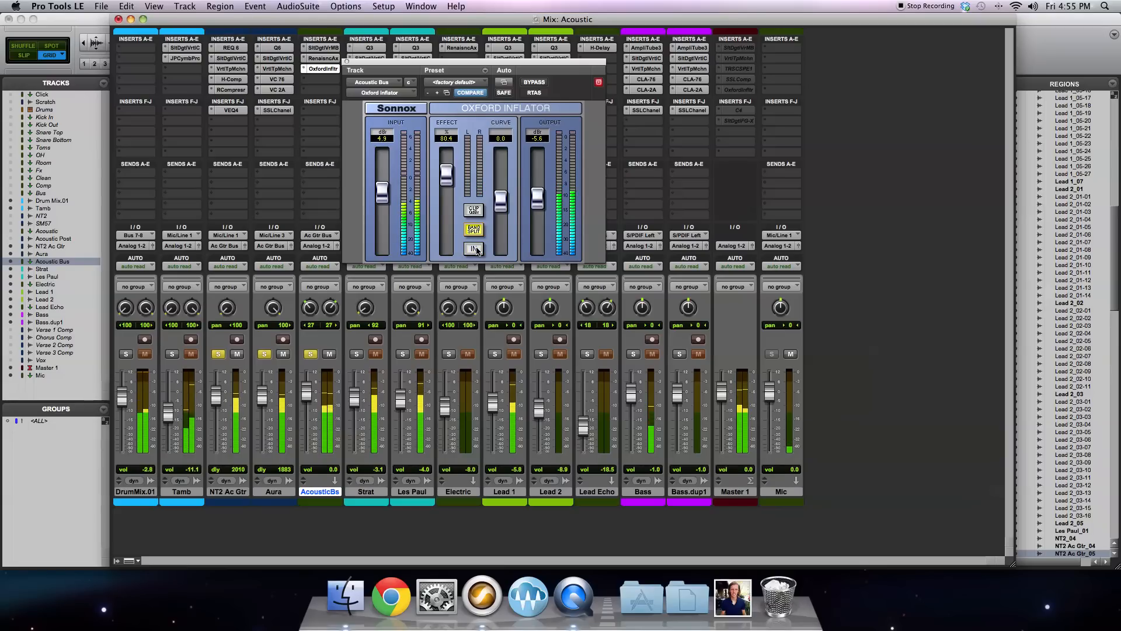
click(473, 249)
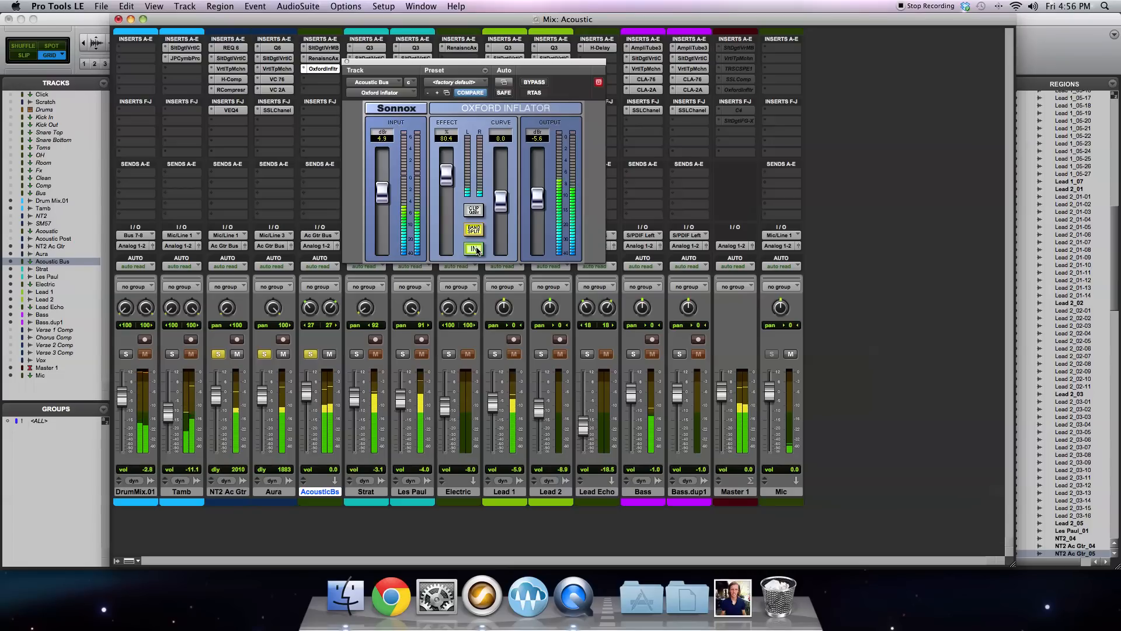
click(474, 250)
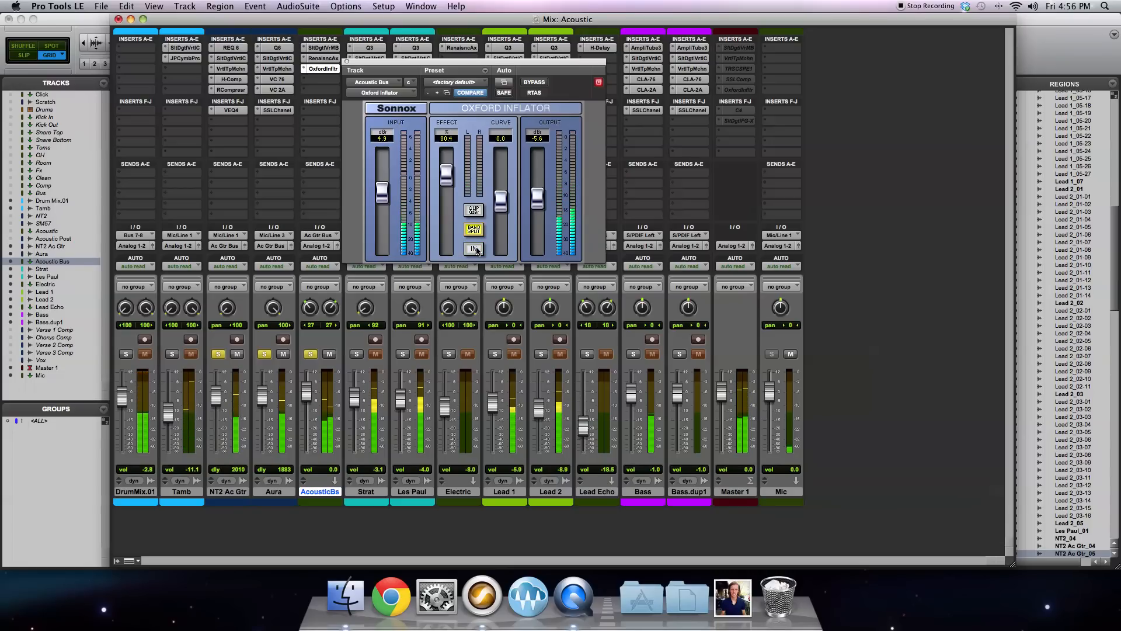
click(474, 249)
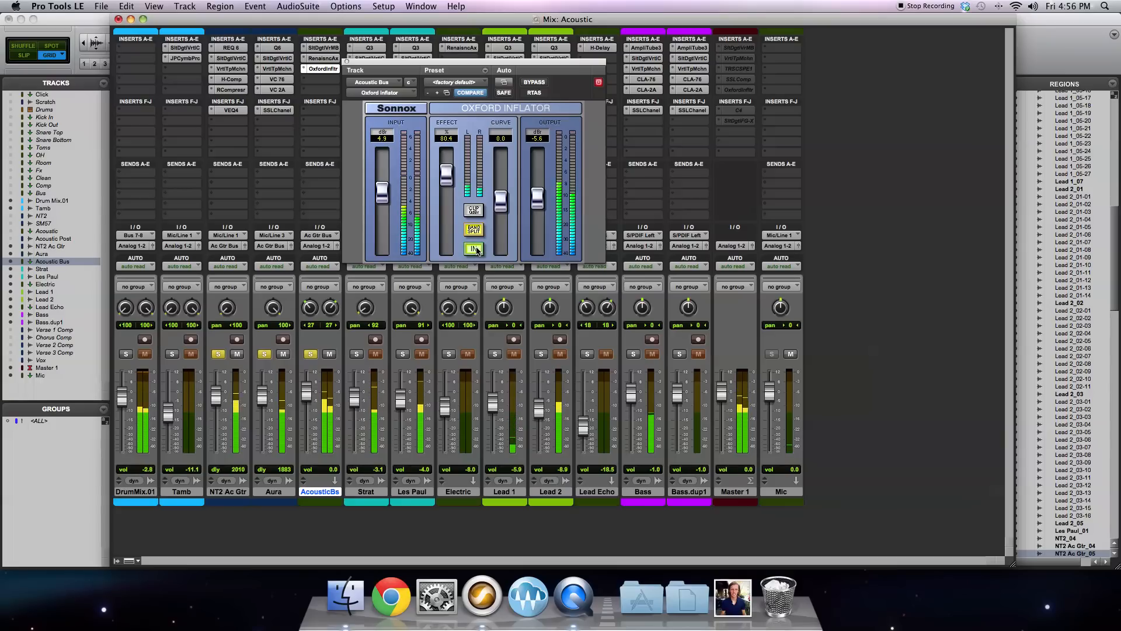
click(474, 250)
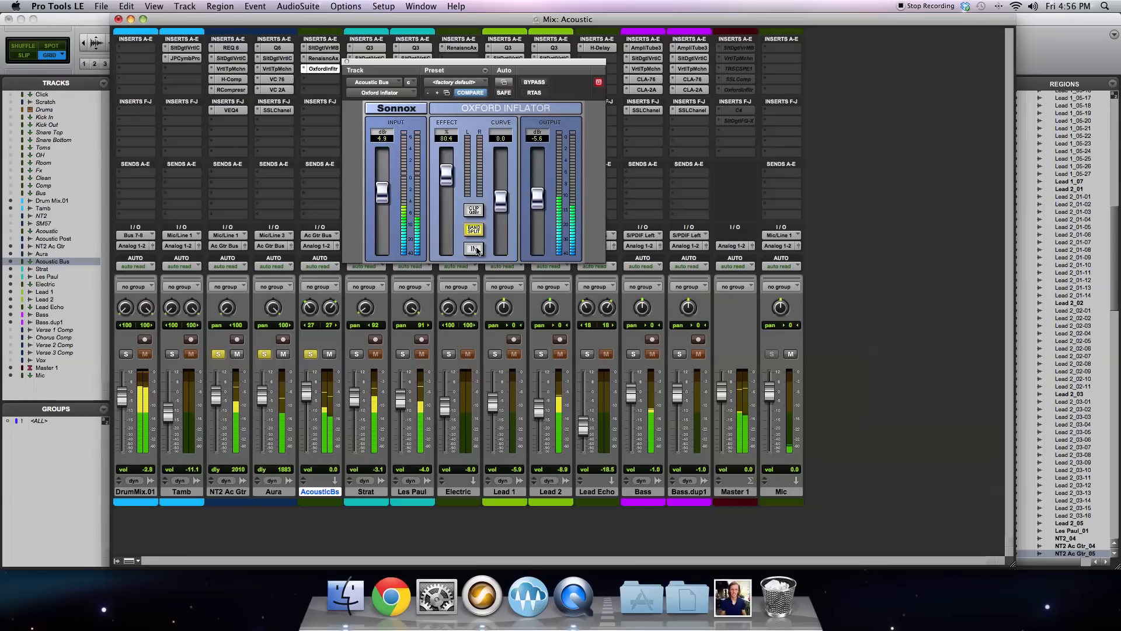
click(475, 249)
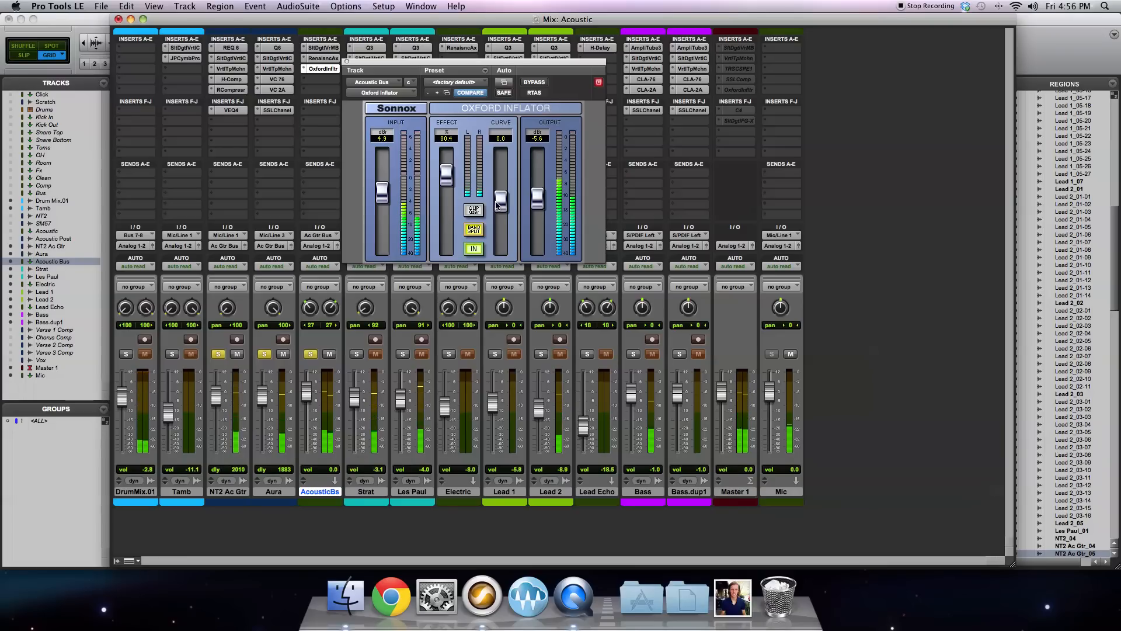
mouse_move(502, 203)
mouse_down()
mouse_move(504, 178)
mouse_move(505, 235)
mouse_move(505, 178)
mouse_move(506, 208)
mouse_up()
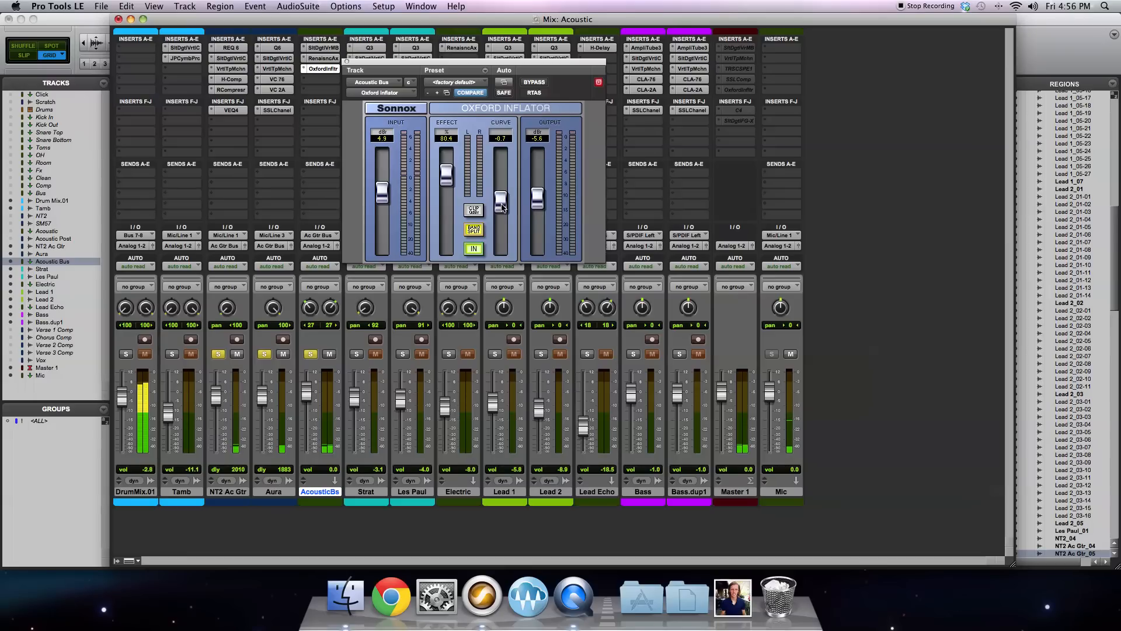
Step: Reset the Oxford Inflator's curve to 0.0, set its output to -5.9 dB, and close the plug-in
drag(502, 206, 537, 210)
alt+click(501, 204)
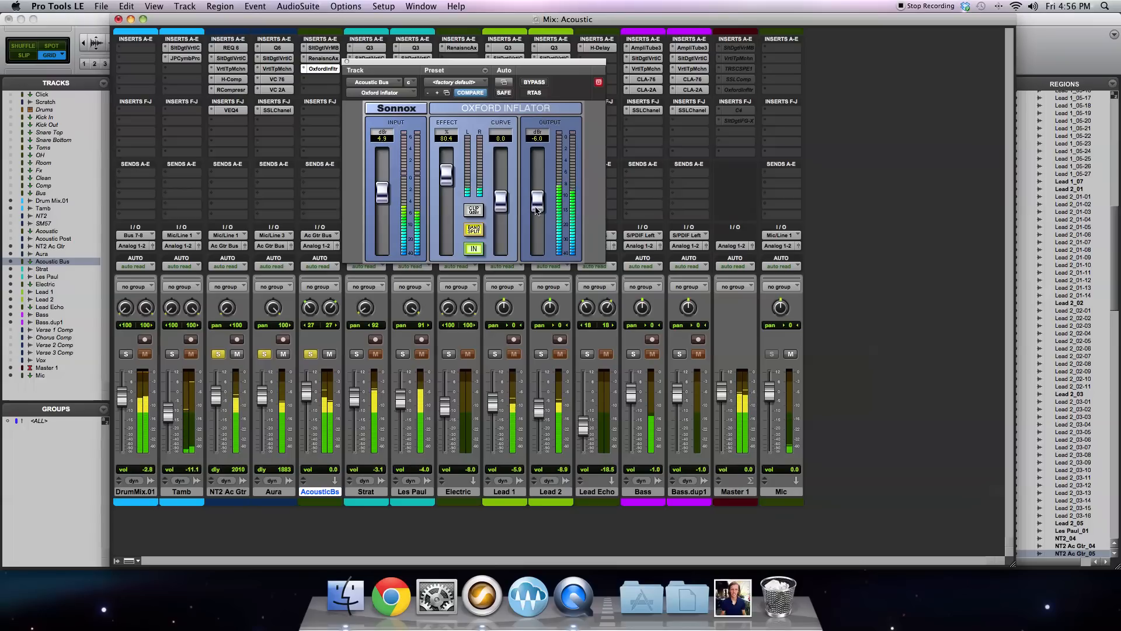
click(346, 61)
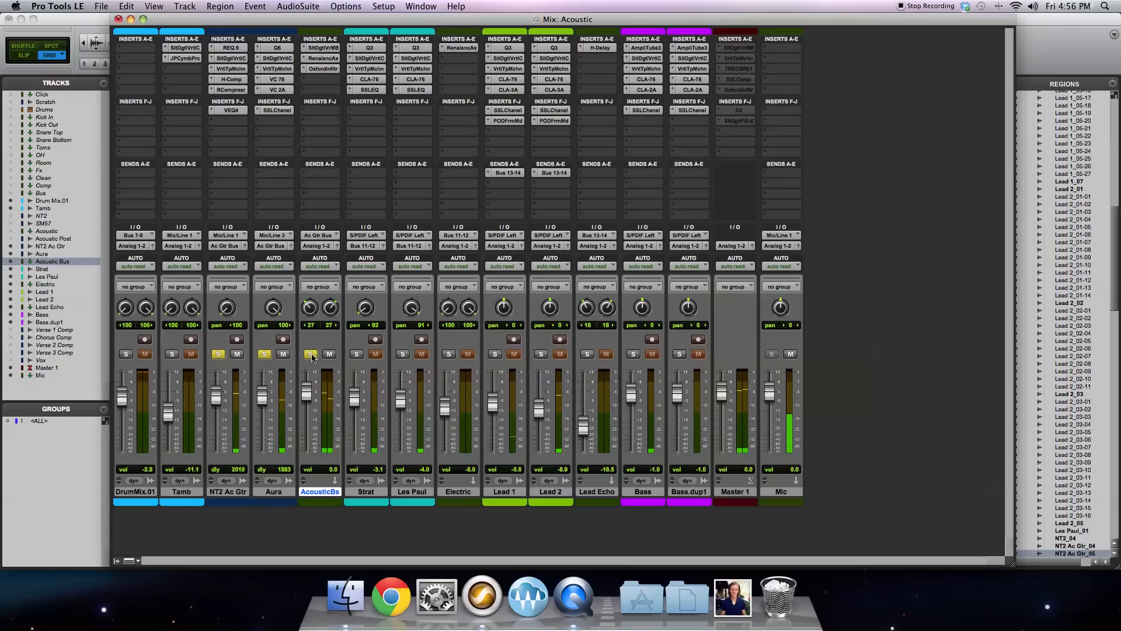
Step: Clear the solo on all tracks and lower the Acoustic Bus volume to -3.7 dB
alt+click(311, 355)
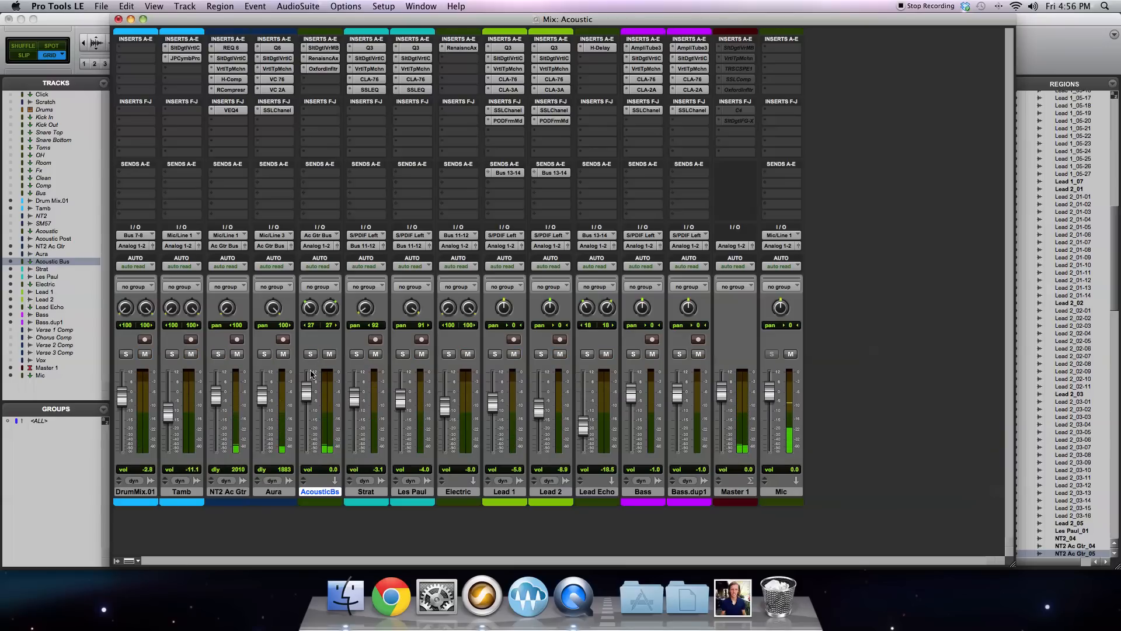
mouse_move(307, 394)
mouse_down()
mouse_move(306, 417)
mouse_move(307, 401)
mouse_up()
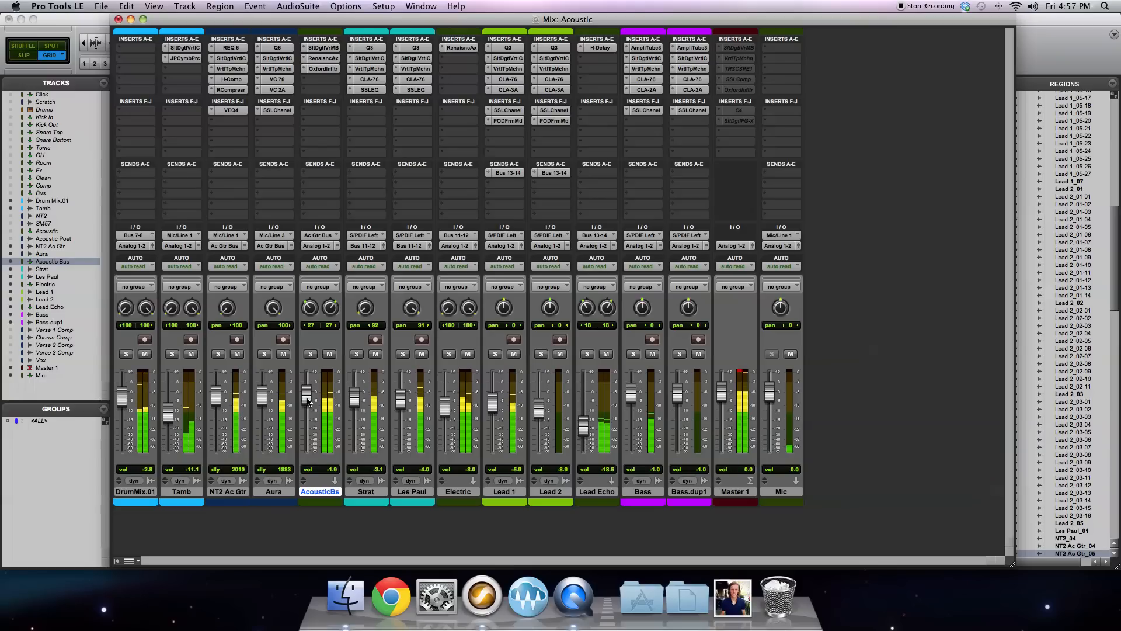
drag(308, 402, 308, 403)
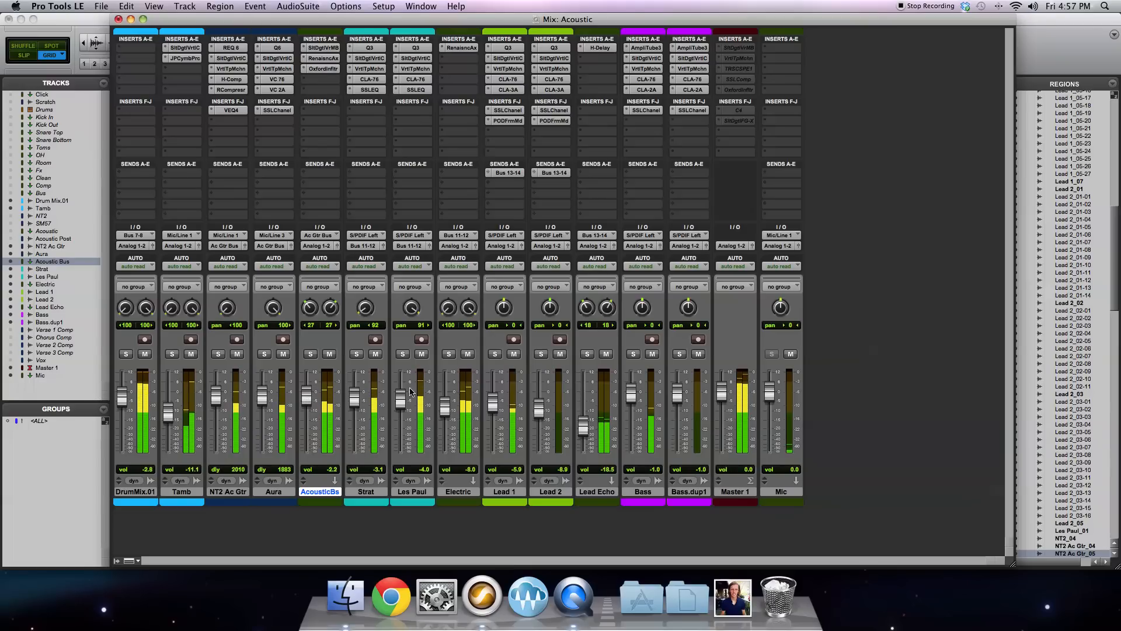
drag(306, 400, 306, 404)
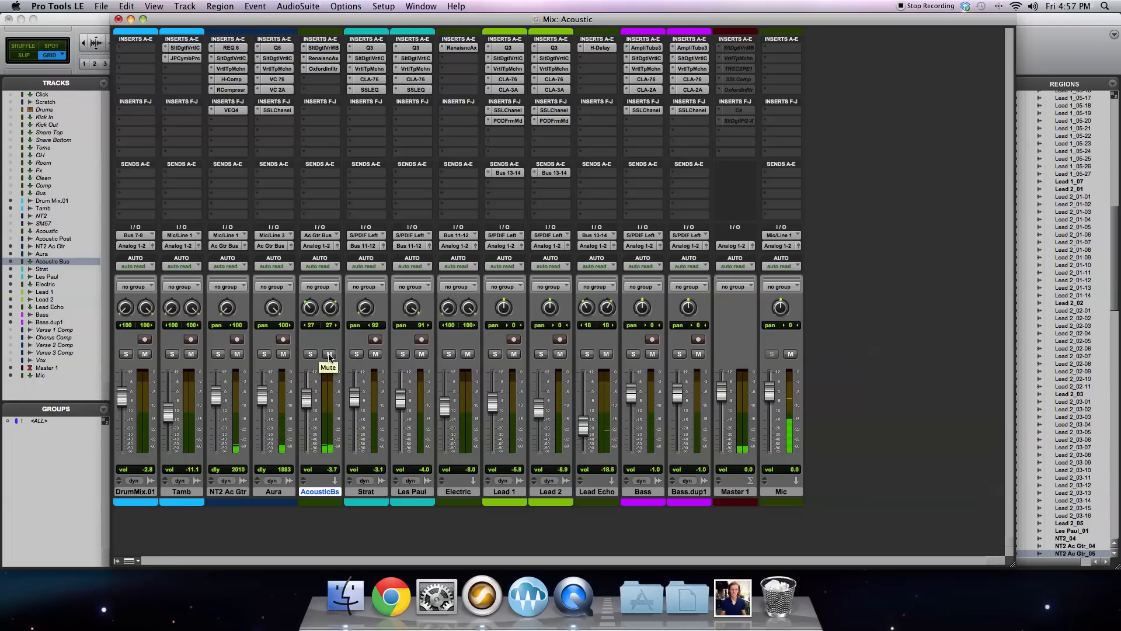
Step: Compare the full mix with Acoustic Bus muted and unmuted, leave it unmuted, and set its volume to -4.0 dB
click(328, 354)
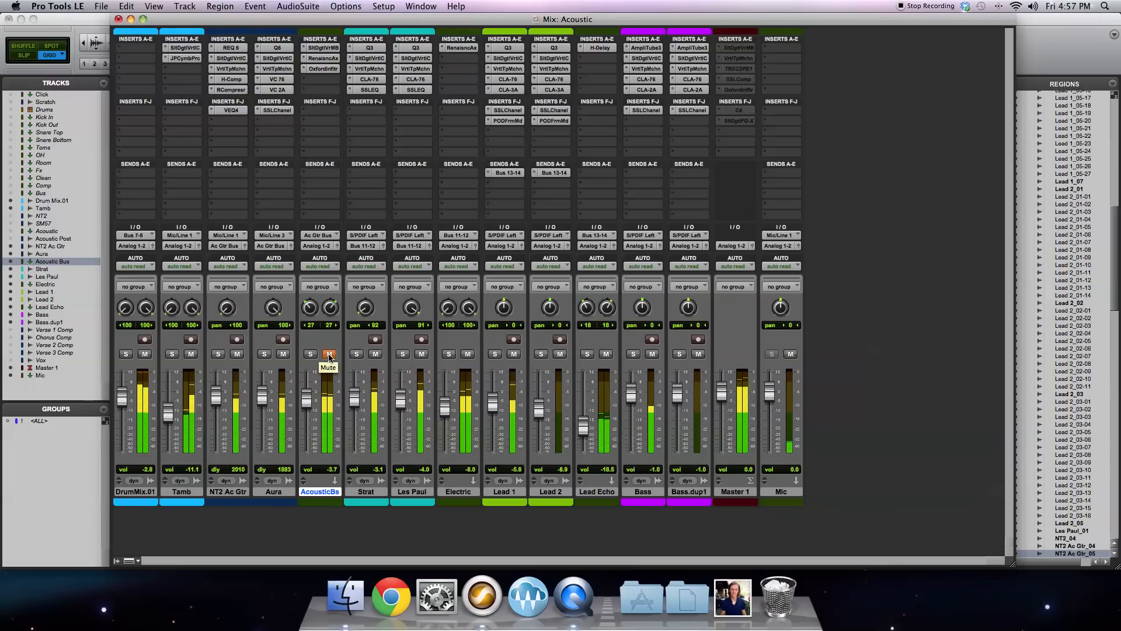
click(329, 354)
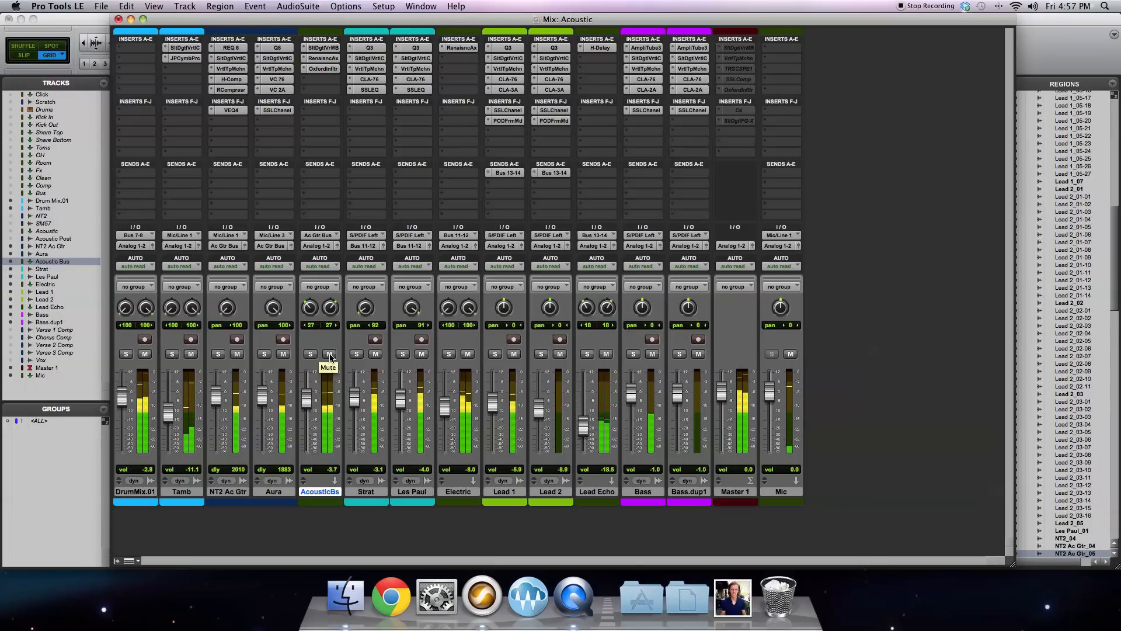
click(329, 354)
click(330, 355)
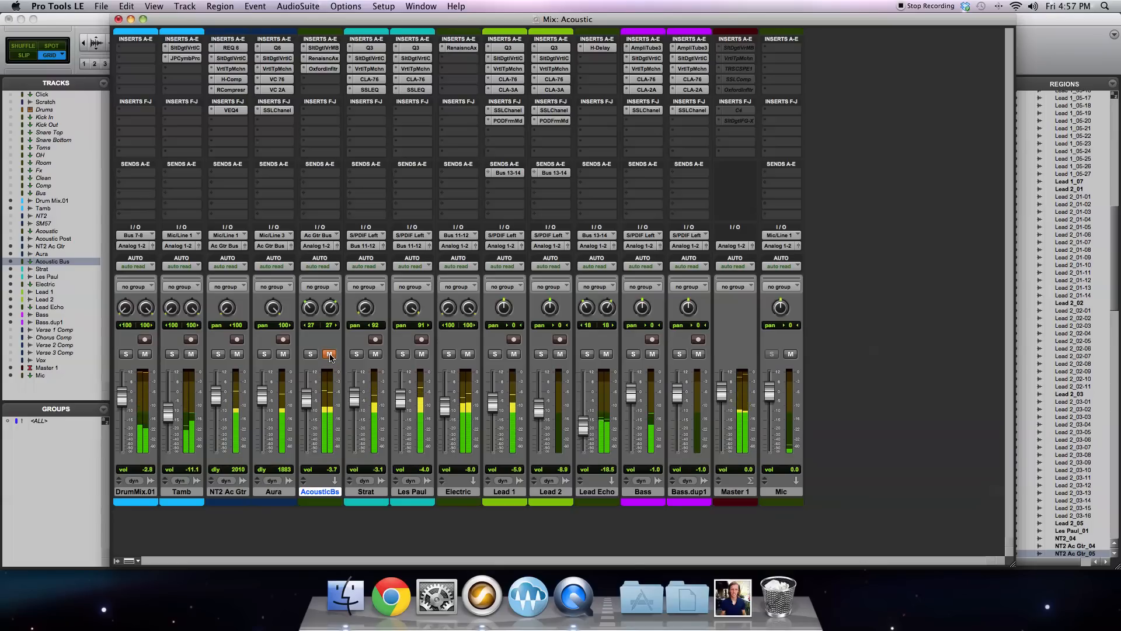
drag(313, 399, 306, 402)
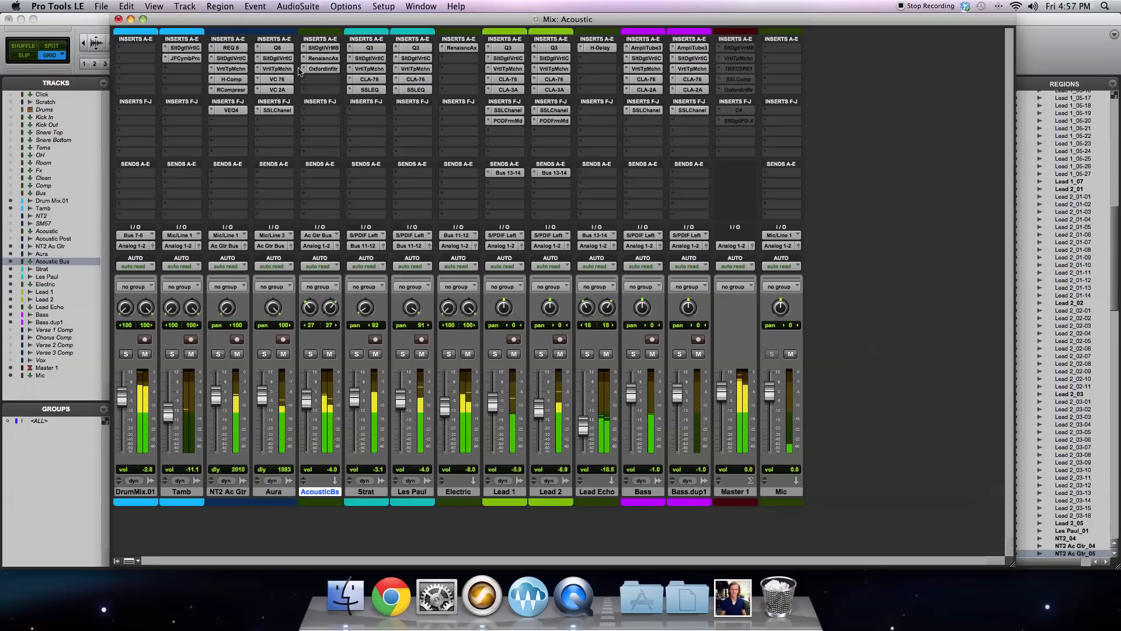
Step: Bypass all three inserts on Acoustic Bus
super+click(331, 68)
super+click(331, 59)
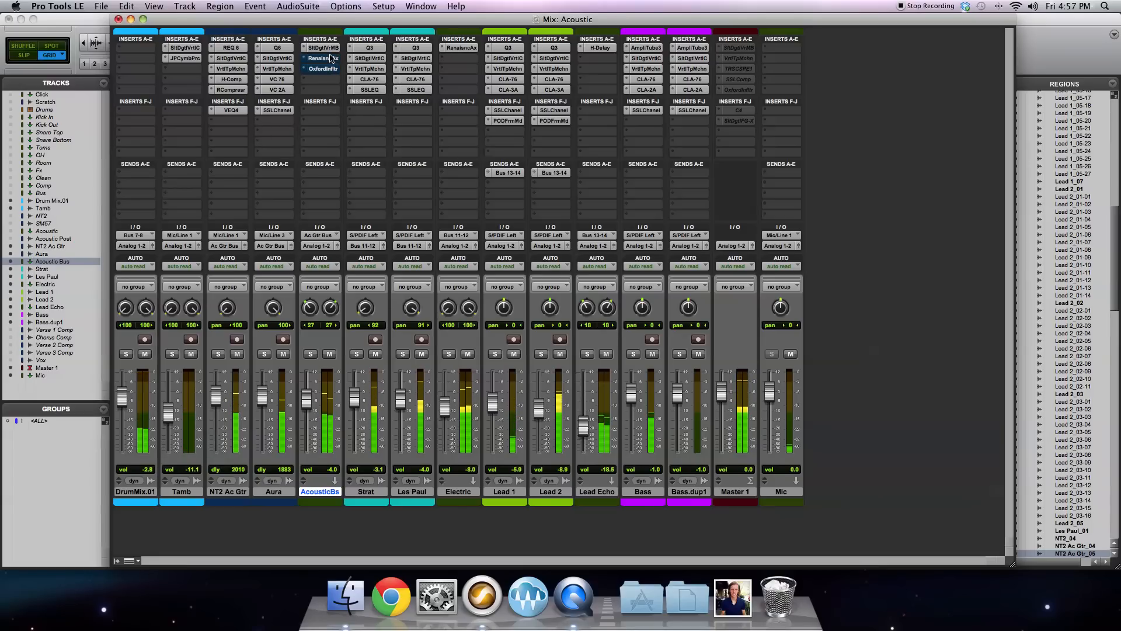
super+click(331, 49)
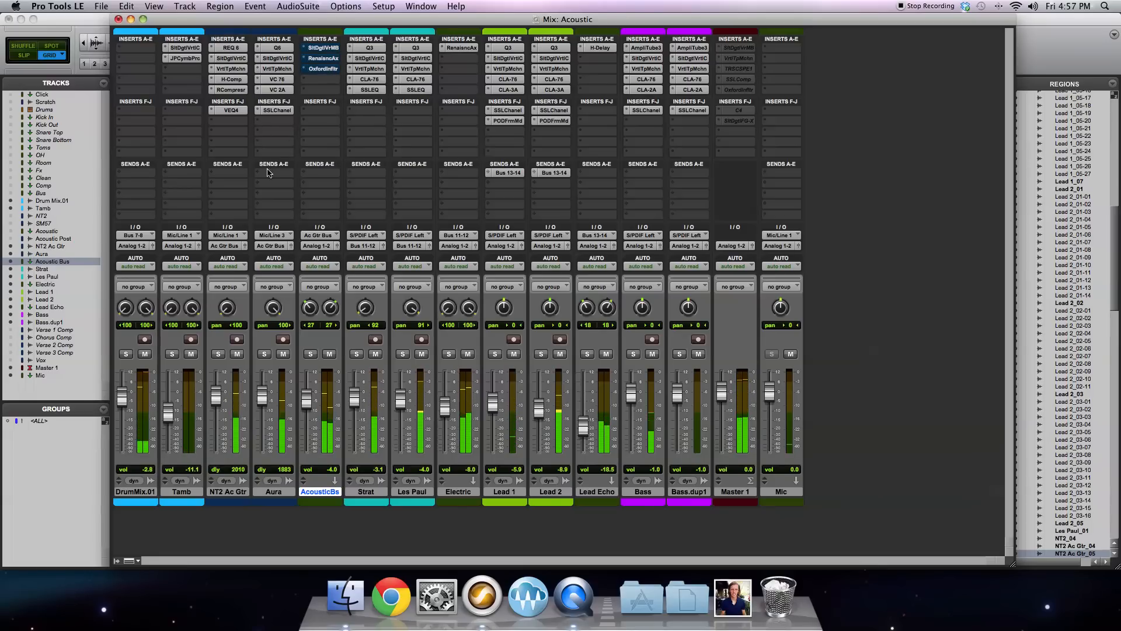
Step: Select NT2 Ac Gtr and Aura together and bypass inserts D, E and F on both tracks
click(273, 491)
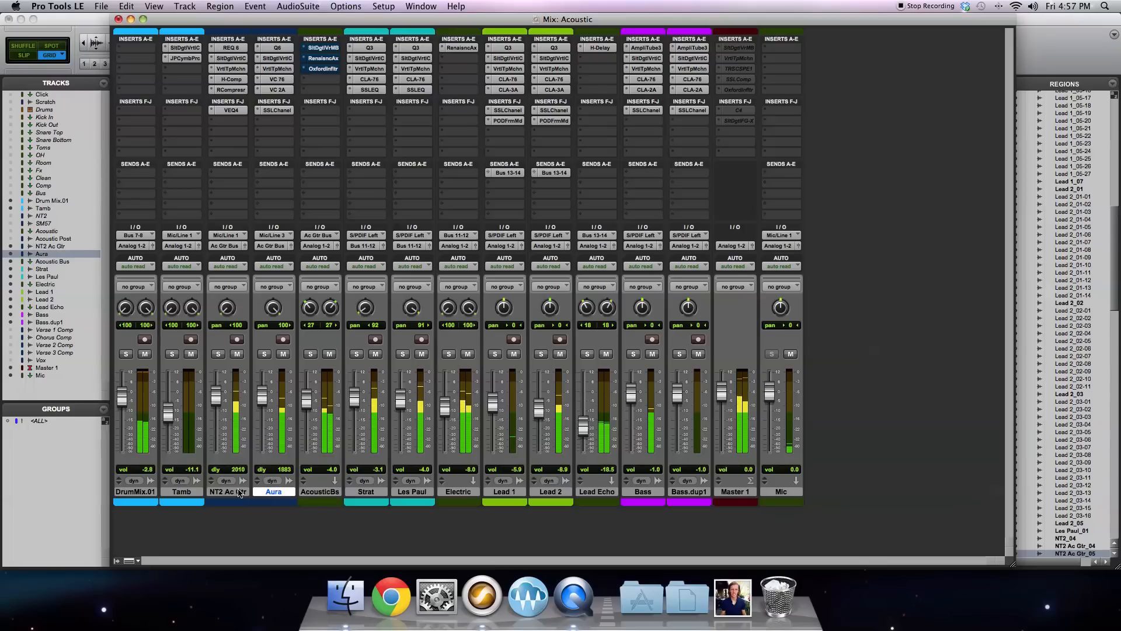
shift+click(227, 491)
right_click(243, 111)
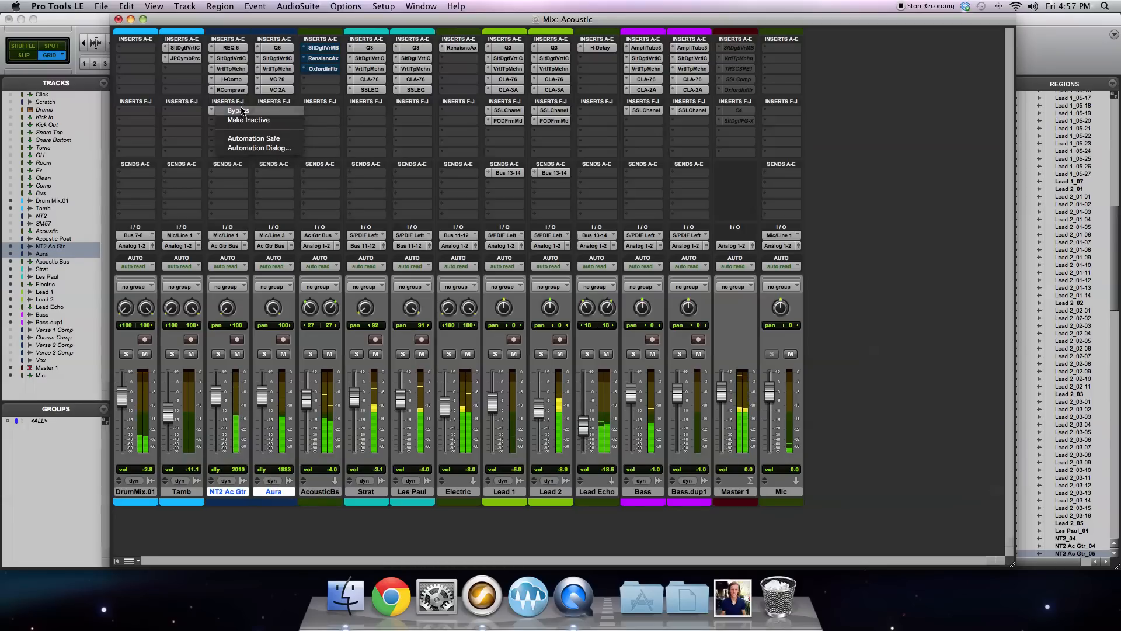
click(243, 112)
right_click(241, 89)
click(242, 90)
right_click(239, 80)
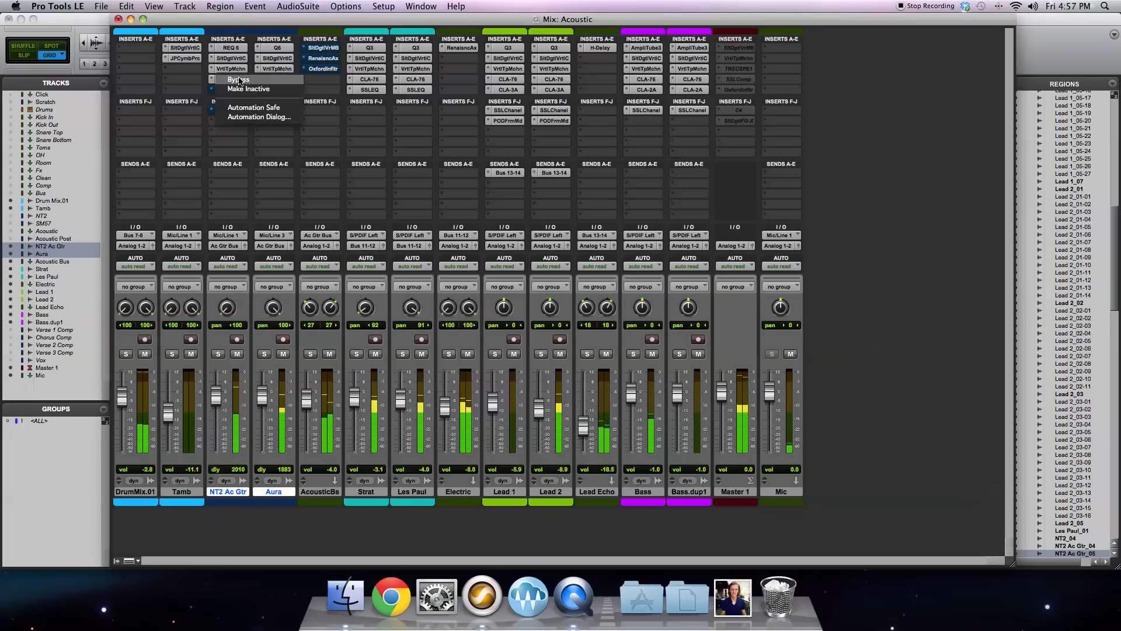
click(238, 80)
click(230, 68)
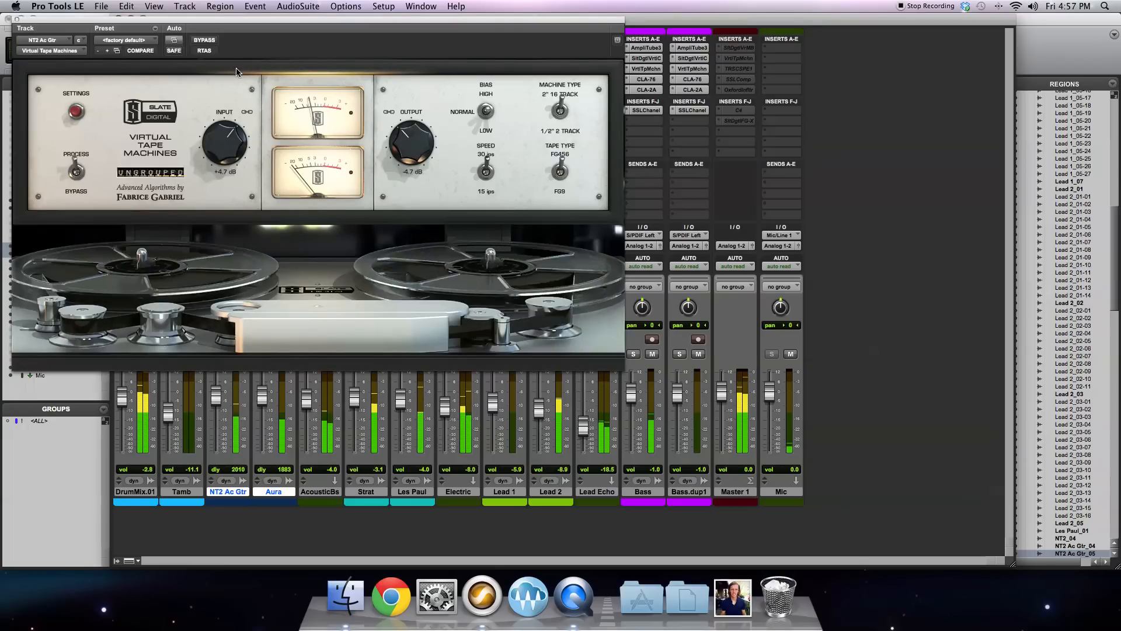
click(17, 19)
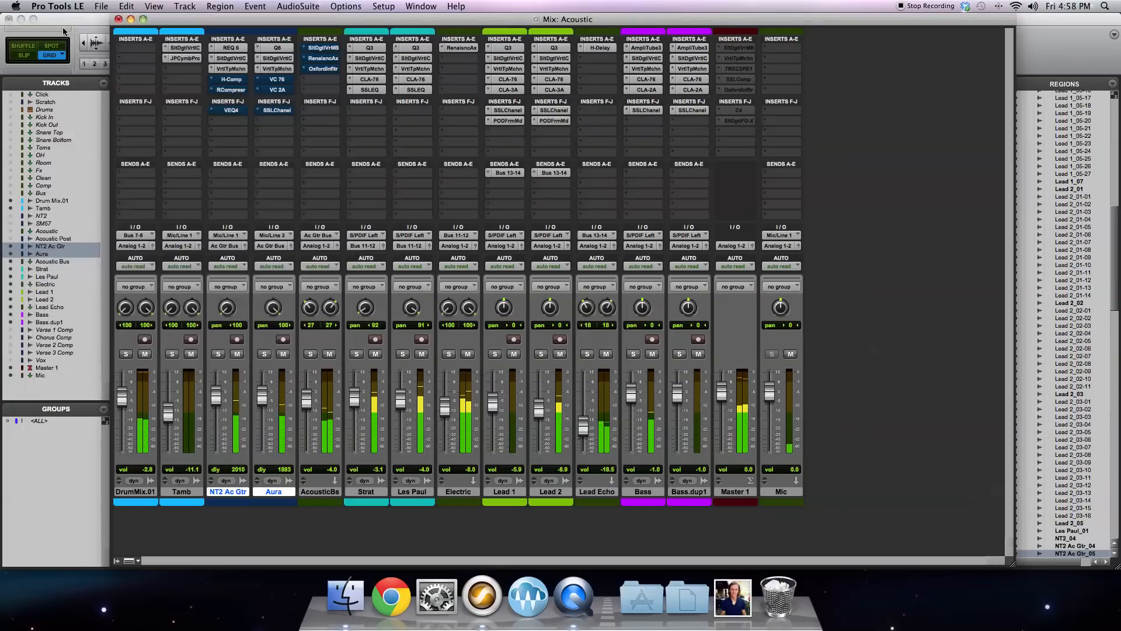
Step: Bypass the remaining inserts A, B and C on both NT2 Ac Gtr and Aura
right_click(239, 69)
click(238, 69)
right_click(238, 58)
click(238, 59)
right_click(239, 48)
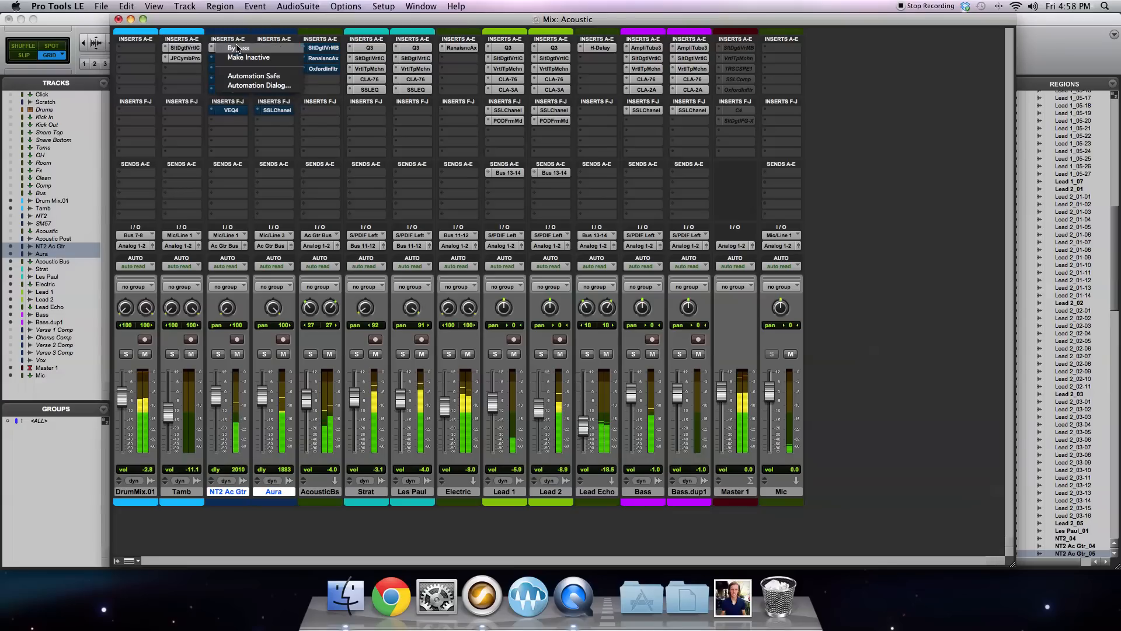
click(238, 48)
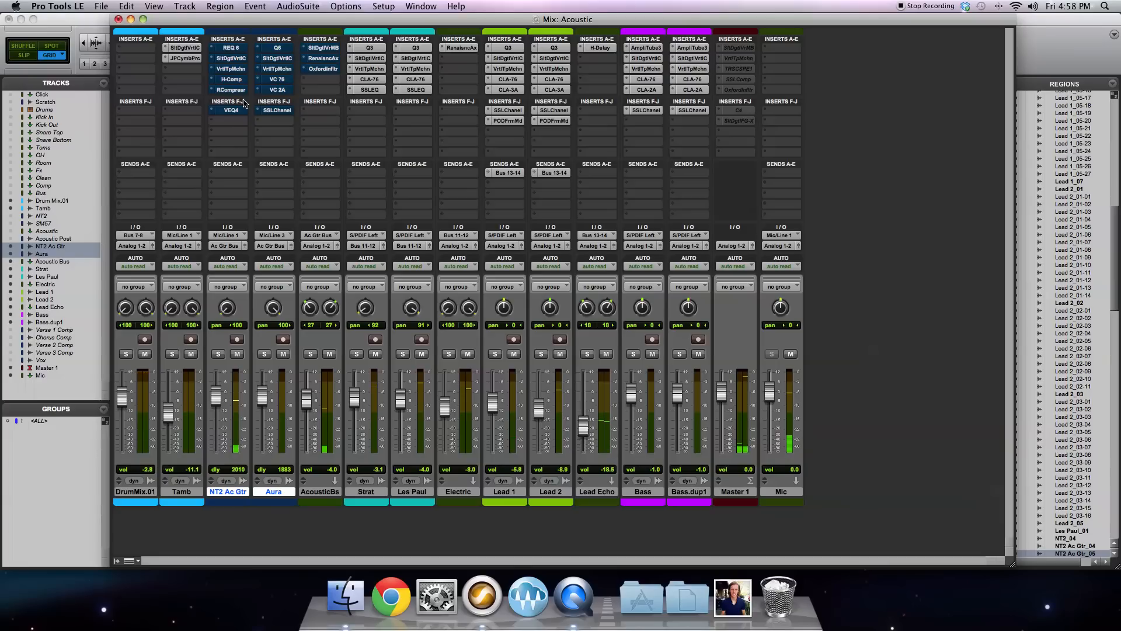
Step: Take all six inserts on both NT2 Ac Gtr and Aura back out of bypass
right_click(238, 49)
click(237, 48)
right_click(238, 58)
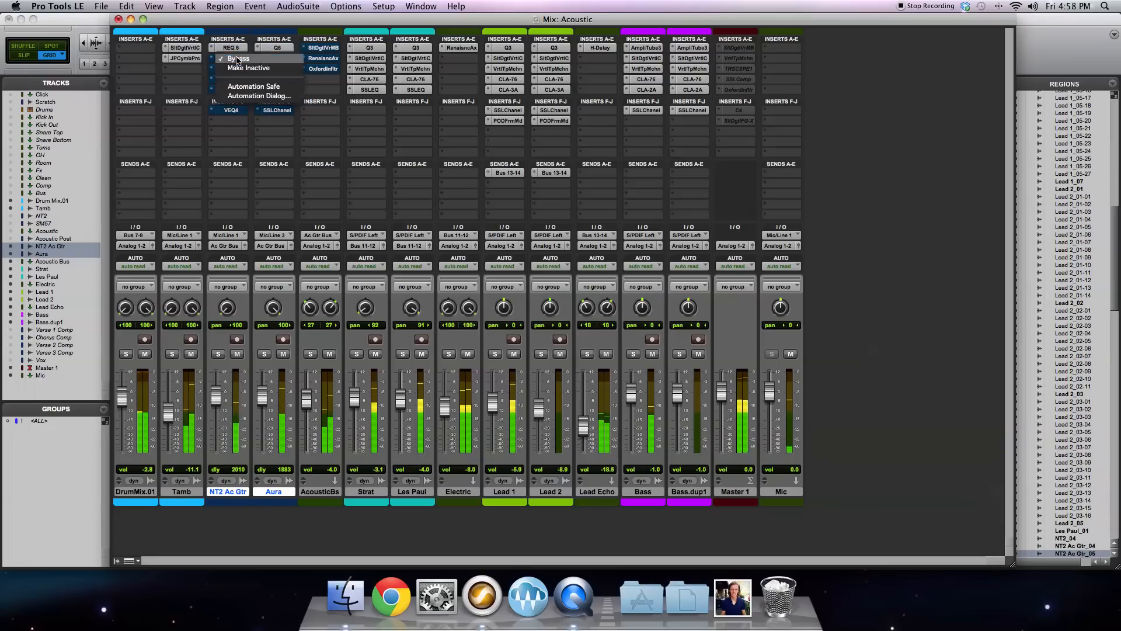
click(239, 60)
right_click(239, 69)
click(240, 71)
right_click(236, 84)
click(237, 85)
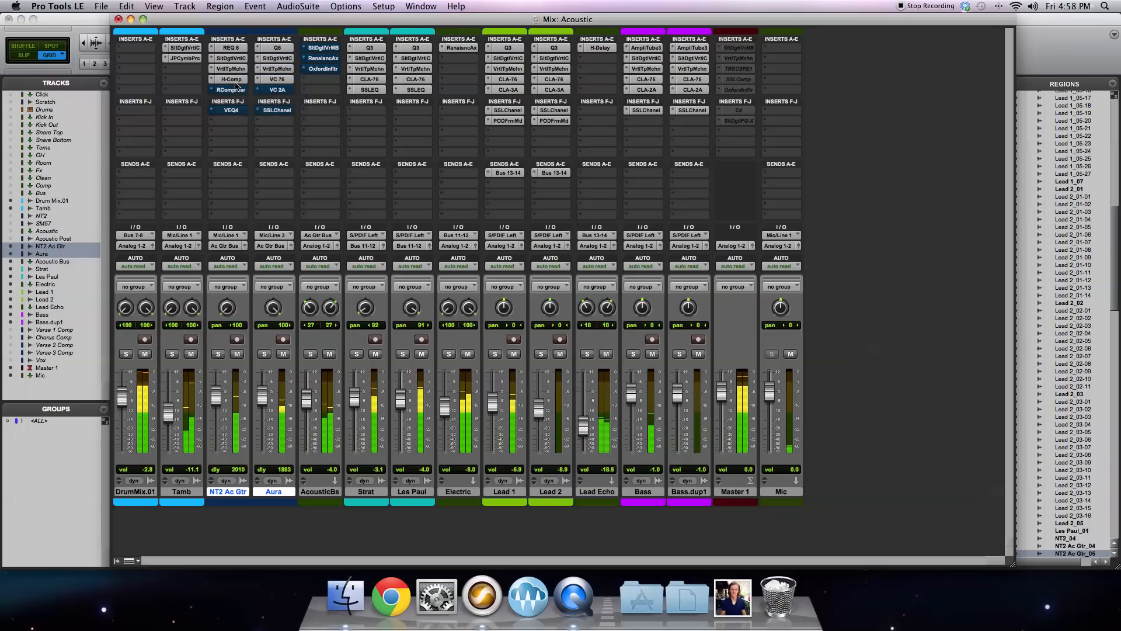
right_click(234, 92)
click(235, 92)
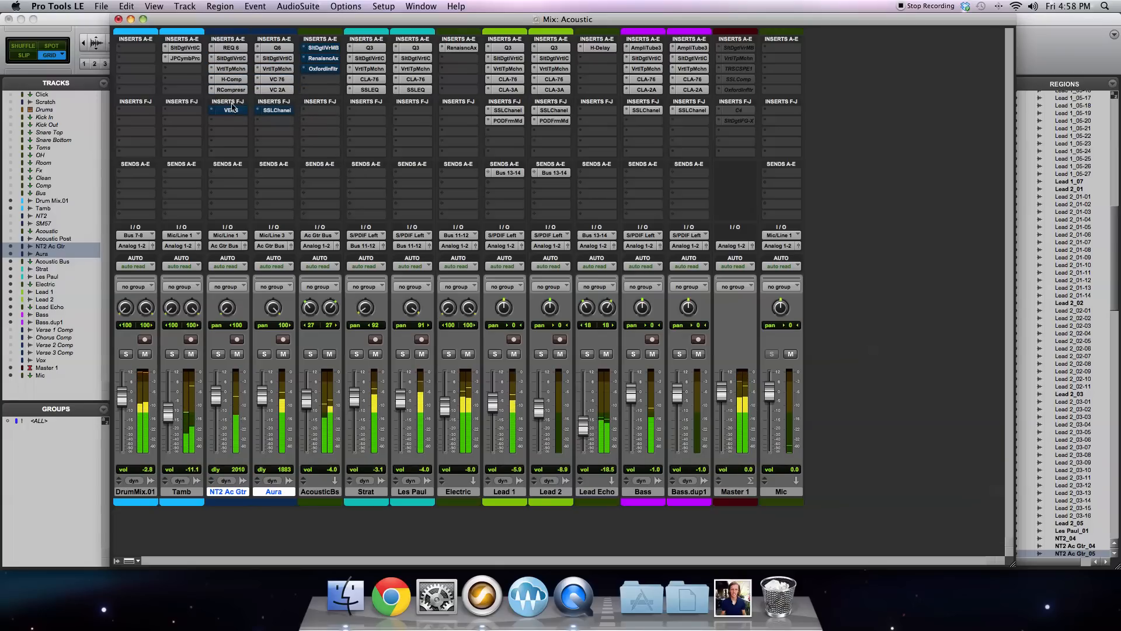
right_click(235, 111)
click(234, 111)
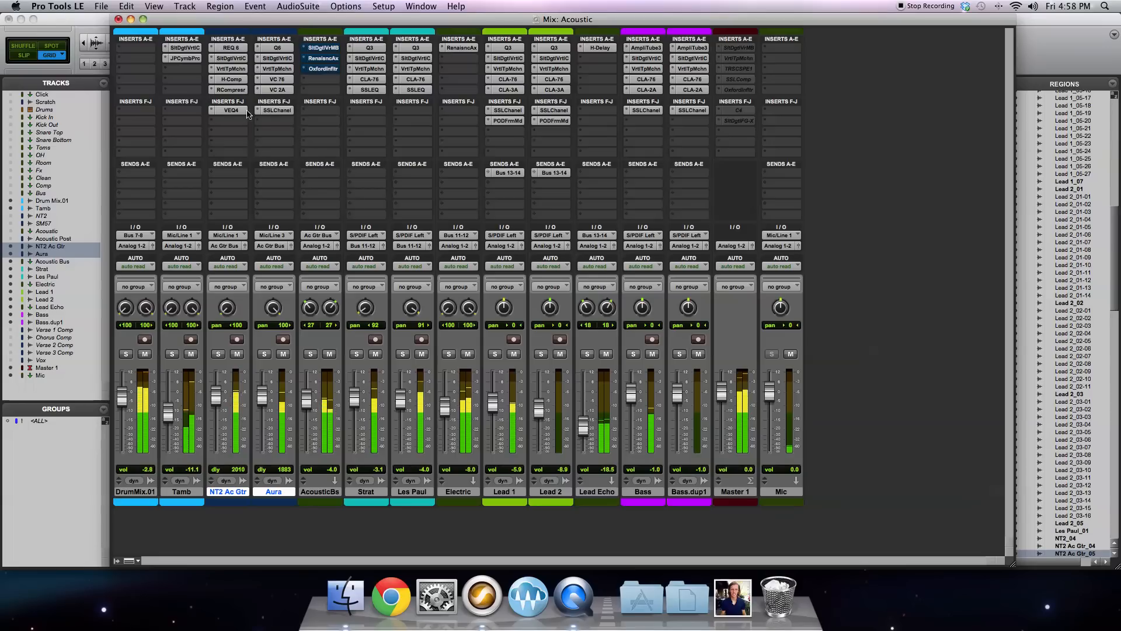
Step: Take the console, compressor and Oxford Inflator inserts on Acoustic Bus back out of bypass
right_click(321, 48)
click(321, 50)
right_click(323, 59)
click(323, 59)
right_click(322, 69)
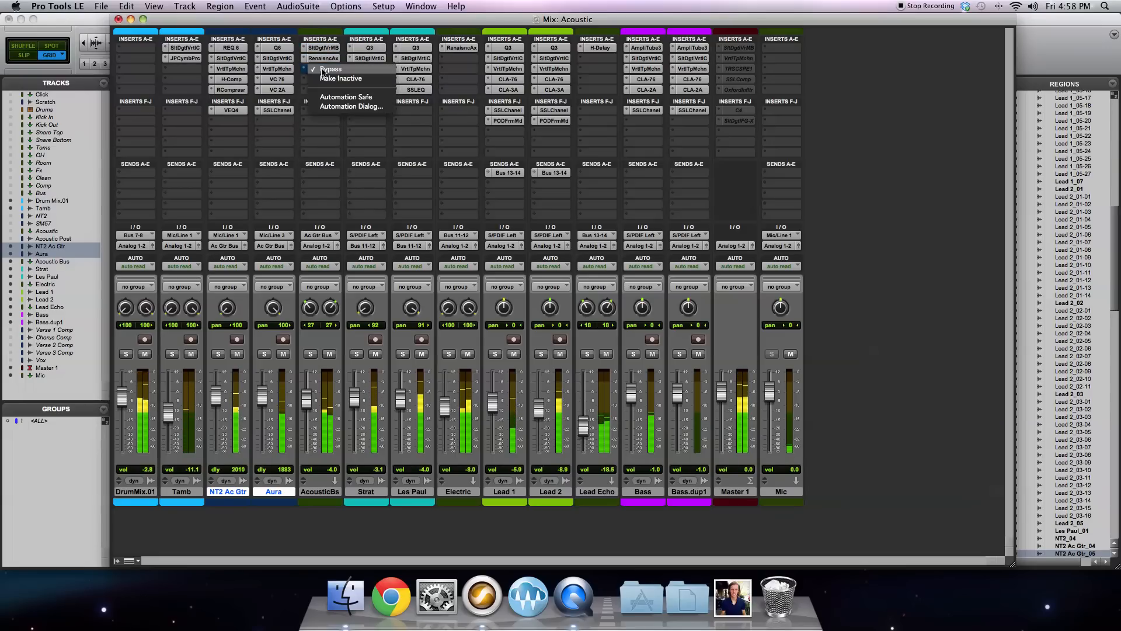
click(322, 70)
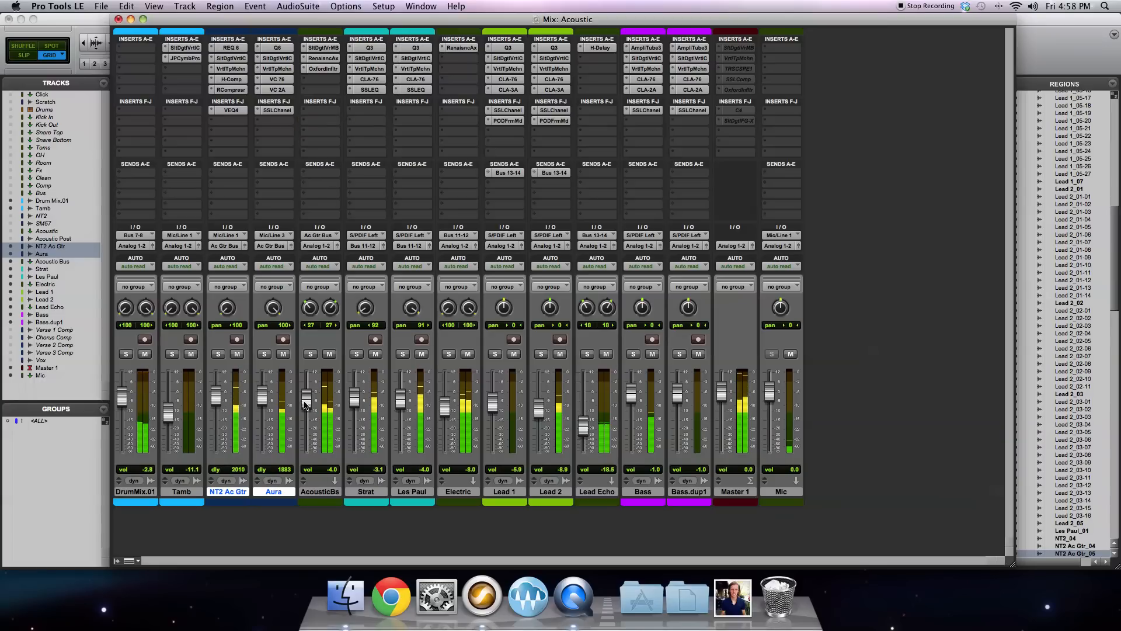
Step: Lower the Acoustic Bus volume to -6.2 dB and review the settings of its Oxford Inflator
drag(305, 407, 305, 407)
drag(306, 403, 303, 407)
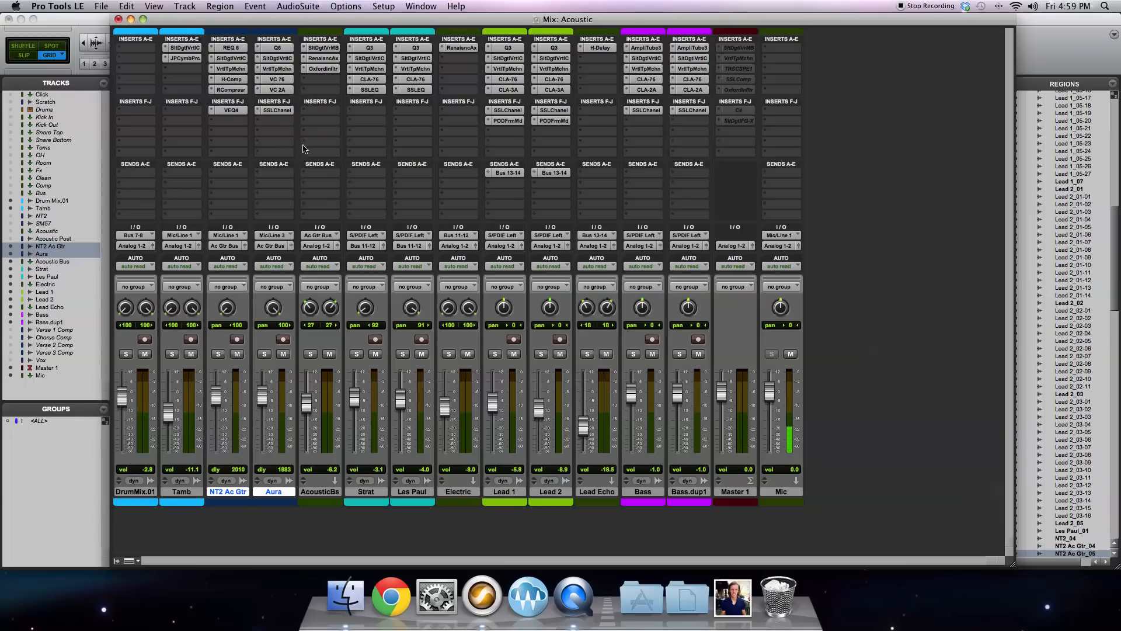
click(335, 493)
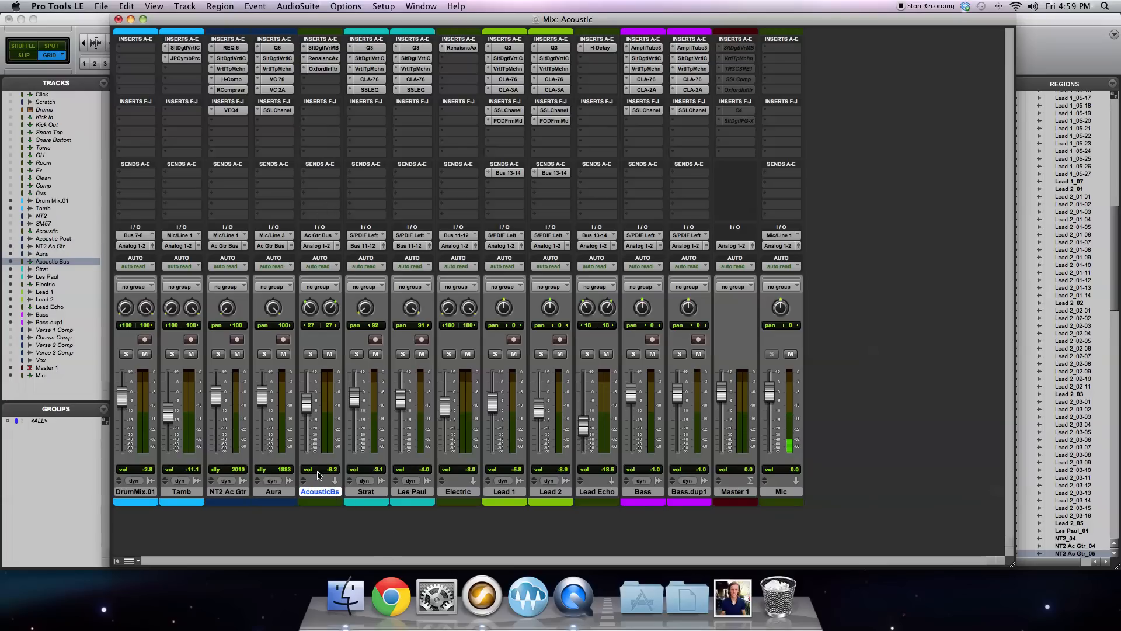
click(324, 69)
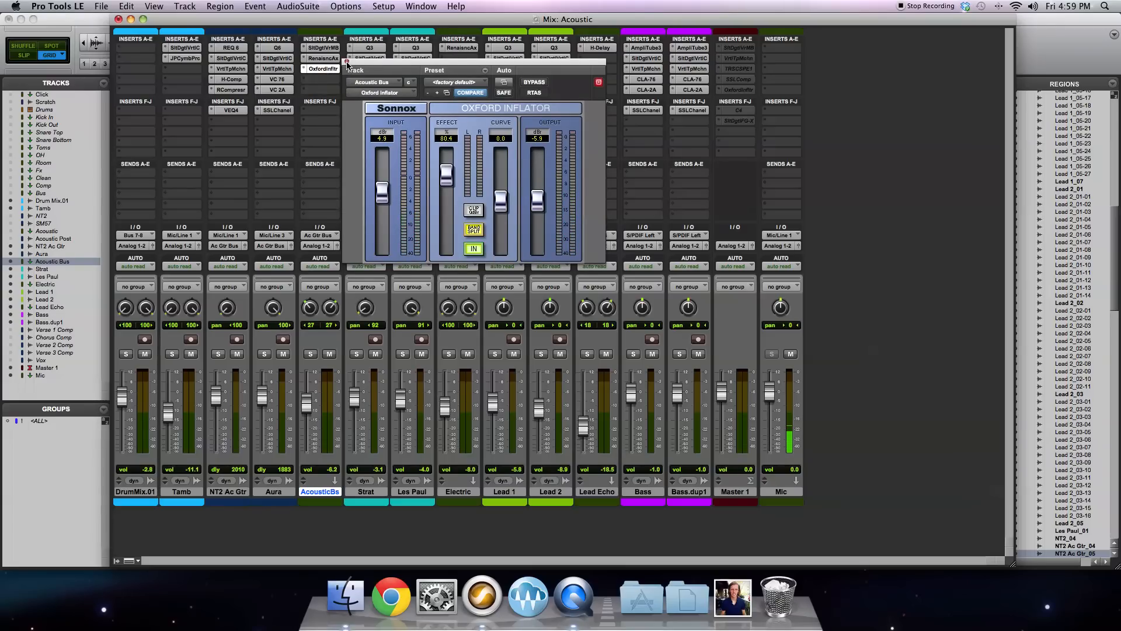
click(347, 62)
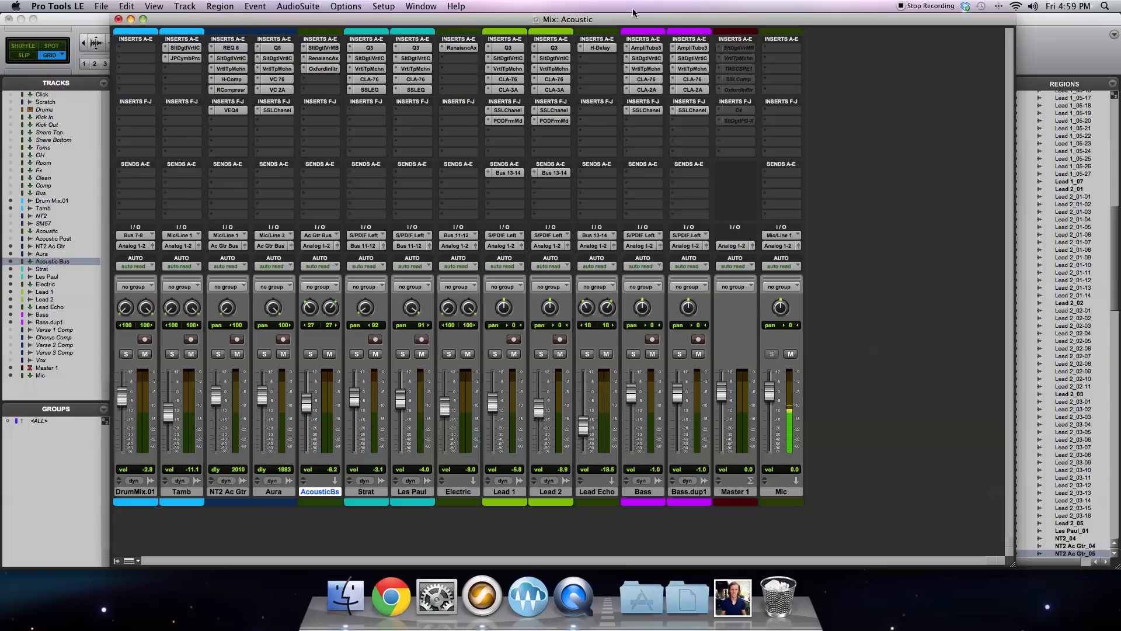
Step: Make the Slate Digital Virtual Mixbuss in the first insert of Master 1 active and take it out of bypass
click(724, 44)
click(741, 58)
right_click(744, 61)
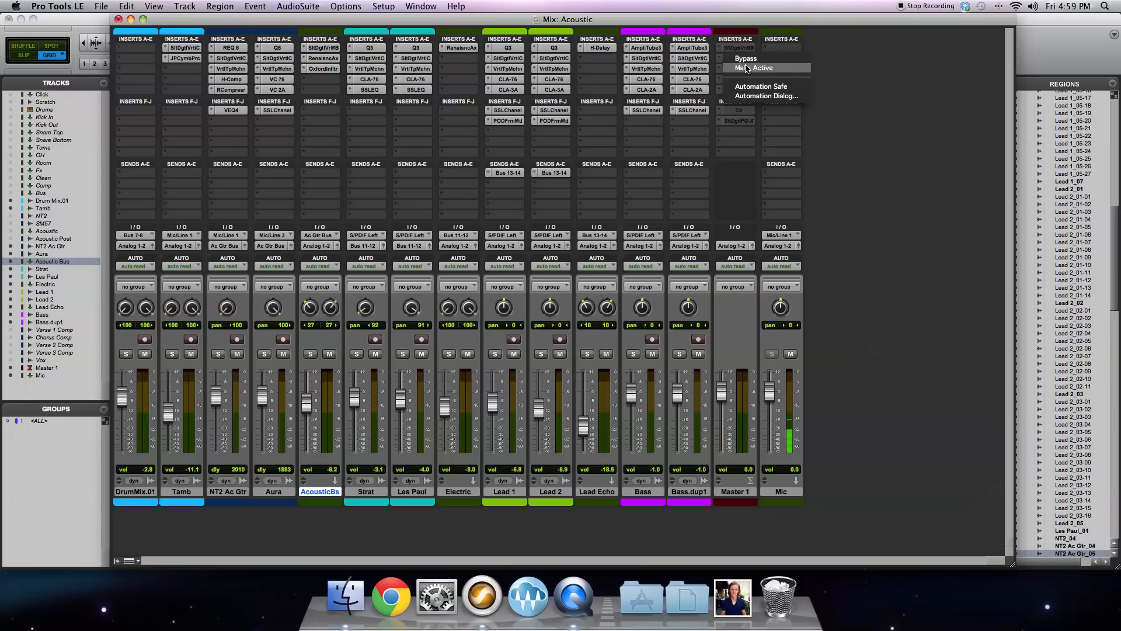
click(740, 48)
right_click(739, 48)
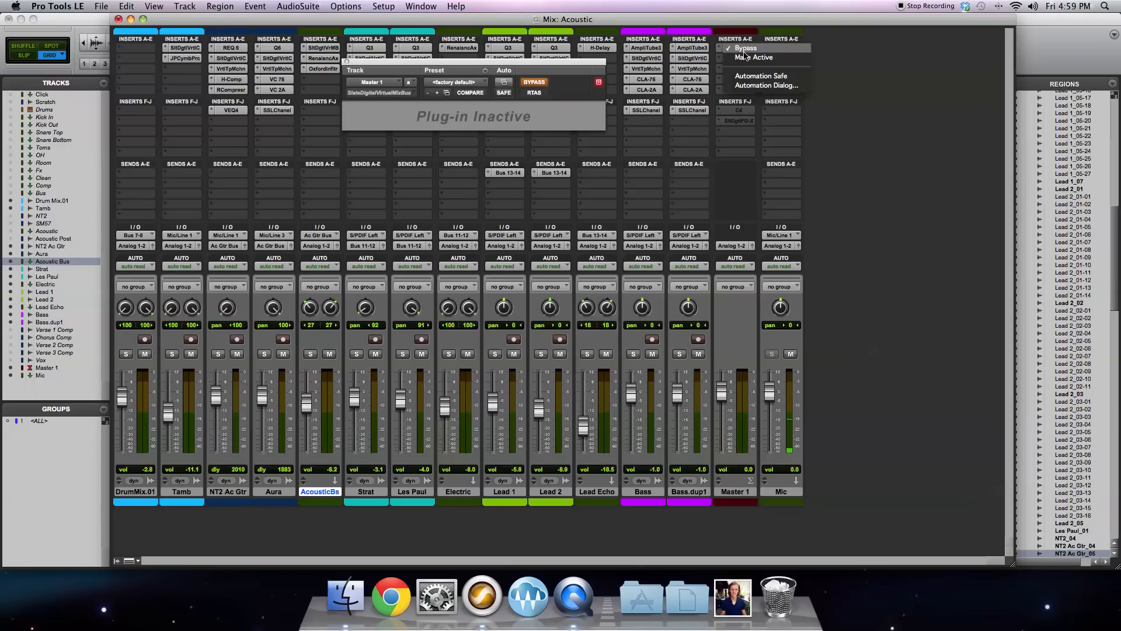
click(749, 62)
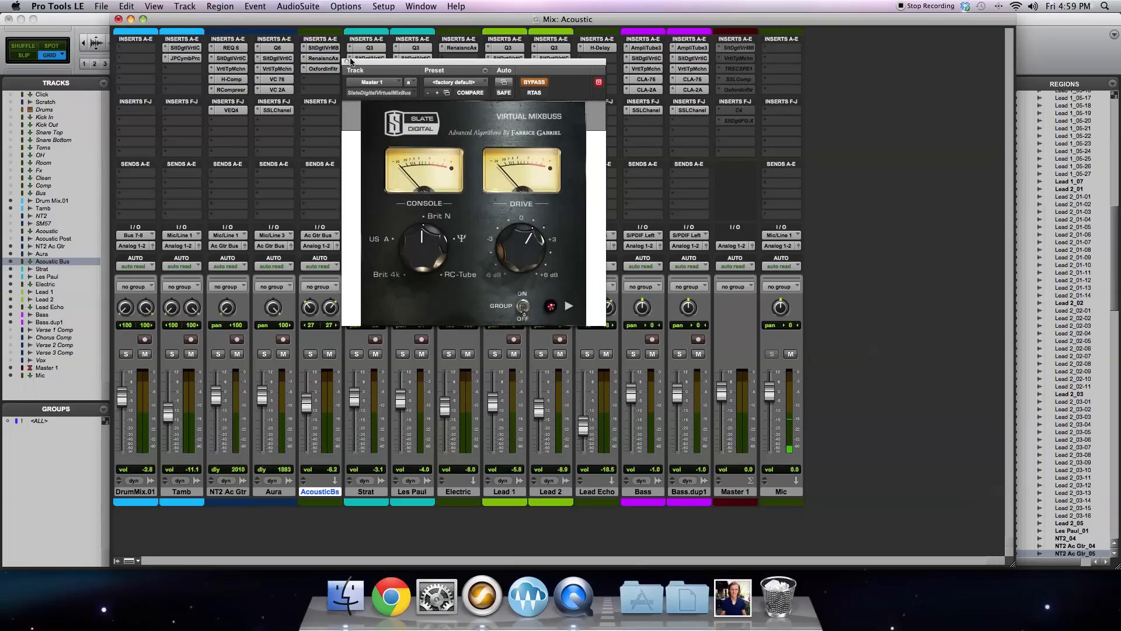
click(739, 48)
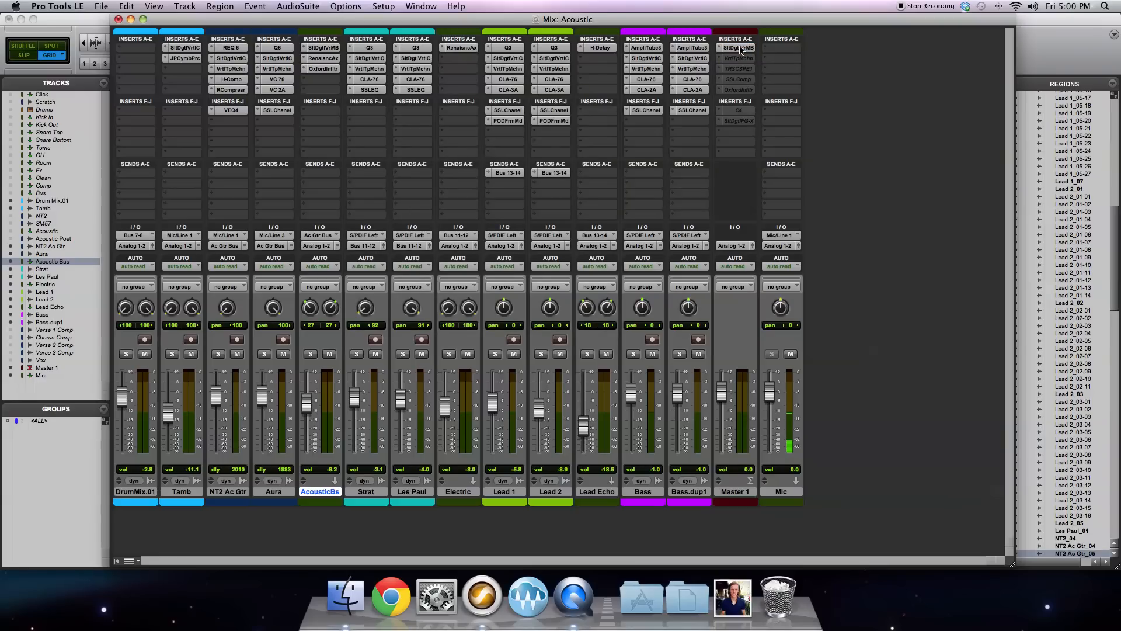
Step: Make the virtual tape machine, TRSCSPE1 and SSLComp inserts on Master 1 active
right_click(739, 51)
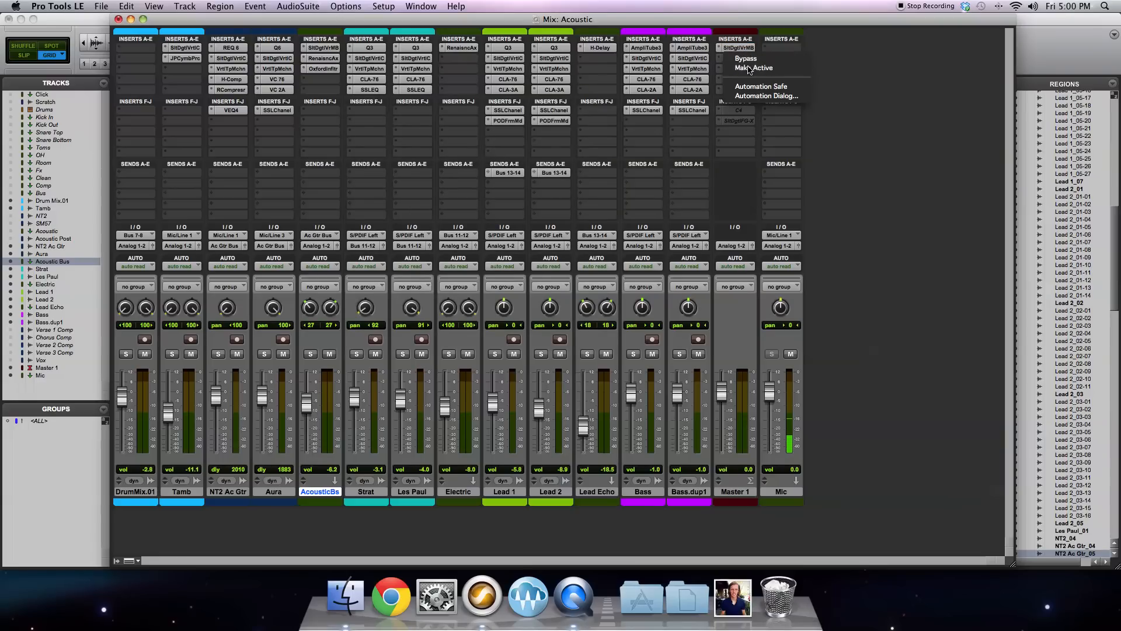
click(744, 64)
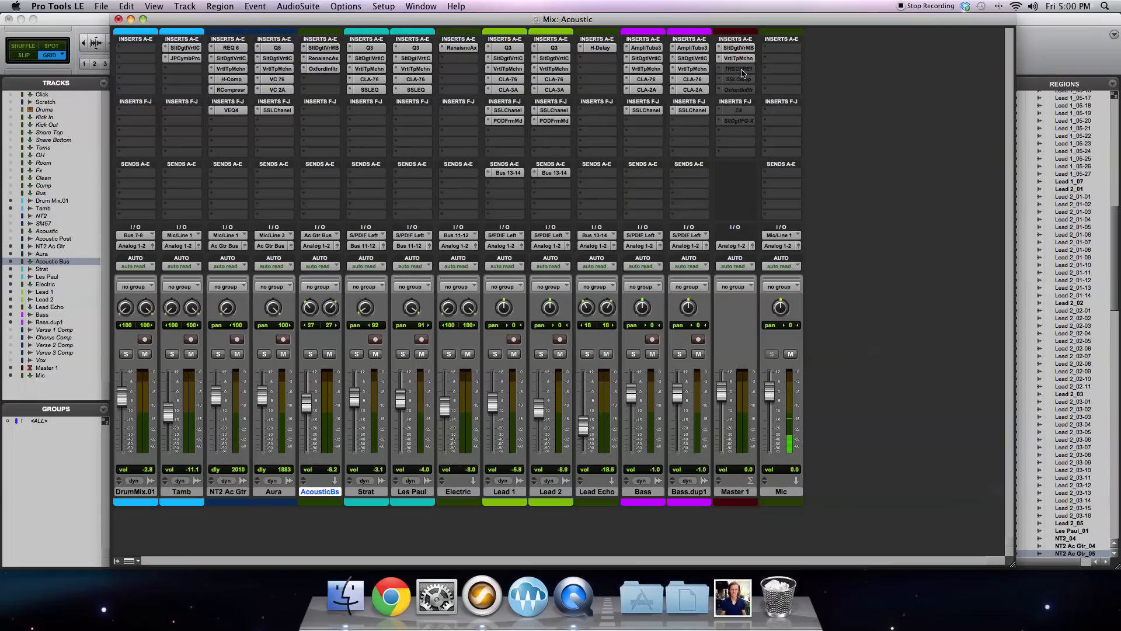
right_click(739, 58)
click(746, 82)
right_click(739, 68)
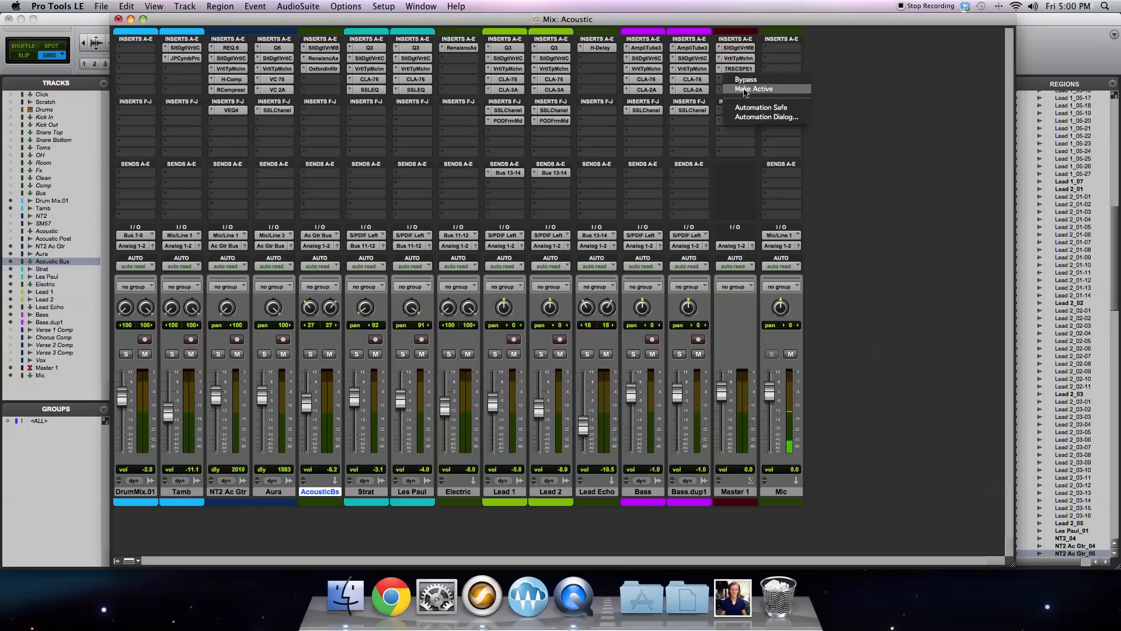
click(745, 90)
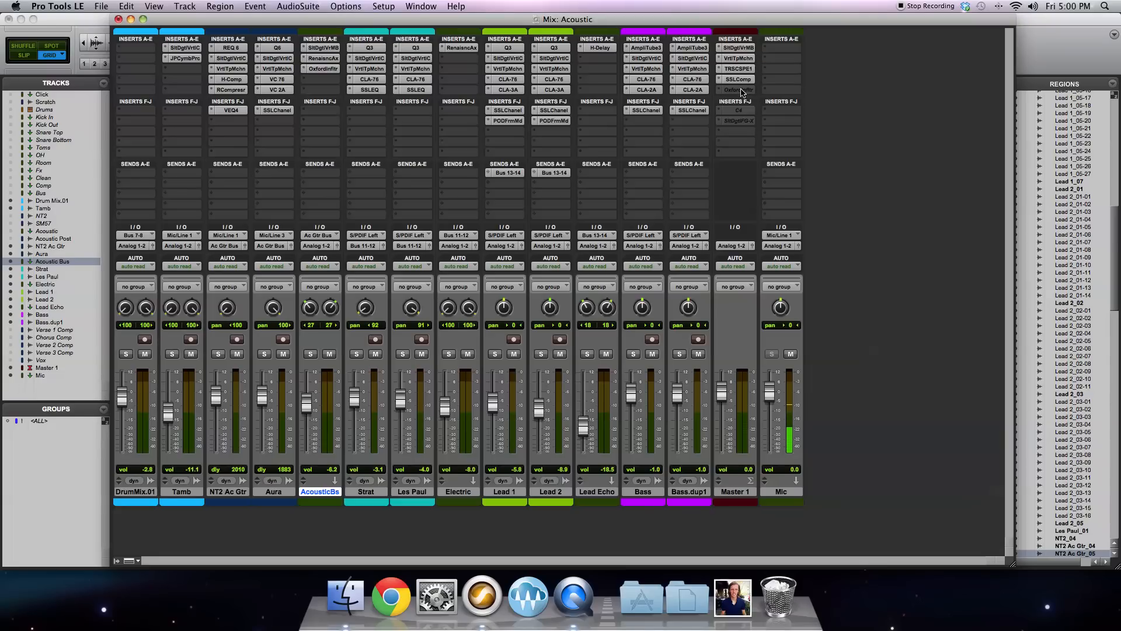
Step: Make the Oxford Inflator, C4 and Slate Digital FG-X inserts on Master 1 active
right_click(741, 90)
click(742, 99)
right_click(738, 111)
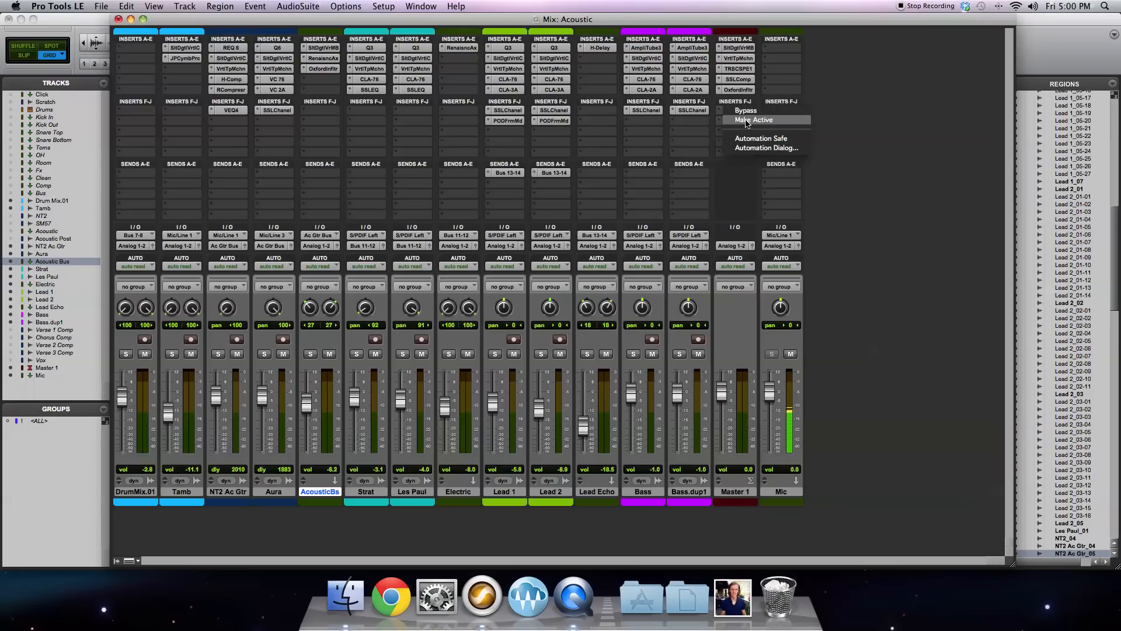
click(743, 121)
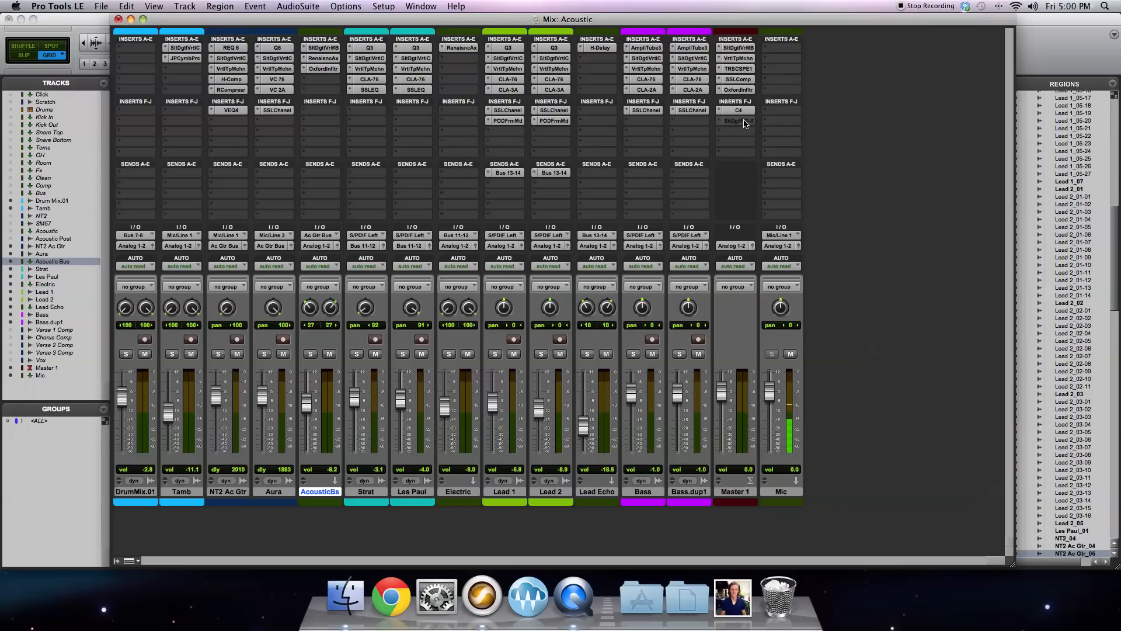
right_click(743, 121)
click(752, 131)
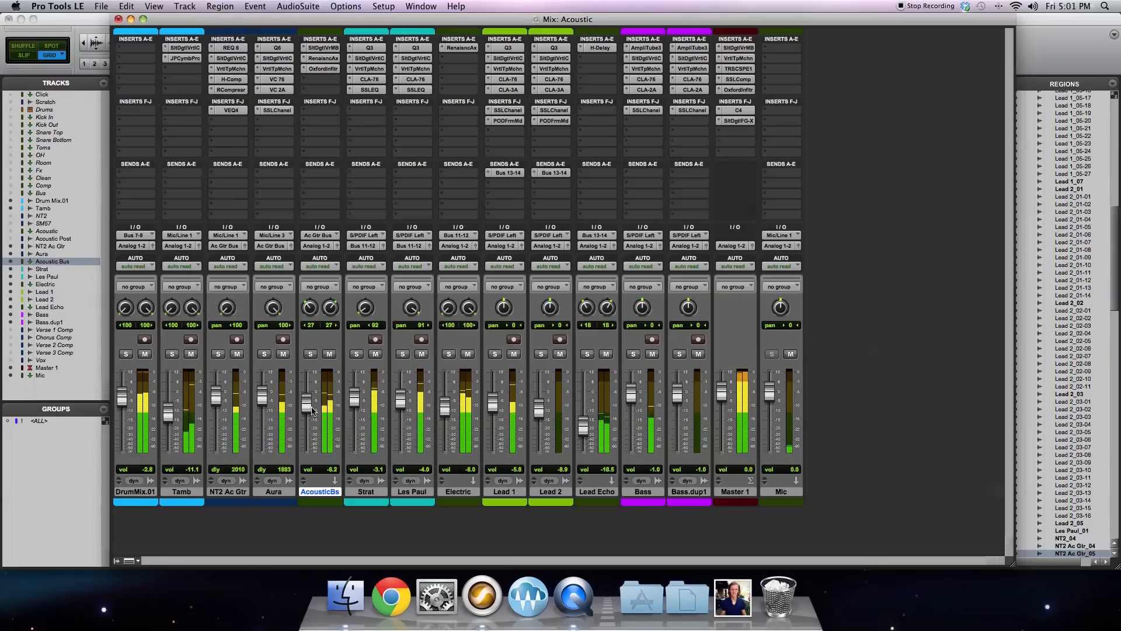
drag(308, 411, 308, 411)
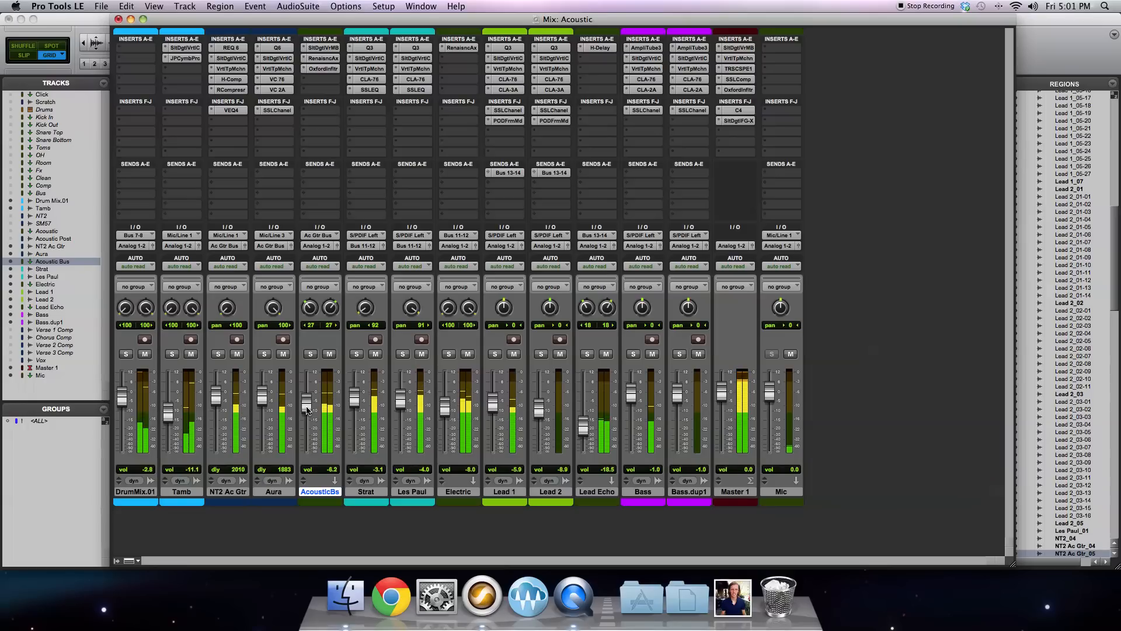